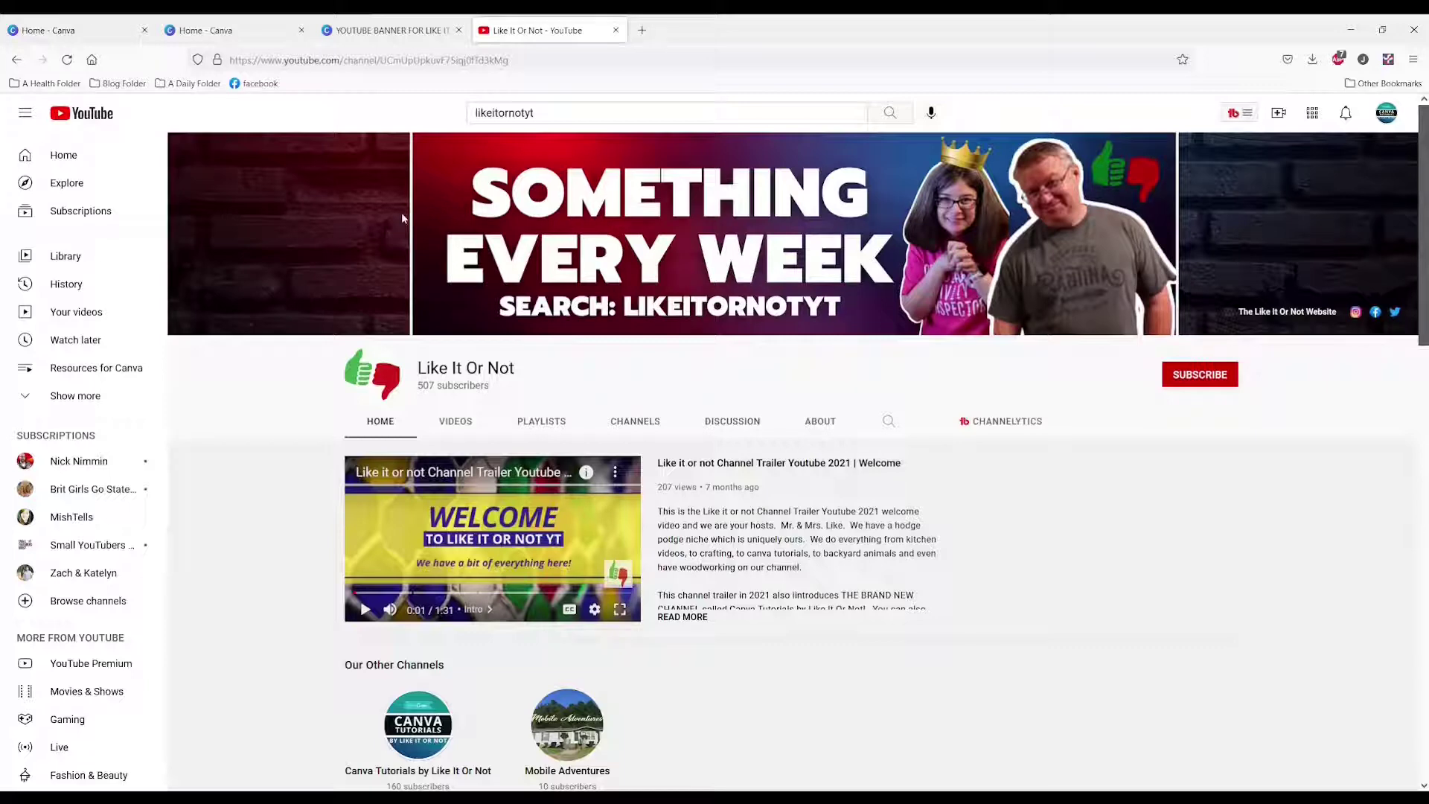
# Step: Switch to the Canva banner design and examine the page 2 size guide's safe zone, tablet, desktop and TV areas against the finished banner
pyautogui.click(393, 30)
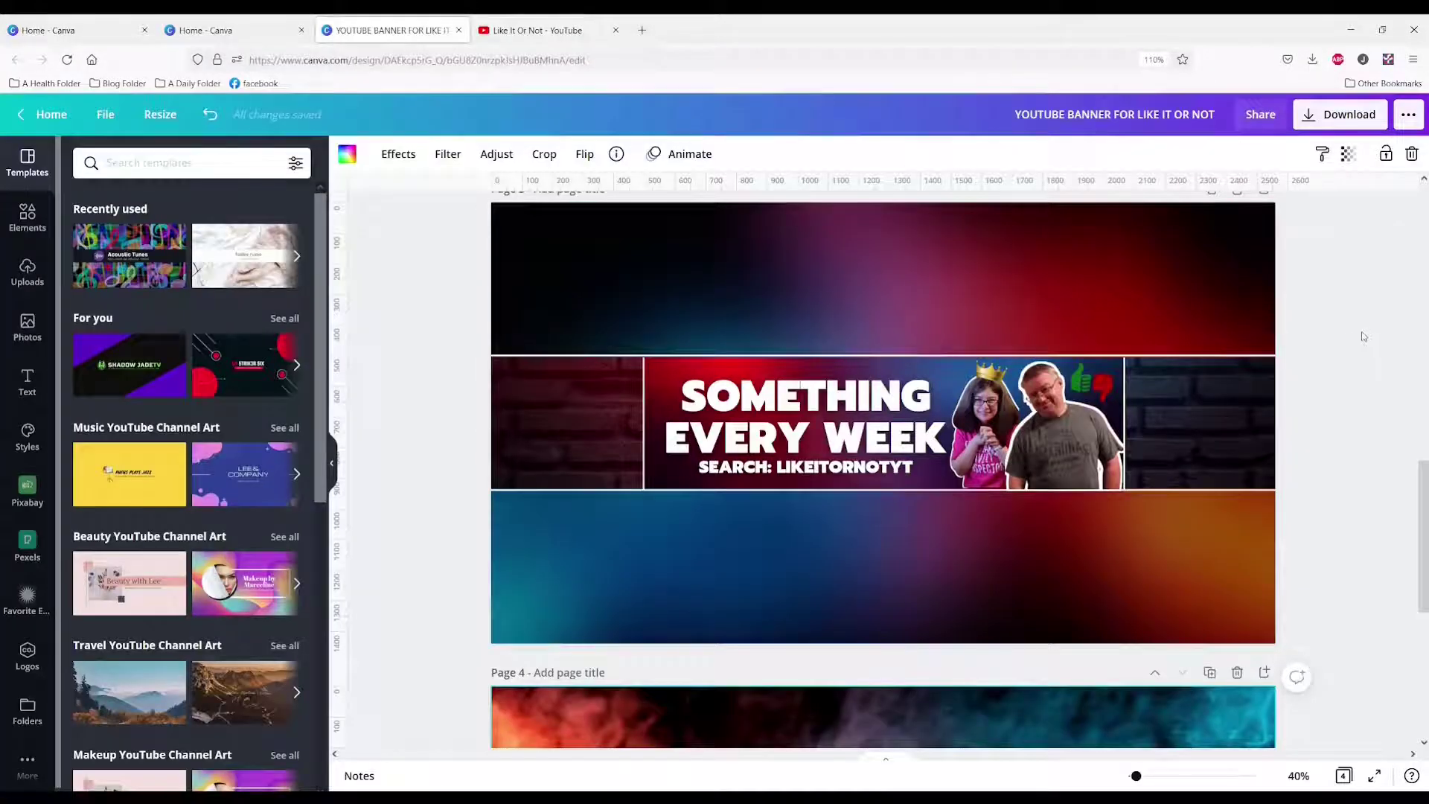
pyautogui.scroll(6, 614, 614)
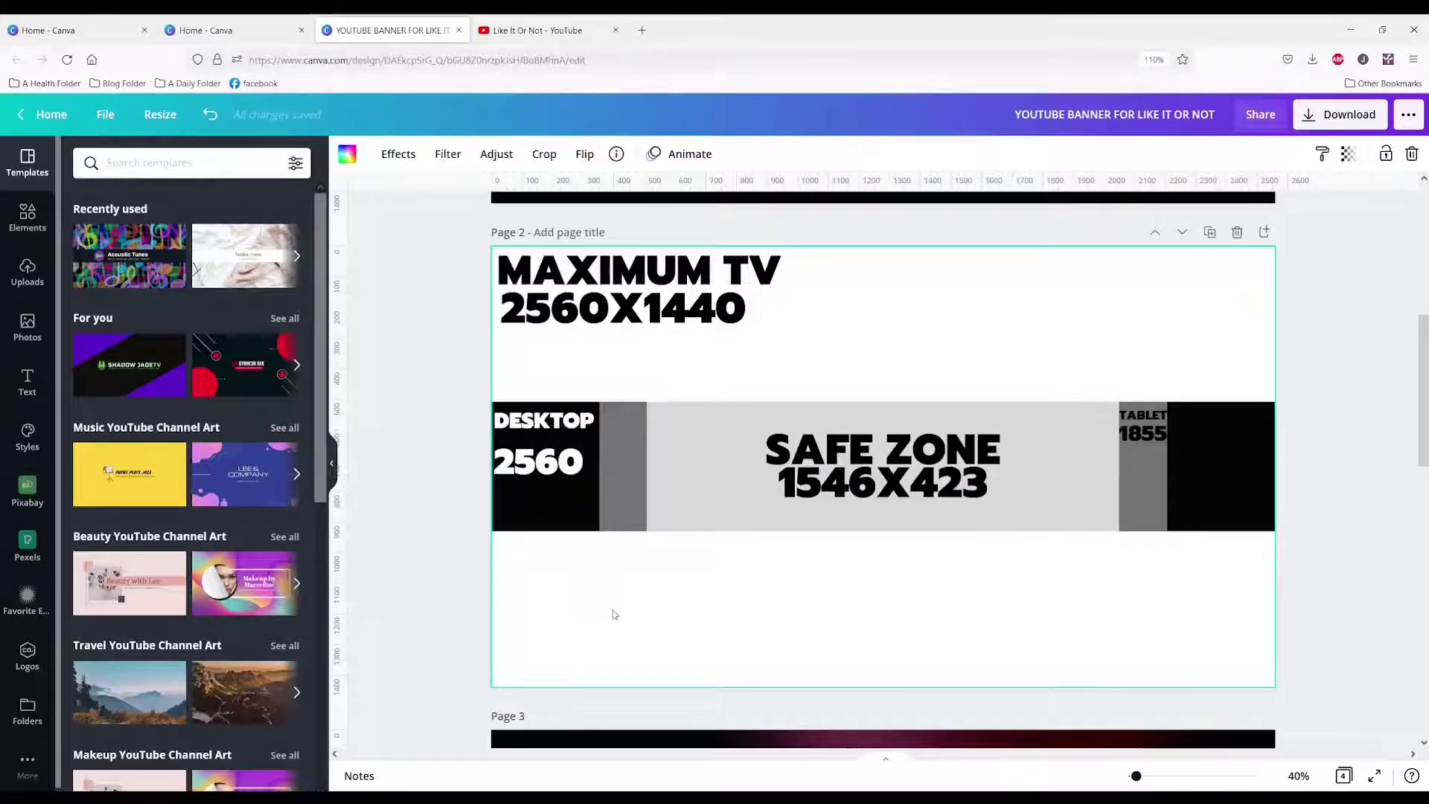
pyautogui.click(686, 455)
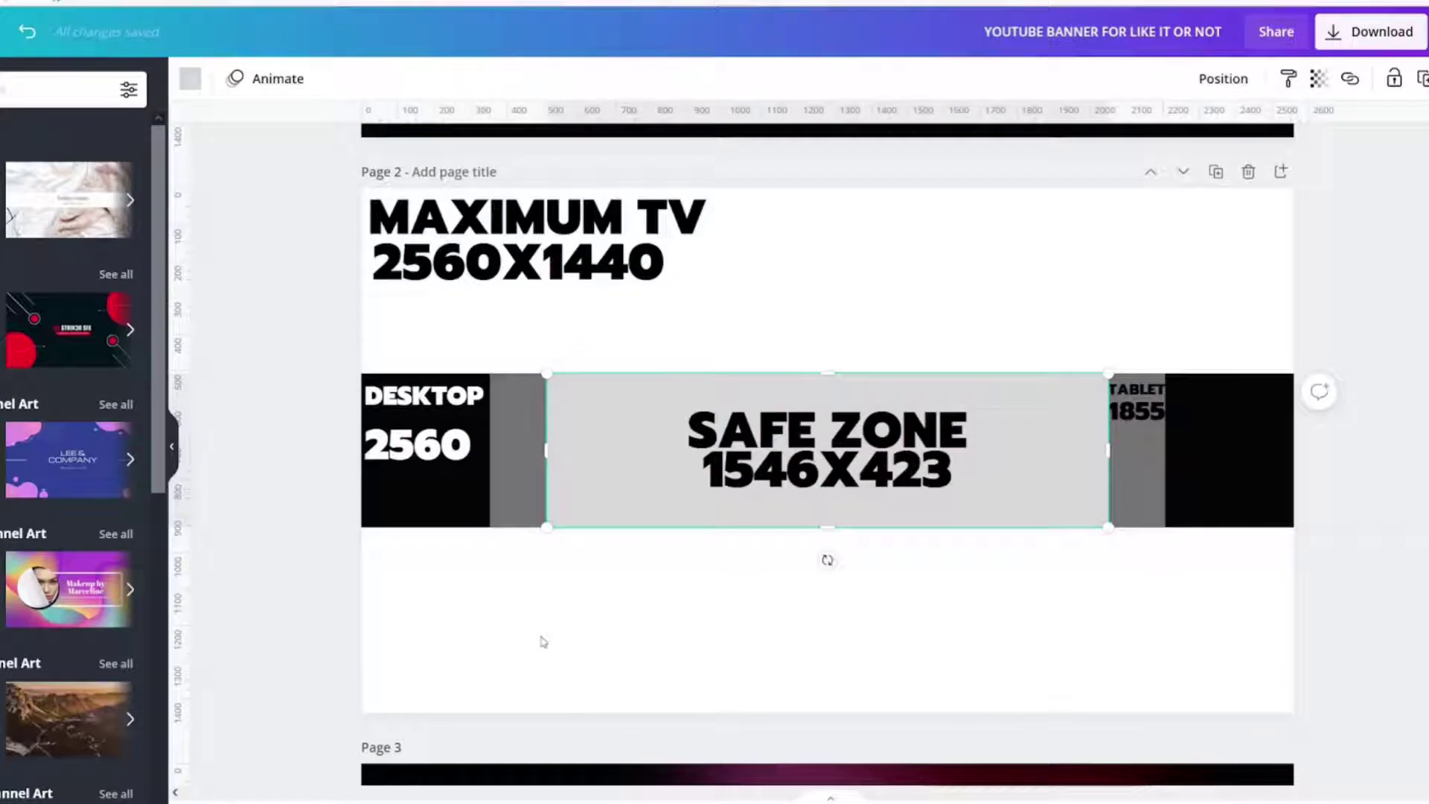
pyautogui.click(519, 477)
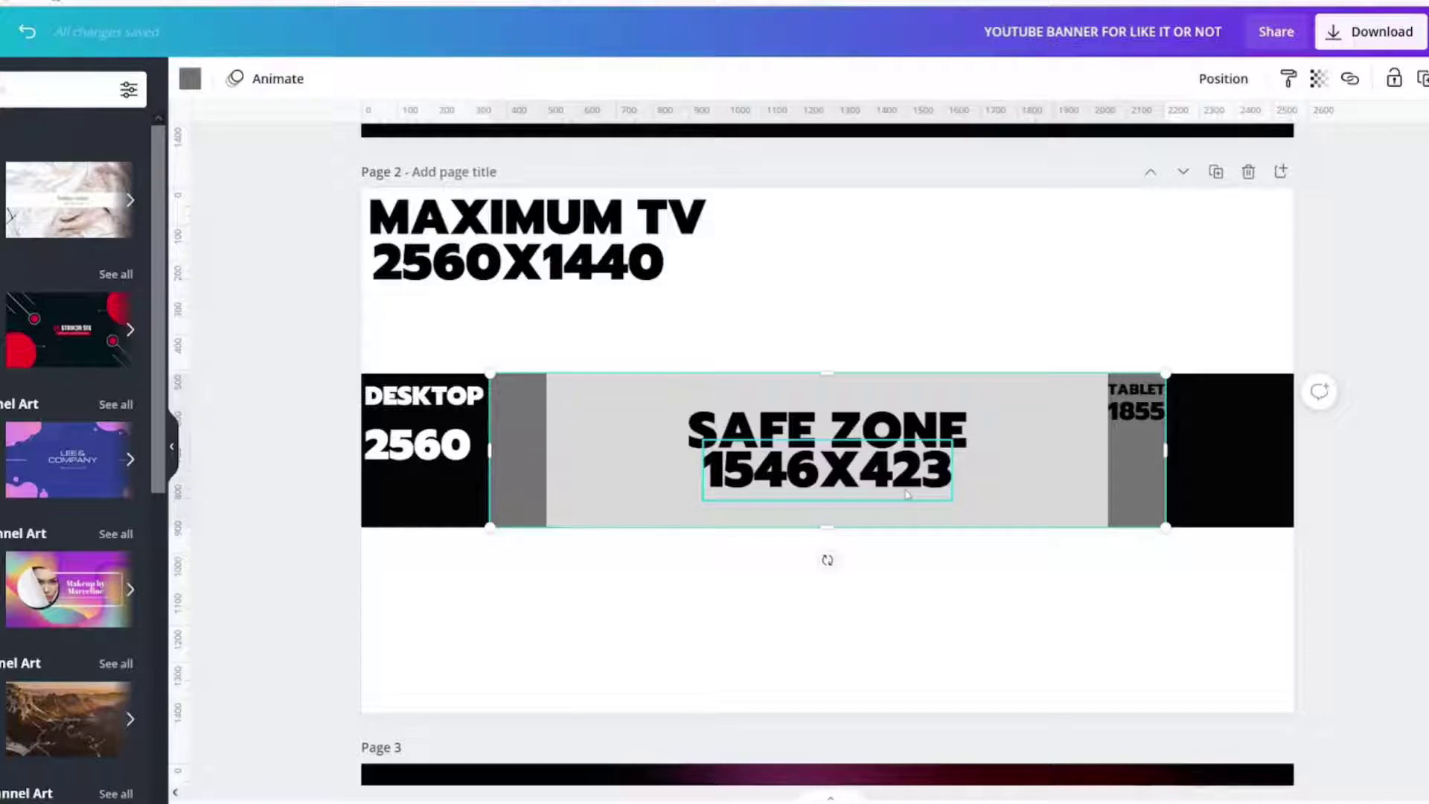
pyautogui.click(424, 513)
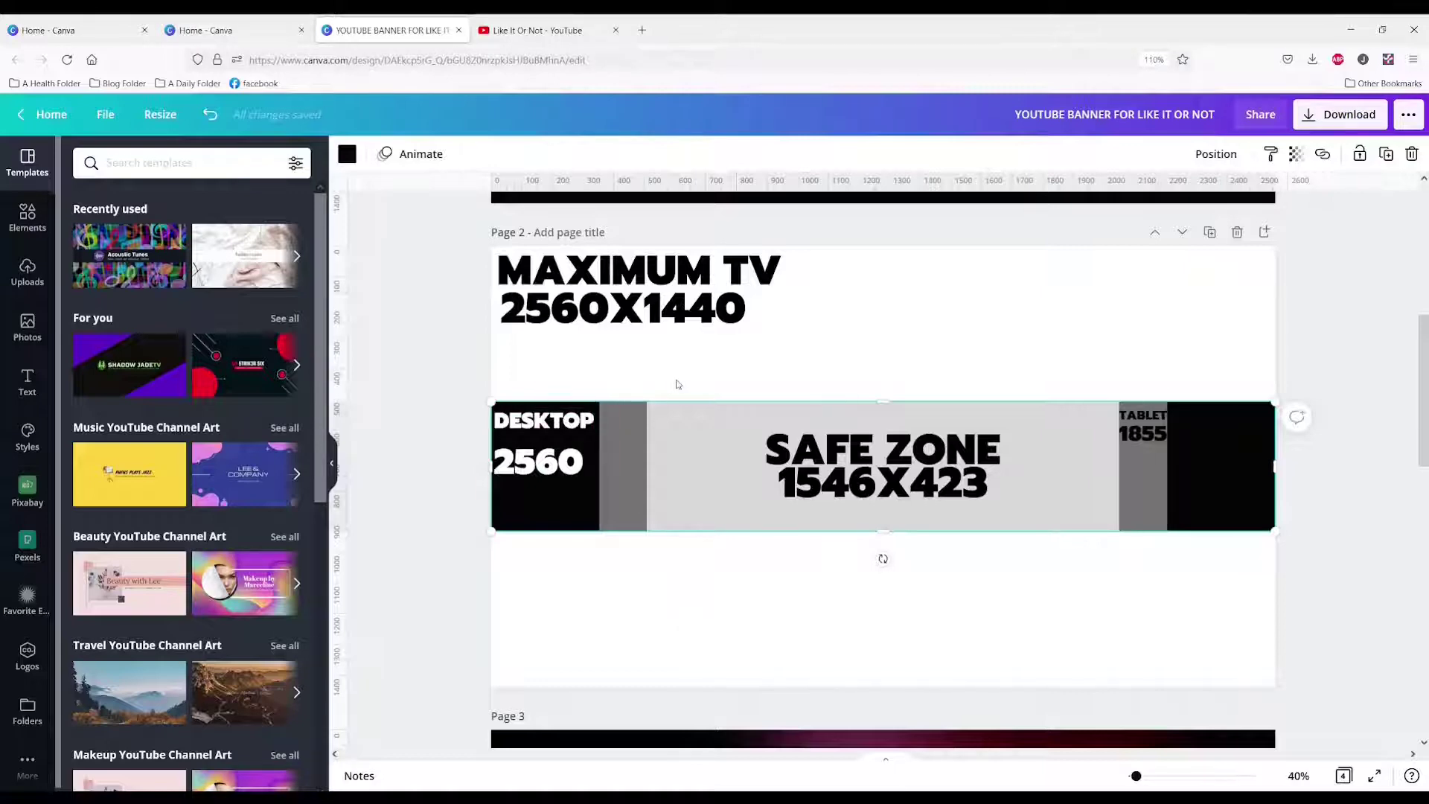
pyautogui.click(667, 460)
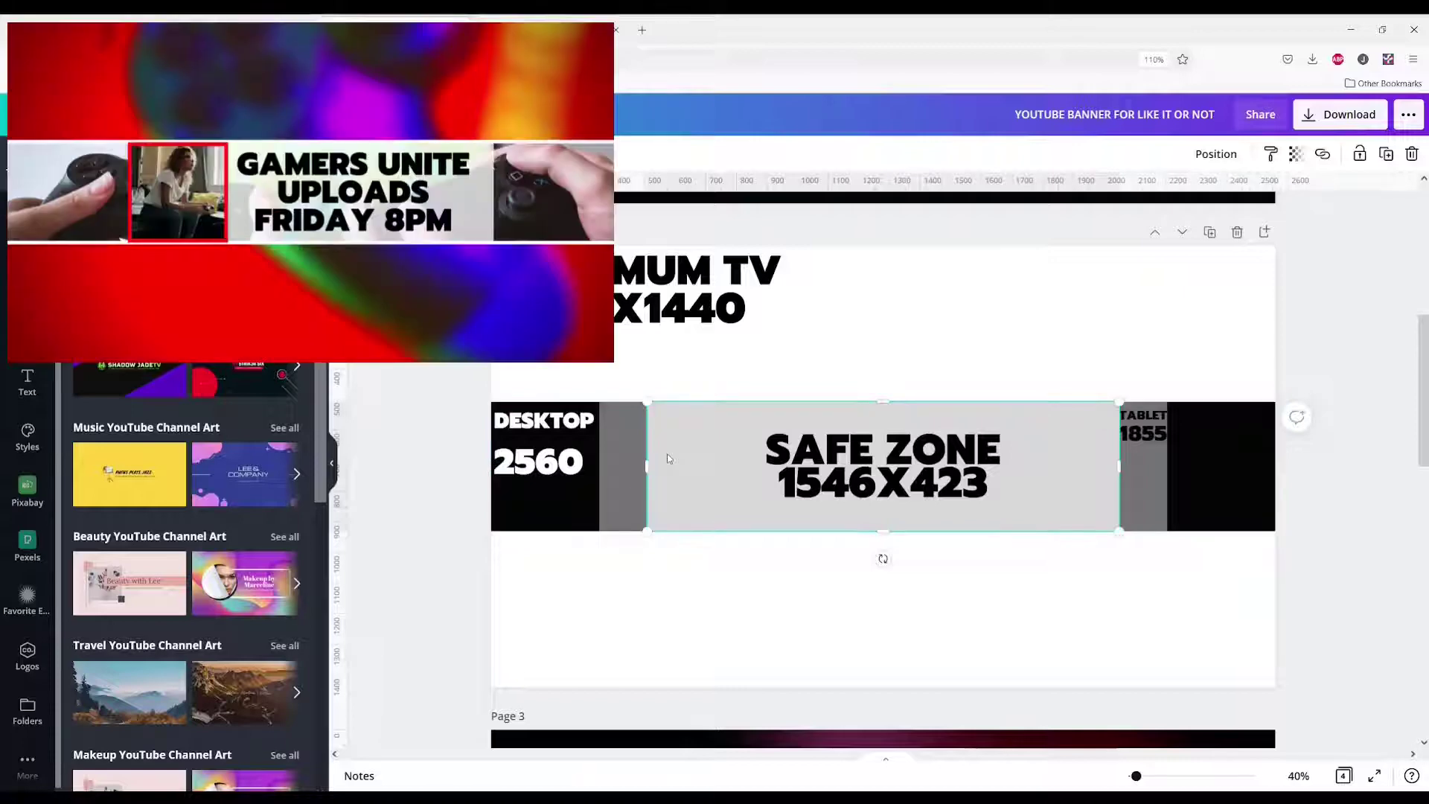
pyautogui.click(610, 487)
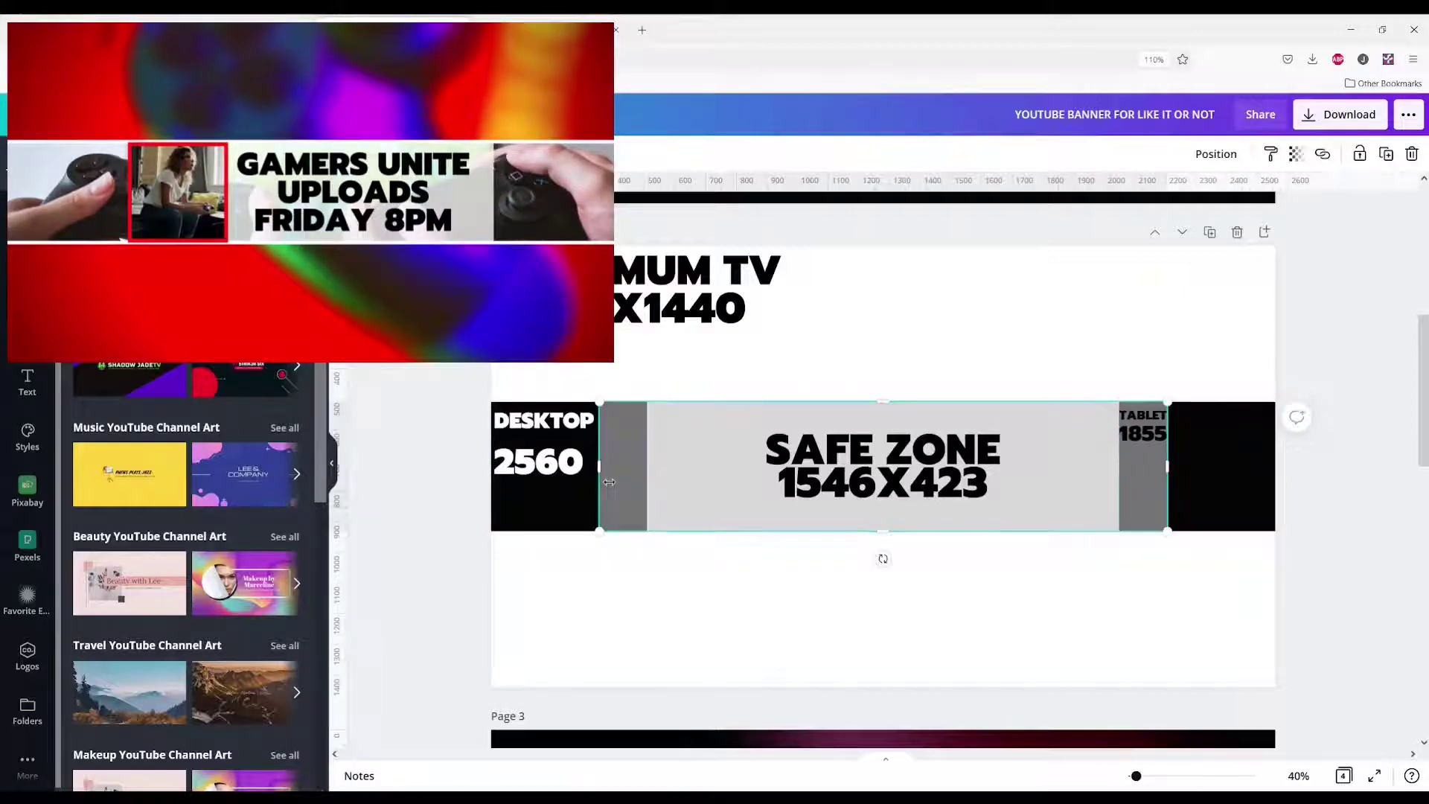
pyautogui.click(572, 505)
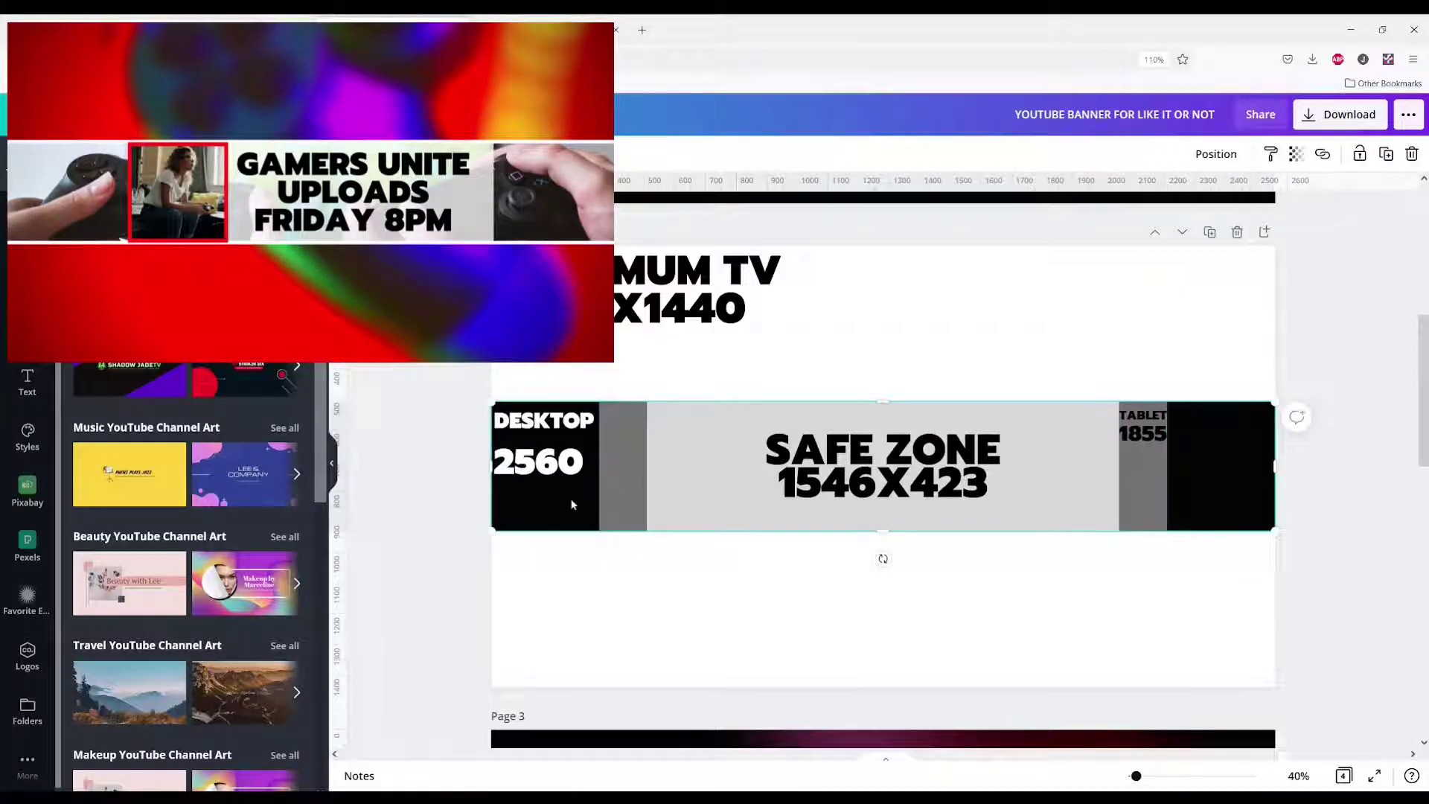
pyautogui.click(837, 362)
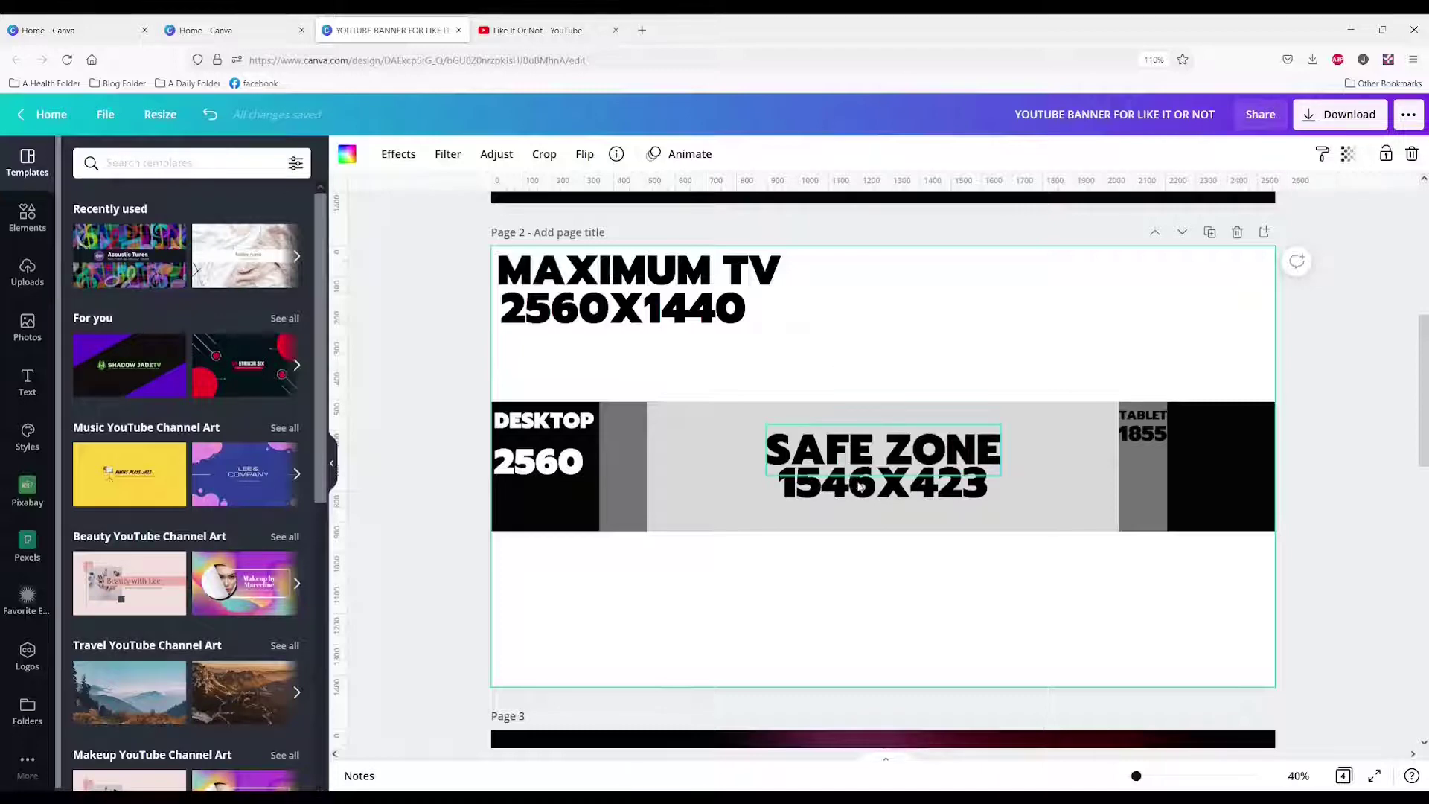
pyautogui.scroll(-5, 838, 360)
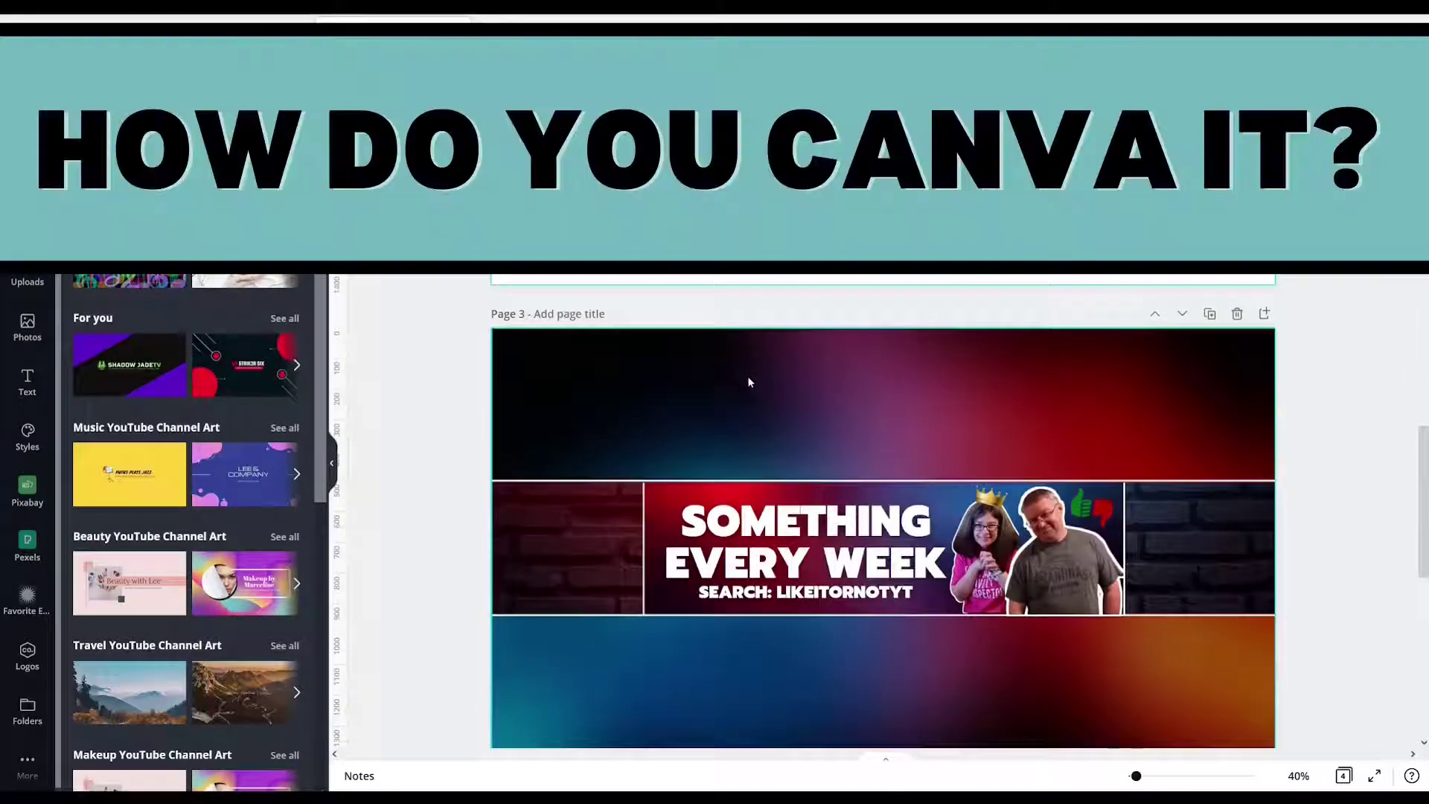
pyautogui.scroll(5, 748, 377)
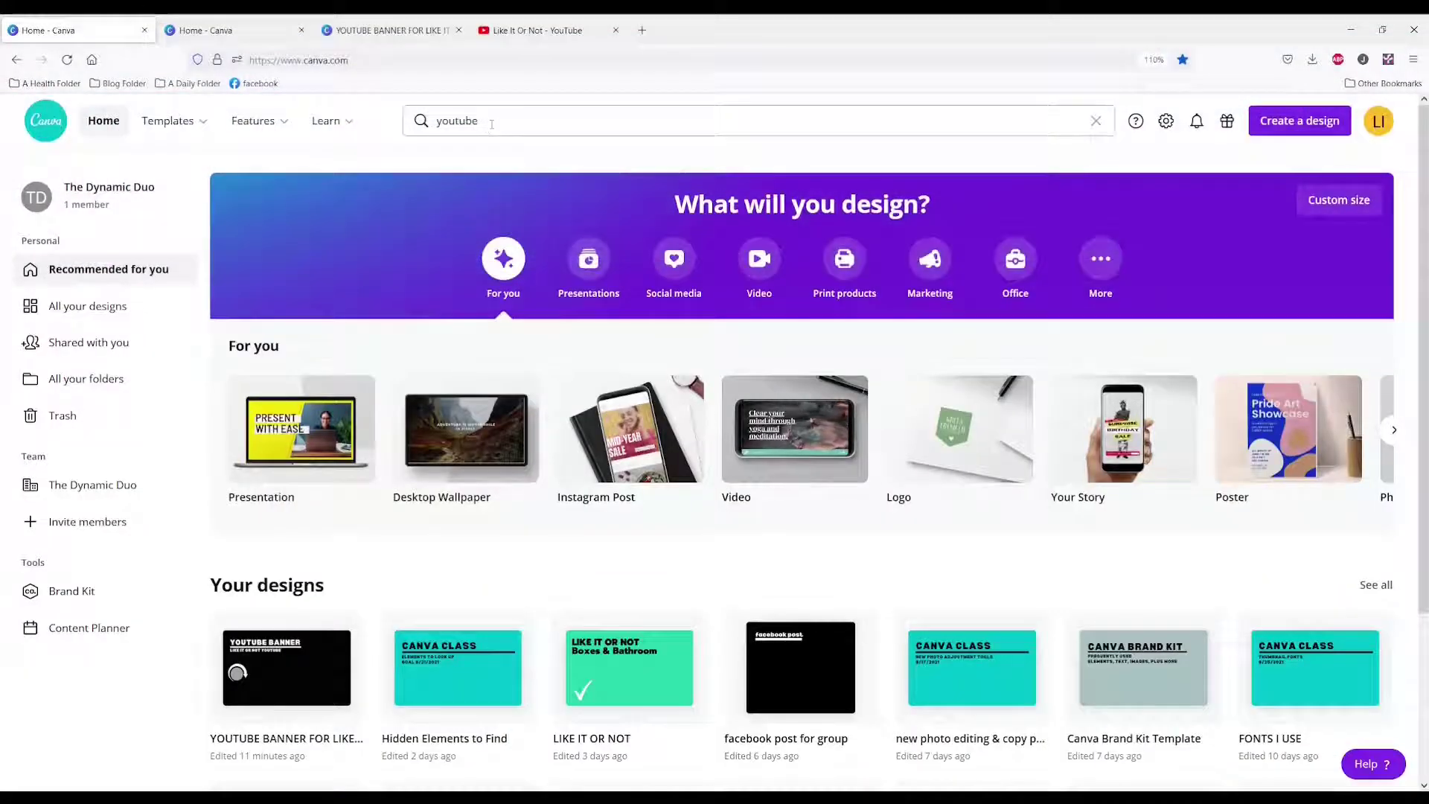
# Step: Create a custom-size design of 2560 x 1440 px from the Canva home page
pyautogui.click(491, 125)
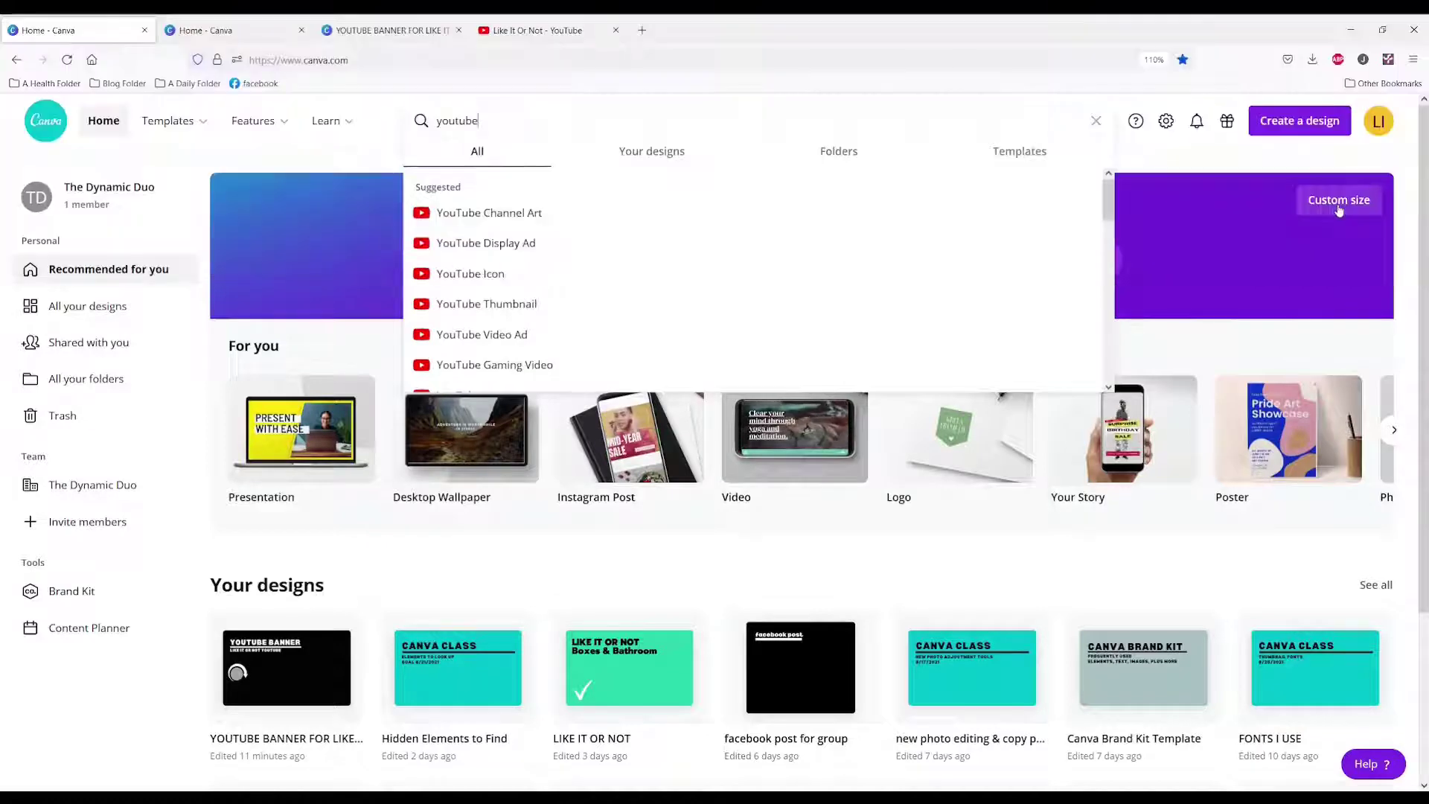
pyautogui.click(1339, 211)
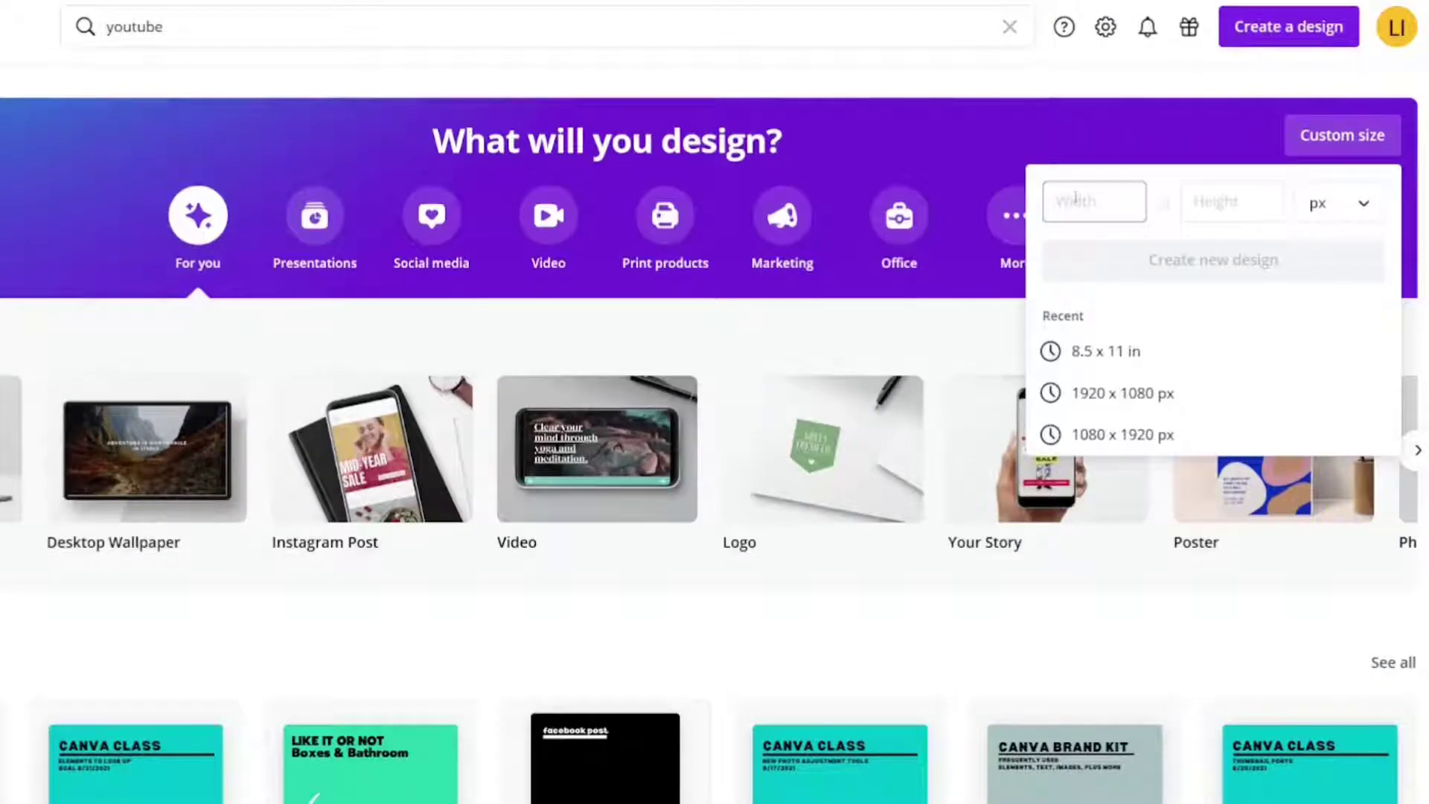
pyautogui.write('2560')
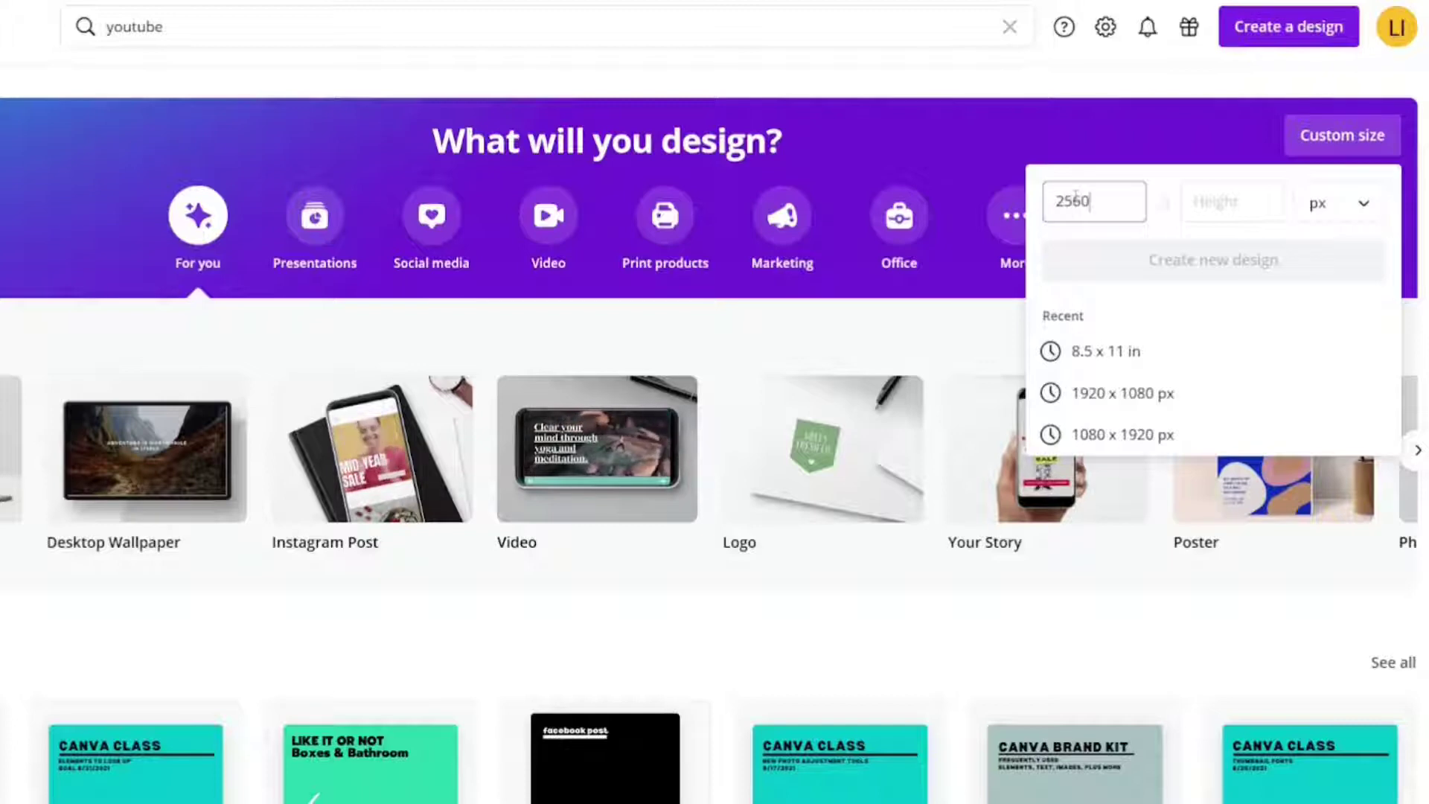
pyautogui.click(1204, 202)
pyautogui.write('14')
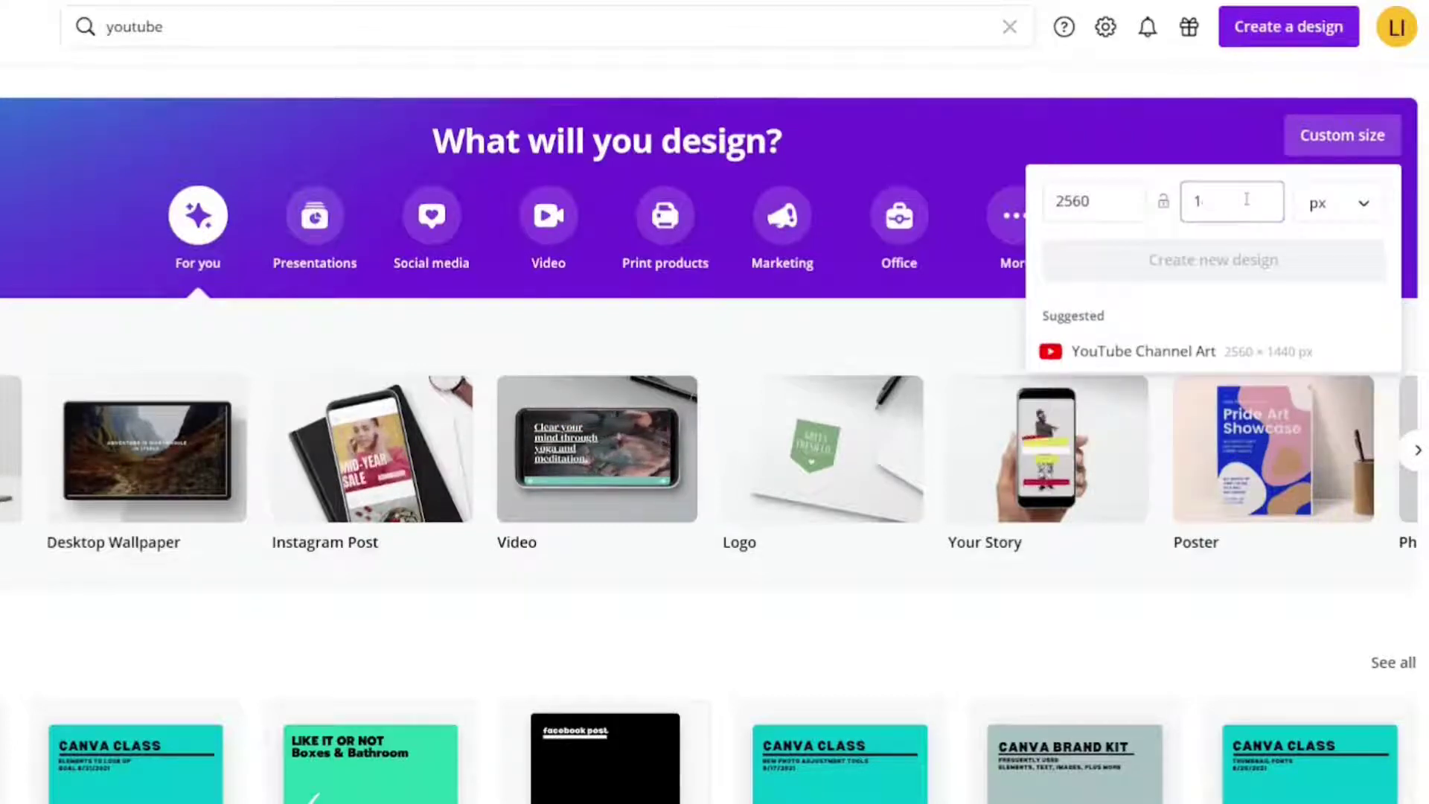
pyautogui.write('40')
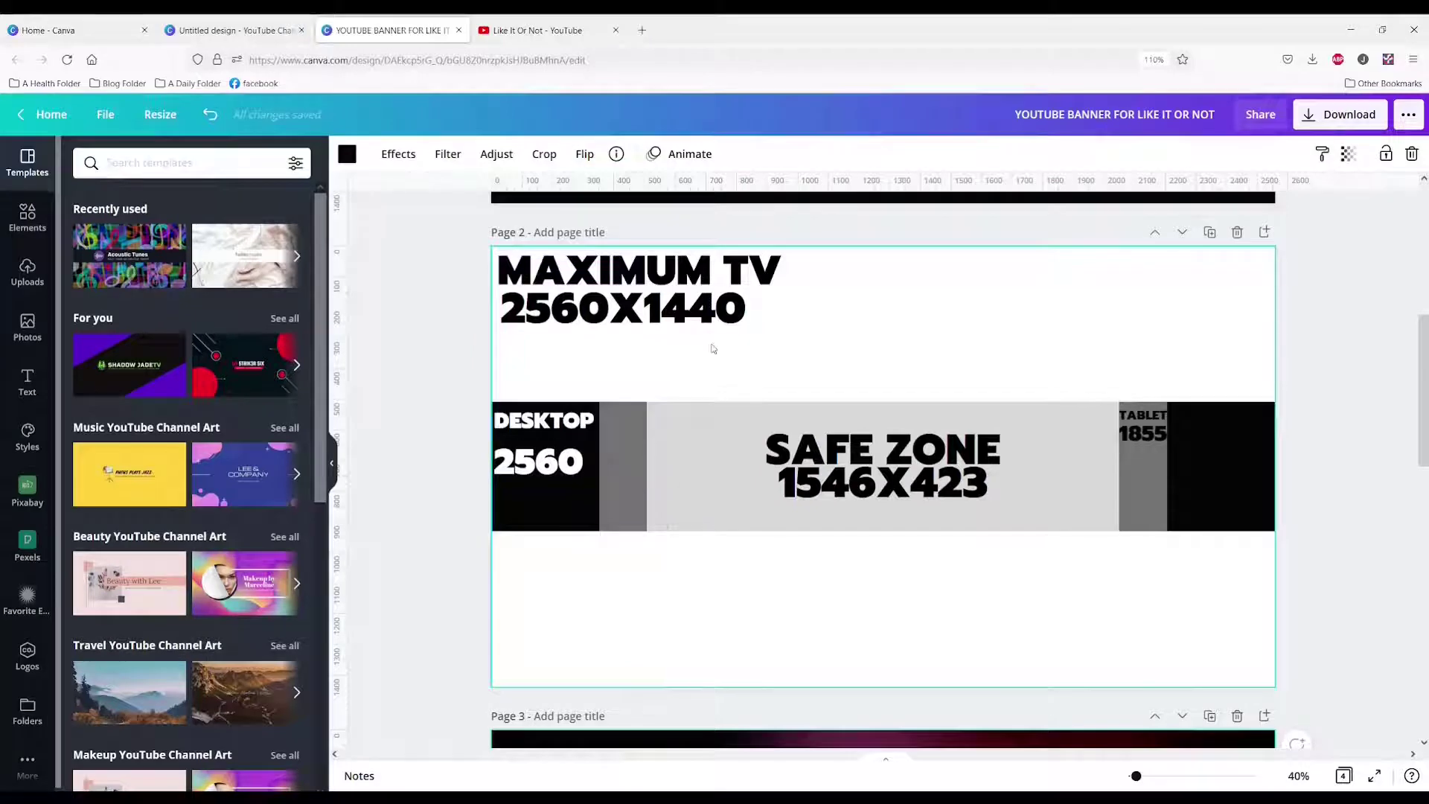
# Step: In the existing banner design, place the uploaded labelled size guide on a new page 5 and set it as the page background
pyautogui.click(27, 272)
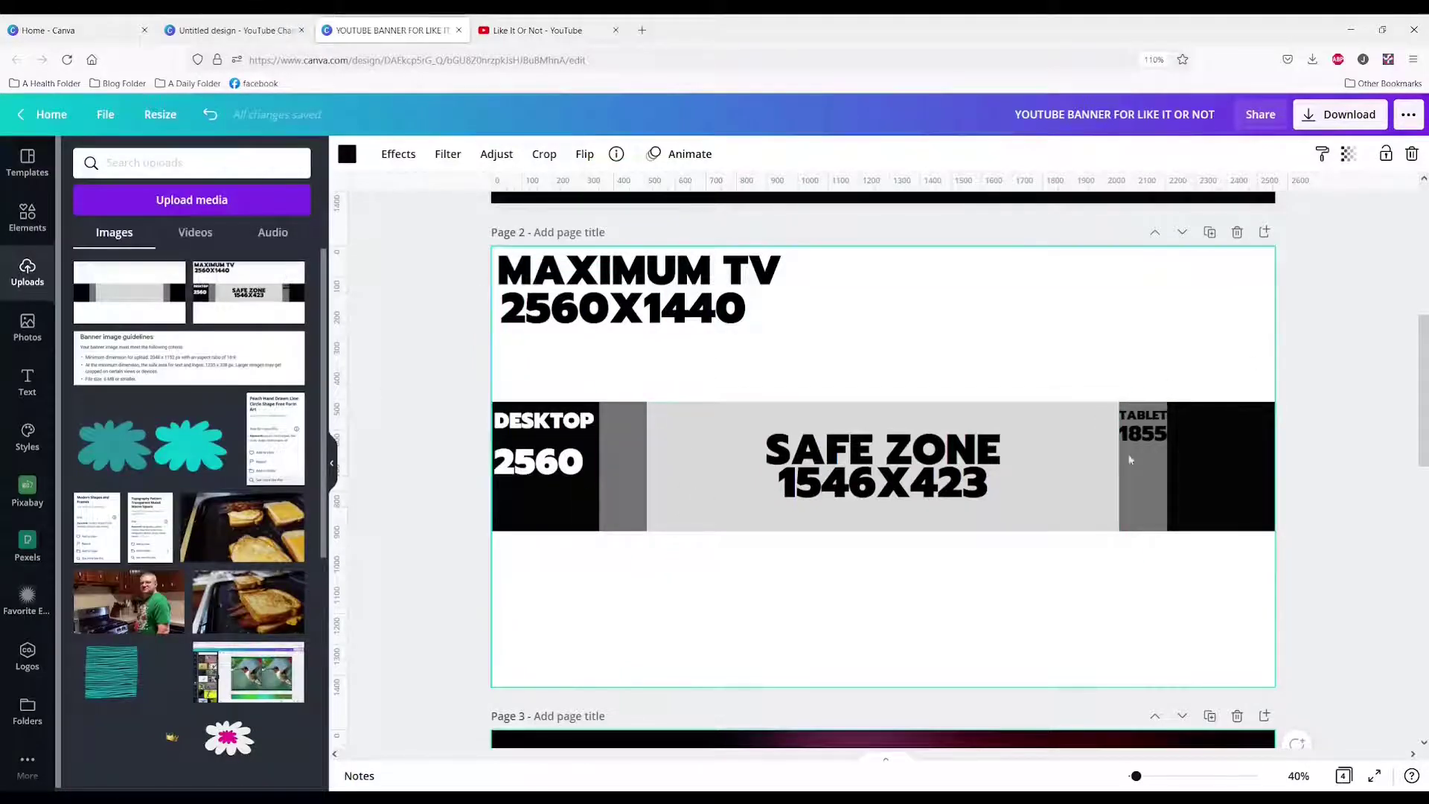
pyautogui.scroll(-10, 1130, 459)
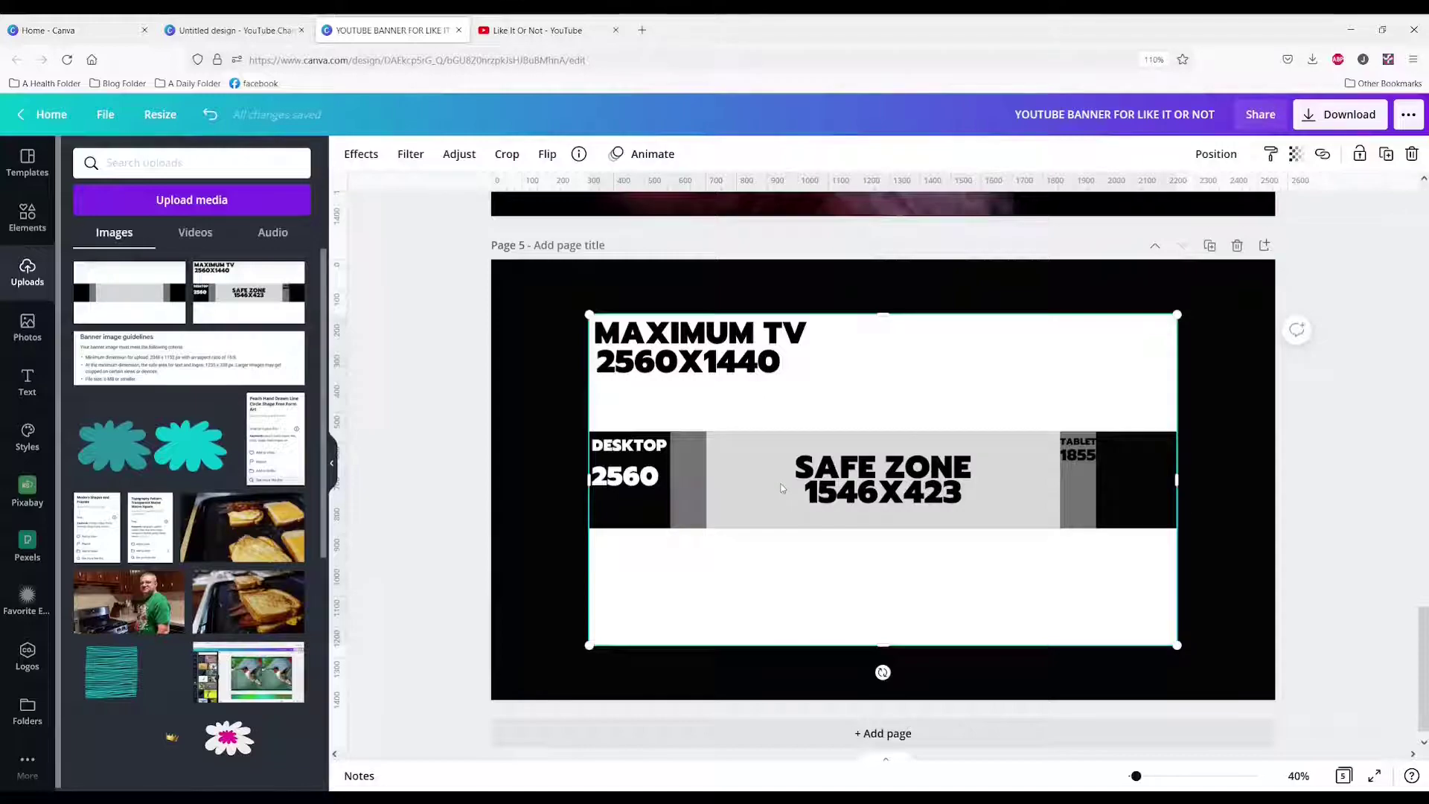
pyautogui.scroll(10, 782, 489)
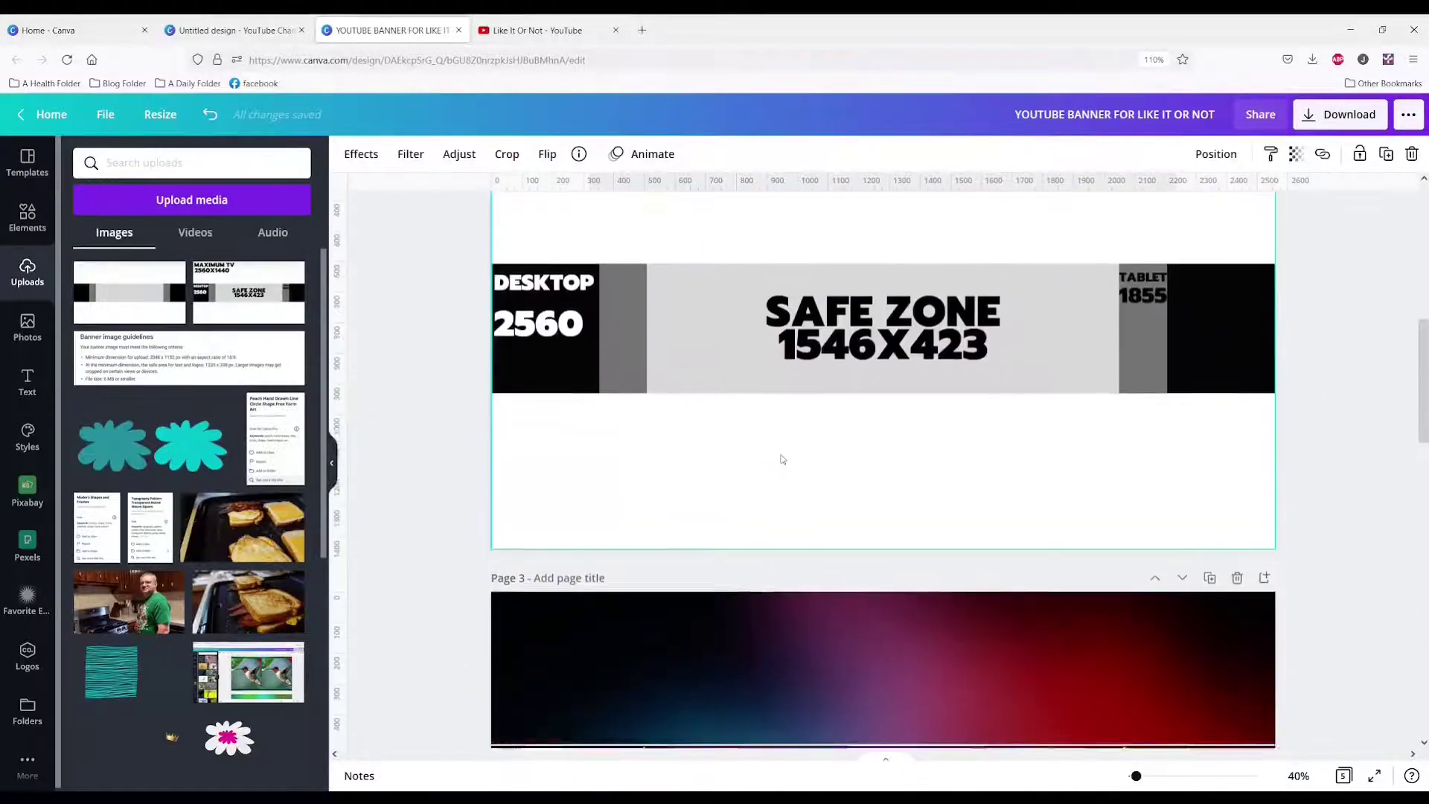
pyautogui.scroll(-10, 782, 460)
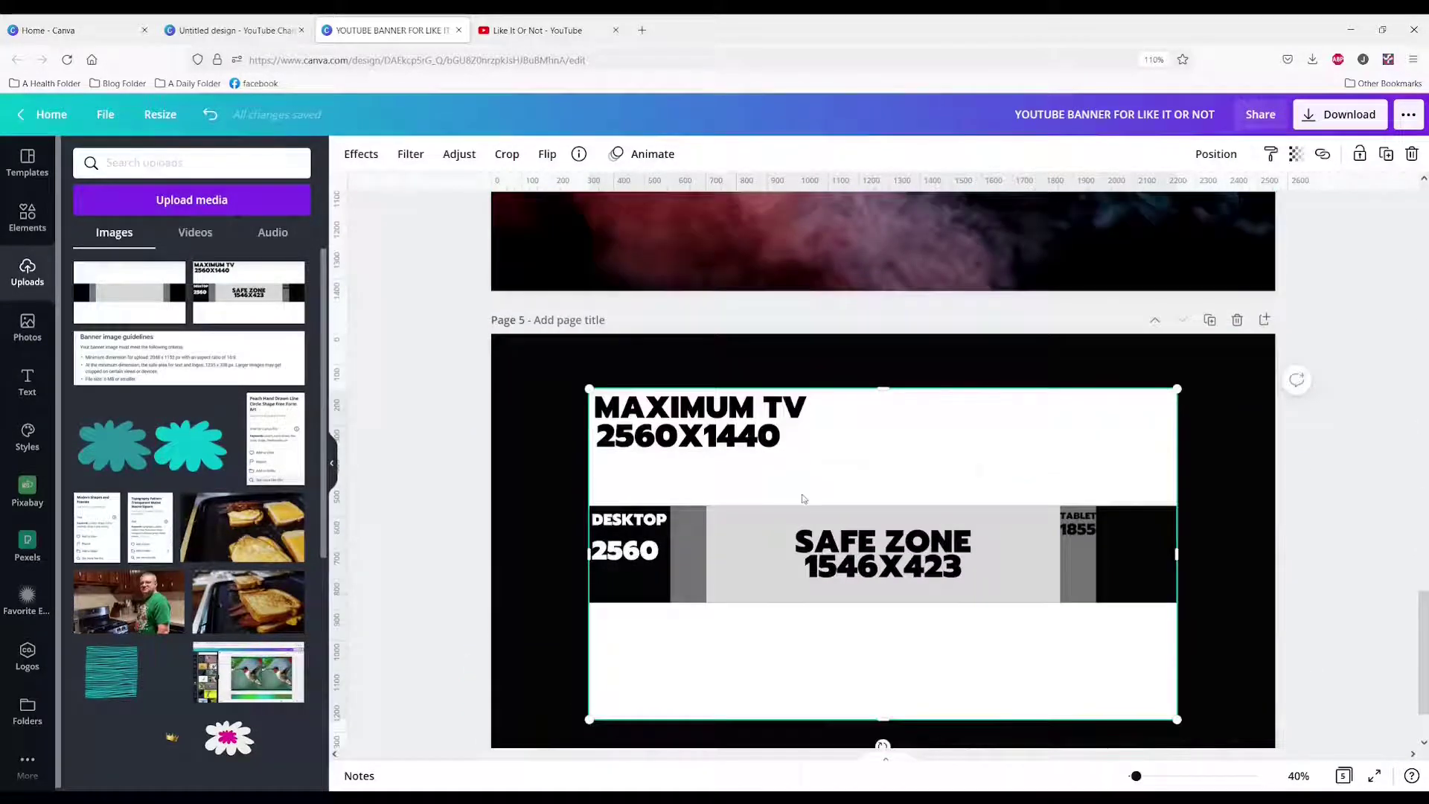
pyautogui.rightClick(804, 498)
pyautogui.click(890, 765)
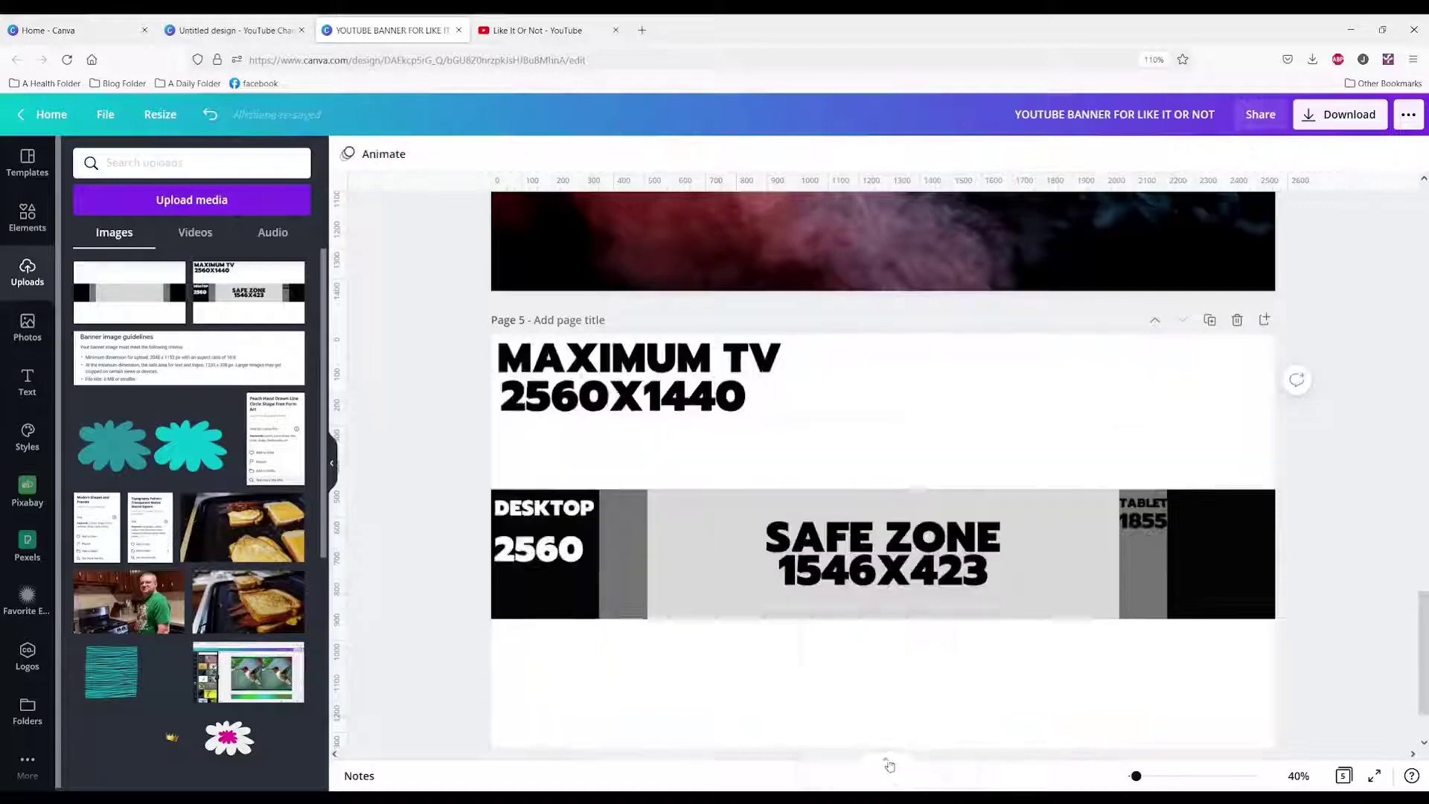
pyautogui.click(518, 586)
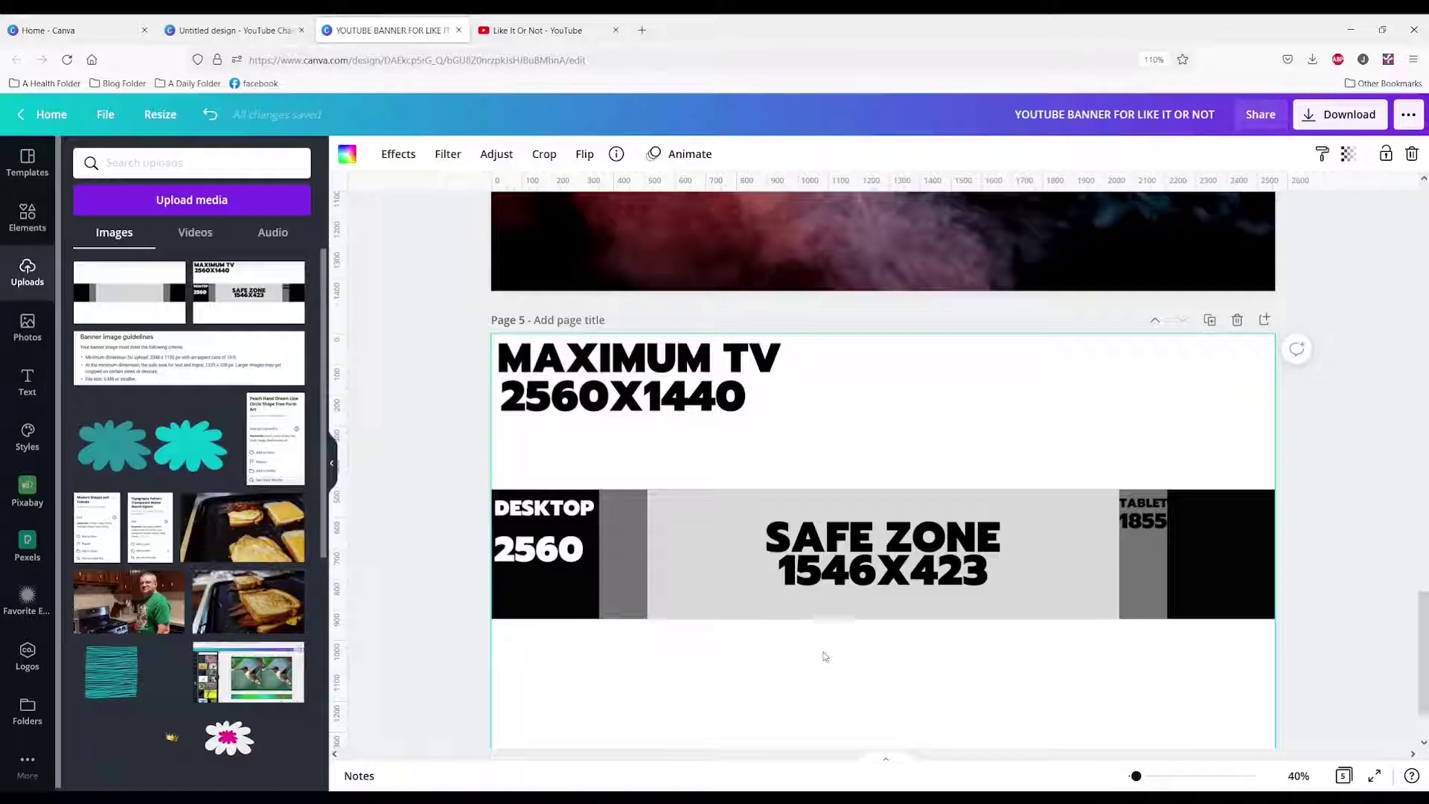
# Step: In the untitled YouTube Channel Art design, add a rectangle and stretch it to the full page width of 2560 px
pyautogui.hotkey('ctrl', 'shift', 'Tab')
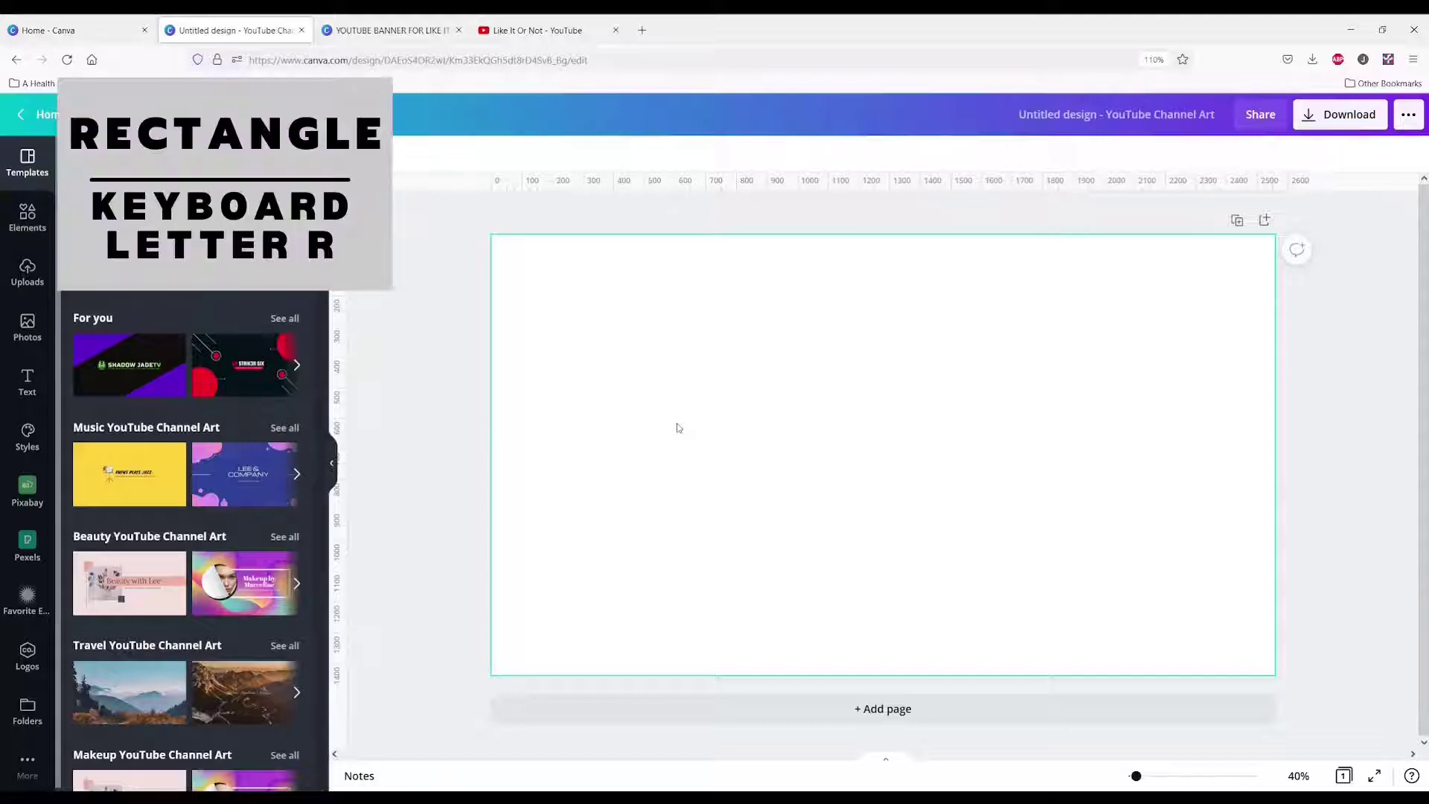
pyautogui.press('r')
pyautogui.moveTo(535, 454); pyautogui.dragTo(497, 452)
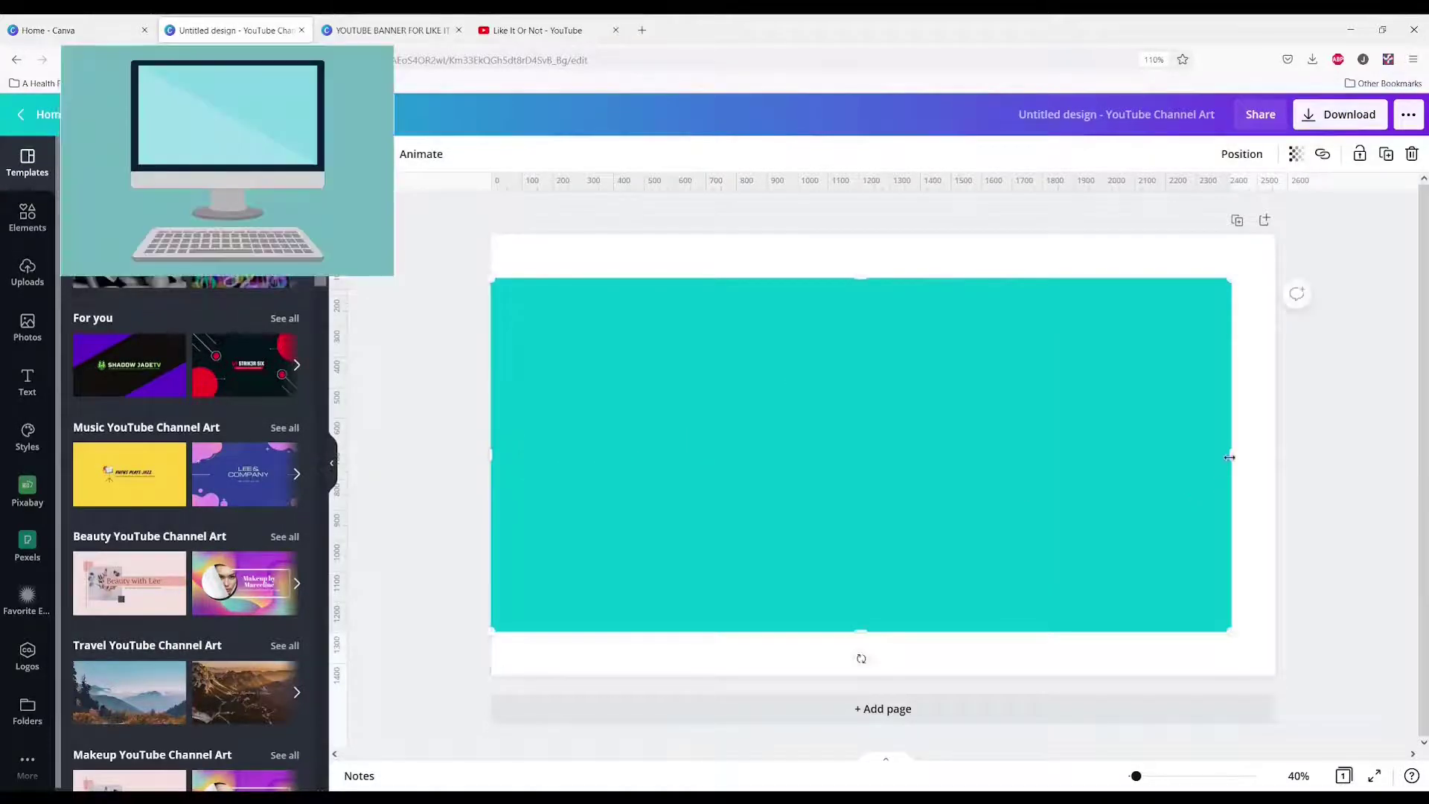
pyautogui.moveTo(1229, 457); pyautogui.dragTo(1274, 457)
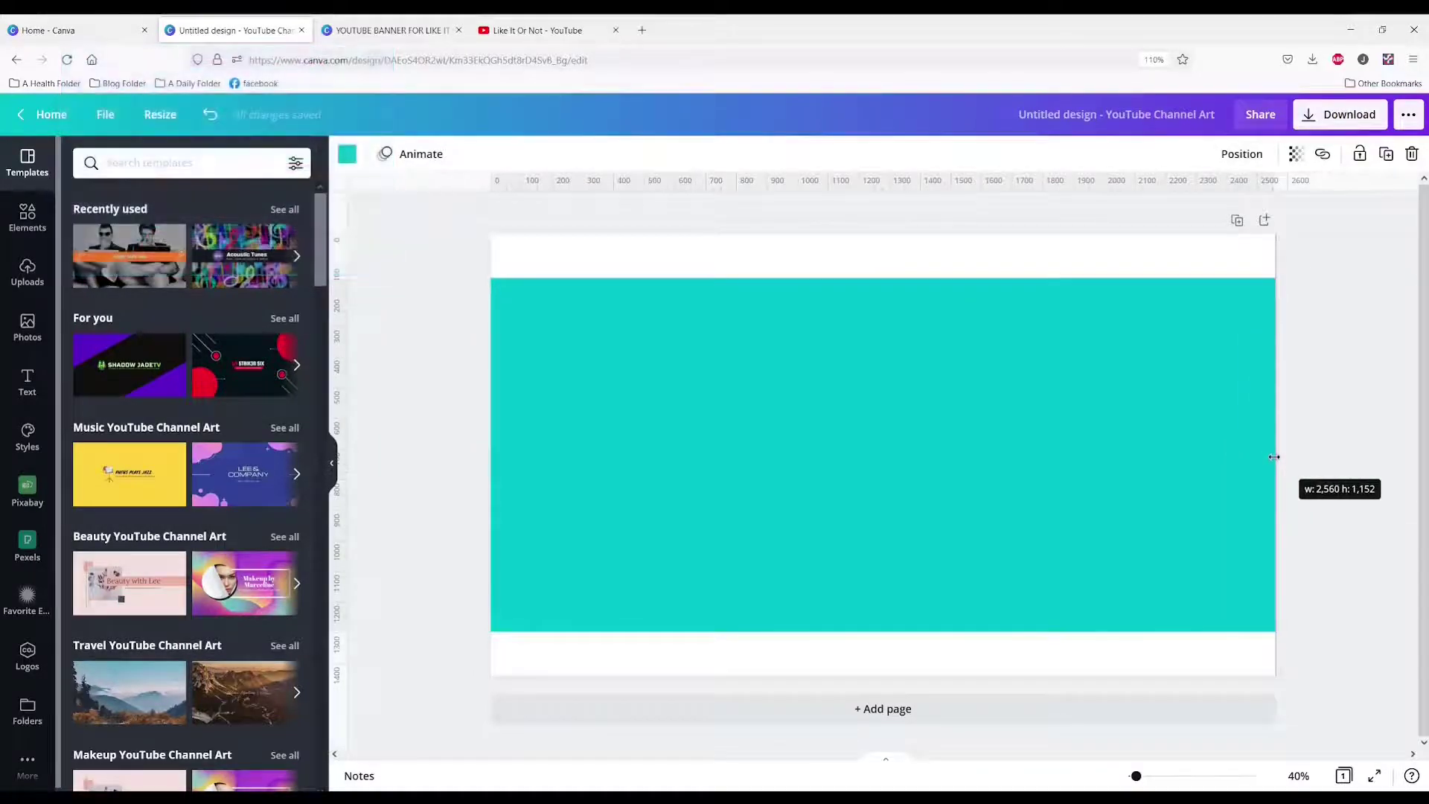
pyautogui.moveTo(1275, 457); pyautogui.dragTo(1274, 458)
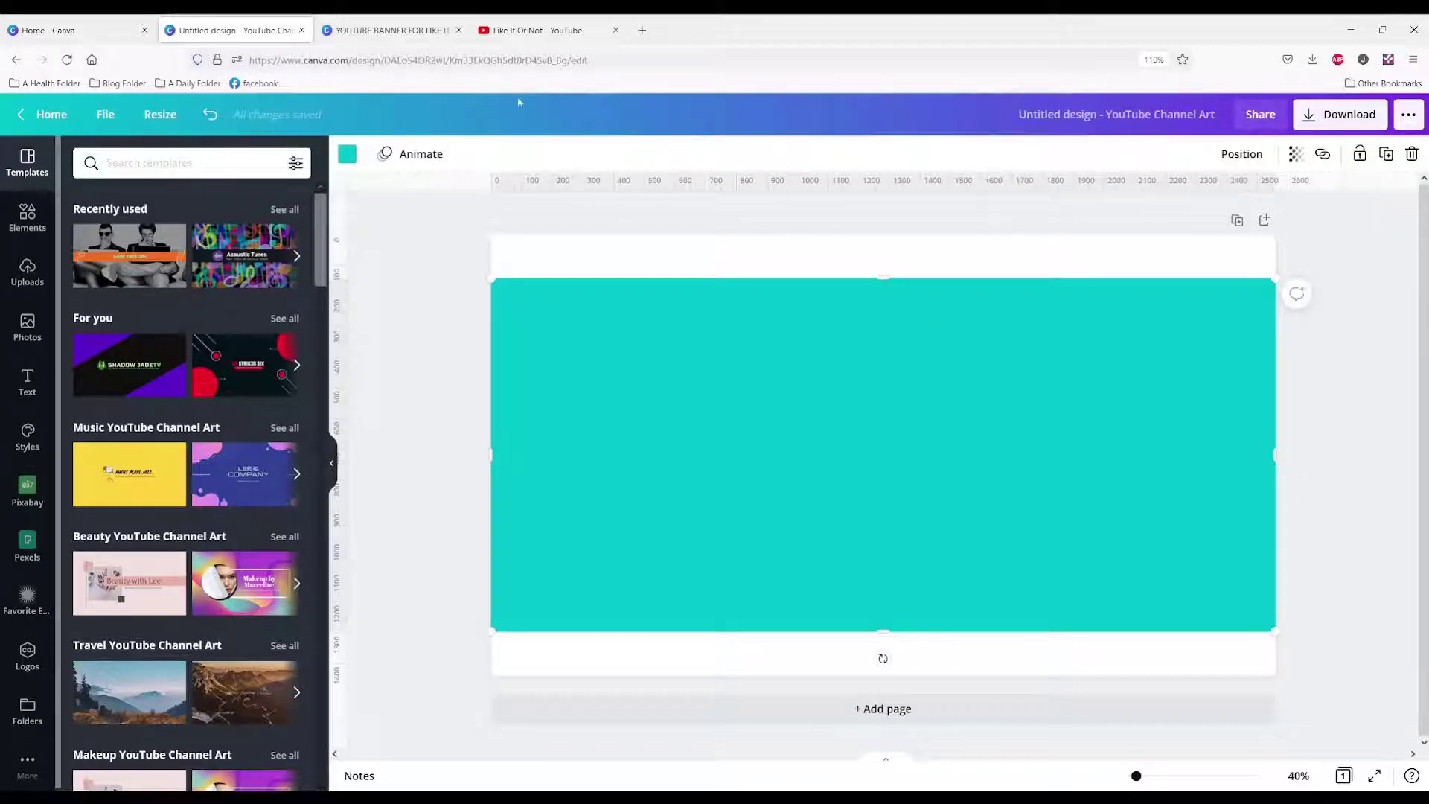
# Step: Resize the rectangle to a height of 423 px across the vertical middle of the page and recolor it near-black
pyautogui.click(396, 31)
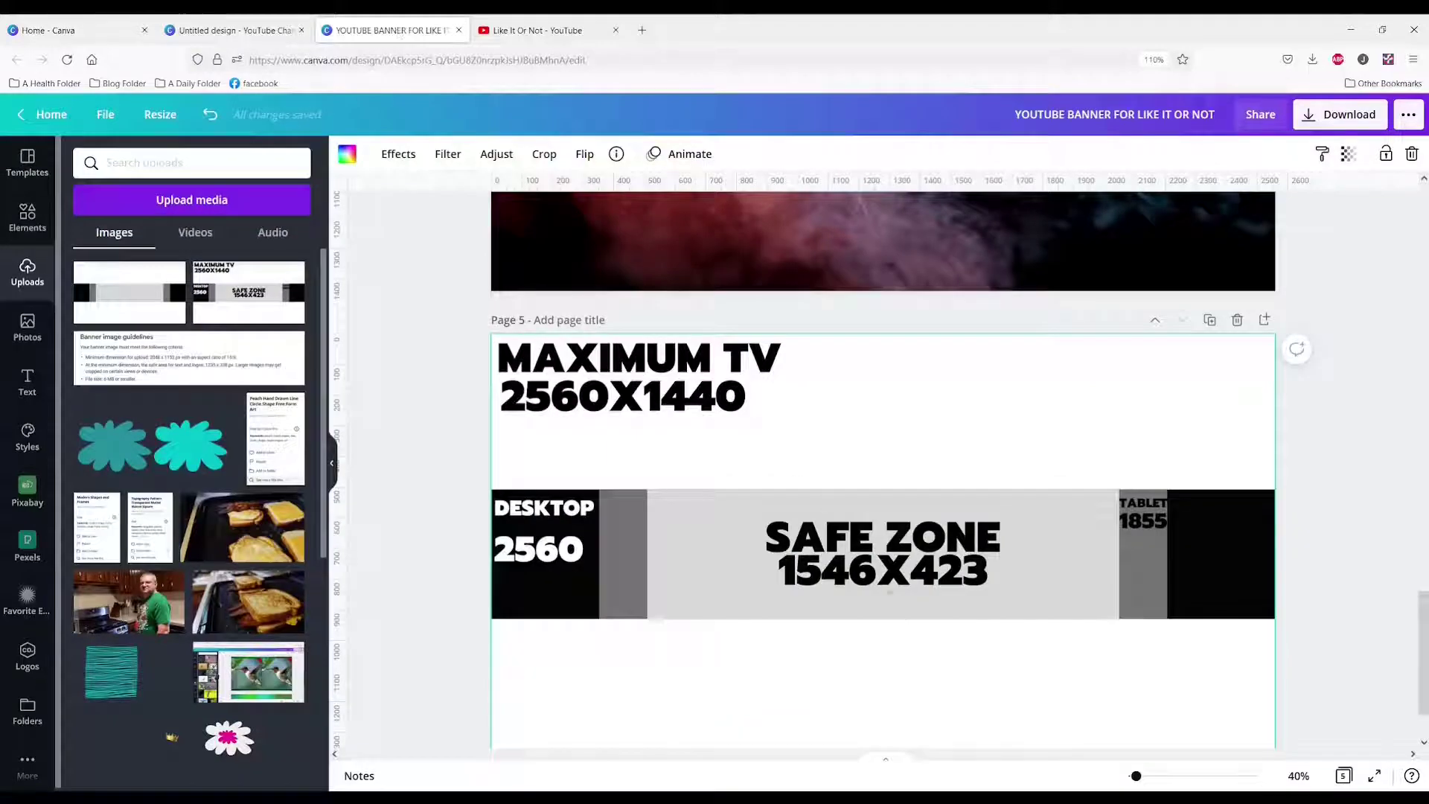
pyautogui.click(232, 30)
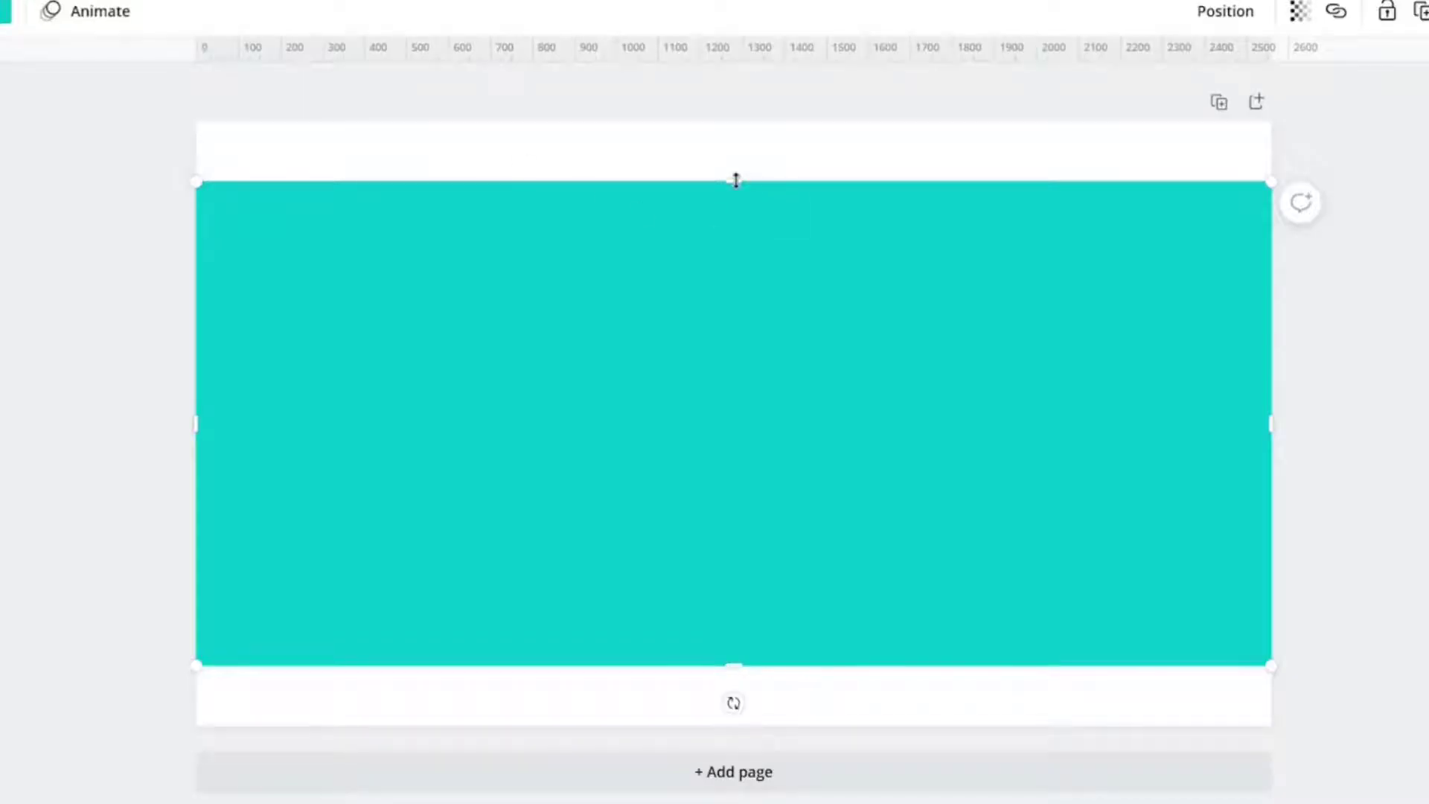
pyautogui.moveTo(739, 188); pyautogui.dragTo(761, 486)
pyautogui.moveTo(760, 566); pyautogui.dragTo(754, 417)
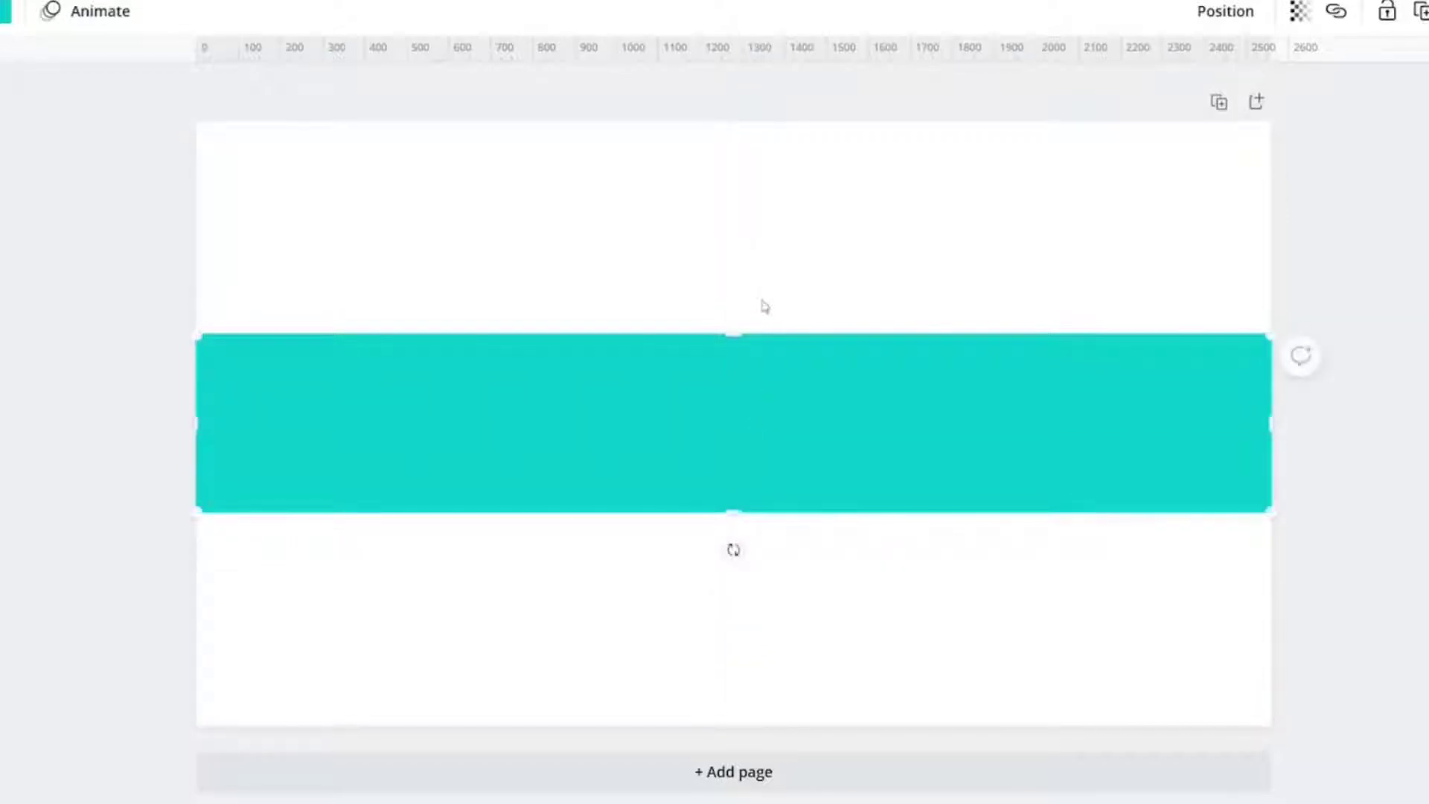
pyautogui.click(731, 364)
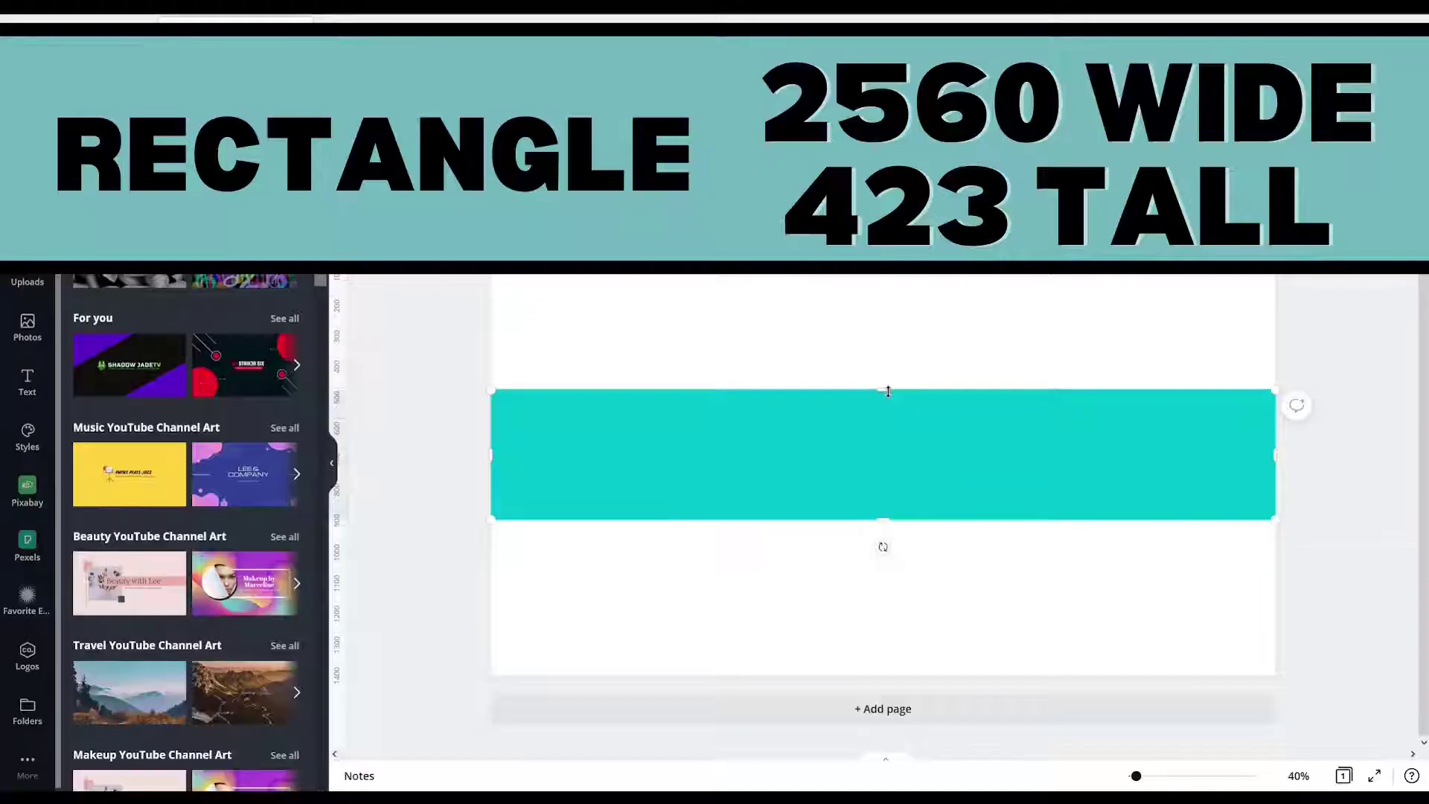
pyautogui.moveTo(734, 334); pyautogui.dragTo(740, 337)
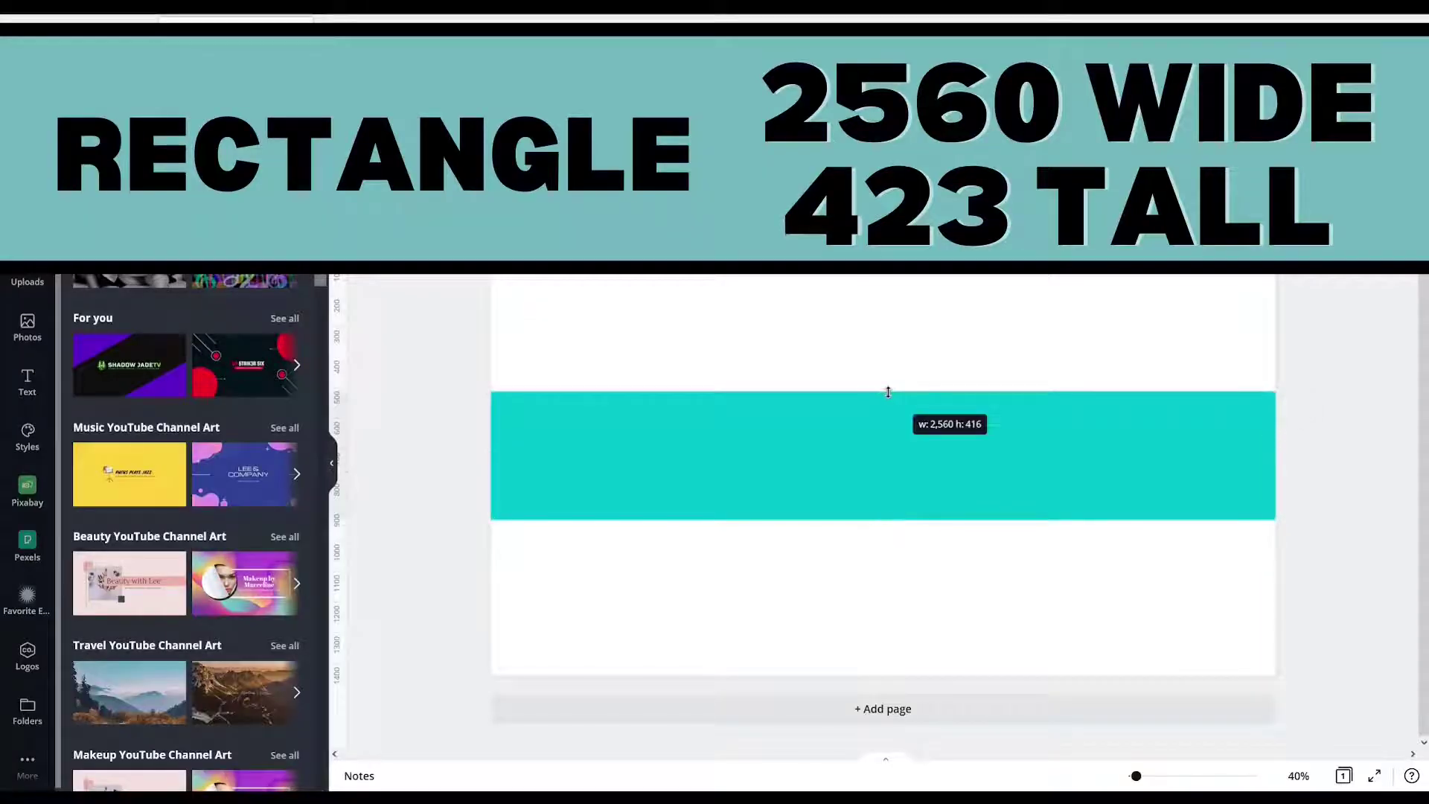
pyautogui.moveTo(888, 393); pyautogui.dragTo(889, 390)
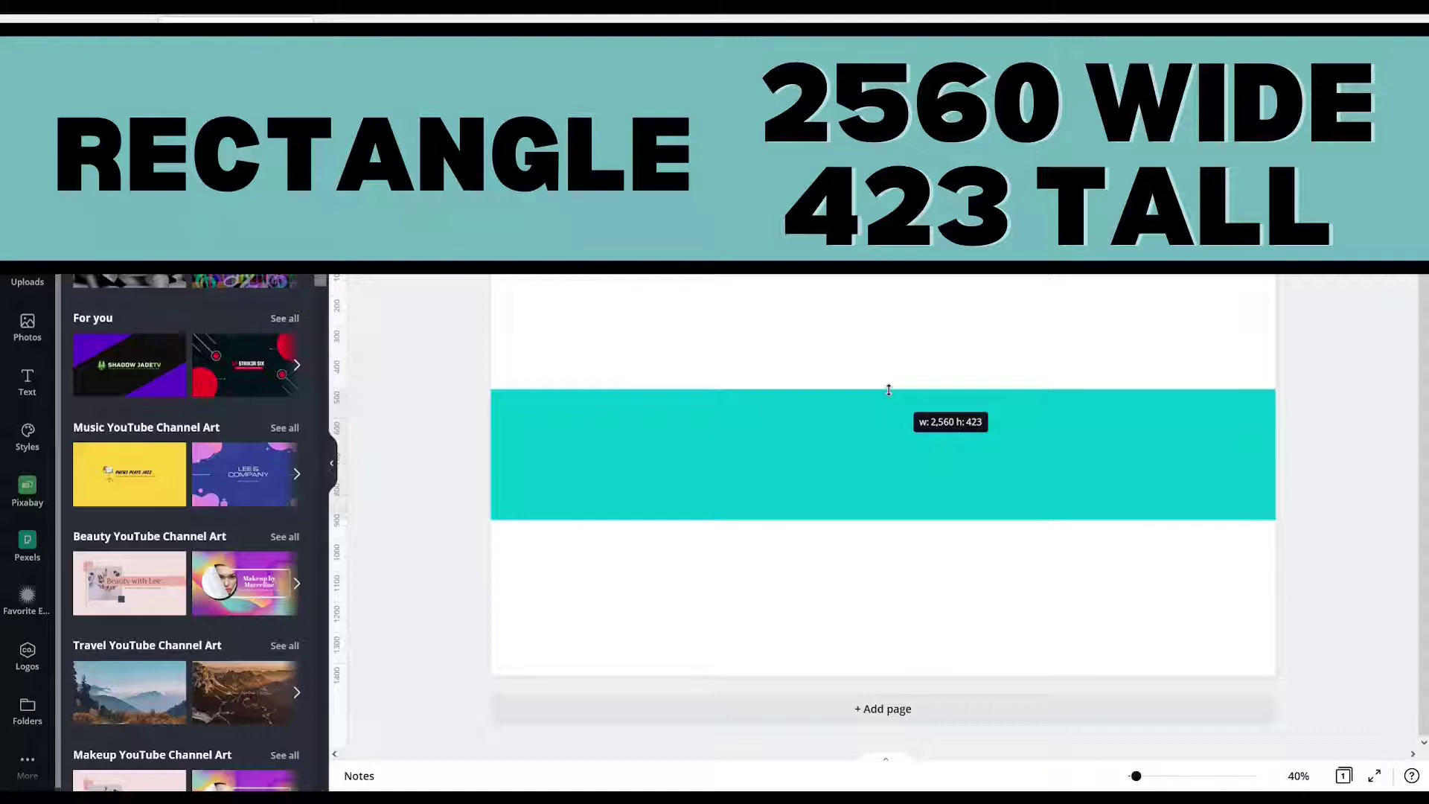
pyautogui.moveTo(889, 390); pyautogui.dragTo(889, 390)
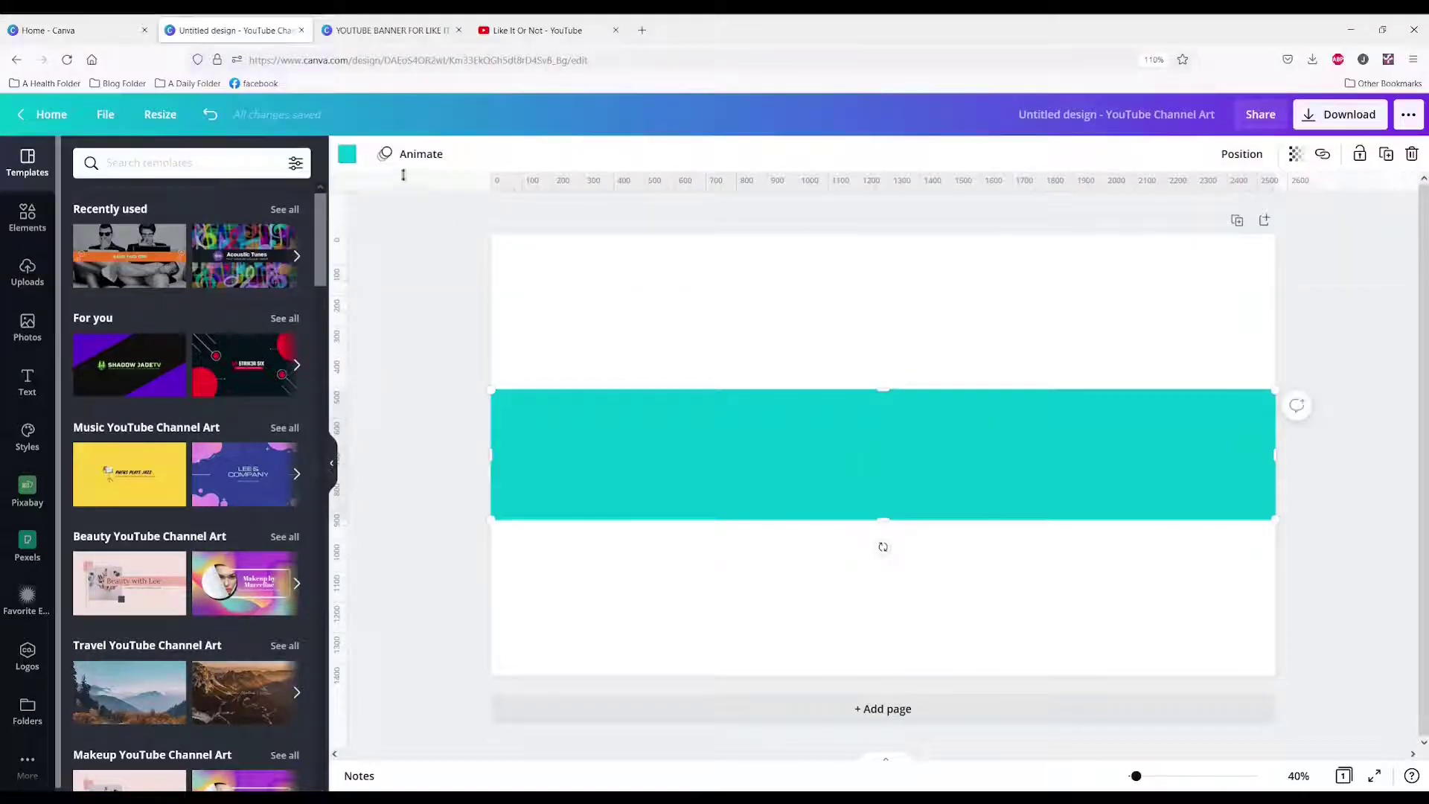
pyautogui.click(348, 156)
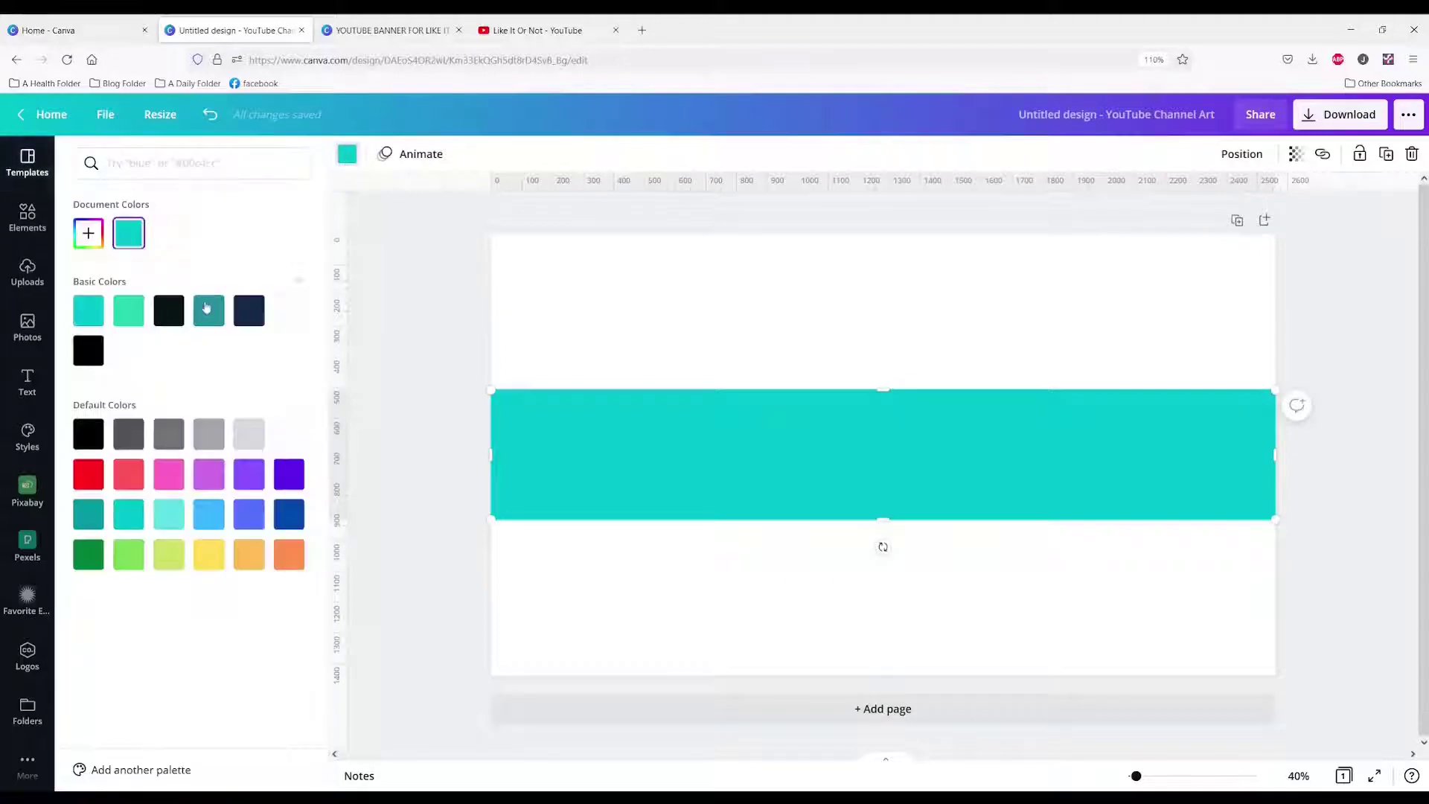
pyautogui.click(618, 364)
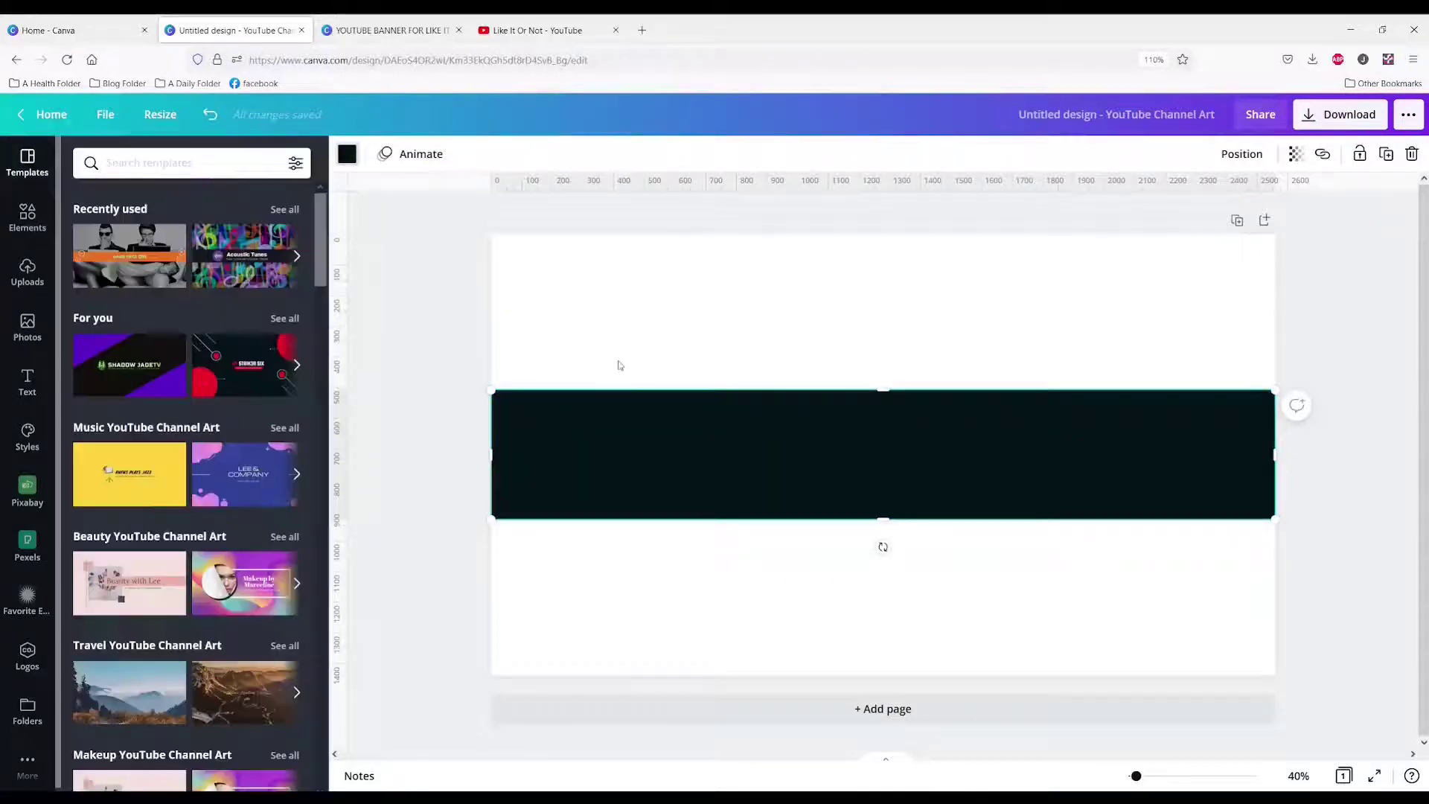
# Step: Add a text label reading COMP 2560 and place it at the left end of the near-black band
pyautogui.press('t')
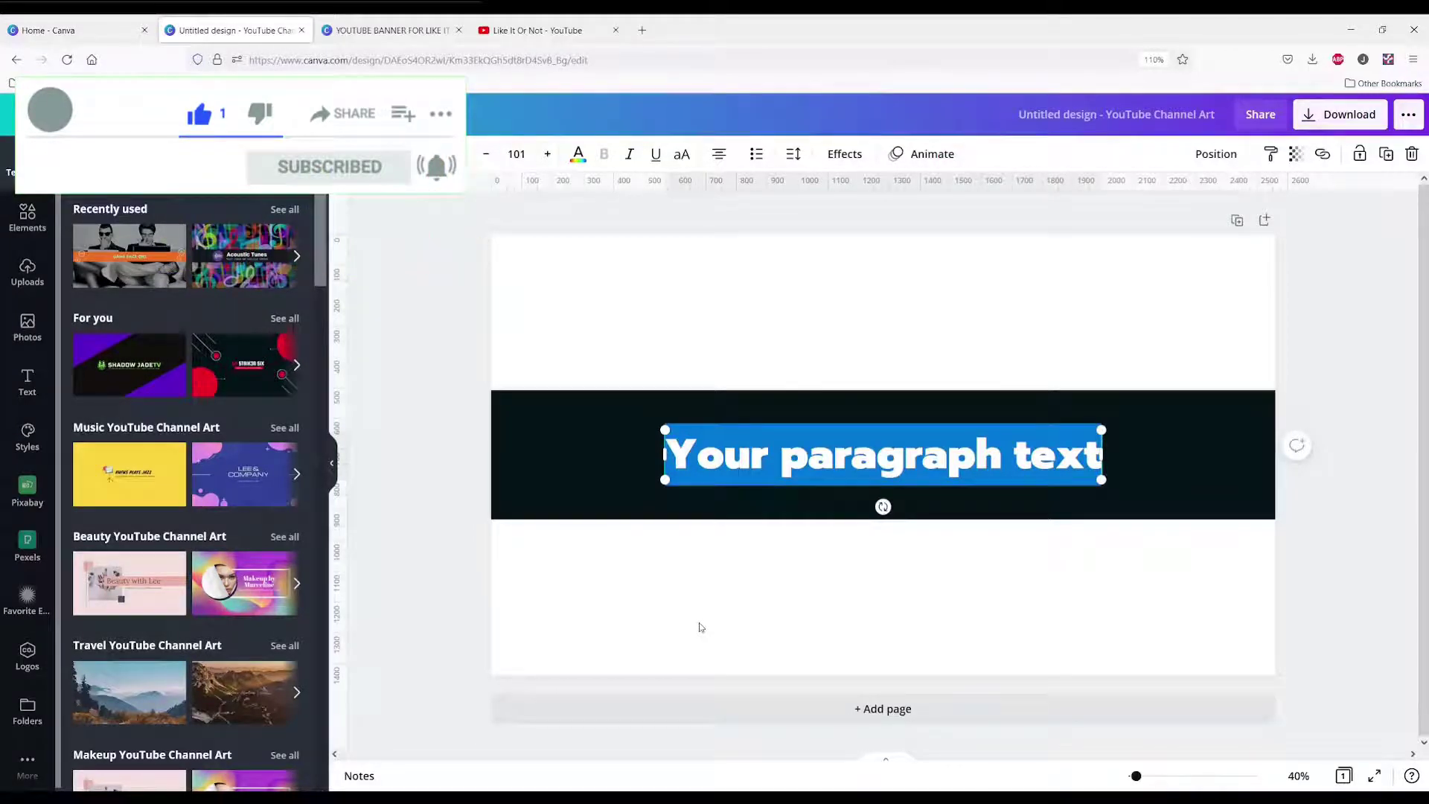
pyautogui.write('2560')
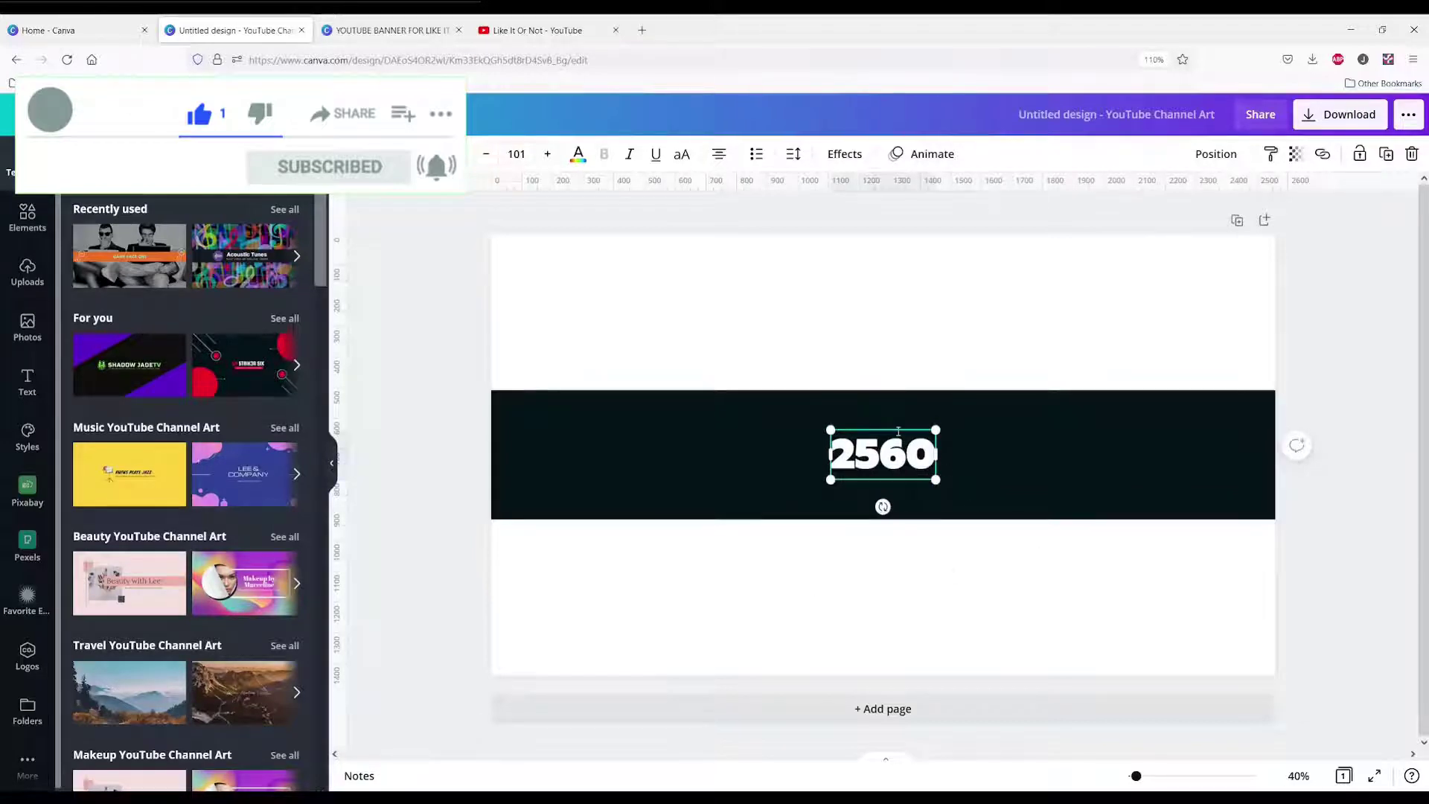
pyautogui.moveTo(898, 432); pyautogui.dragTo(559, 387)
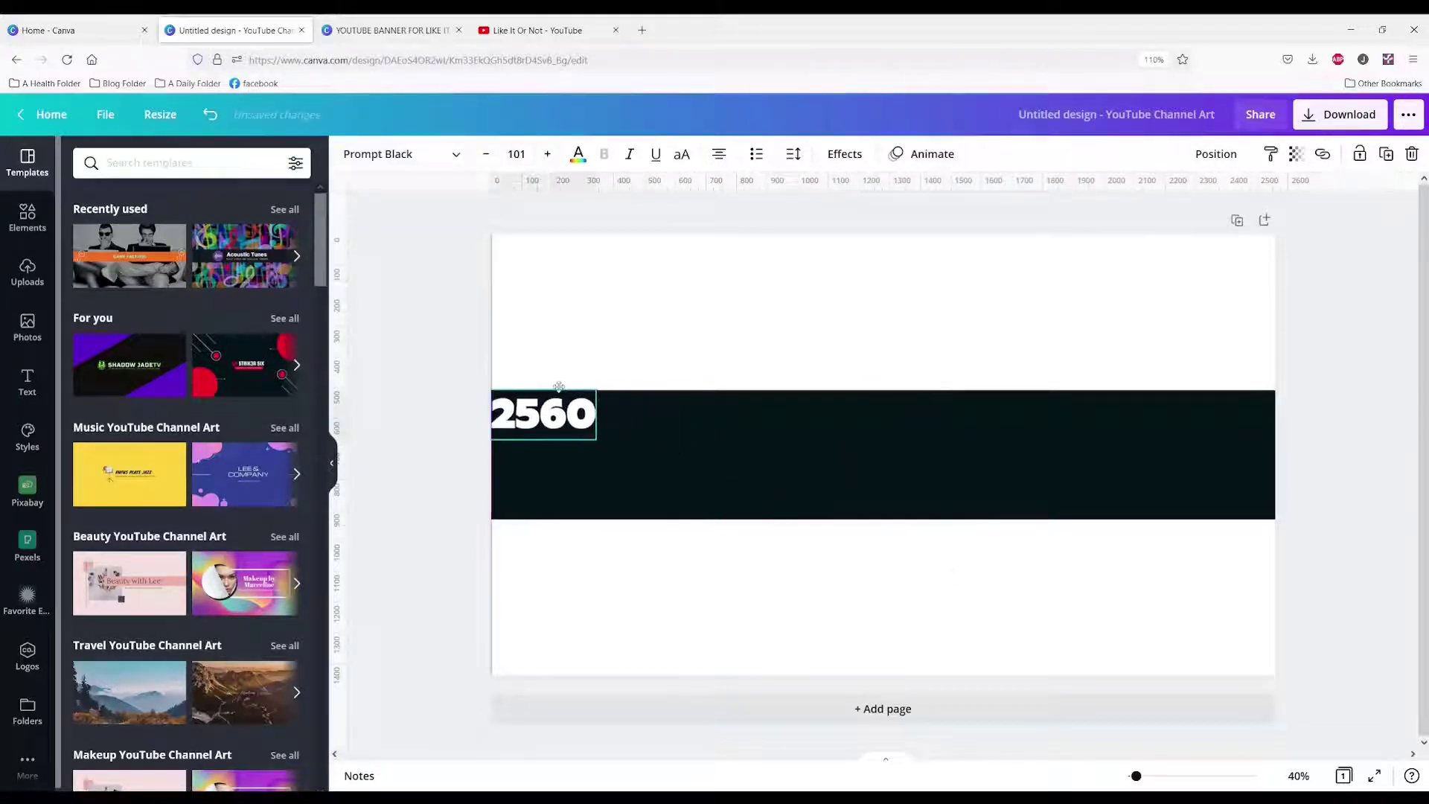
pyautogui.click(587, 596)
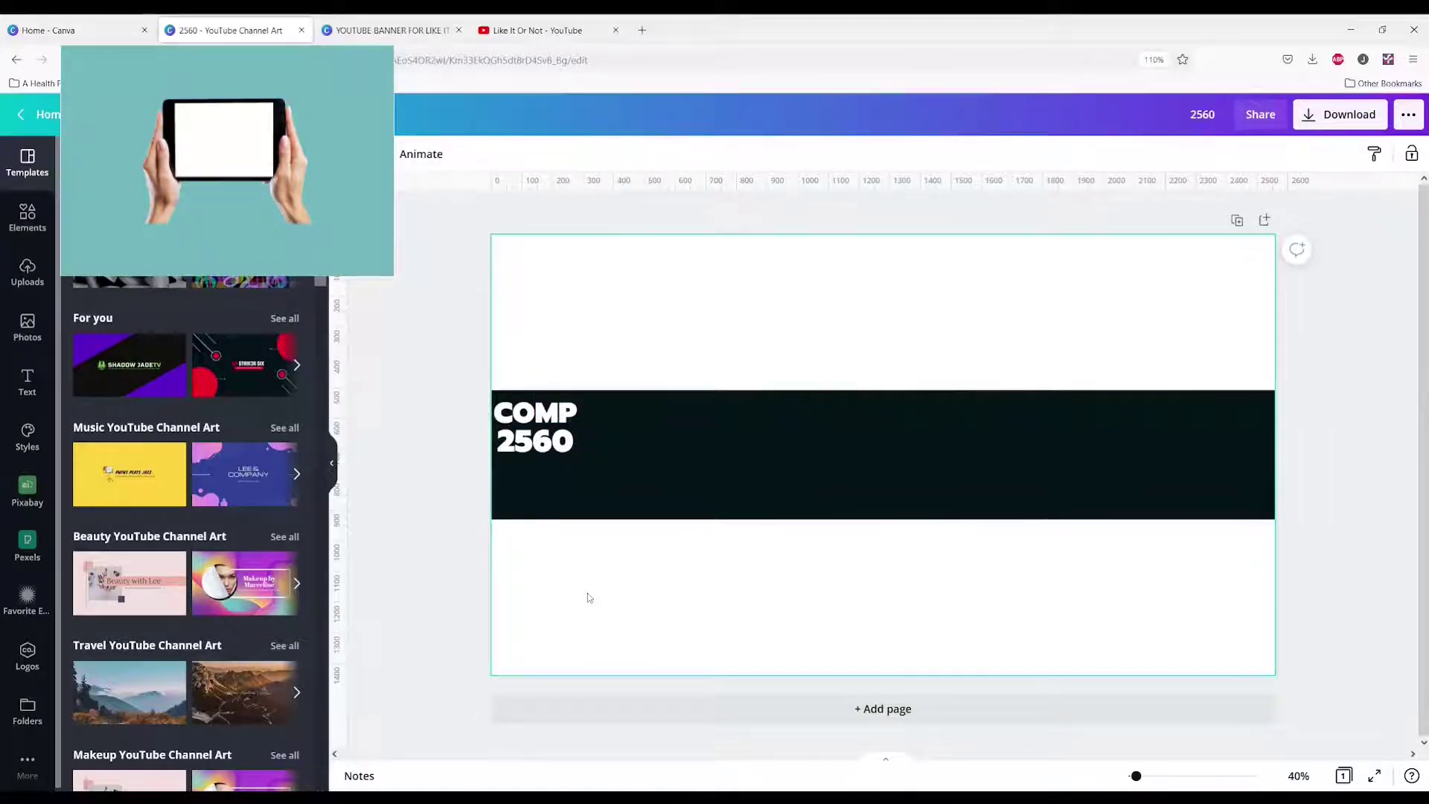
# Step: Paste the copied navy rectangle and trim its upper and lower edges to match the height of the near-black band
pyautogui.hotkey('ctrl', 'v')
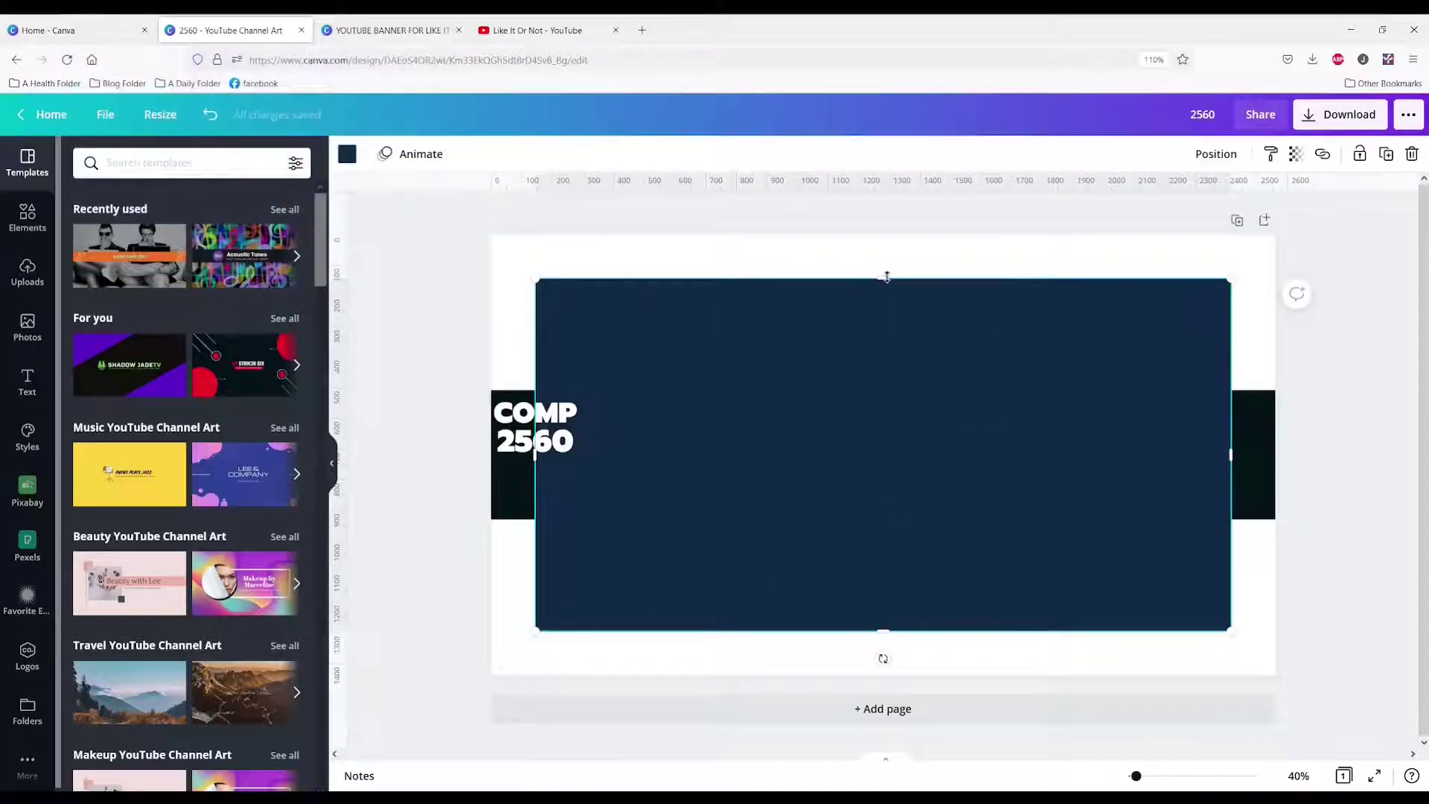
pyautogui.moveTo(886, 277); pyautogui.dragTo(934, 388)
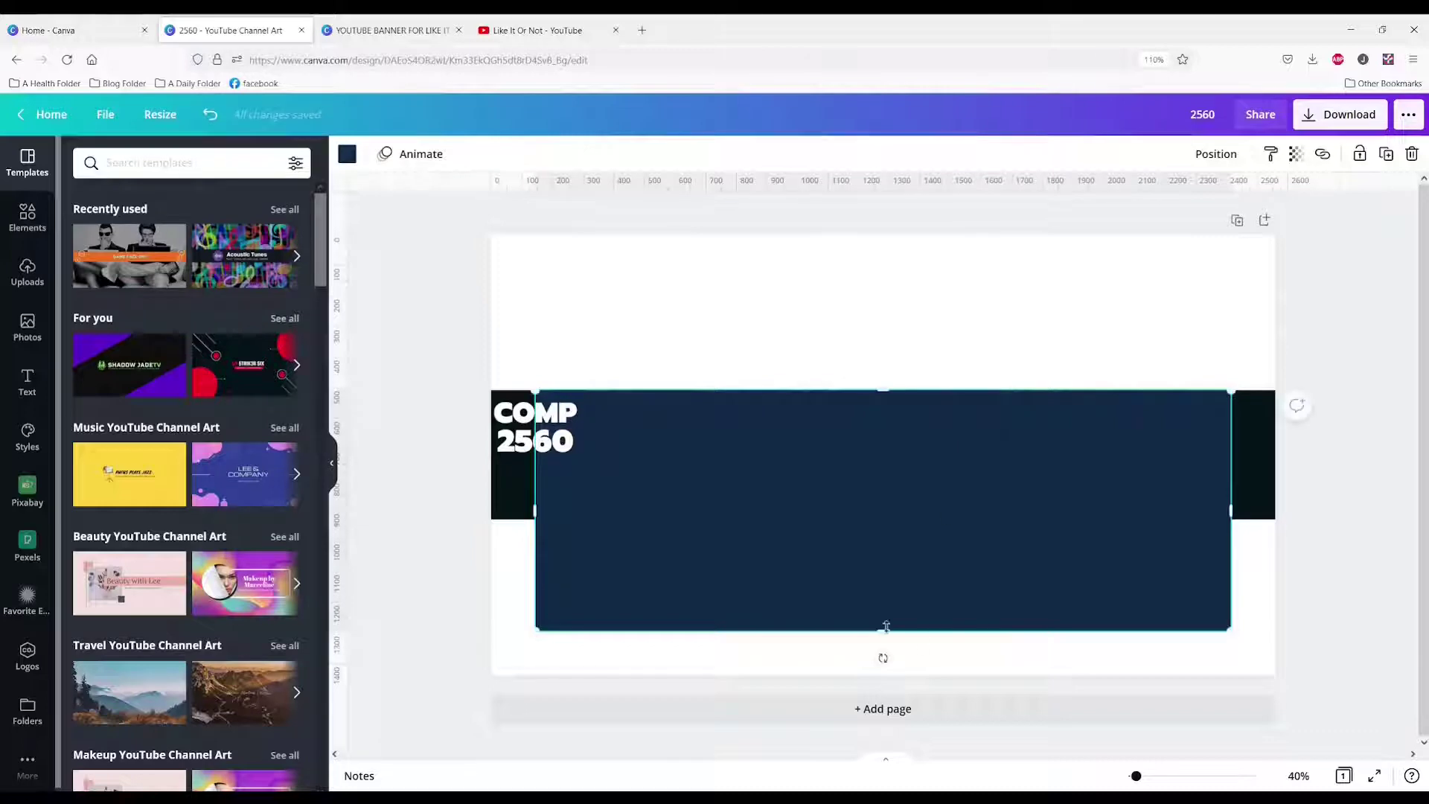
pyautogui.moveTo(879, 633); pyautogui.dragTo(915, 521)
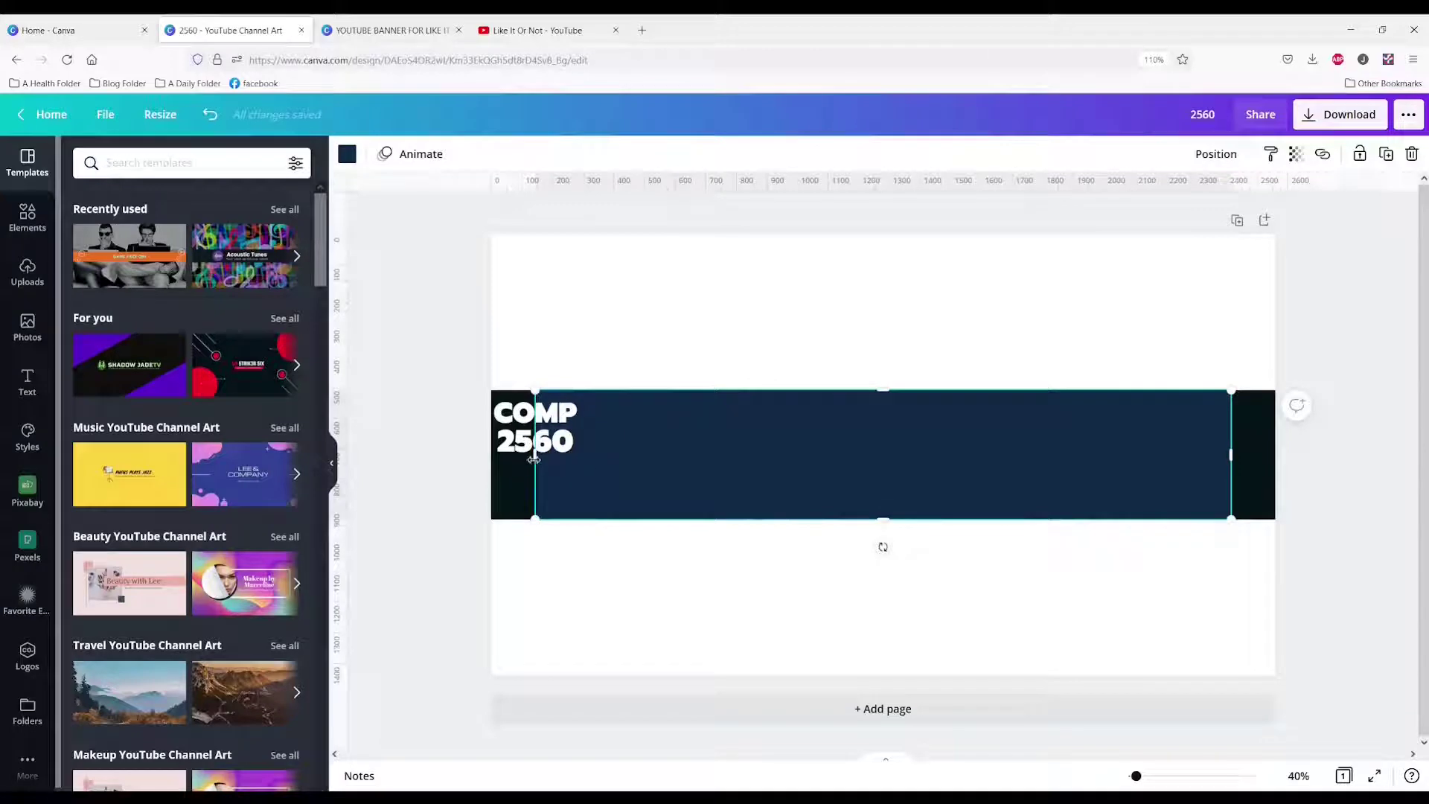
# Step: Narrow the navy rectangle to about 1,854 px wide at 423 px high and center it horizontally on the page
pyautogui.moveTo(539, 459); pyautogui.dragTo(668, 476)
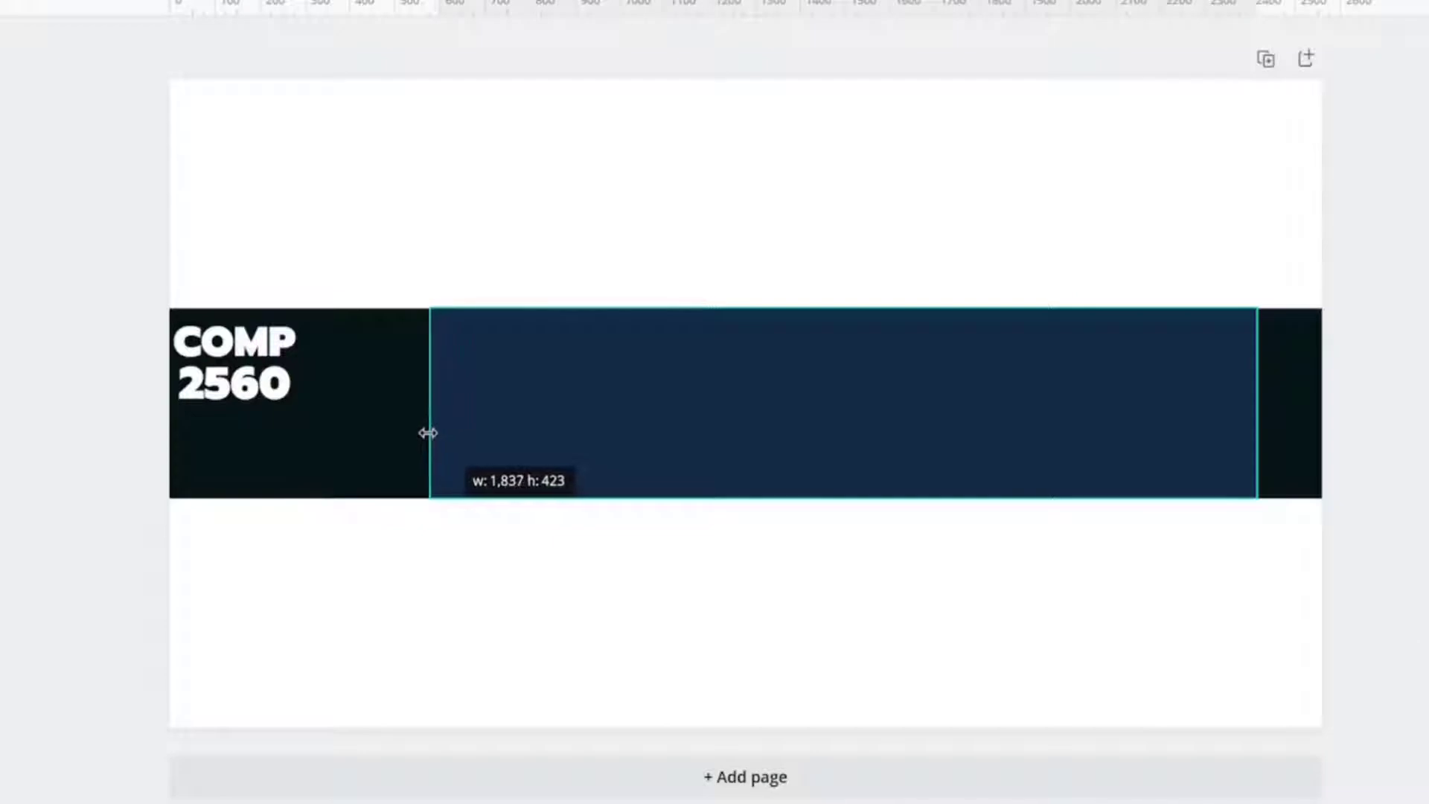
pyautogui.moveTo(428, 432); pyautogui.dragTo(421, 433)
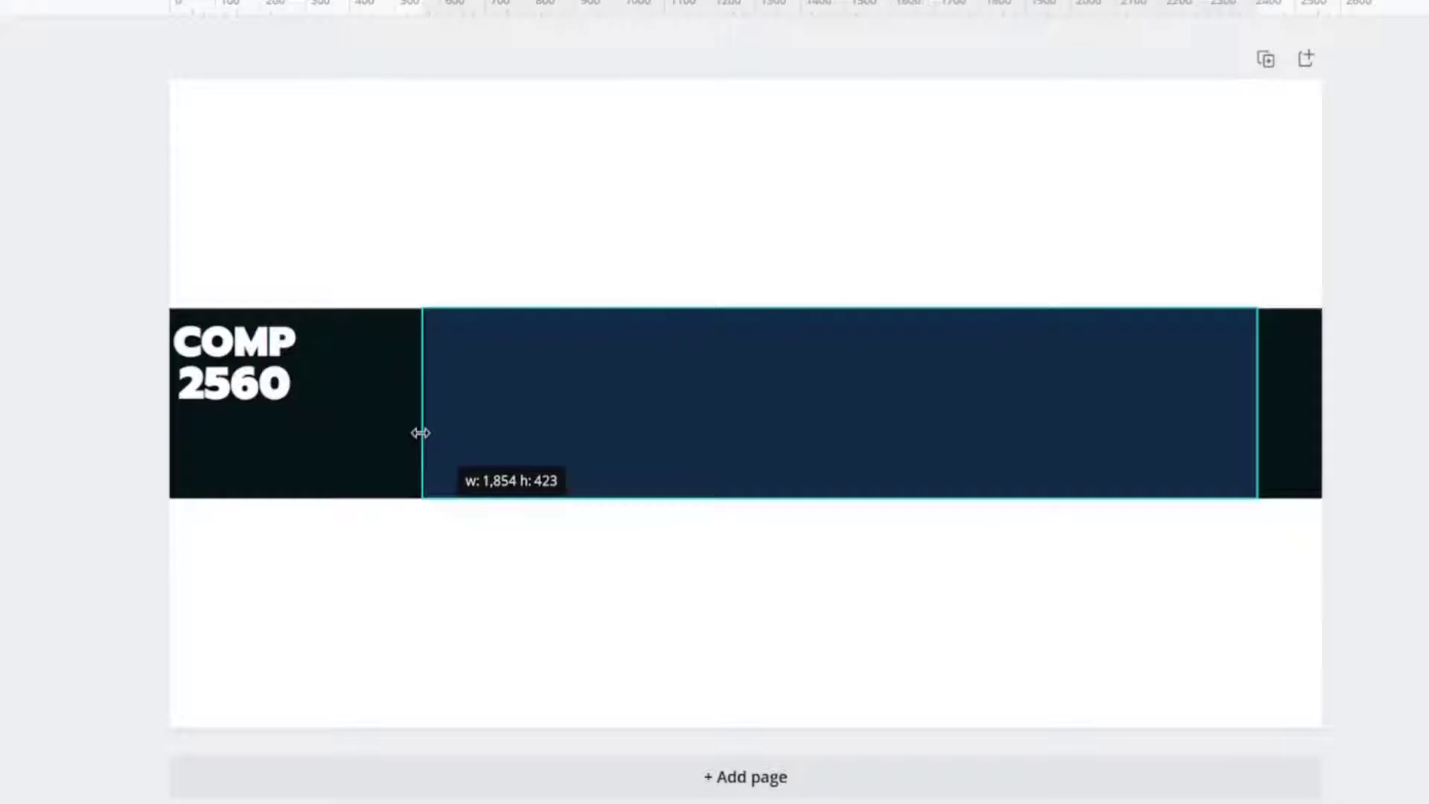
pyautogui.moveTo(420, 432); pyautogui.dragTo(421, 432)
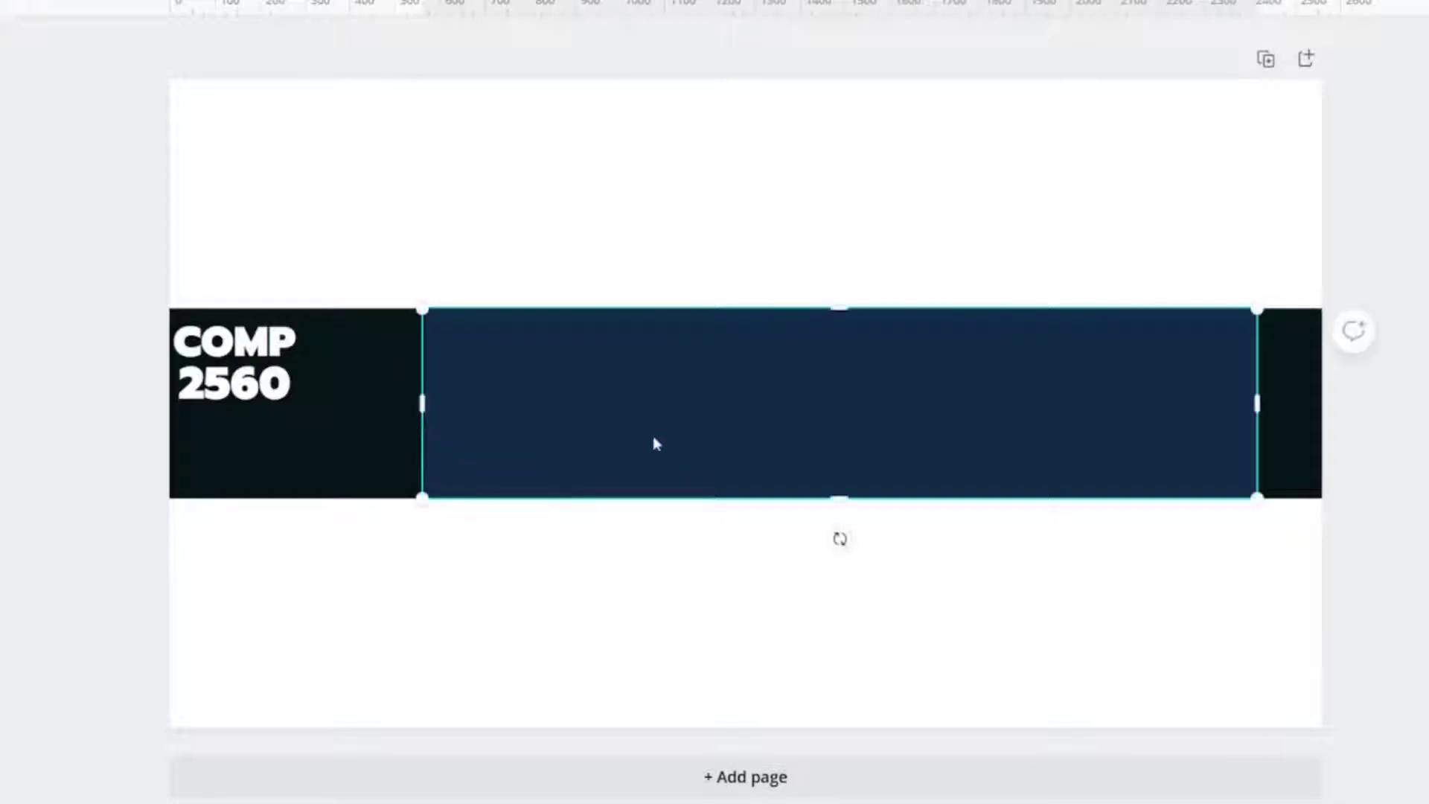
pyautogui.click(1216, 154)
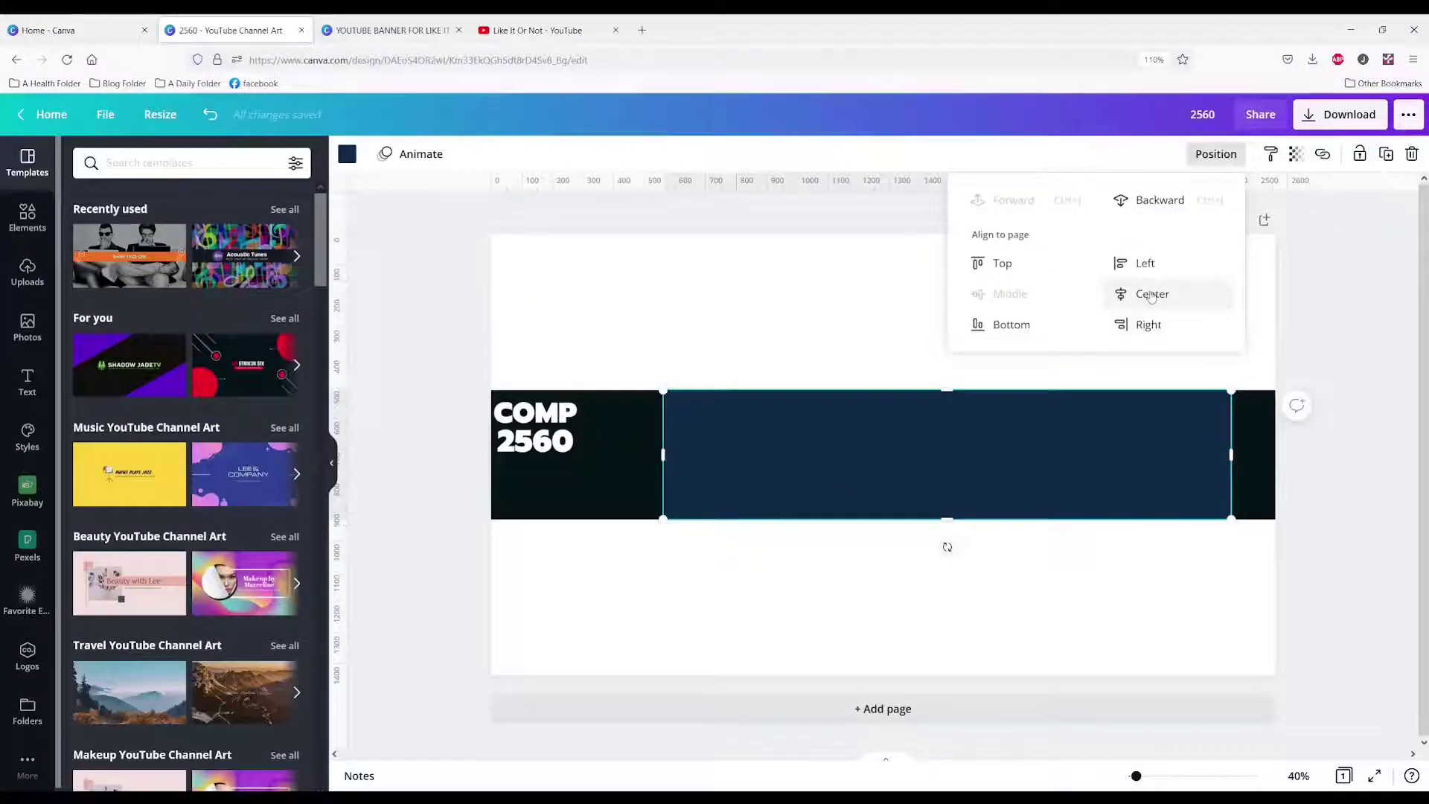
pyautogui.click(1151, 295)
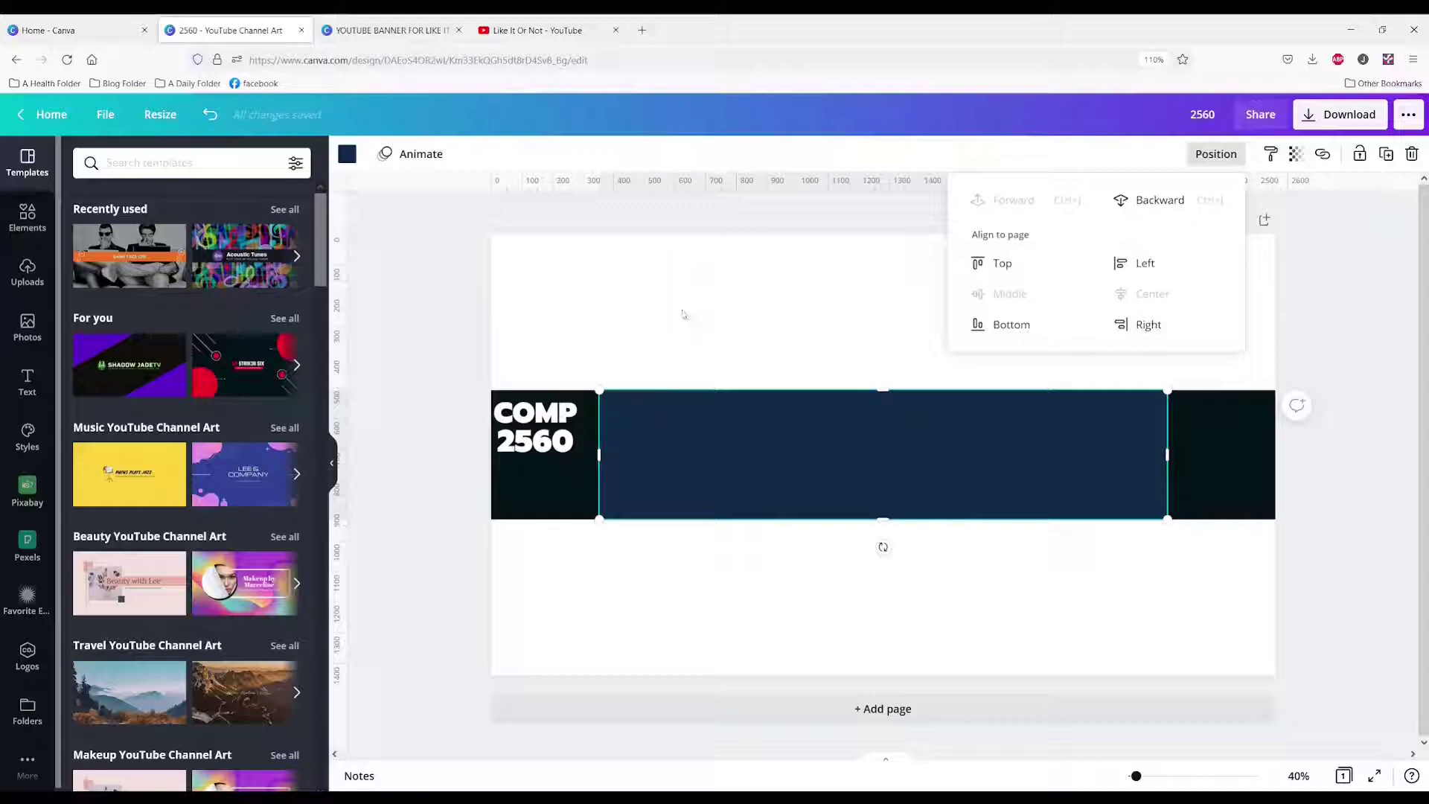
# Step: Check the size guide in the other banner design, and recolor the navy rectangle dark gray
pyautogui.click(395, 30)
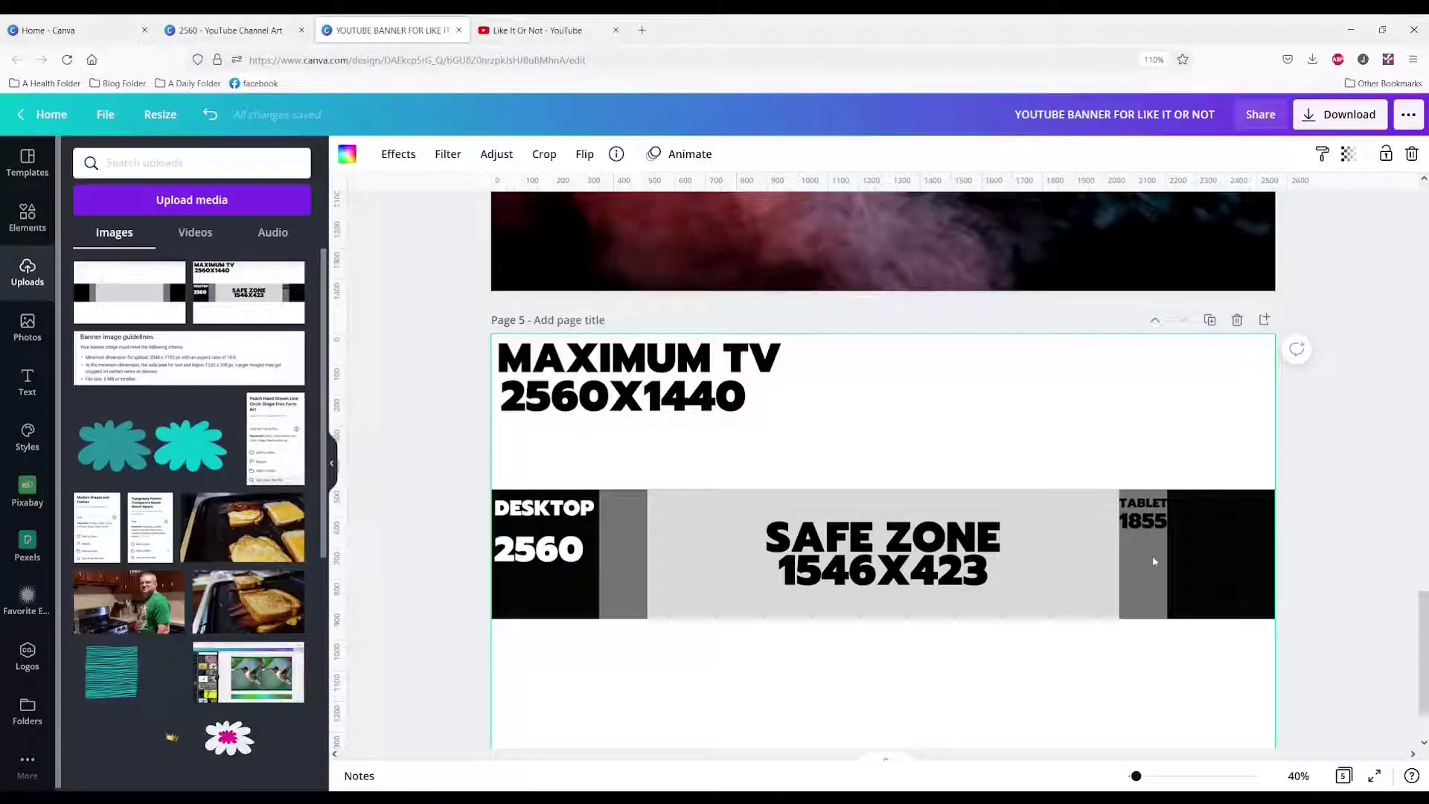
pyautogui.click(231, 30)
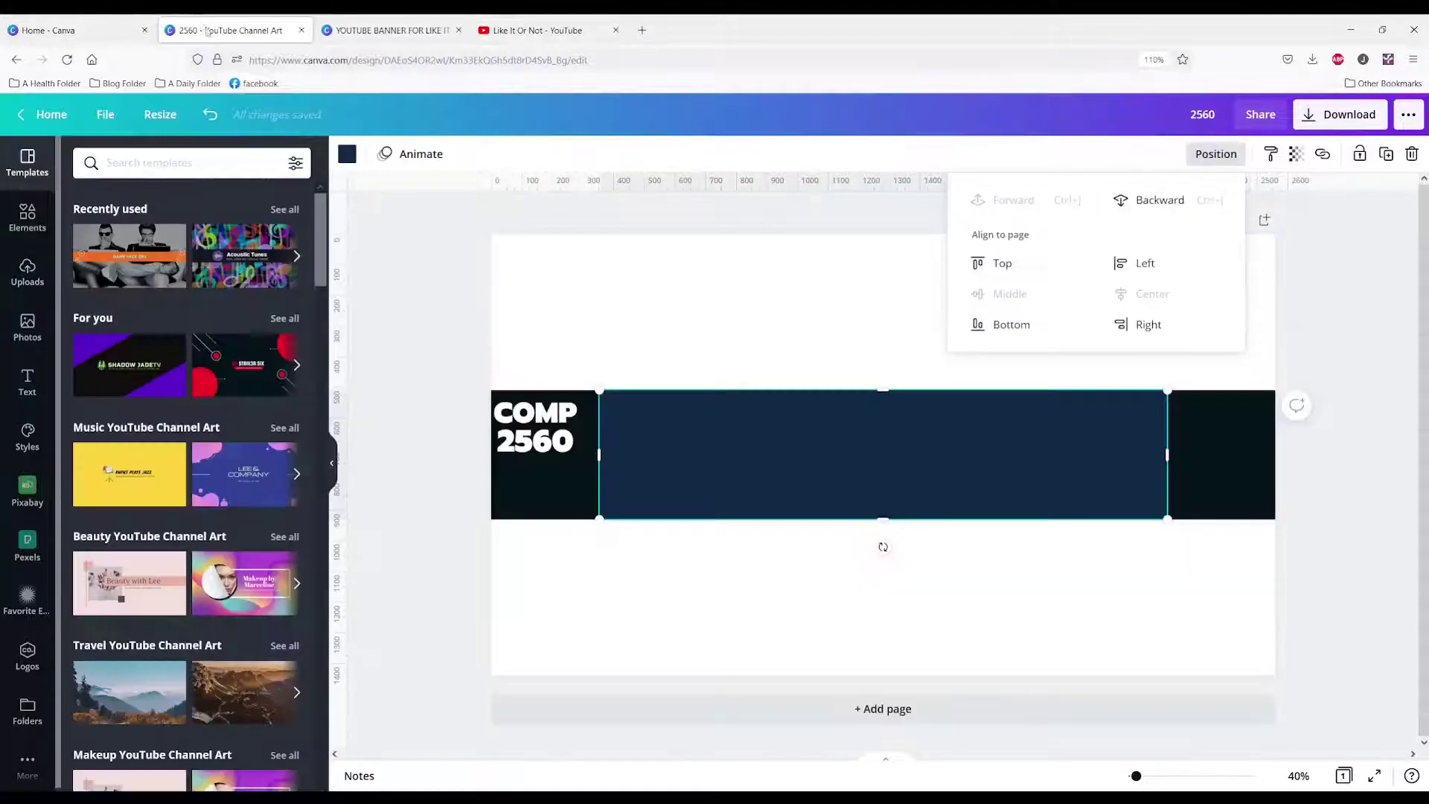
pyautogui.click(854, 498)
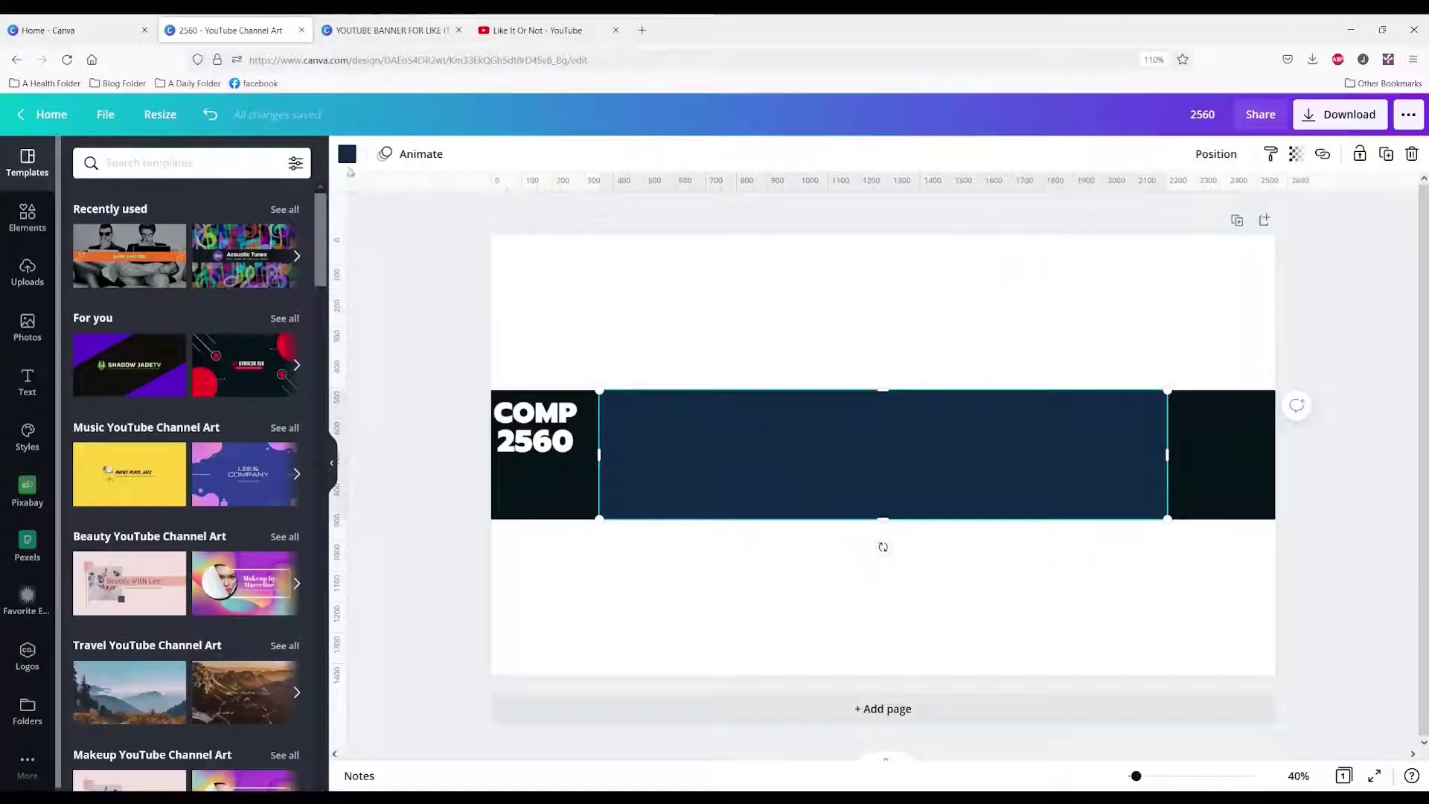
pyautogui.click(345, 155)
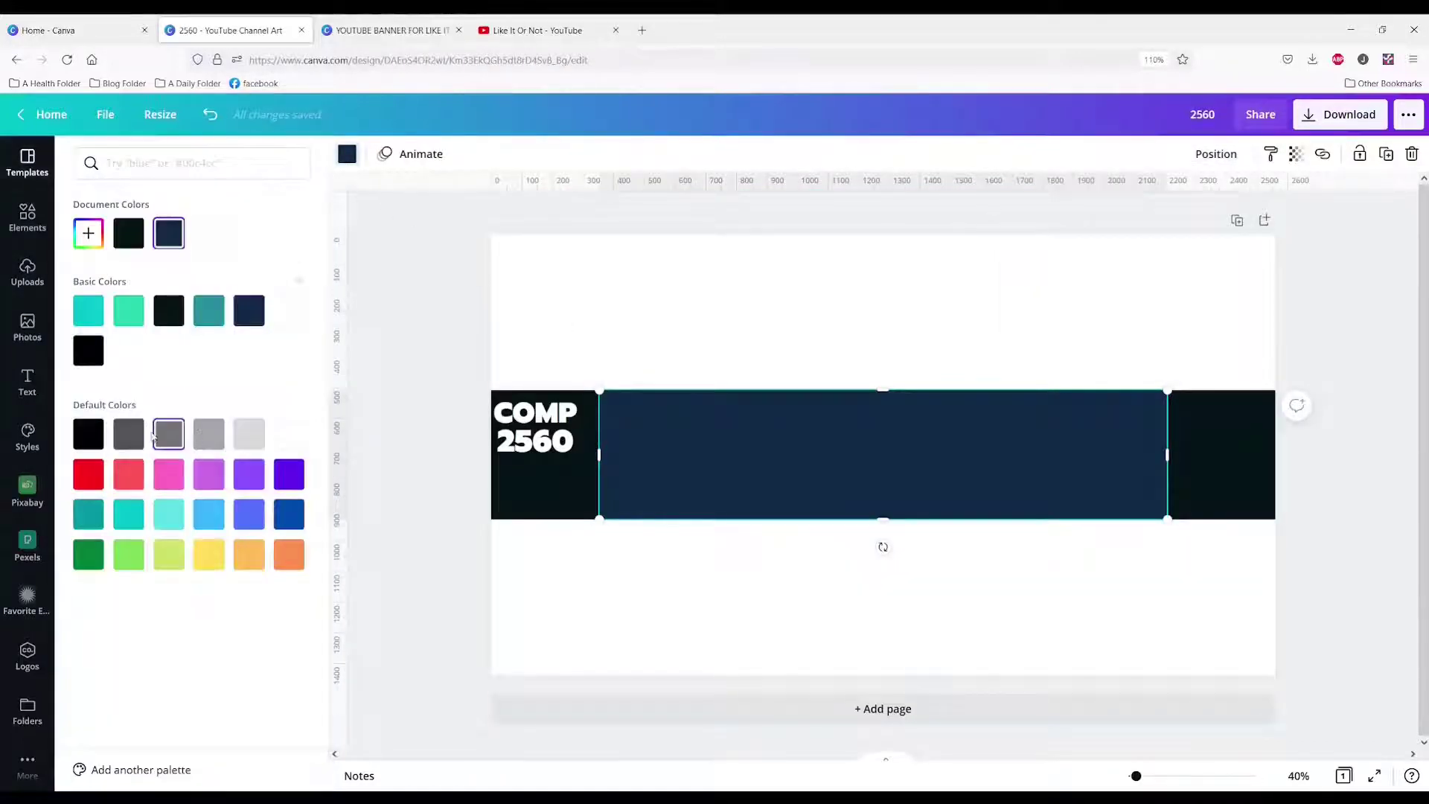
pyautogui.click(136, 437)
# Step: Add the text label TABLET 1855 and place it at the right end of the dark gray rectangle
pyautogui.click(883, 443)
pyautogui.moveTo(883, 443); pyautogui.dragTo(1132, 481)
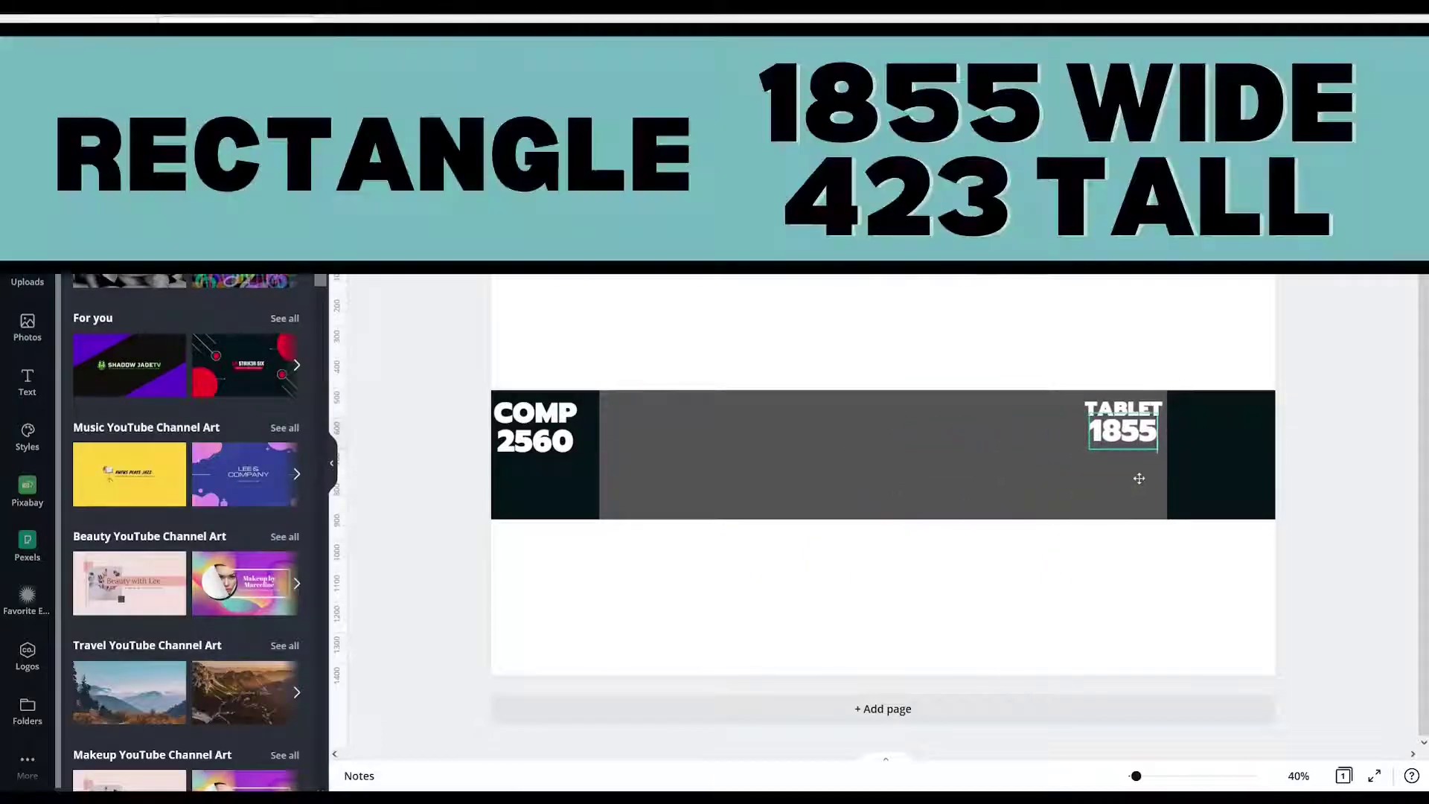
pyautogui.click(940, 512)
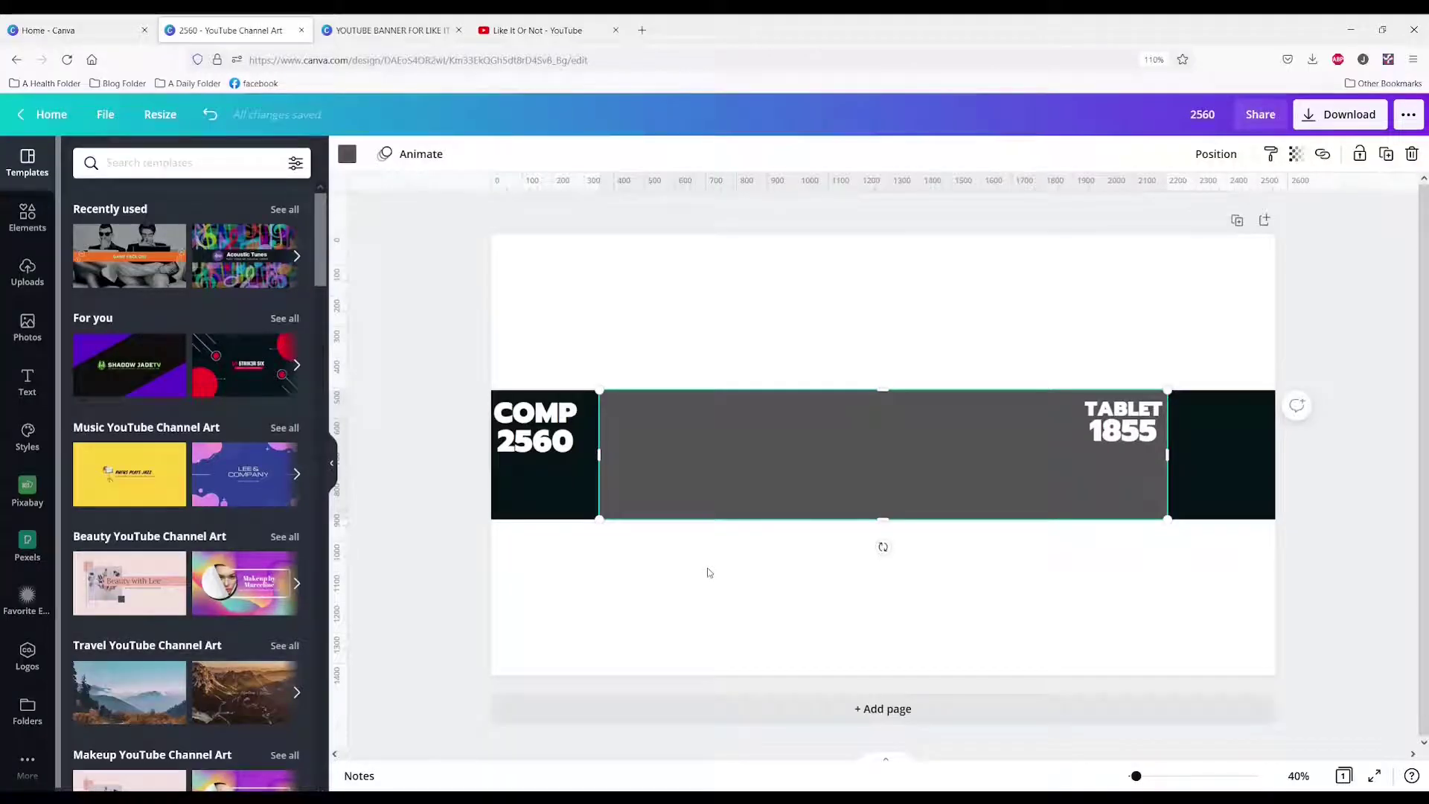
# Step: Paste another navy rectangle and trim its upper and lower edges to the height of the band
pyautogui.click(708, 572)
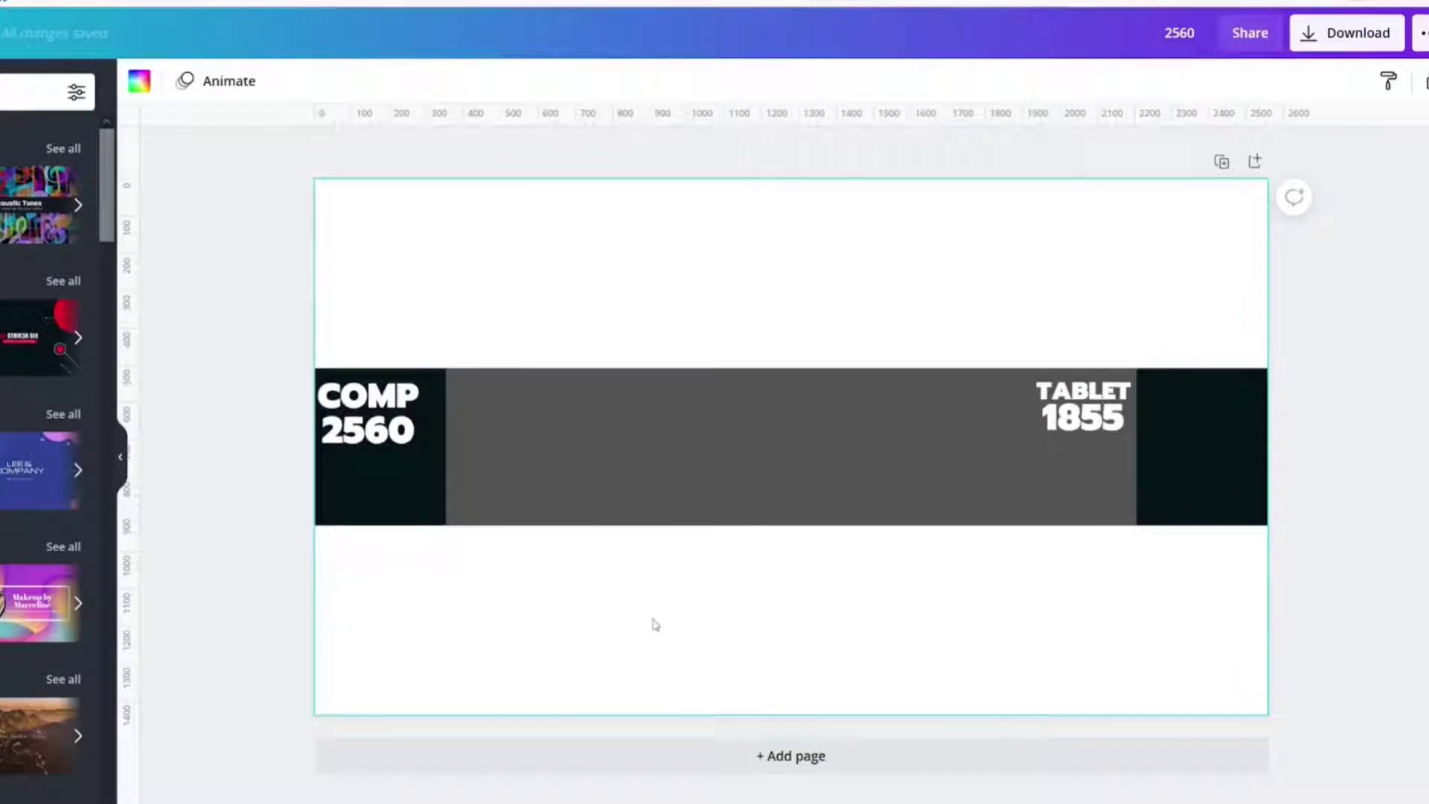
pyautogui.hotkey('ctrl', 'v')
pyautogui.moveTo(791, 229); pyautogui.dragTo(796, 366)
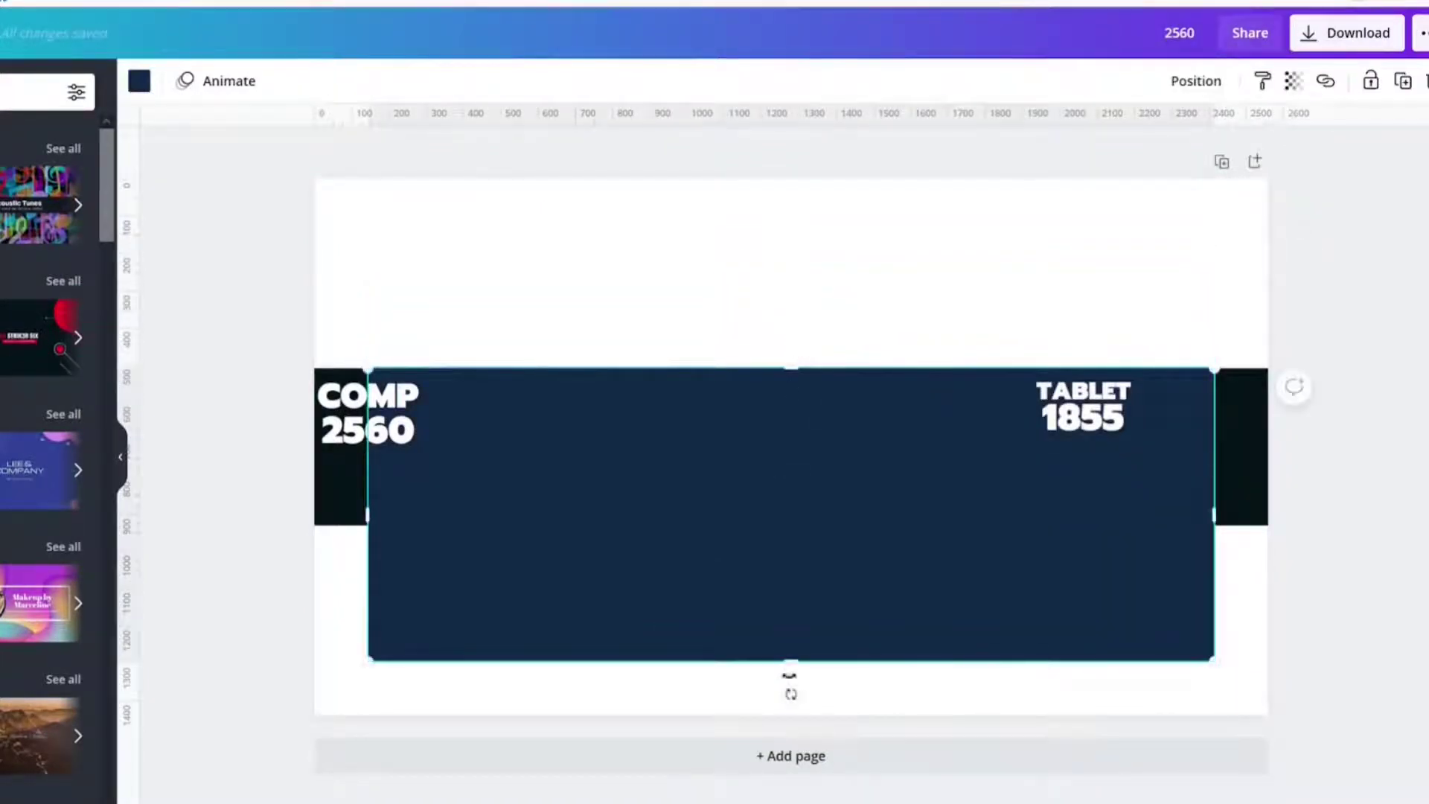
pyautogui.moveTo(784, 659); pyautogui.dragTo(829, 523)
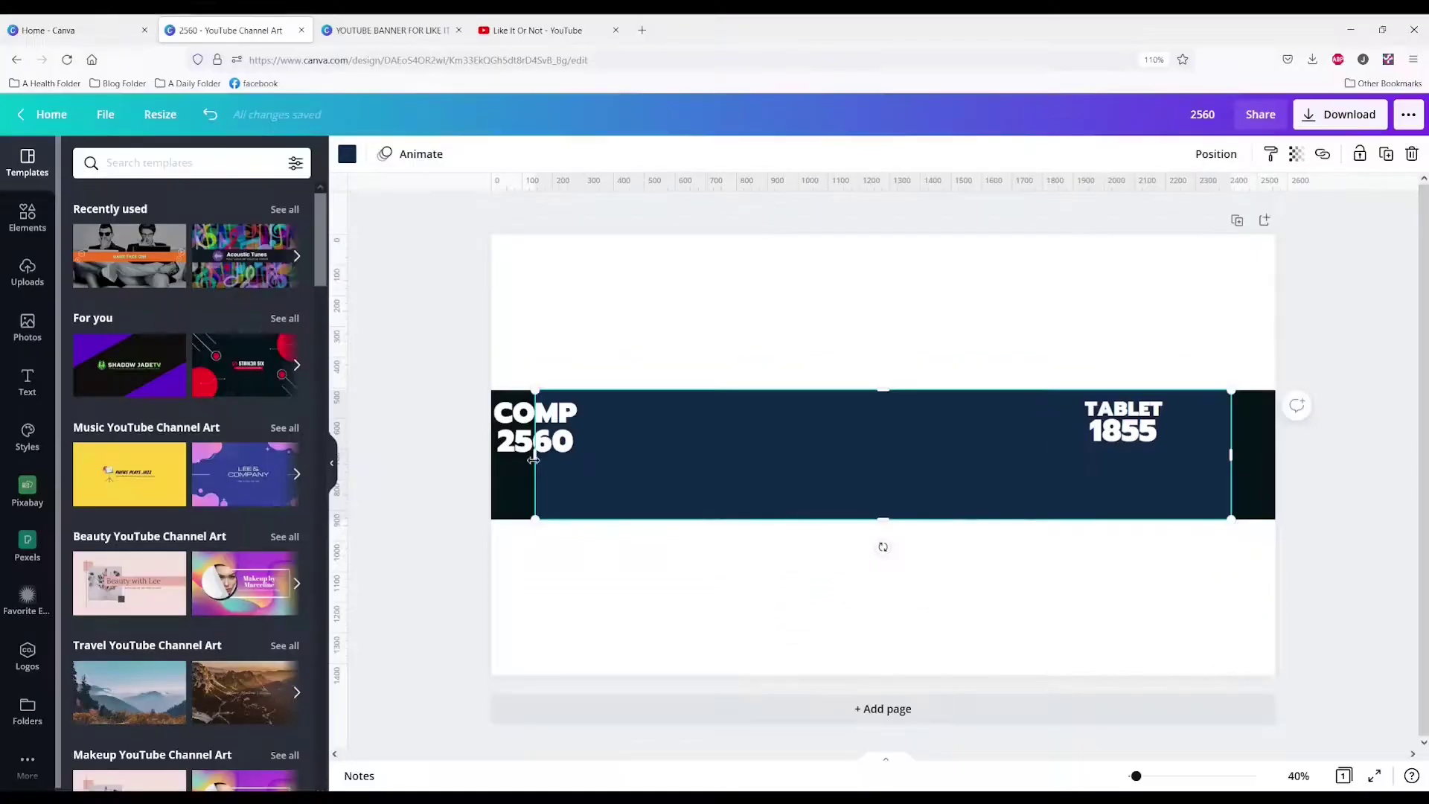
# Step: Consult the size guide, resize the new navy rectangle to 1,546 px wide by 423 px high, and center it on the page
pyautogui.click(385, 20)
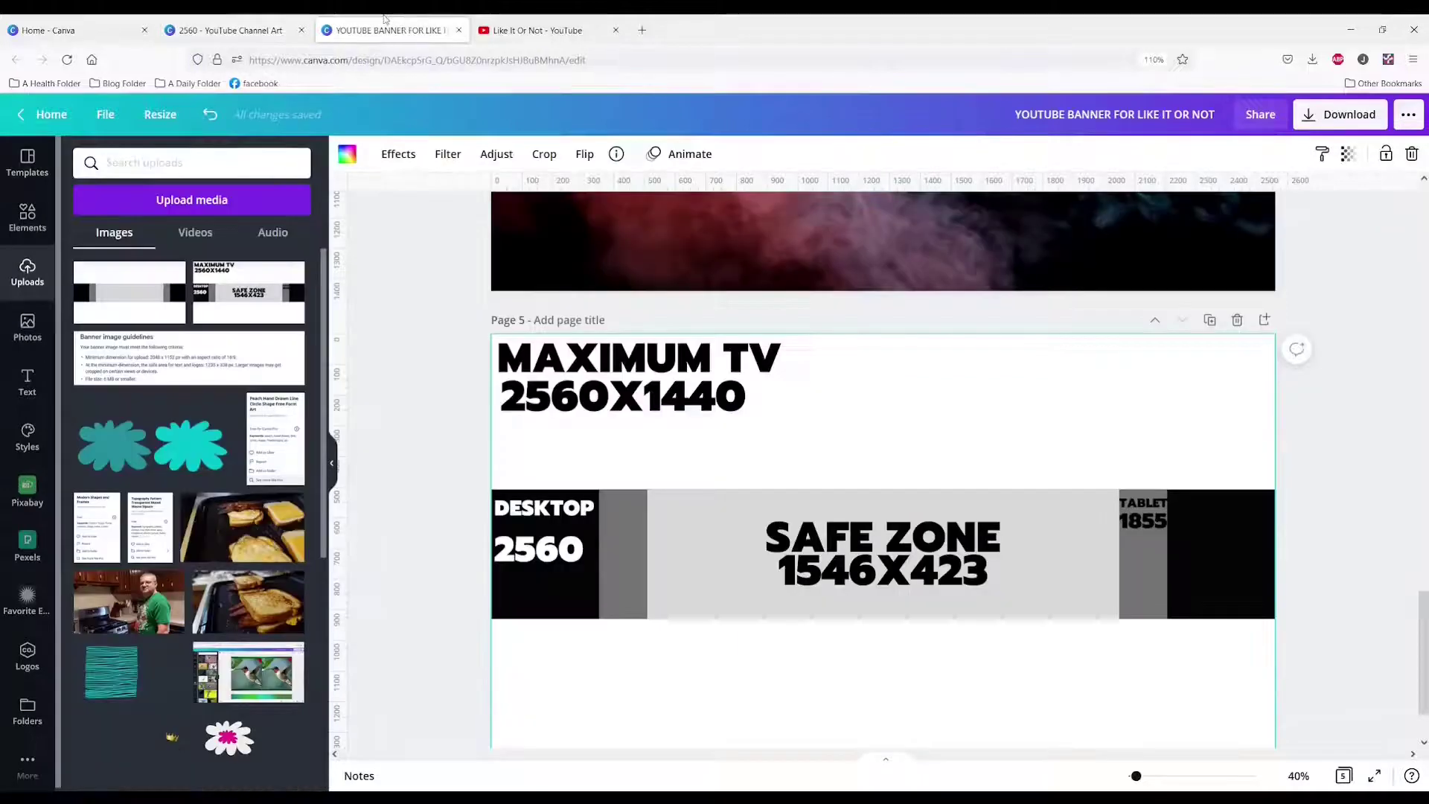
pyautogui.click(224, 29)
pyautogui.moveTo(536, 455); pyautogui.dragTo(759, 471)
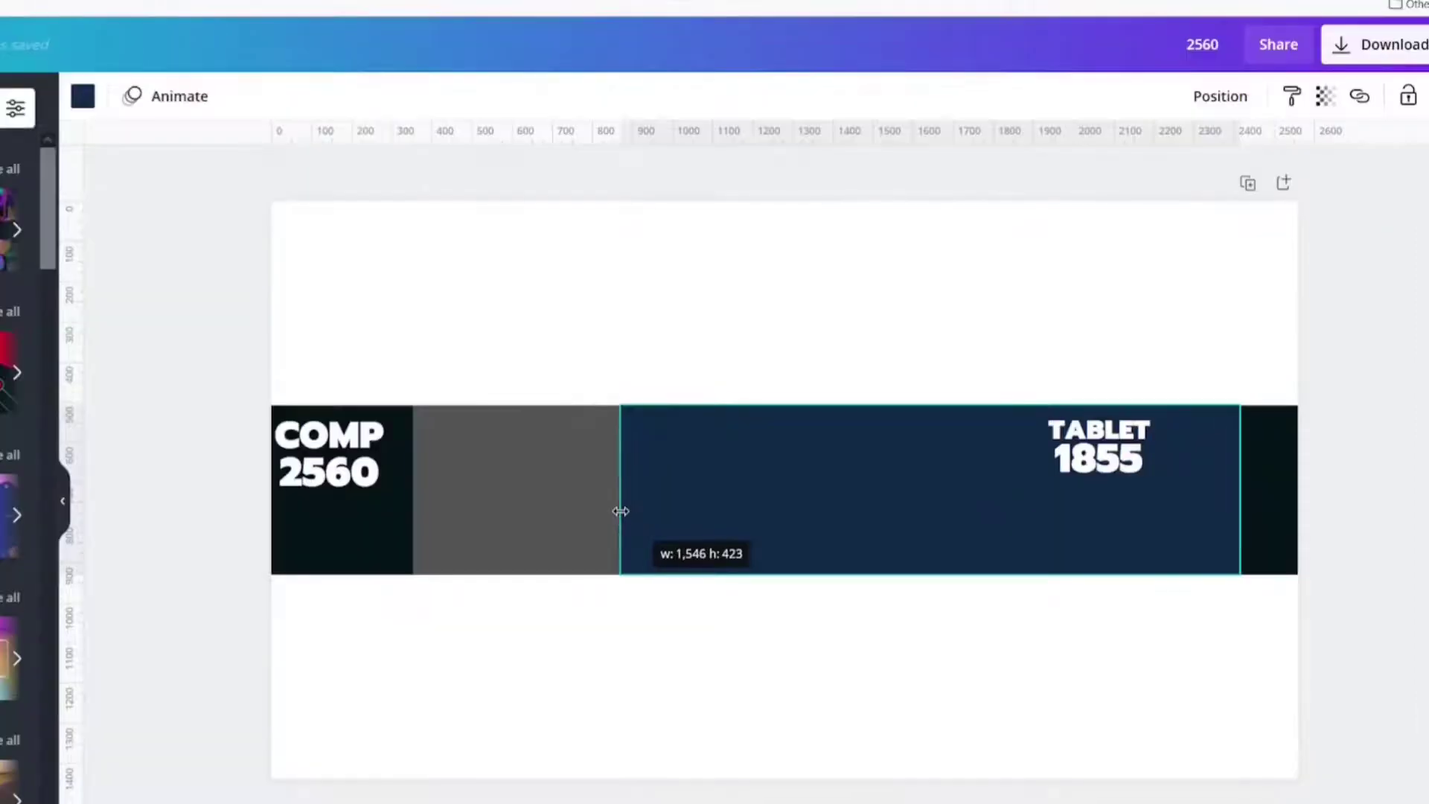
pyautogui.moveTo(621, 511); pyautogui.dragTo(621, 511)
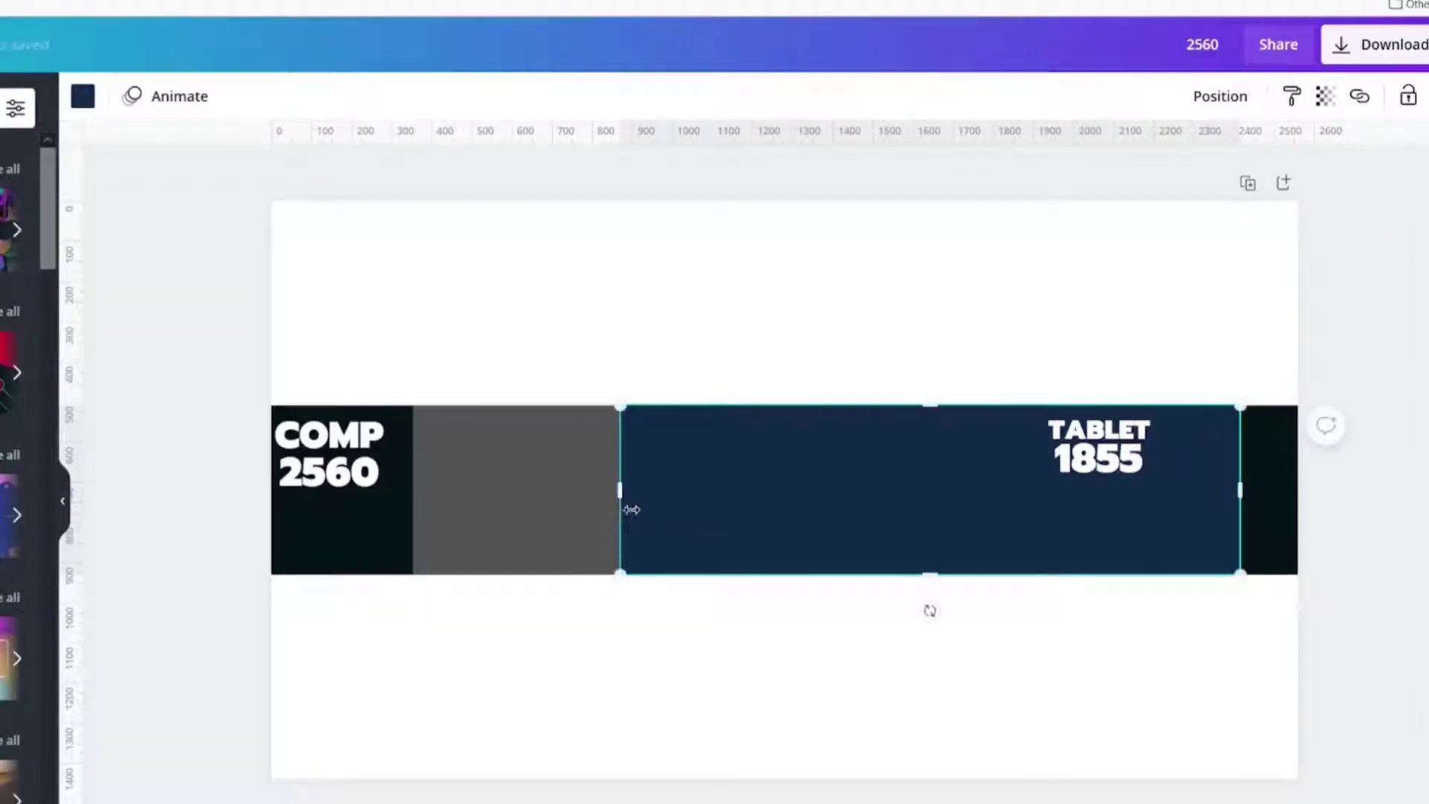
pyautogui.click(1200, 103)
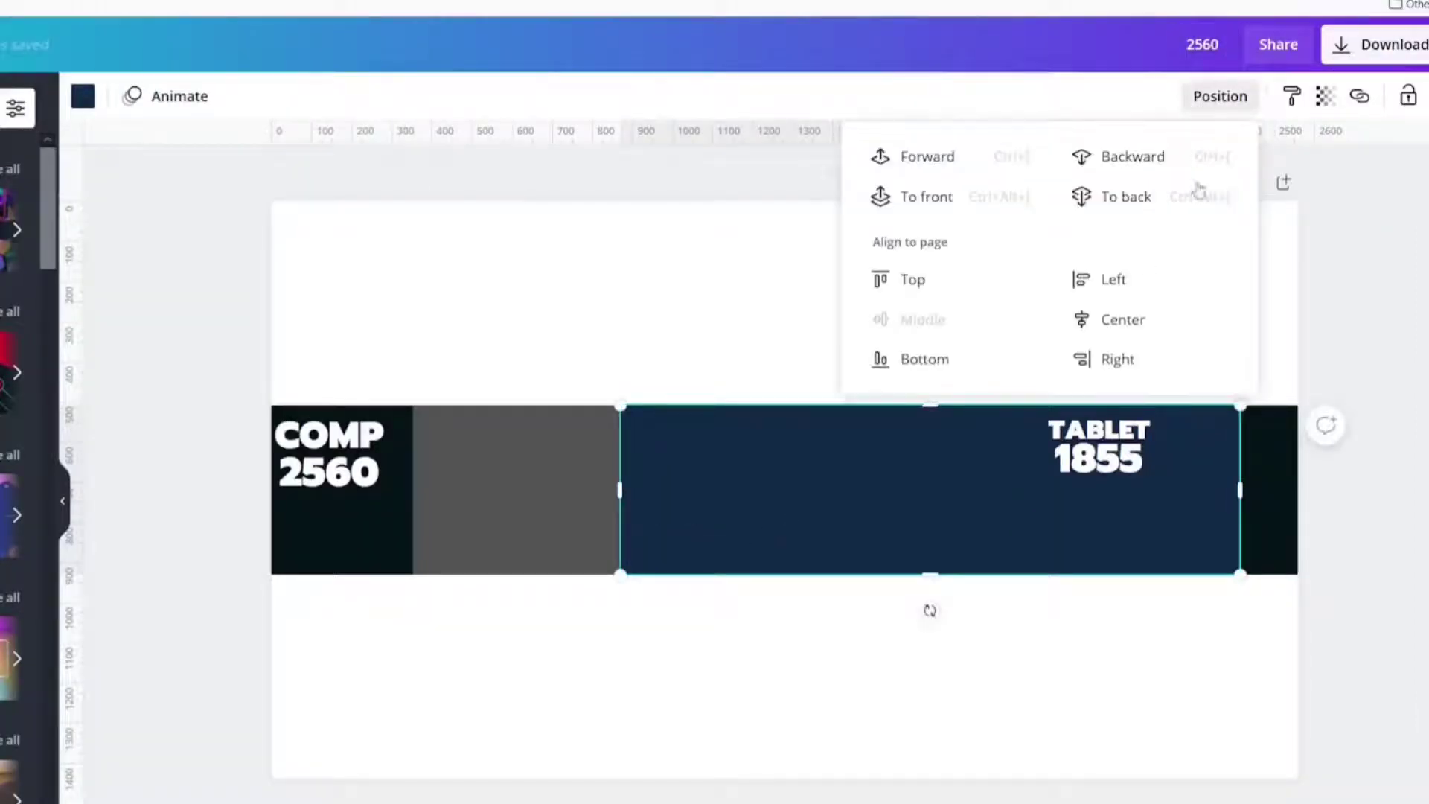
pyautogui.click(1108, 320)
# Step: Recolor the central 1,546 px rectangle a light gray that stands out from the dark gray tablet area
pyautogui.click(721, 484)
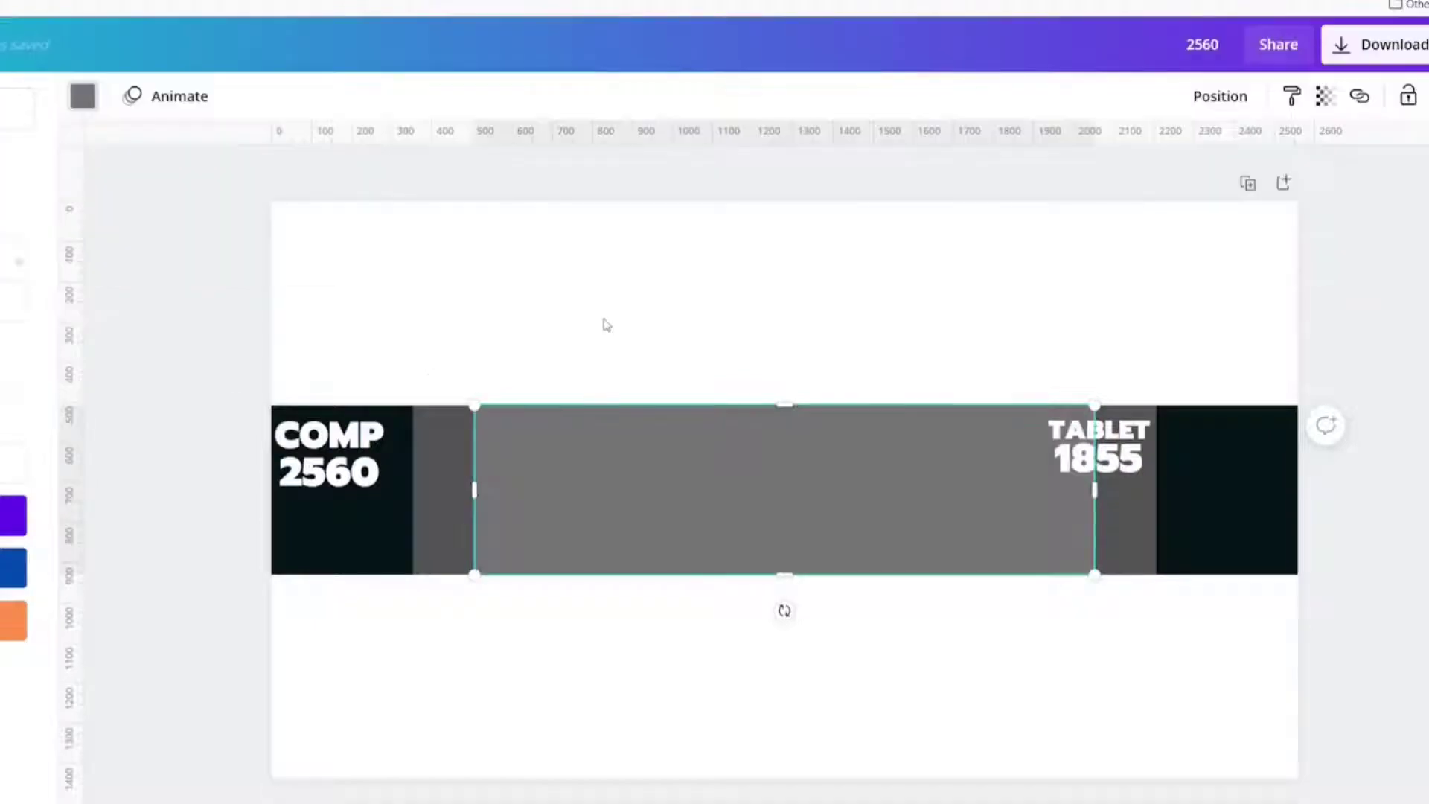
pyautogui.click(604, 323)
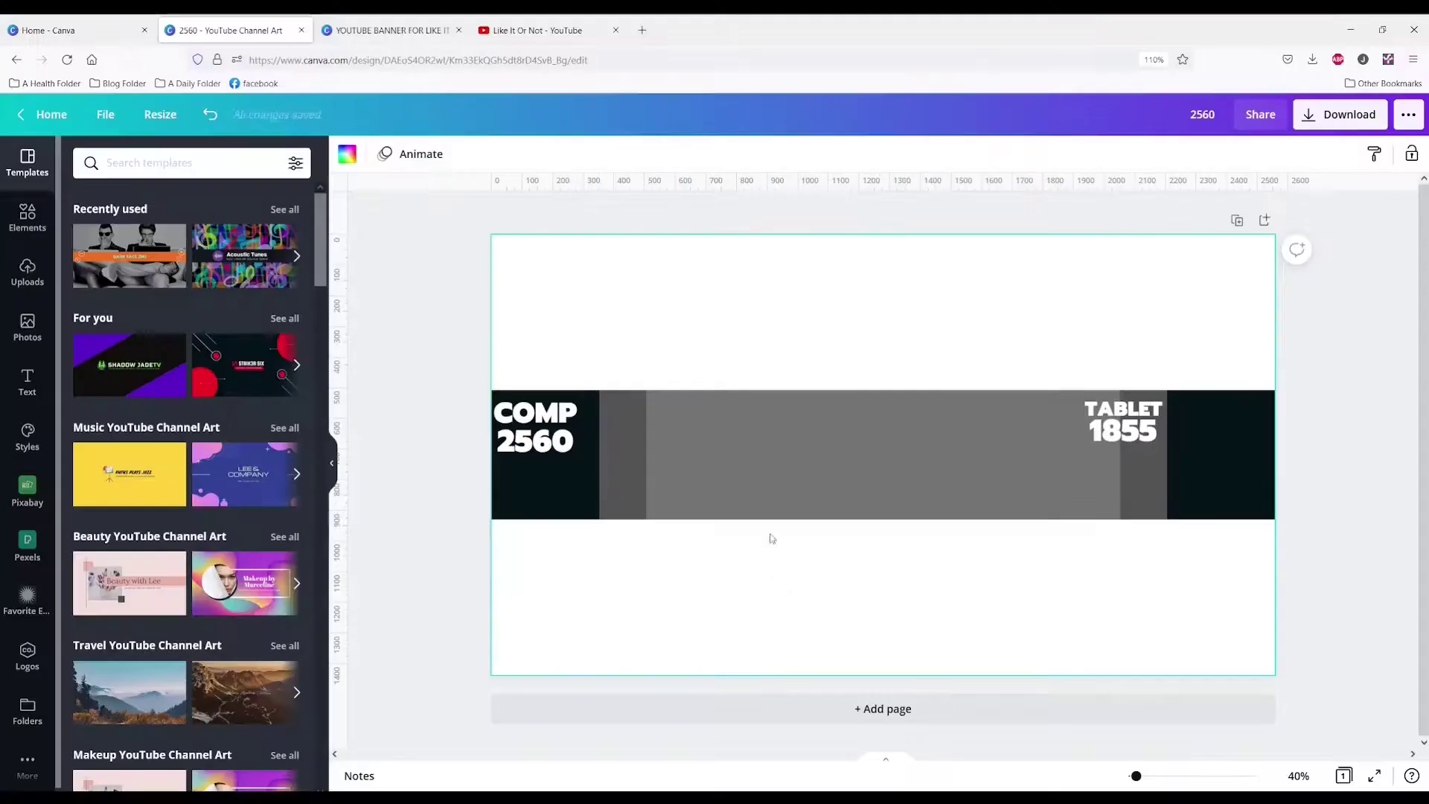
pyautogui.click(707, 418)
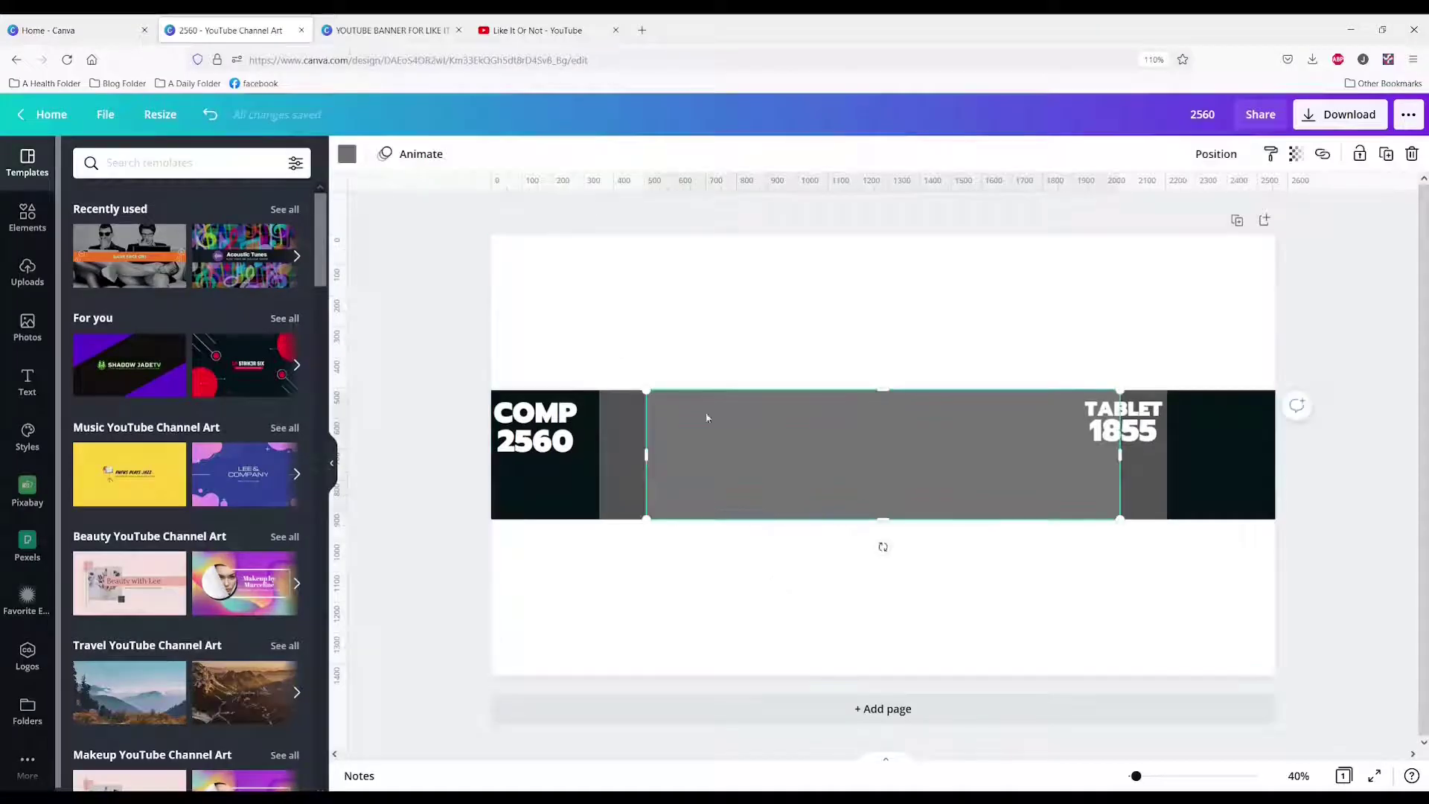
pyautogui.click(347, 157)
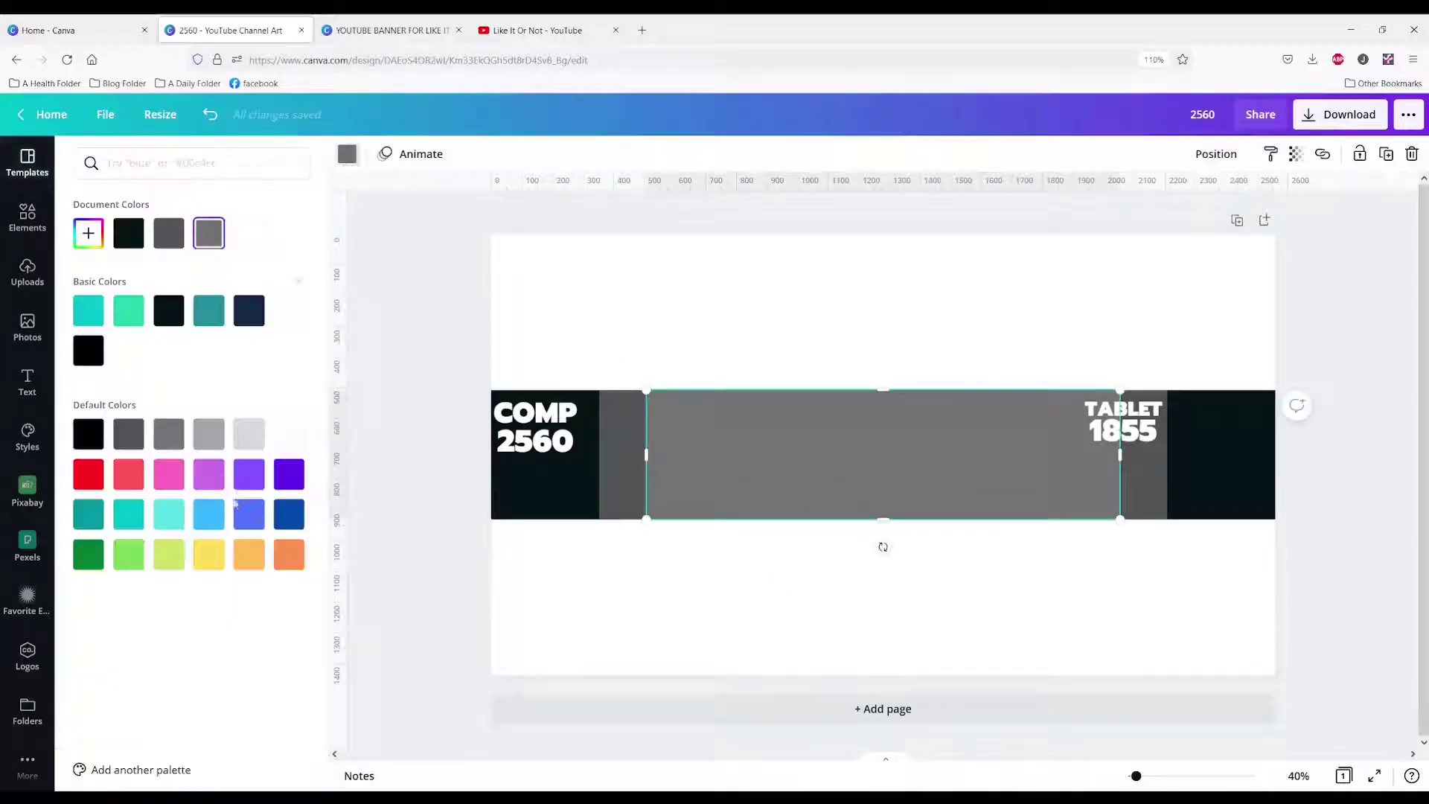
pyautogui.click(208, 435)
pyautogui.click(657, 641)
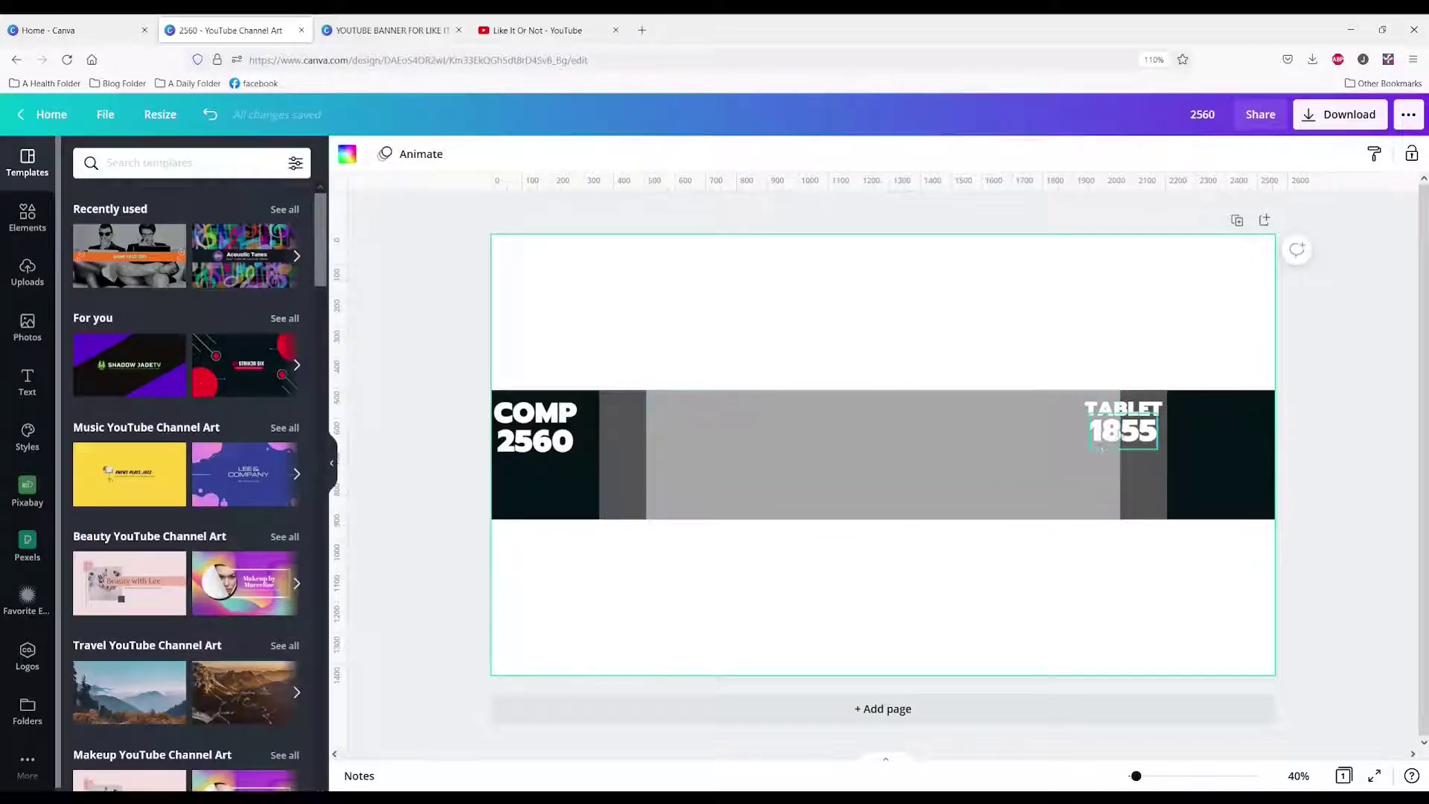
# Step: Add two text labels on the light gray central rectangle, reading 1546 X 423 and SAFE ZONE
pyautogui.write('t154')
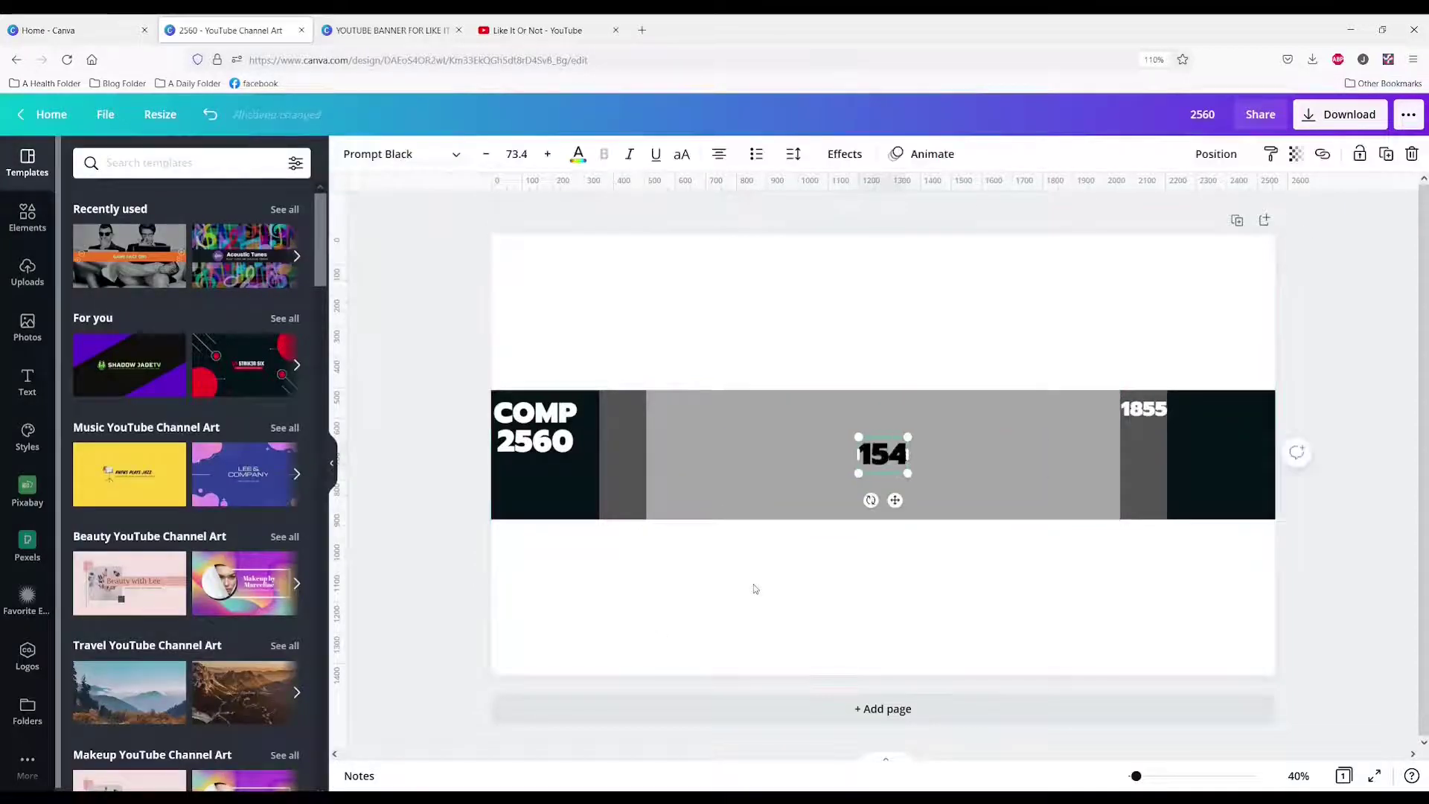
pyautogui.write('6 X 42')
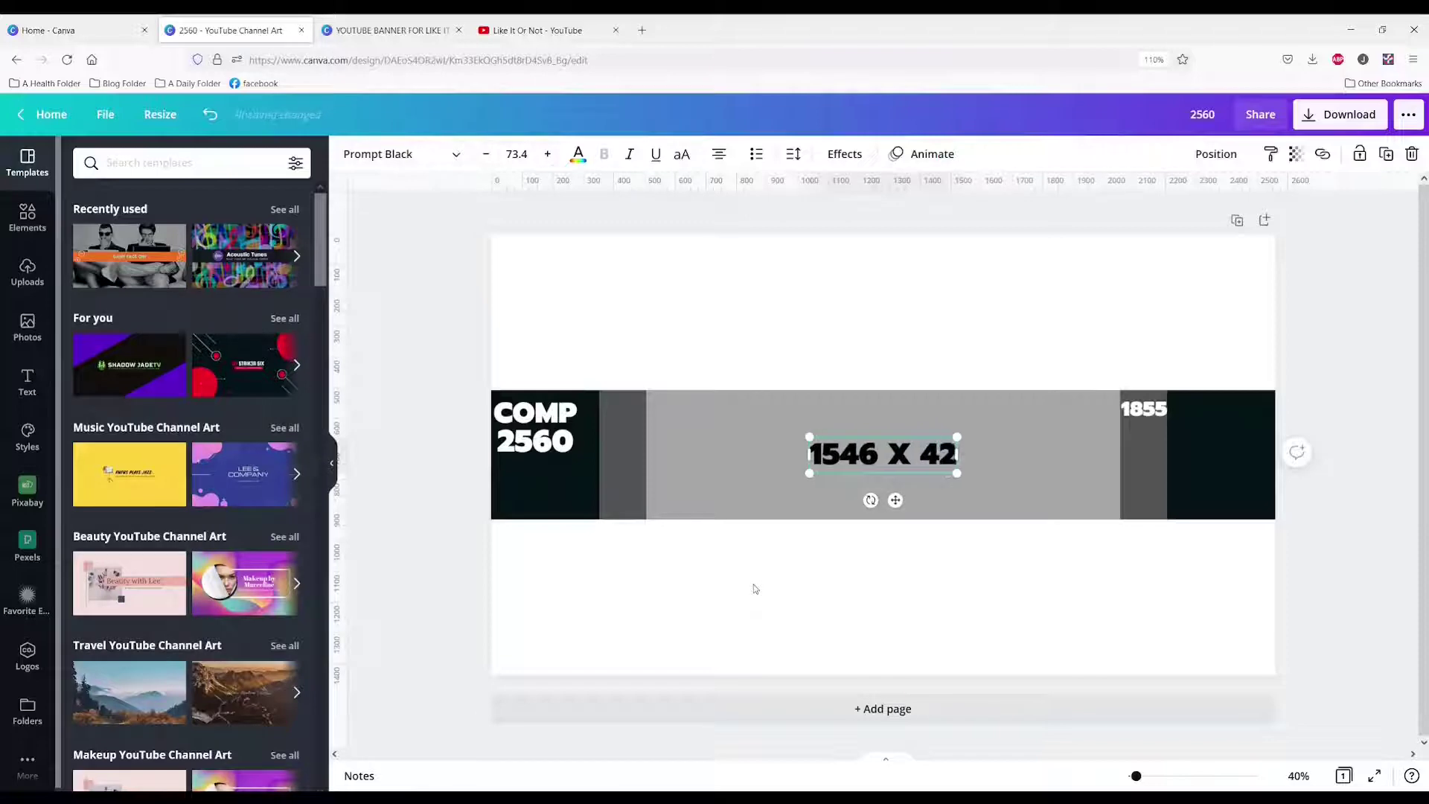
pyautogui.write('3')
pyautogui.click(839, 585)
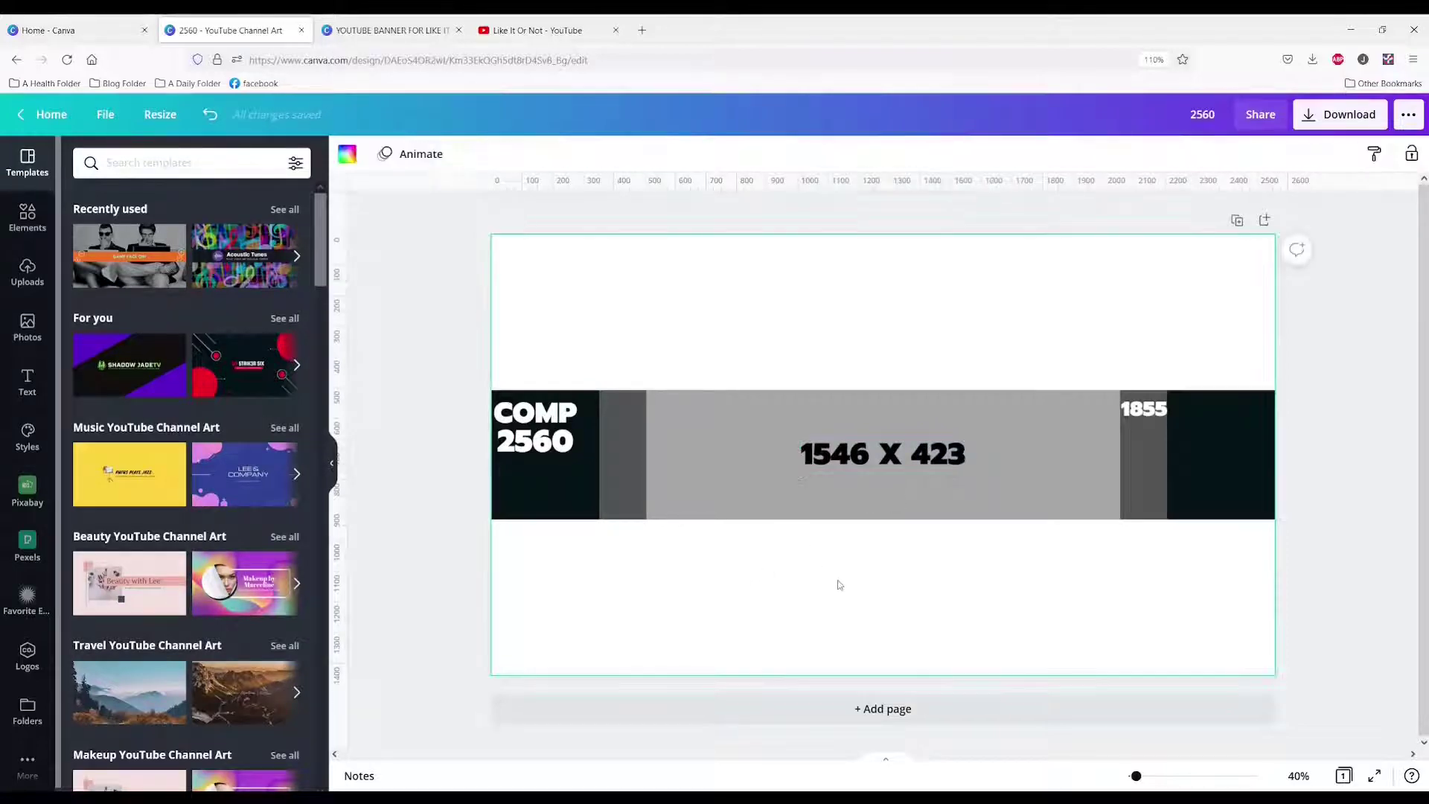
pyautogui.write('t1855 X 4')
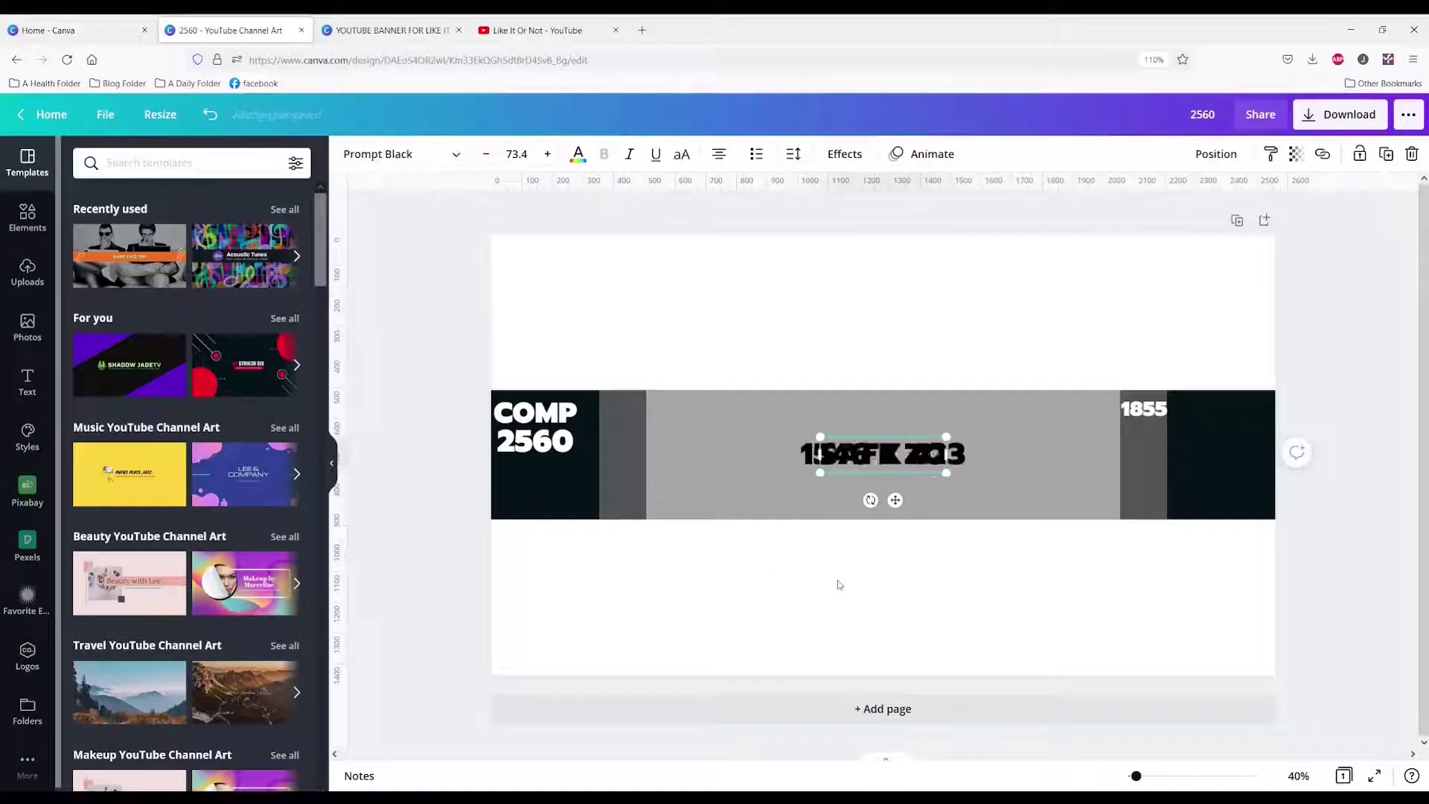
pyautogui.write('23')
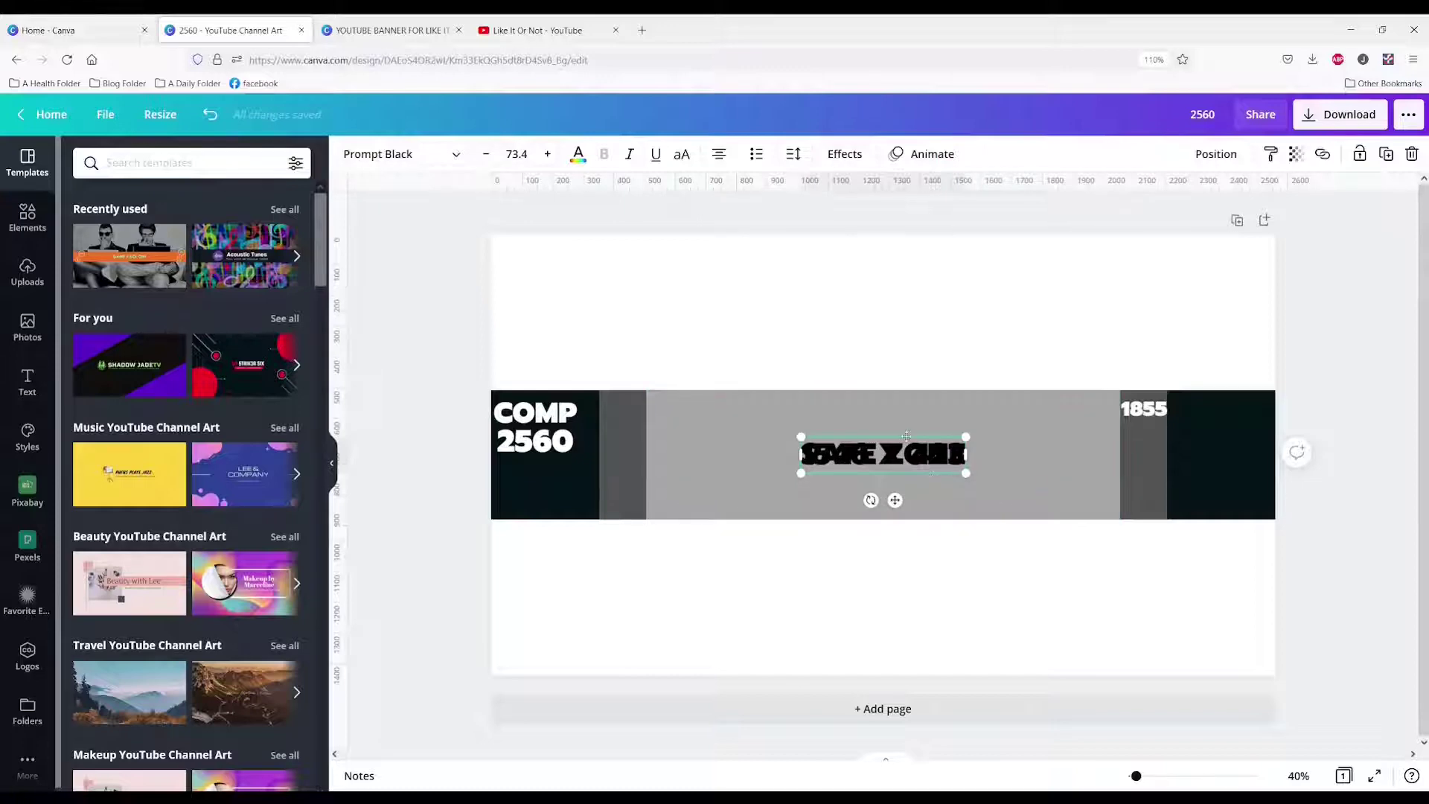
# Step: Stack the SAFE ZONE text above 1546 X 423 and center the grouped labels on the page both horizontally and vertically
pyautogui.moveTo(907, 436); pyautogui.dragTo(907, 403)
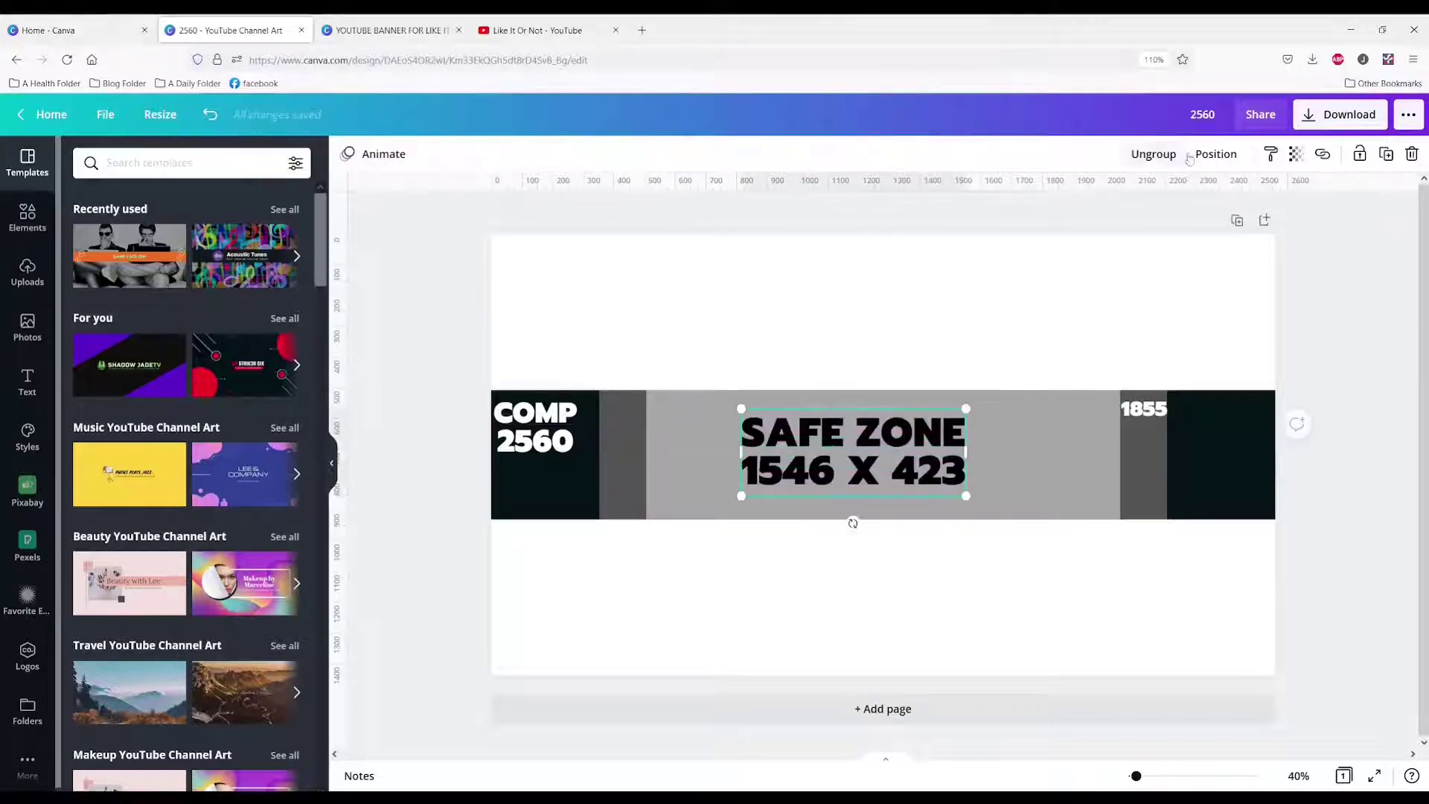
pyautogui.click(1216, 153)
pyautogui.click(1142, 325)
pyautogui.click(989, 326)
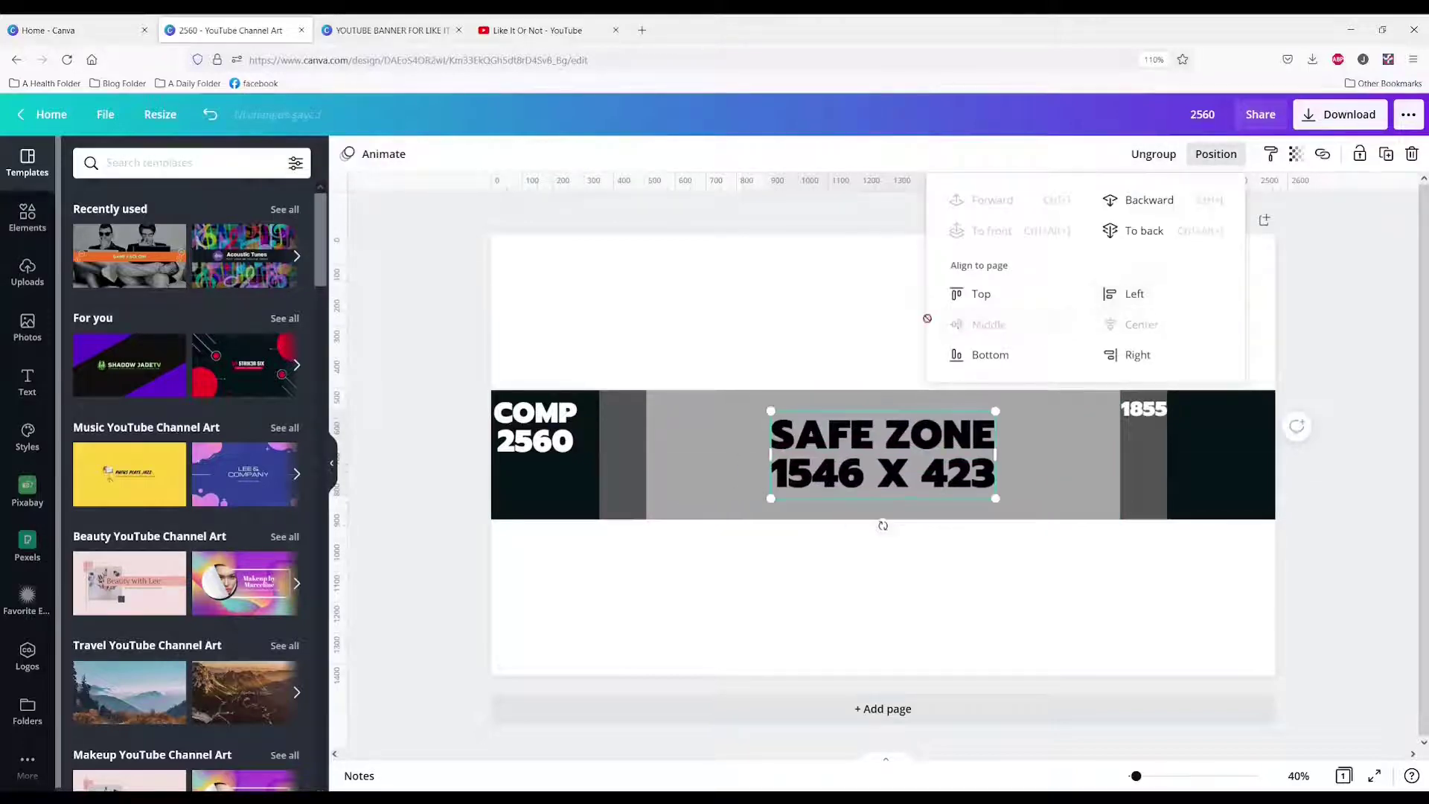
pyautogui.click(856, 308)
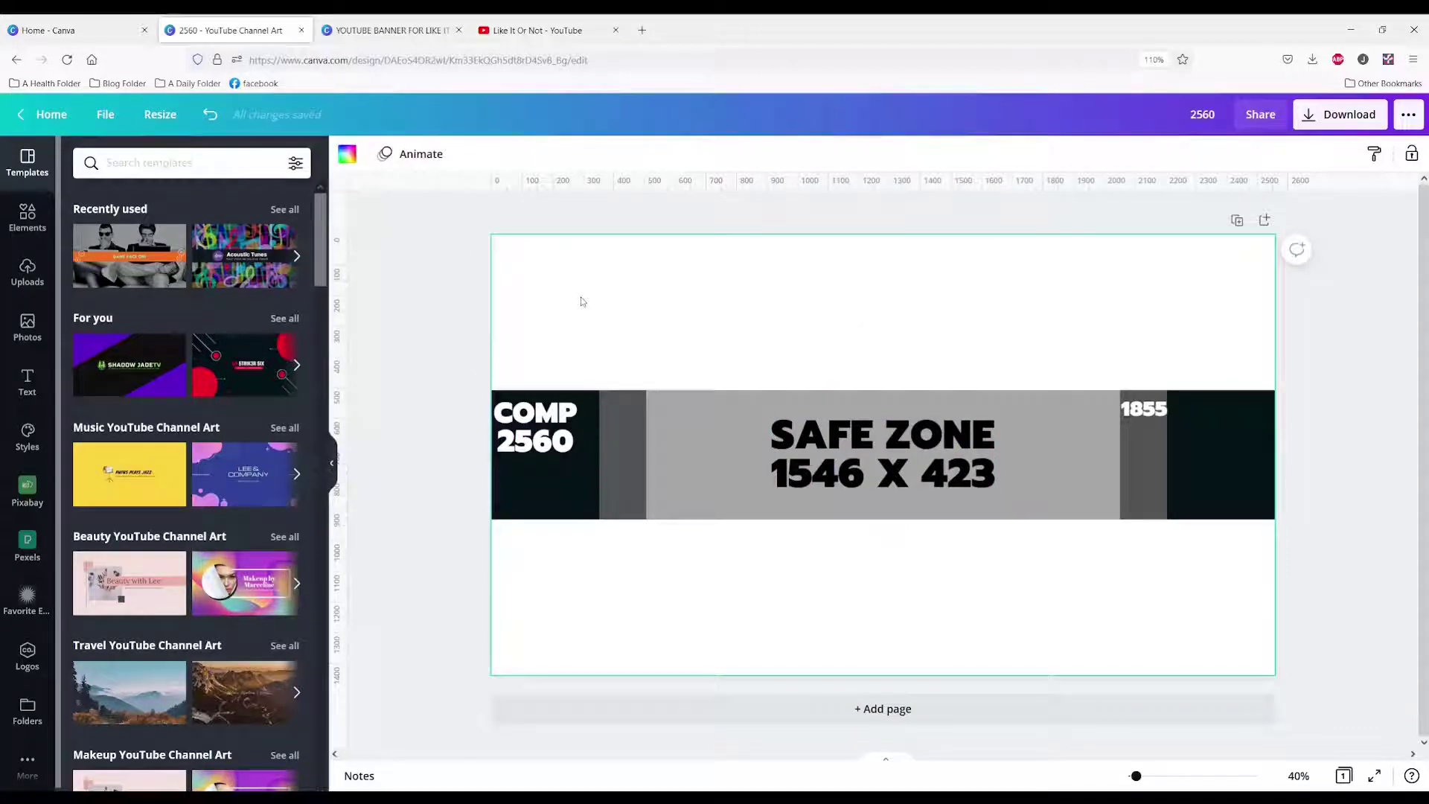
# Step: Add a text label reading 2560 X 1440 and place it in the page's upper-left corner
pyautogui.write('t2546')
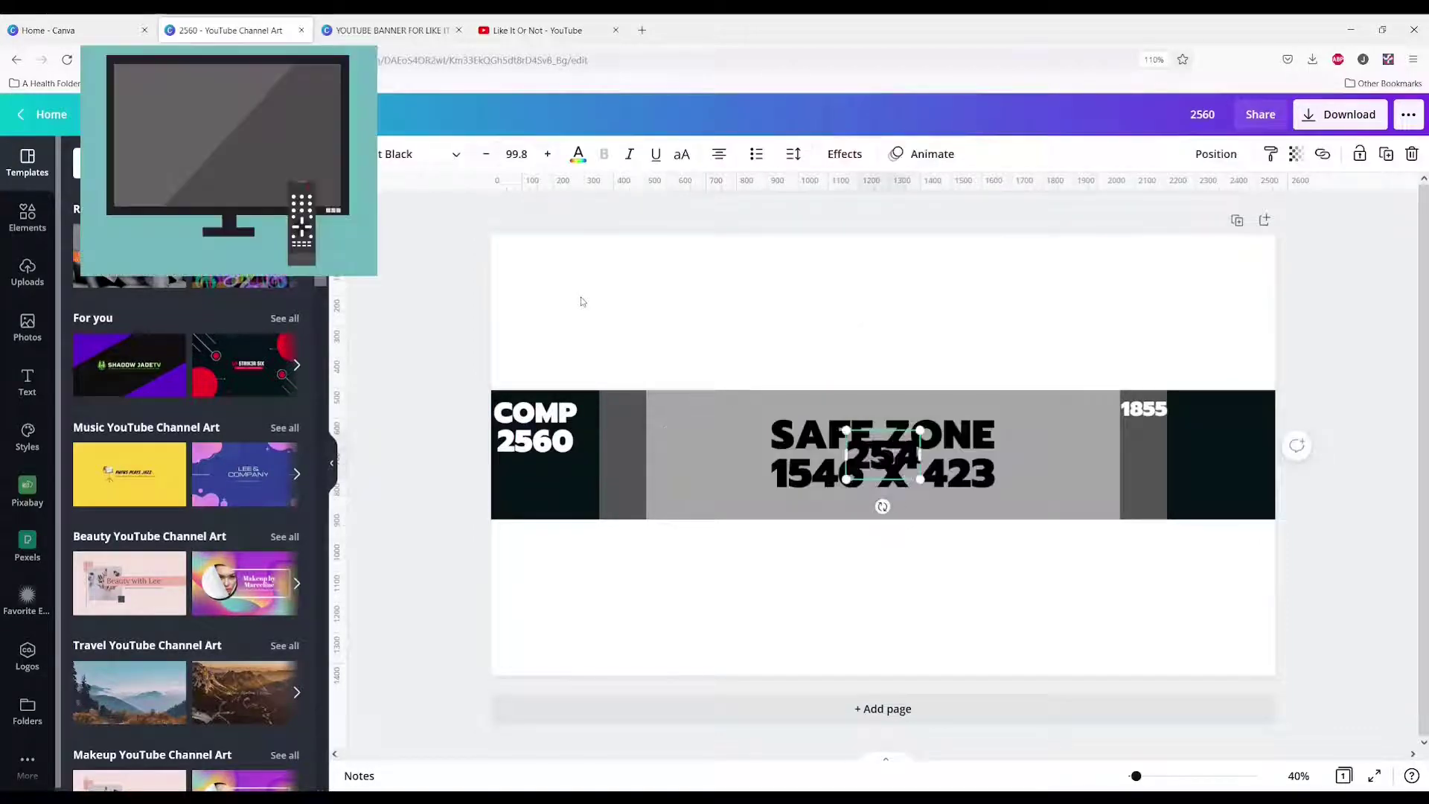
pyautogui.press('BackSpace')
pyautogui.press('BackSpace')
pyautogui.write('60')
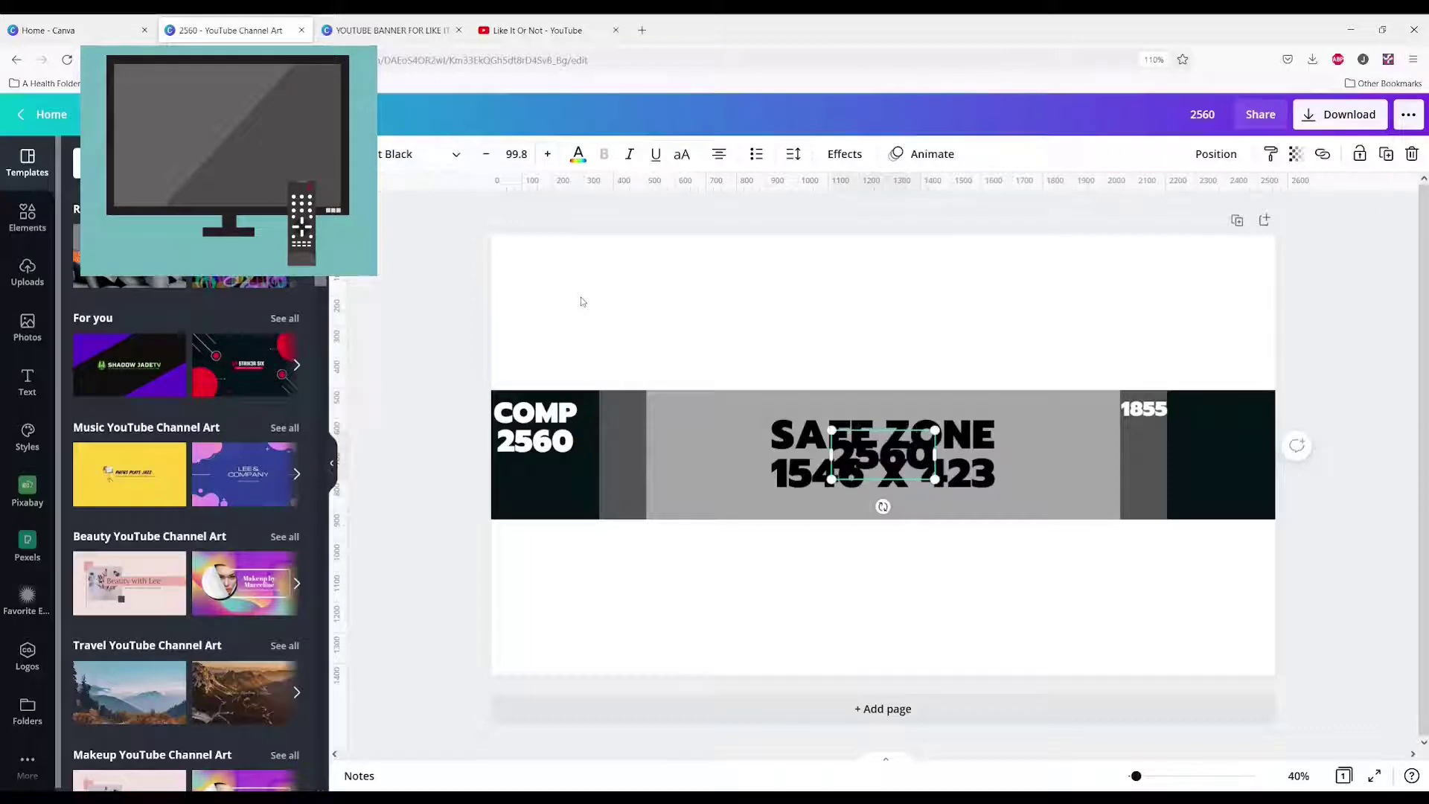
pyautogui.write(' X 1444')
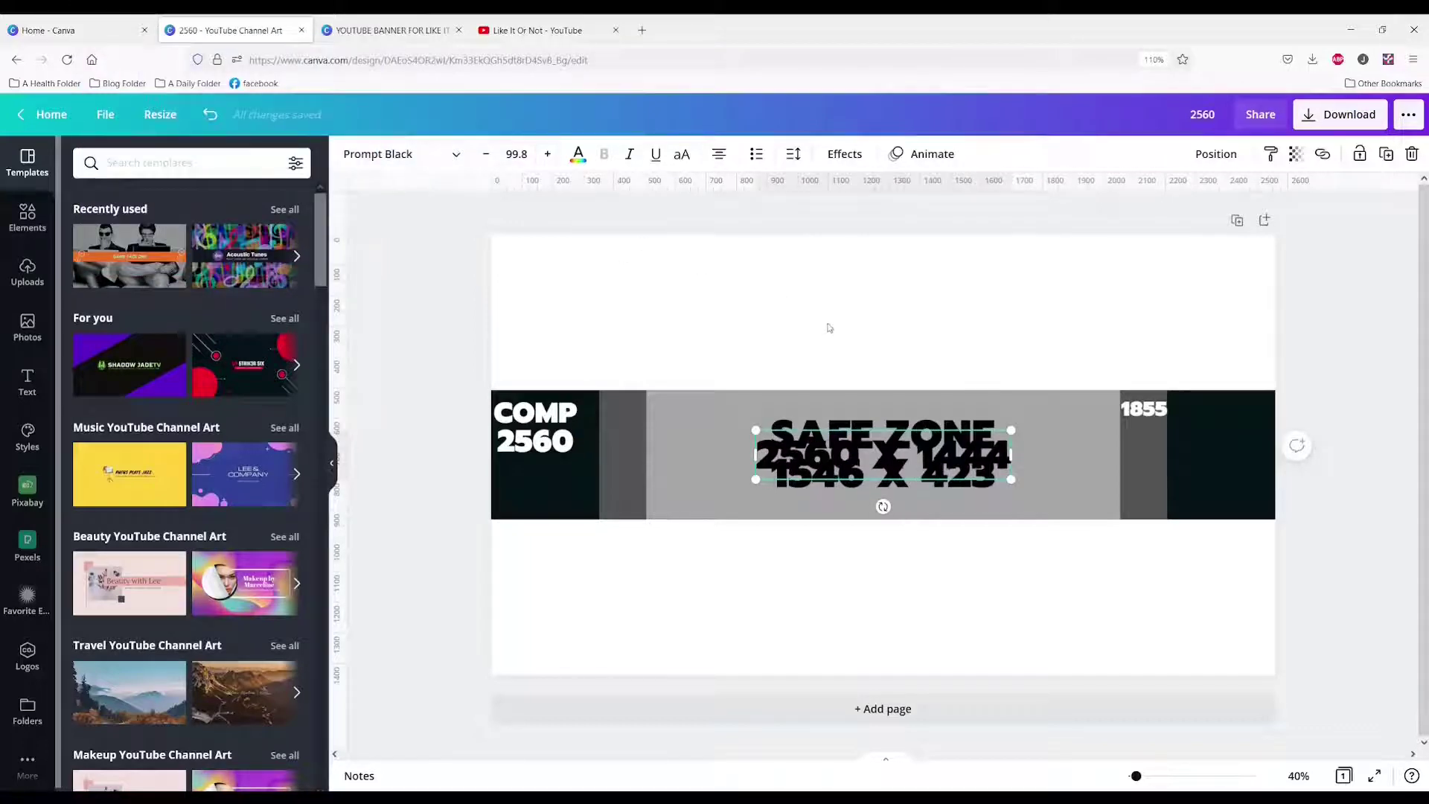
pyautogui.press('BackSpace')
pyautogui.write('0')
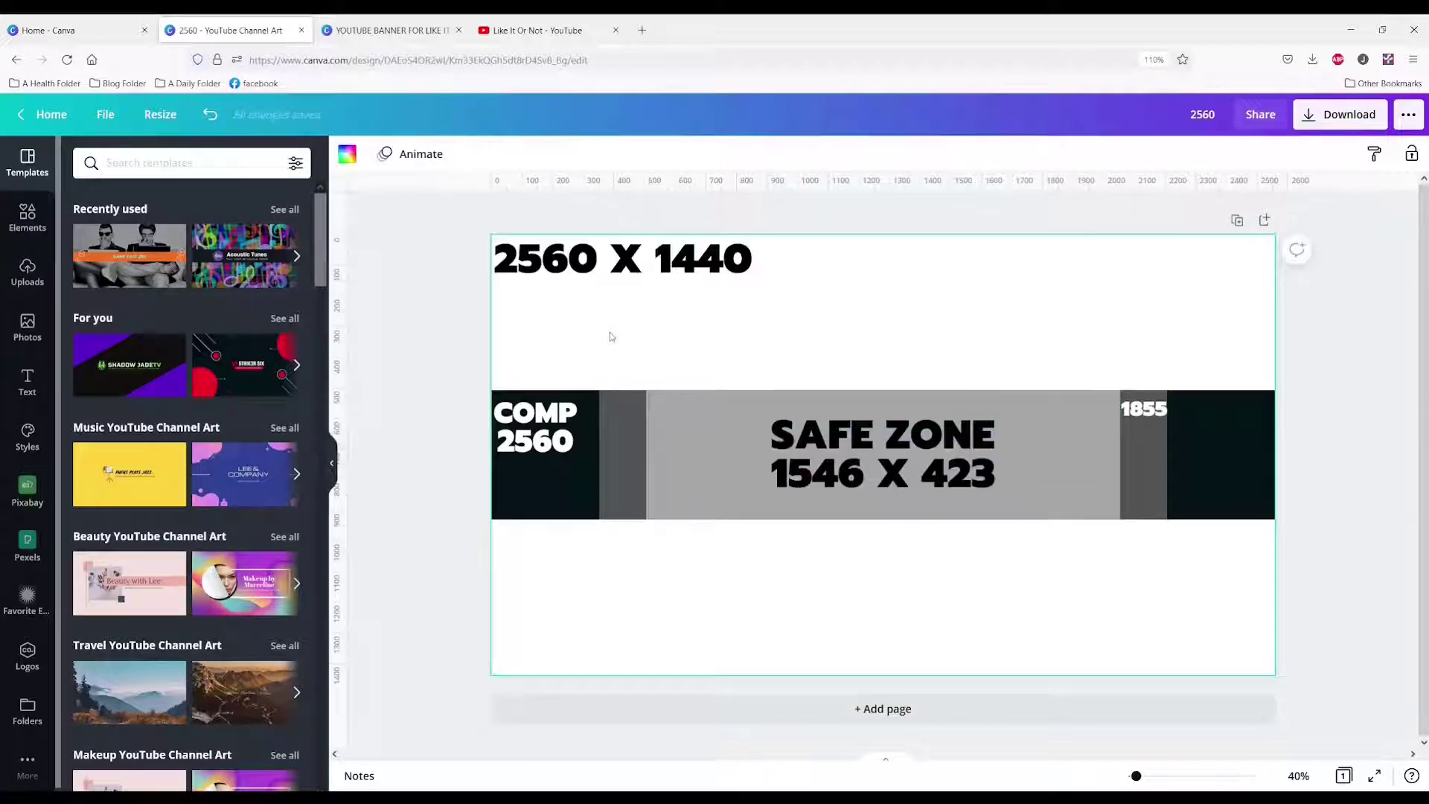
# Step: Add a TV label directly beneath the 2560 X 1440 text and open the design's download options
pyautogui.write('tTV')
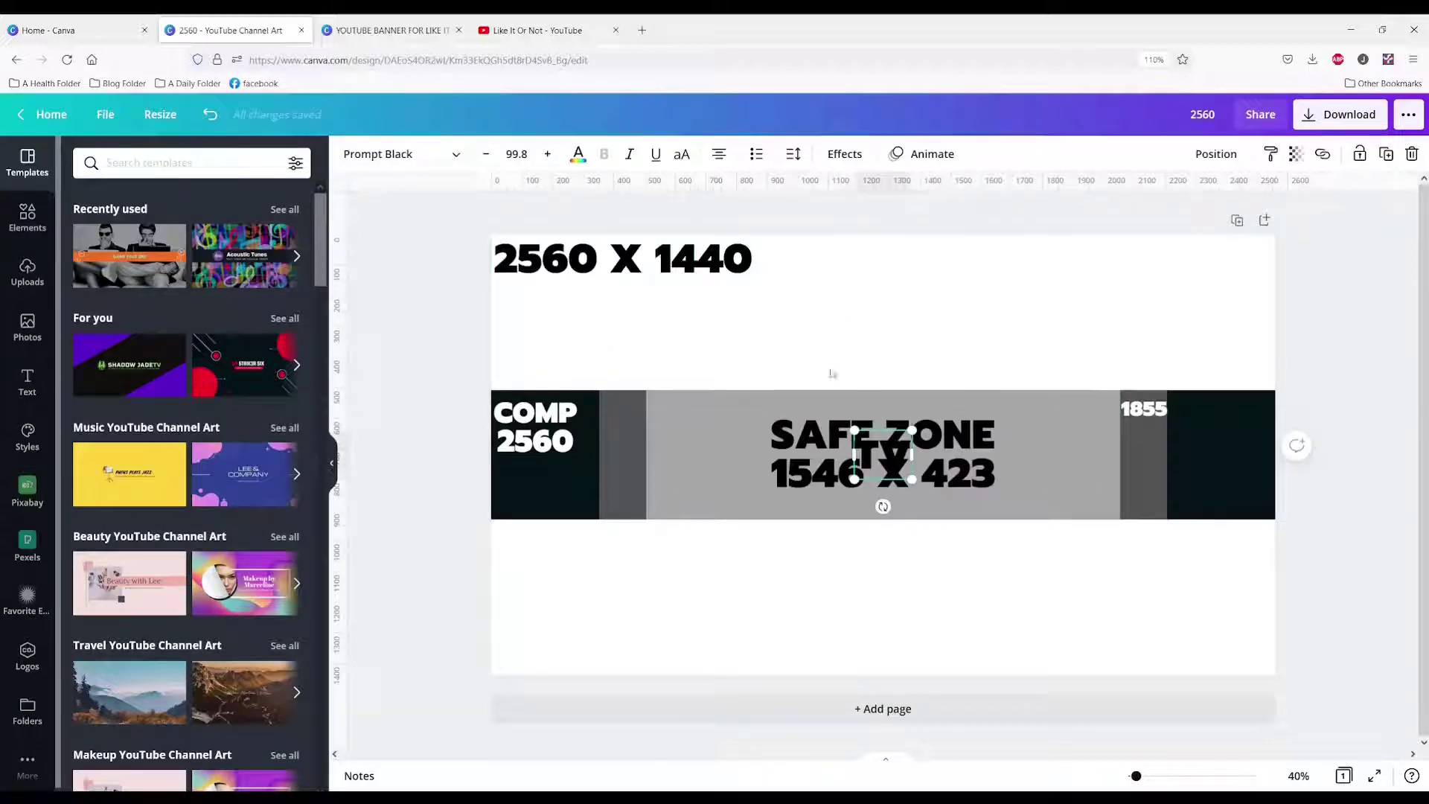
pyautogui.moveTo(871, 424); pyautogui.dragTo(513, 270)
pyautogui.click(709, 622)
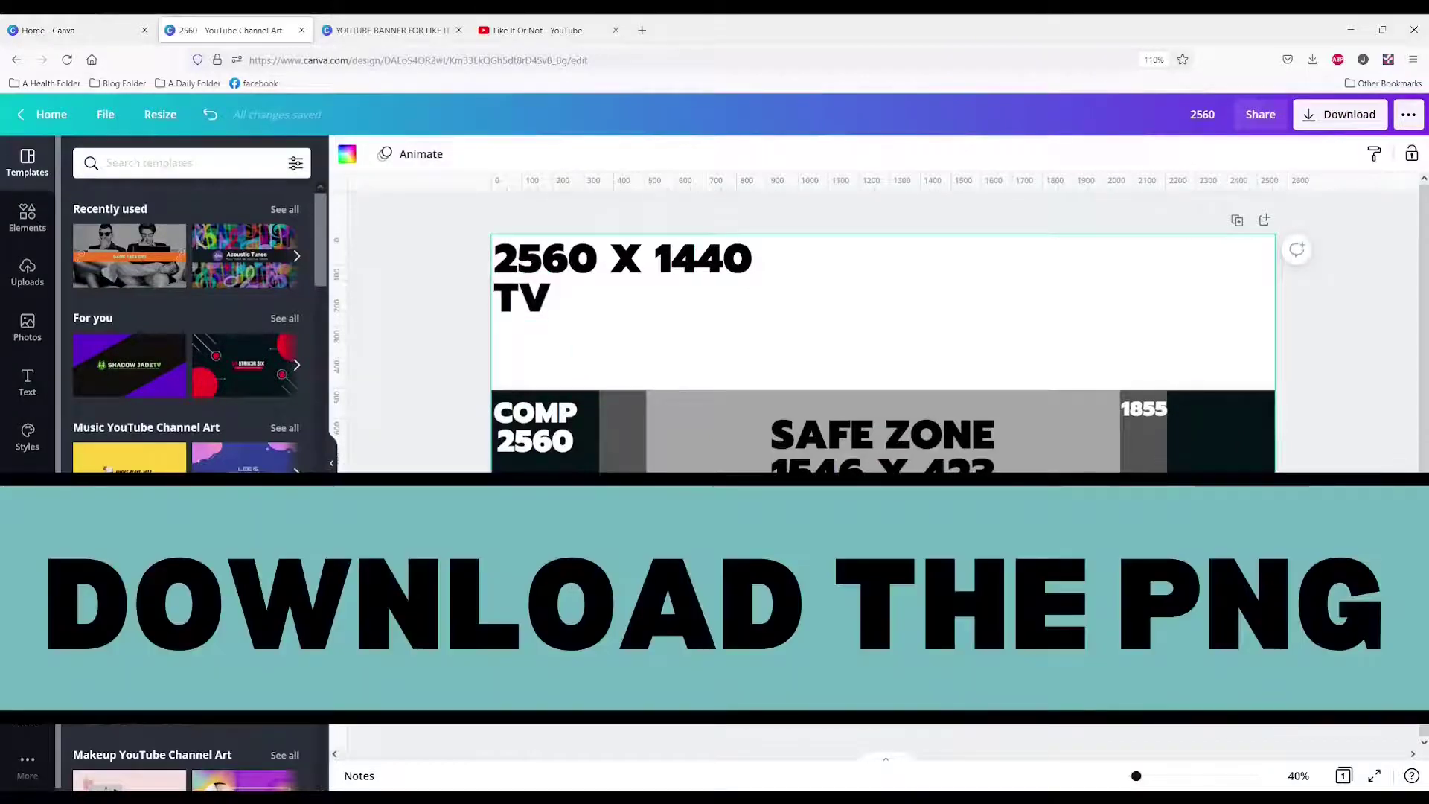
pyautogui.click(1308, 117)
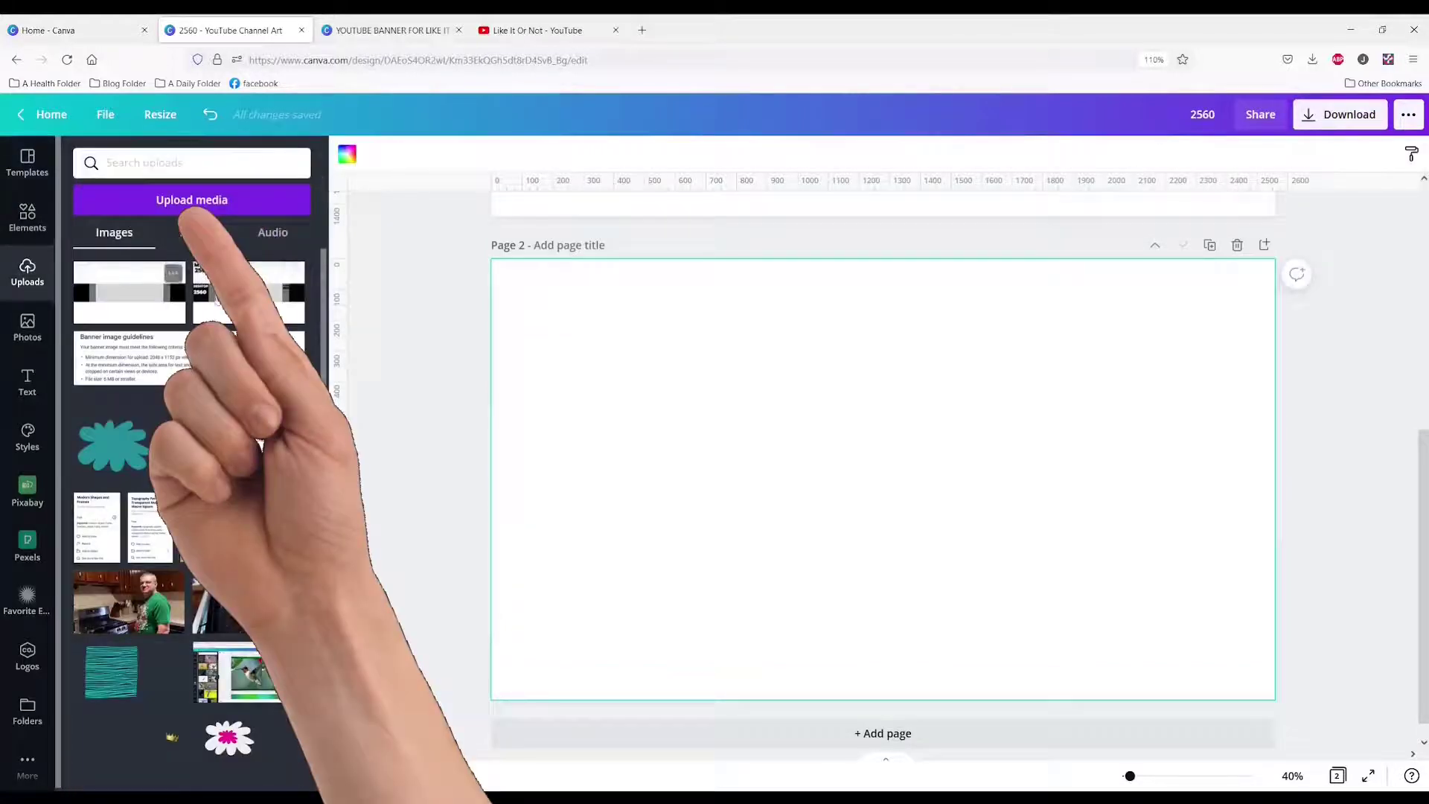
# Step: Insert the uploaded labelled template image on page 2 and set it as the page background
pyautogui.click(249, 291)
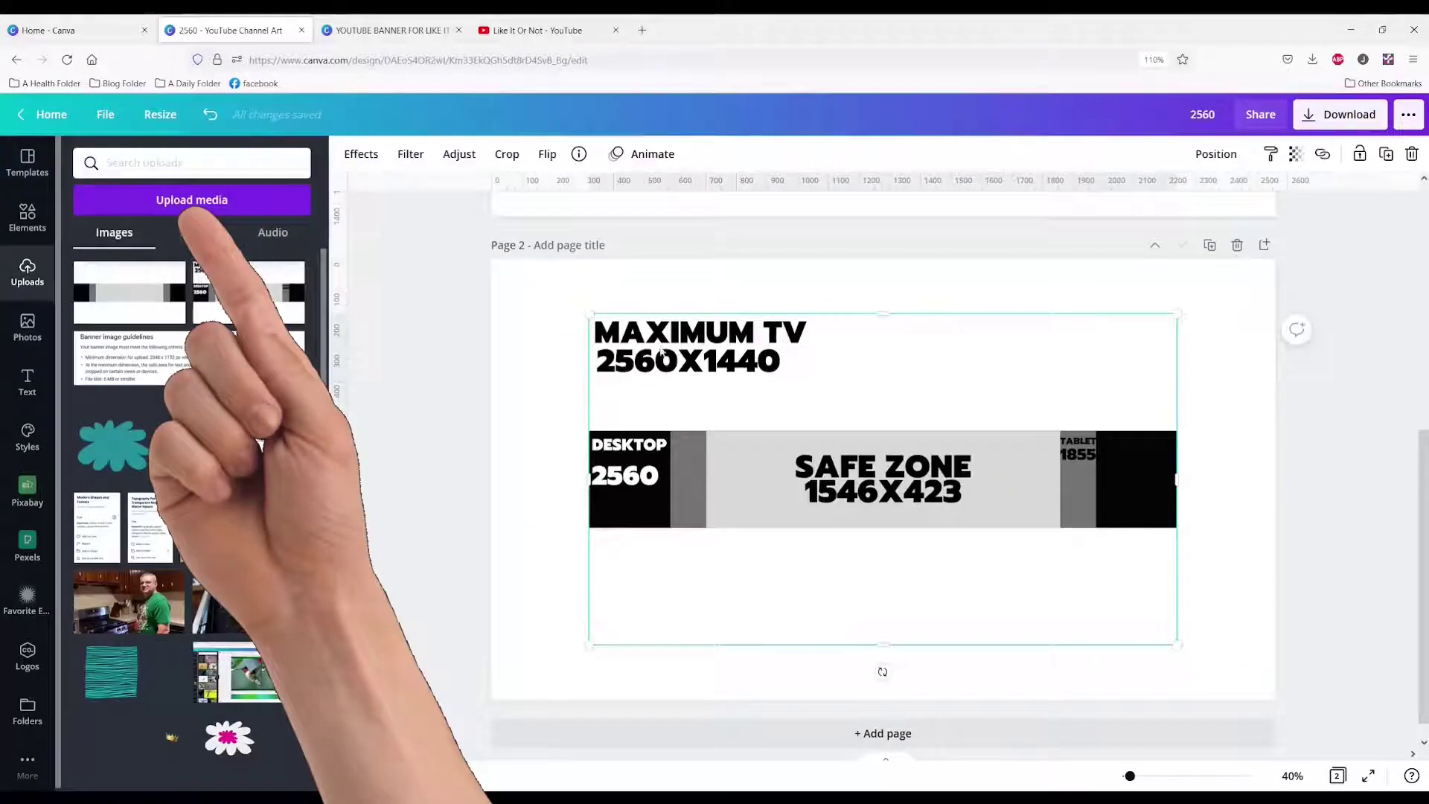
pyautogui.rightClick(773, 439)
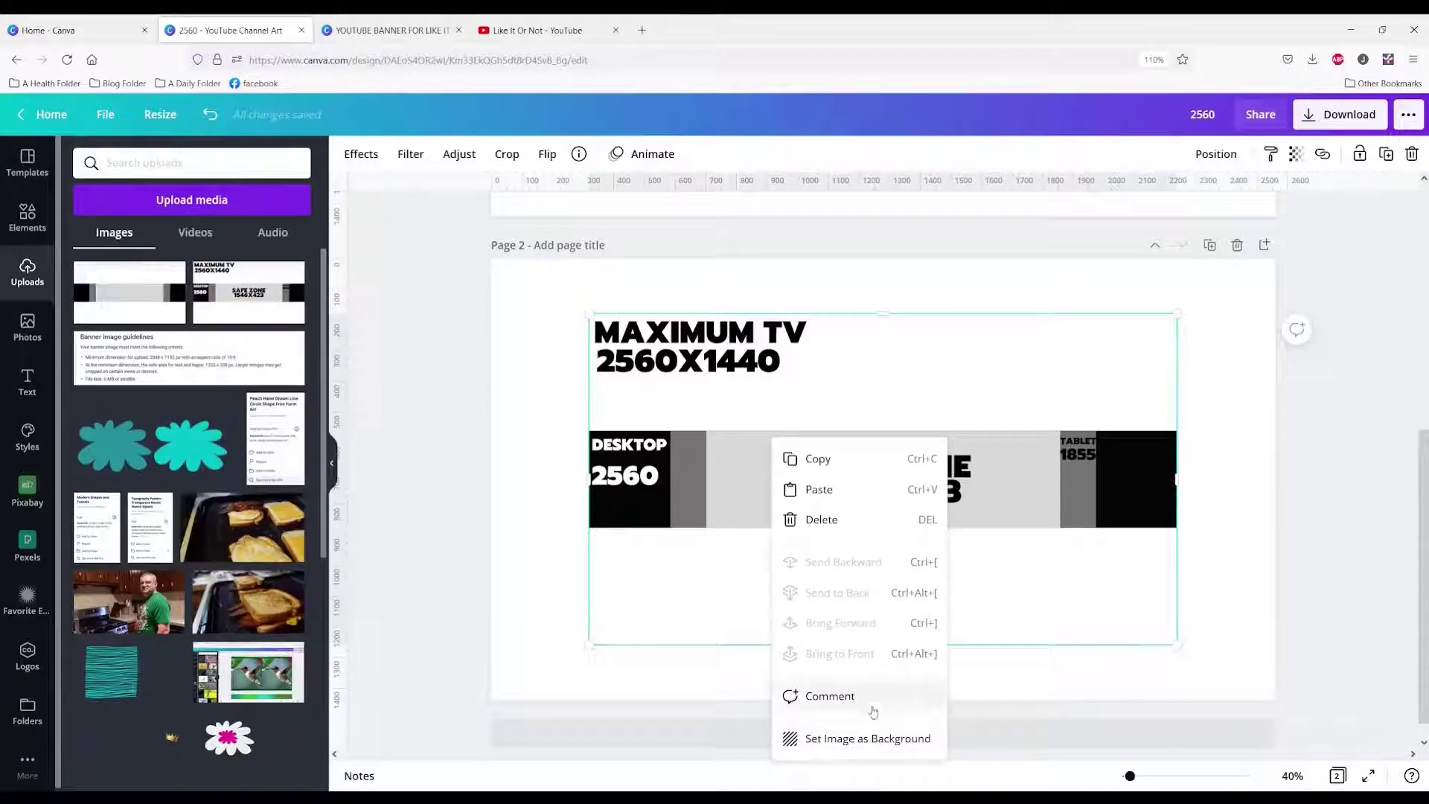
pyautogui.click(819, 738)
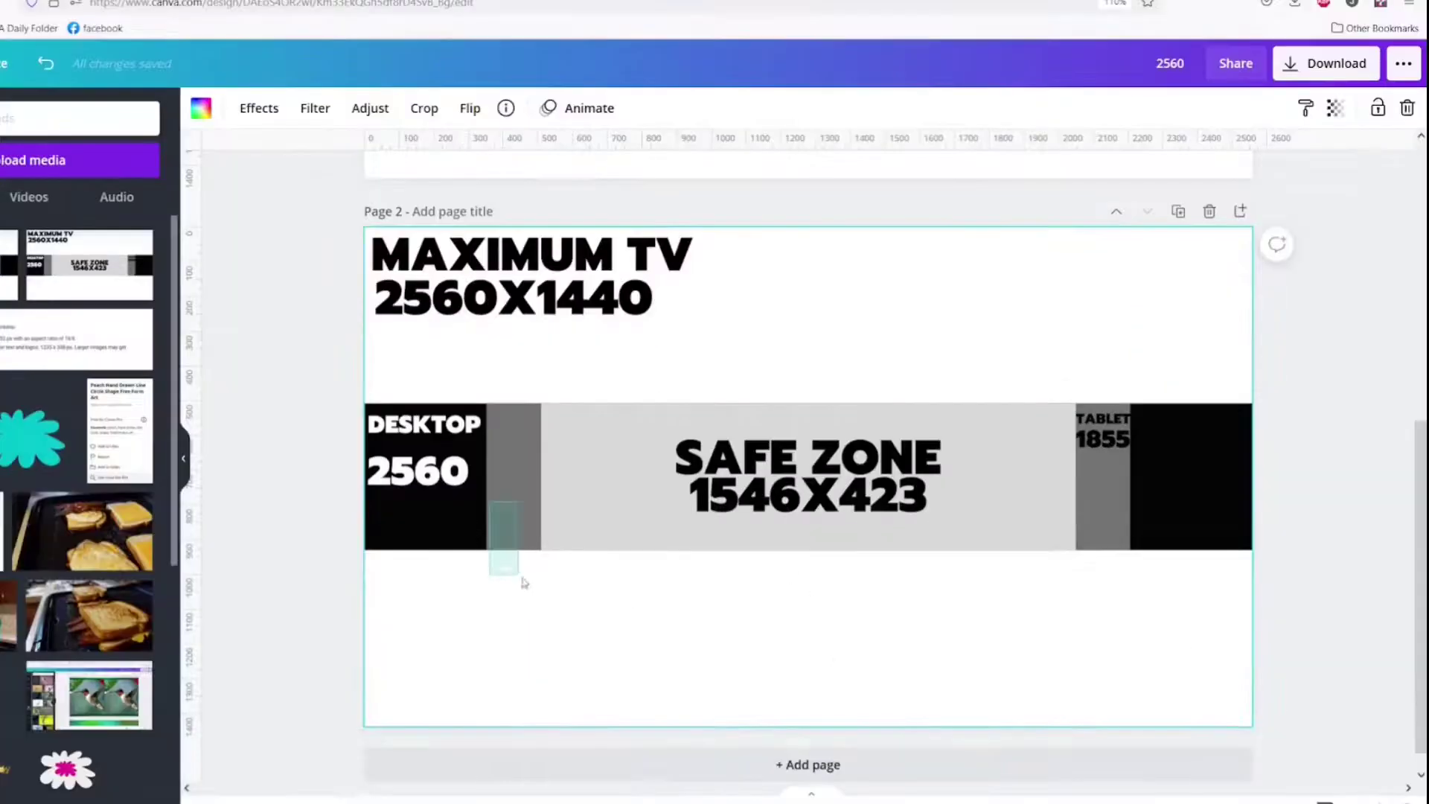
pyautogui.click(524, 583)
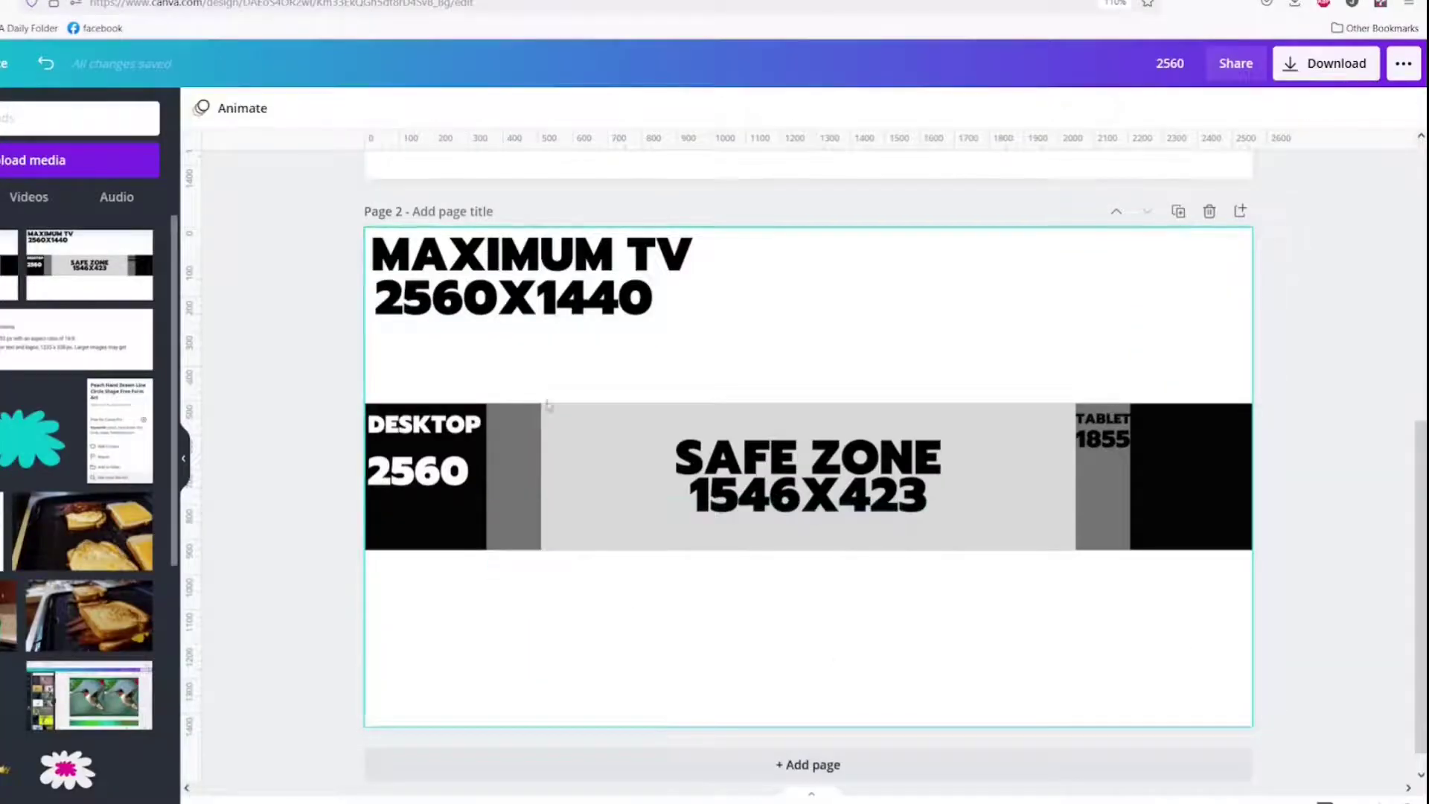
pyautogui.click(684, 536)
pyautogui.scroll(3, 684, 536)
pyautogui.moveTo(590, 215)
pyautogui.mouseDown()
pyautogui.moveTo(607, 250)
pyautogui.moveTo(577, 225)
pyautogui.mouseUp()
pyautogui.scroll(-4, 339, 632)
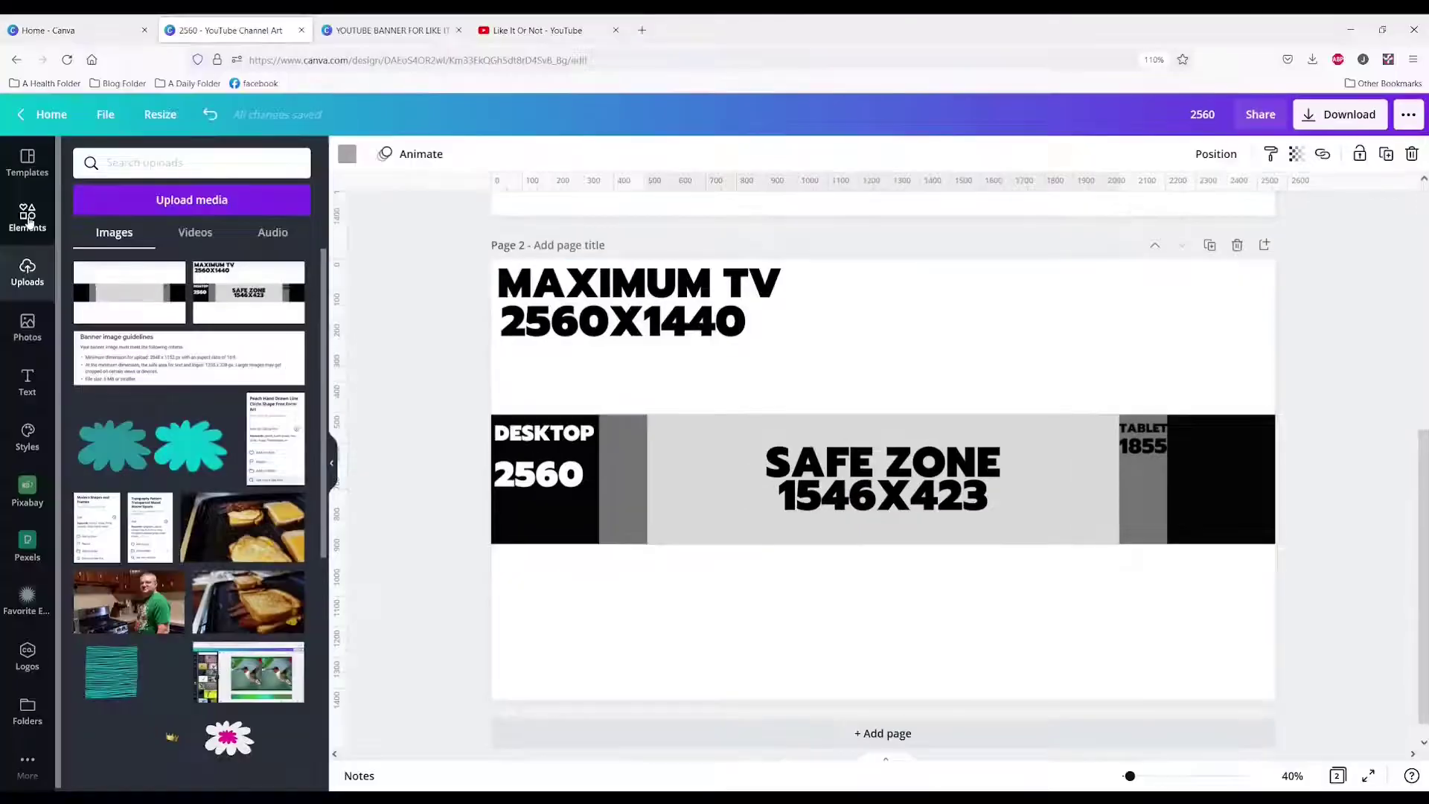
# Step: Search the elements for GRID and add the single-frame grid to page 2
pyautogui.click(27, 218)
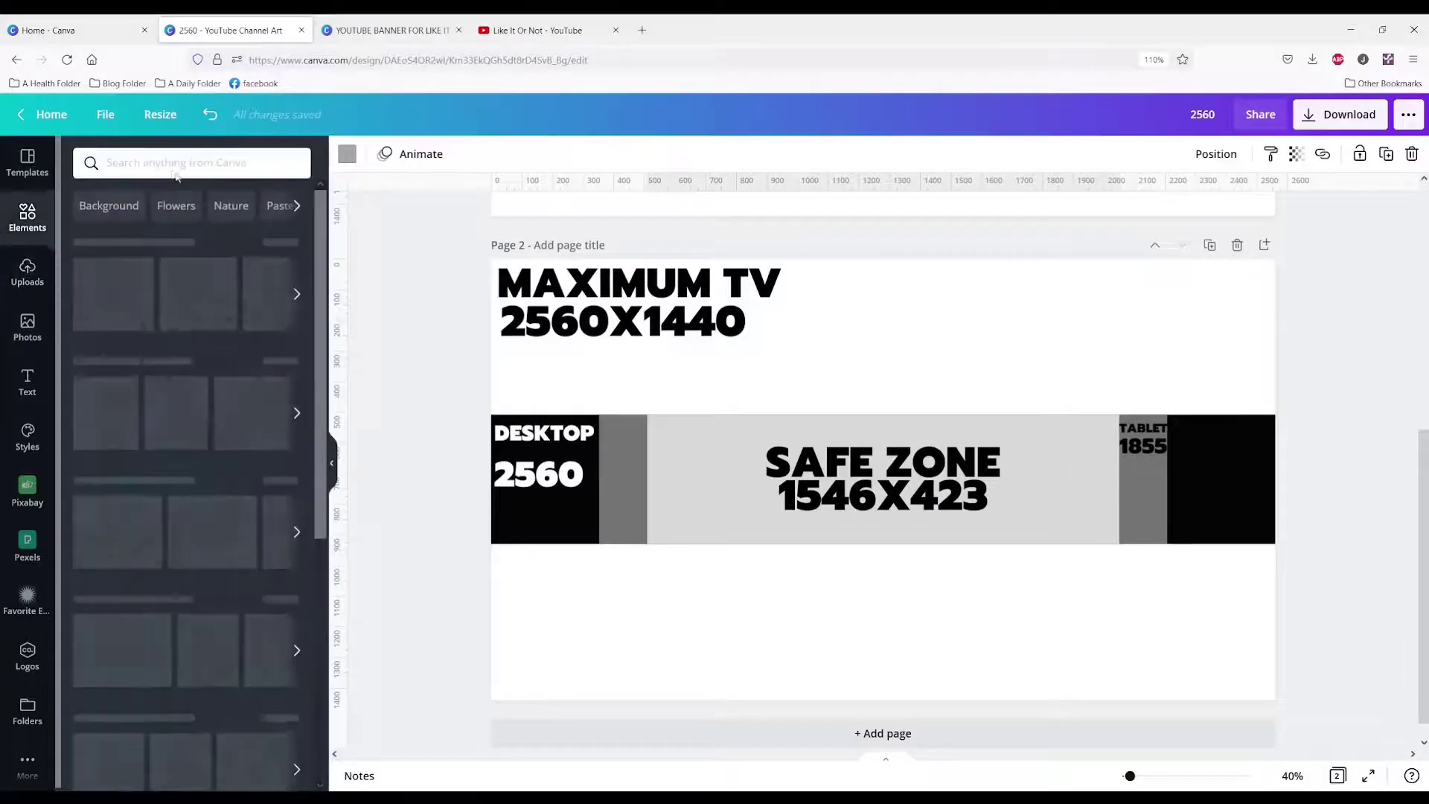
pyautogui.click(174, 164)
pyautogui.write('GRID')
pyautogui.press('Return')
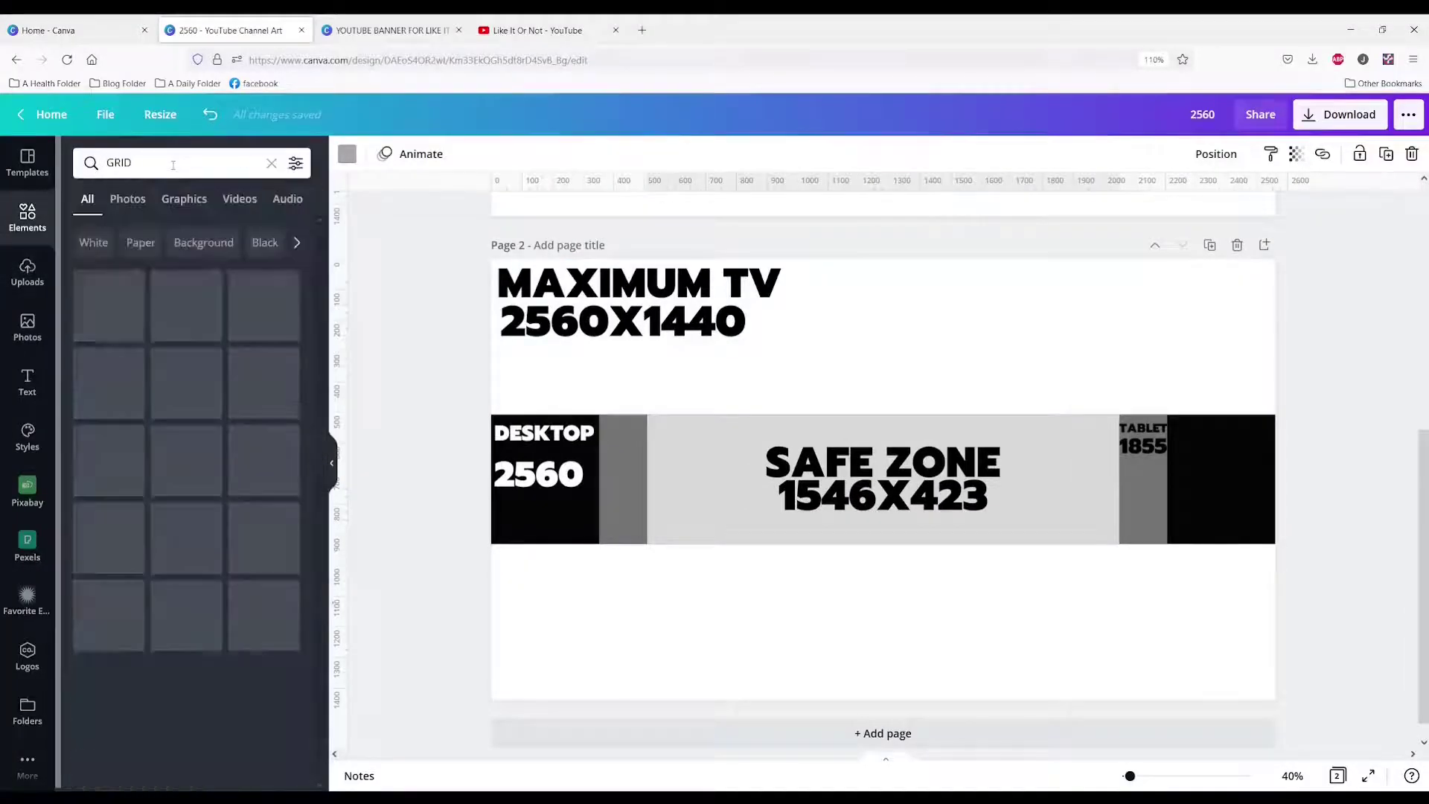
pyautogui.click(129, 282)
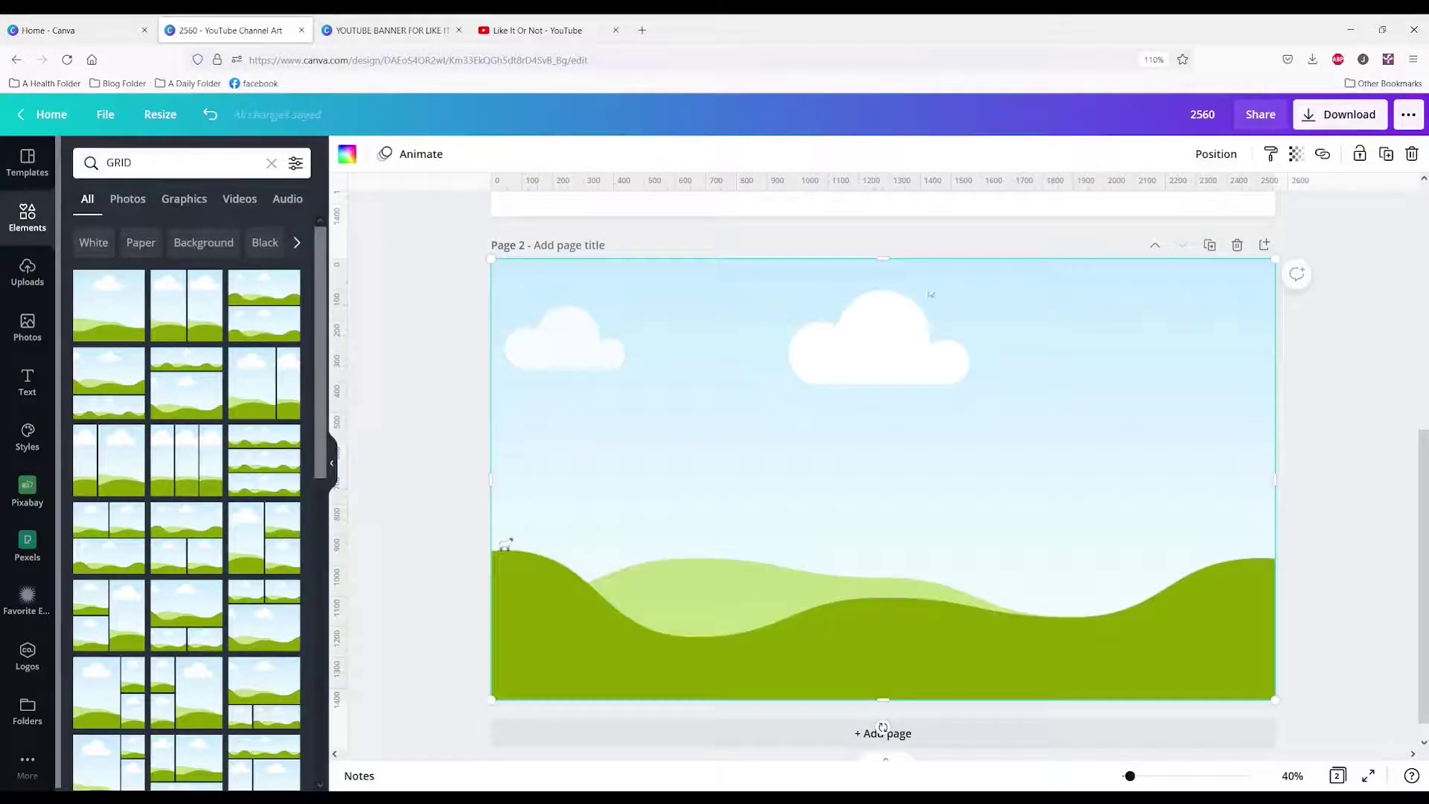
# Step: Trim the grid's upper and lower edges to match the desktop band of the template
pyautogui.moveTo(886, 260); pyautogui.dragTo(924, 414)
pyautogui.moveTo(926, 411); pyautogui.dragTo(927, 412)
pyautogui.moveTo(885, 696); pyautogui.dragTo(900, 542)
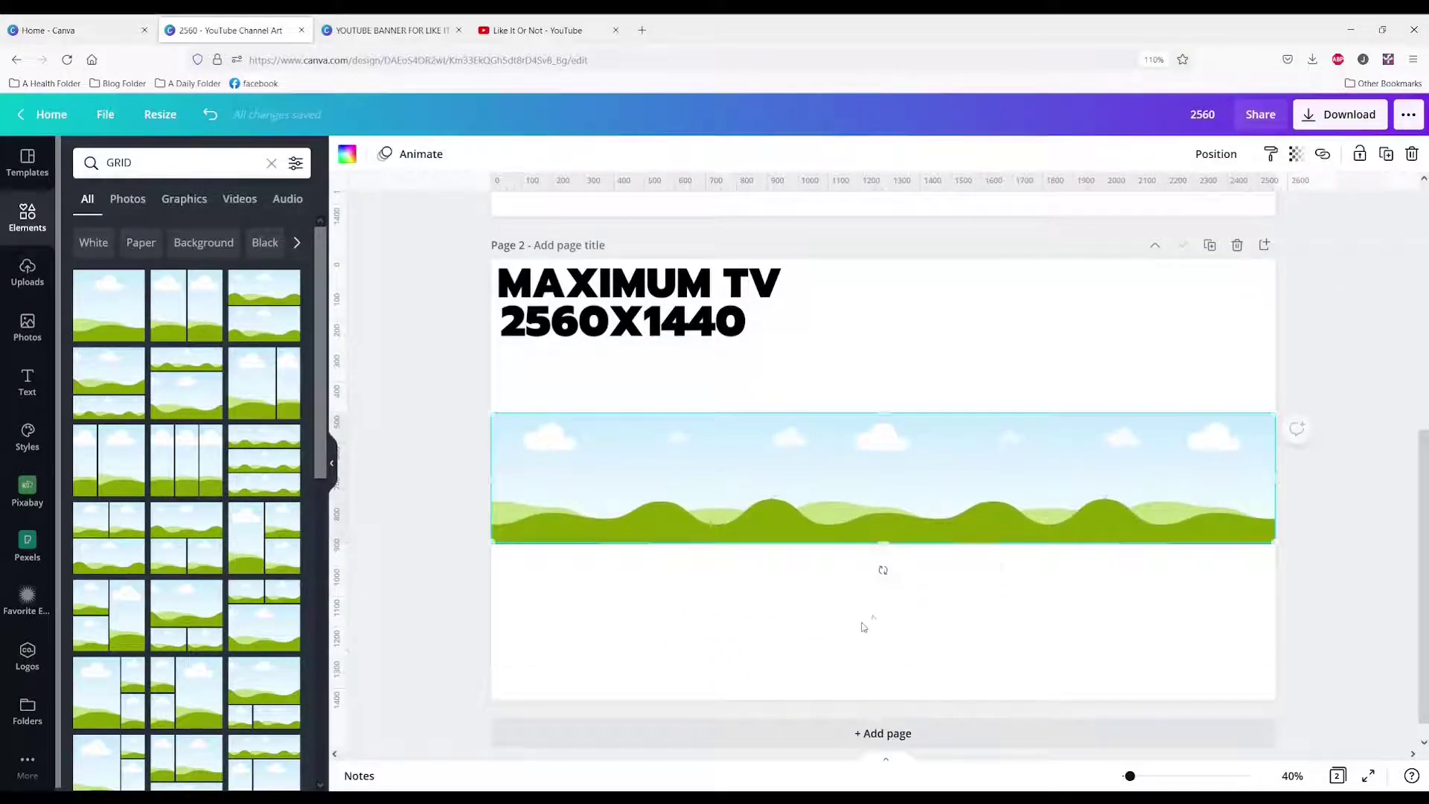
pyautogui.click(861, 627)
# Step: Fill the full-width desktop grid black, and cover the tablet area with a second grid filled dark gray
pyautogui.click(603, 479)
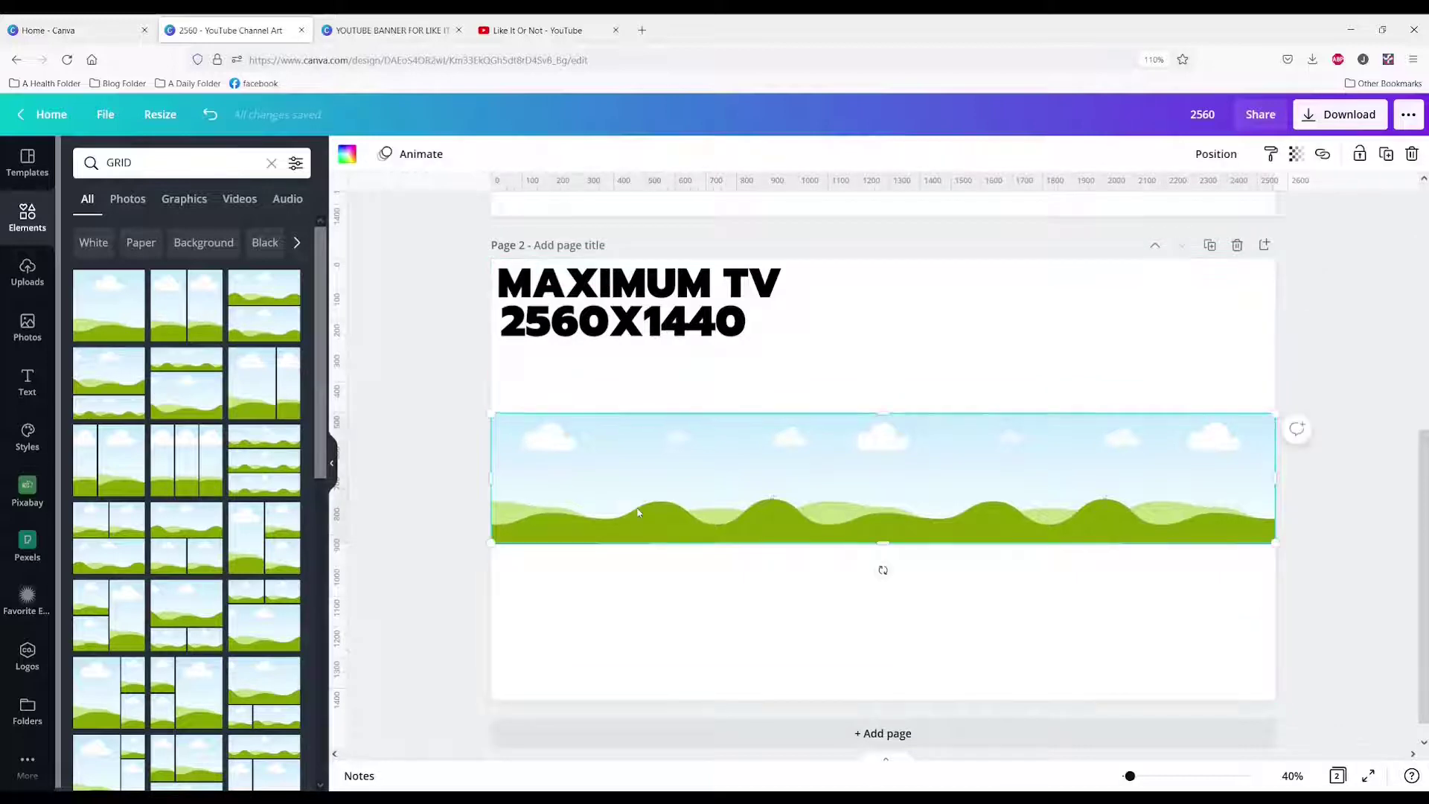
pyautogui.click(348, 154)
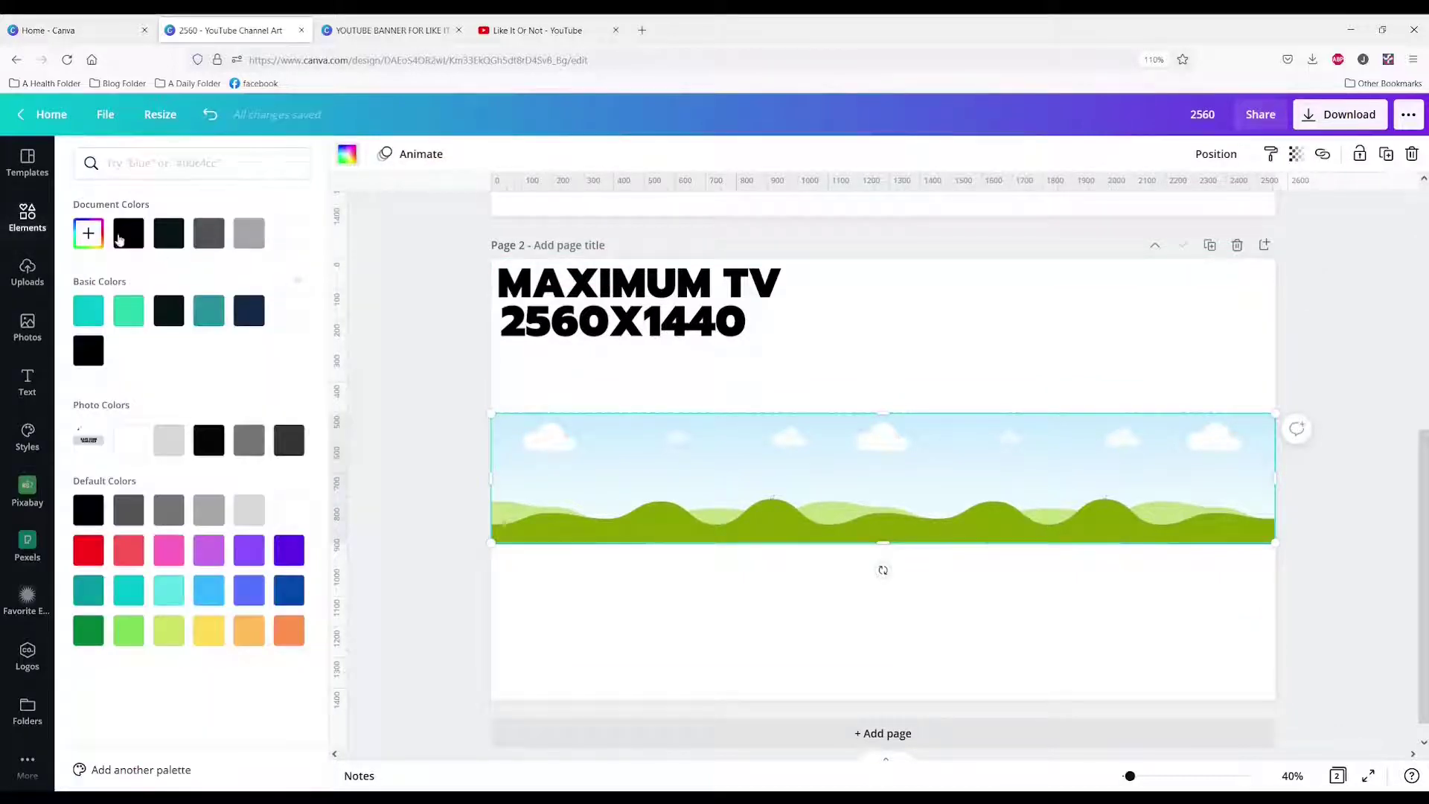
pyautogui.click(121, 238)
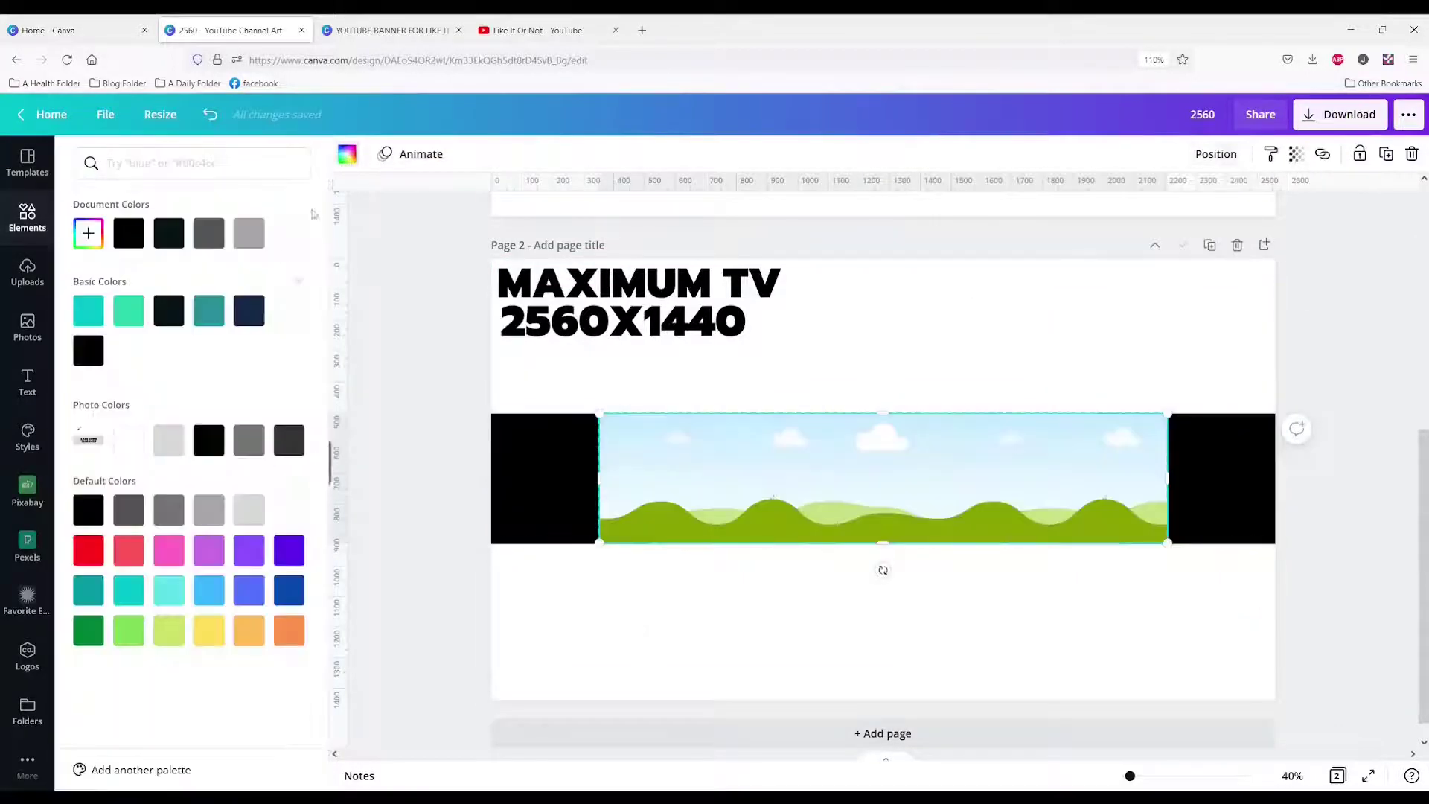
pyautogui.click(128, 510)
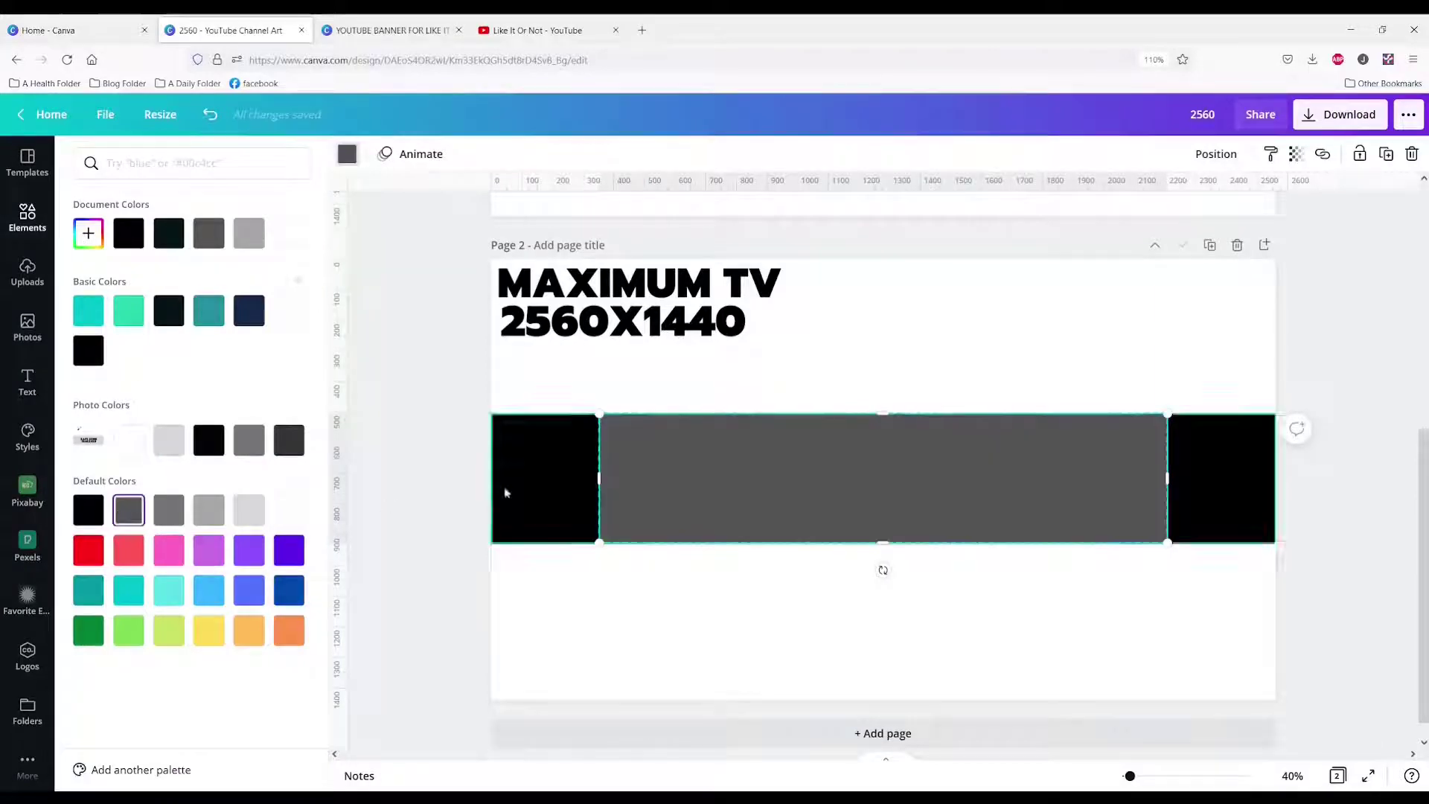
pyautogui.click(774, 659)
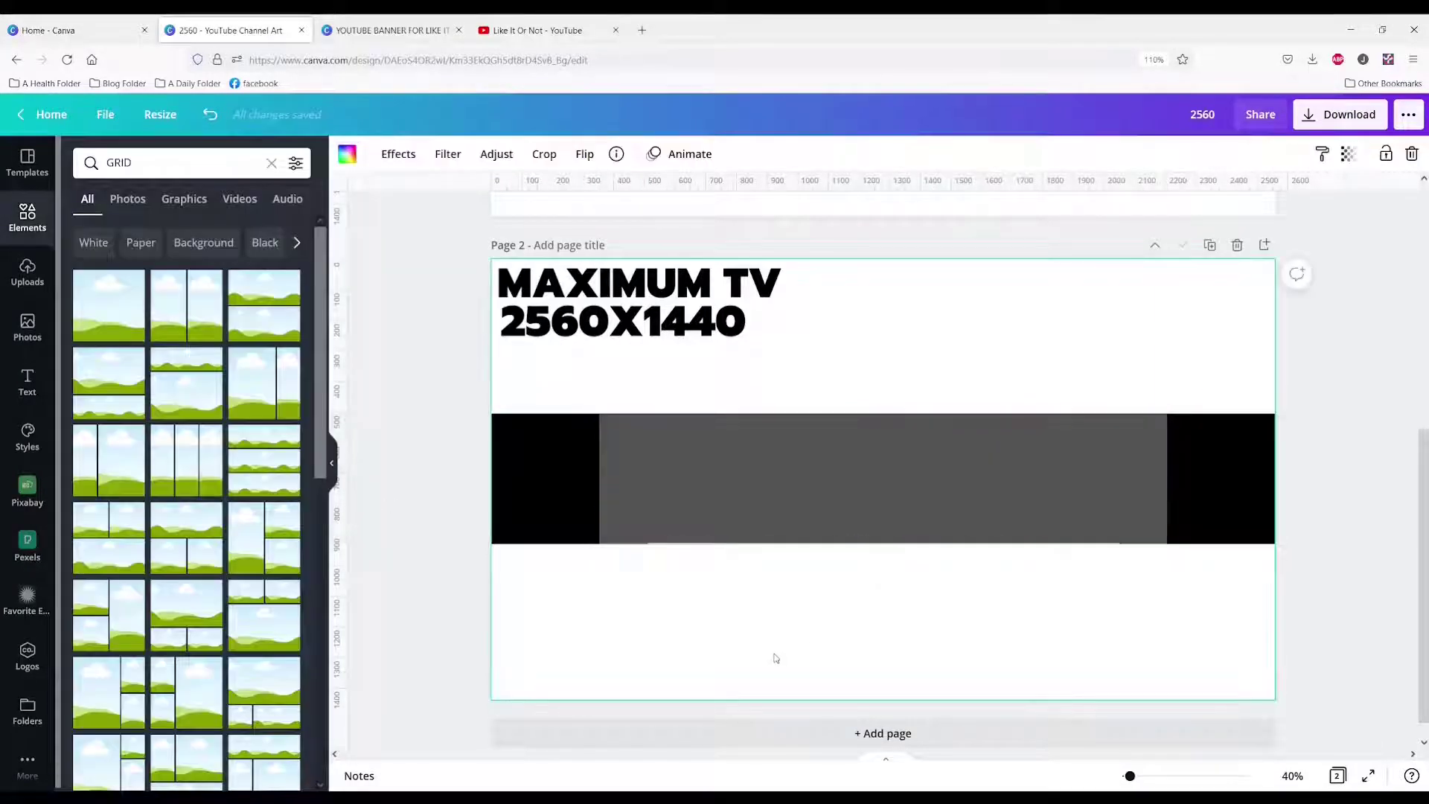
# Step: Duplicate the dark gray tablet grid and move the black and dark gray grids below the band to uncover the template
pyautogui.click(830, 485)
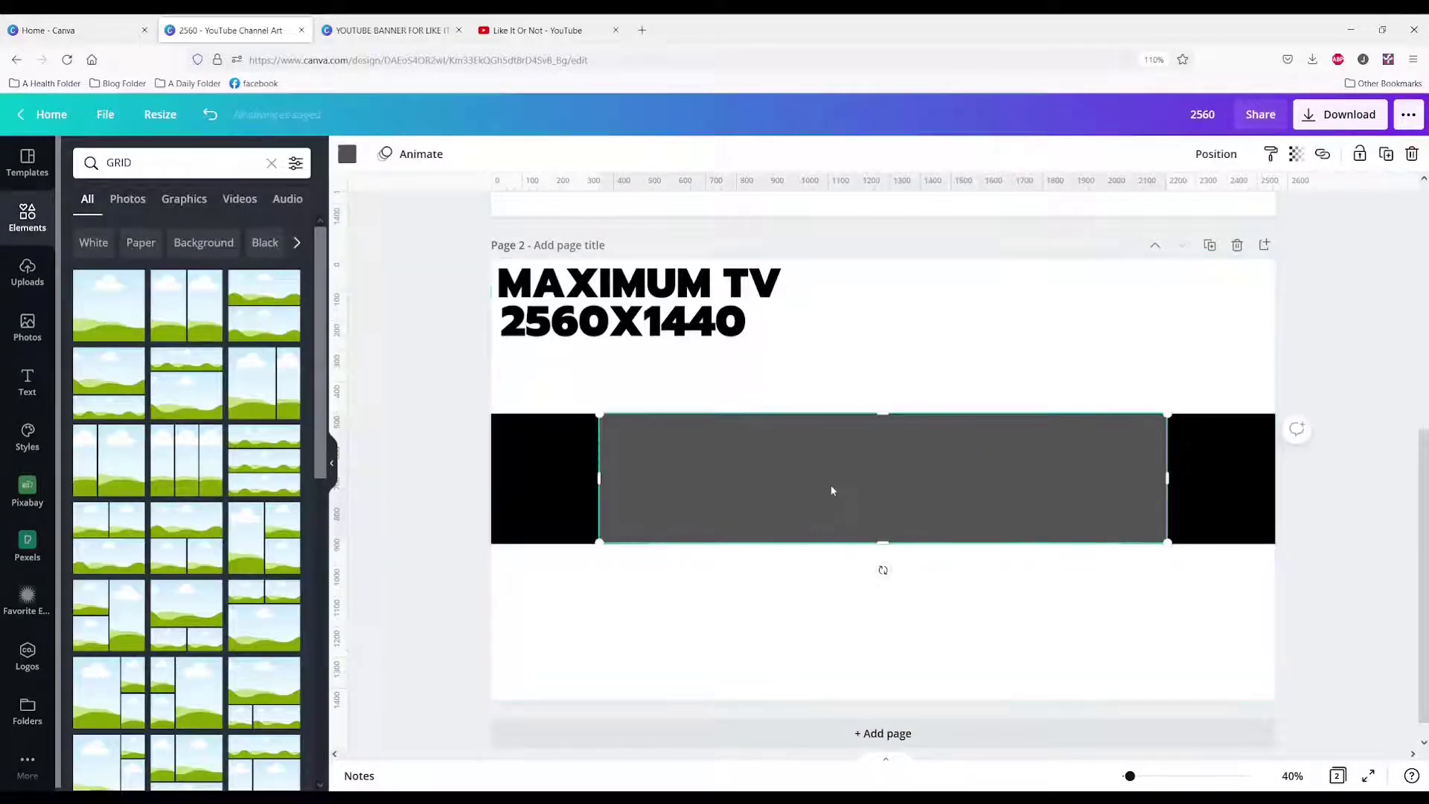
pyautogui.click(1385, 156)
pyautogui.moveTo(1168, 486); pyautogui.dragTo(1093, 623)
pyautogui.click(1042, 367)
# Step: Narrow the spare dark gray grid to about 1,543 px wide by 423 px high and place it over the safe zone
pyautogui.moveTo(940, 483); pyautogui.dragTo(1002, 378)
pyautogui.moveTo(1113, 374)
pyautogui.mouseDown()
pyautogui.moveTo(1087, 374)
pyautogui.moveTo(1121, 374)
pyautogui.mouseUp()
pyautogui.moveTo(675, 380); pyautogui.dragTo(654, 373)
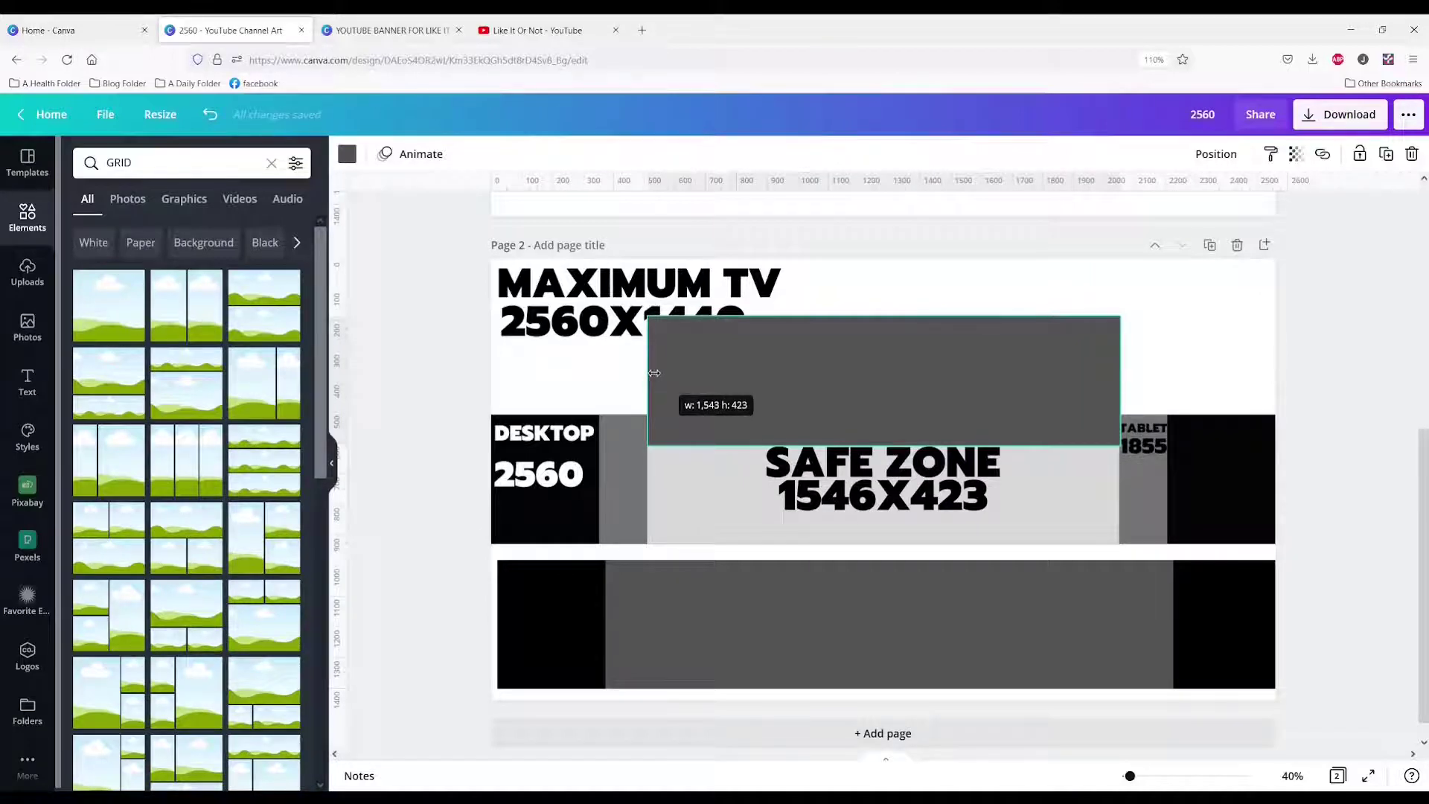
pyautogui.moveTo(654, 373); pyautogui.dragTo(654, 373)
pyautogui.moveTo(846, 403); pyautogui.dragTo(844, 498)
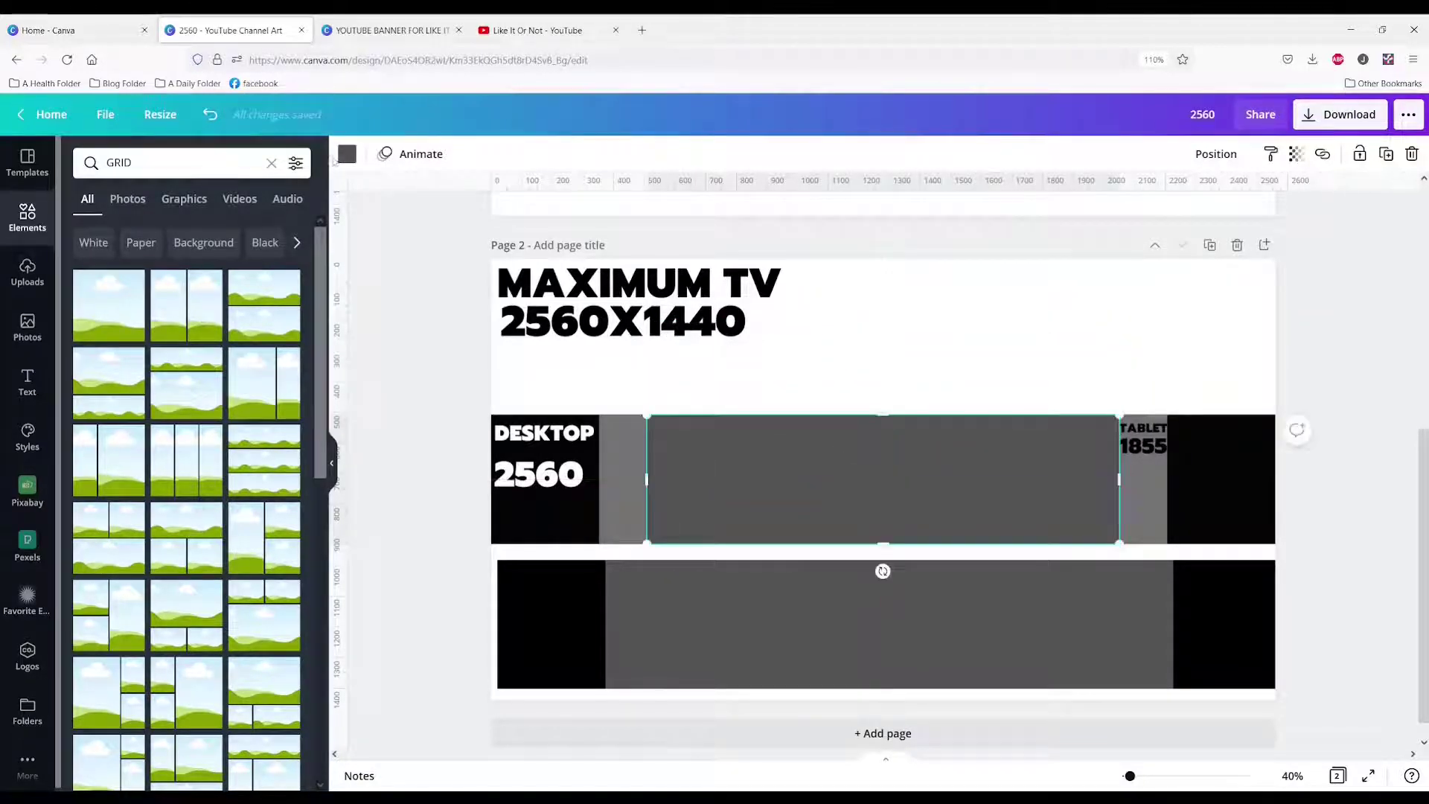
# Step: Recolor the safe-zone grid light gray and move the black and dark gray grids back onto the band behind it
pyautogui.click(347, 154)
pyautogui.click(249, 233)
pyautogui.moveTo(680, 622); pyautogui.dragTo(693, 500)
pyautogui.click(752, 353)
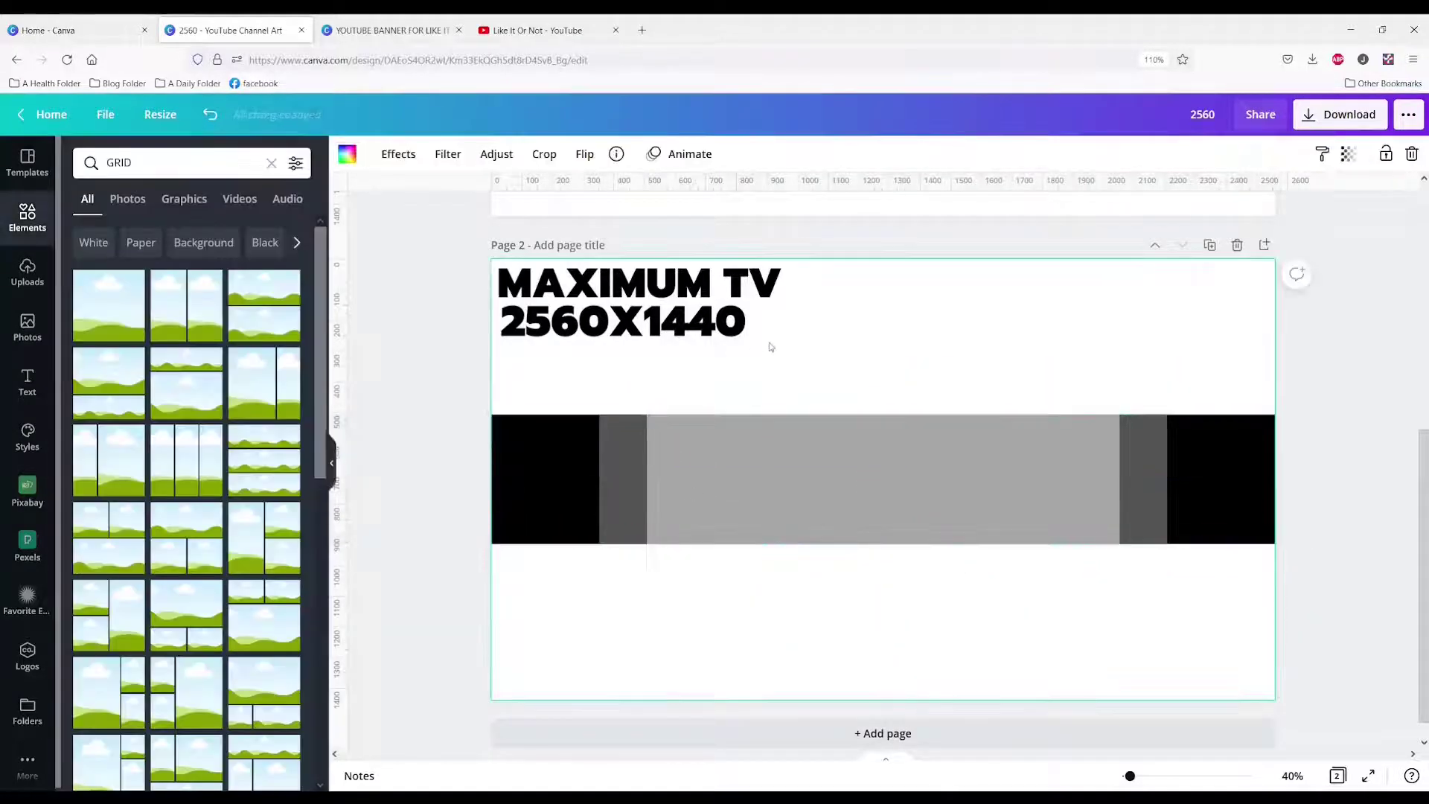
# Step: Detach the template image from the page 2 background and delete it
pyautogui.rightClick(769, 345)
pyautogui.click(875, 612)
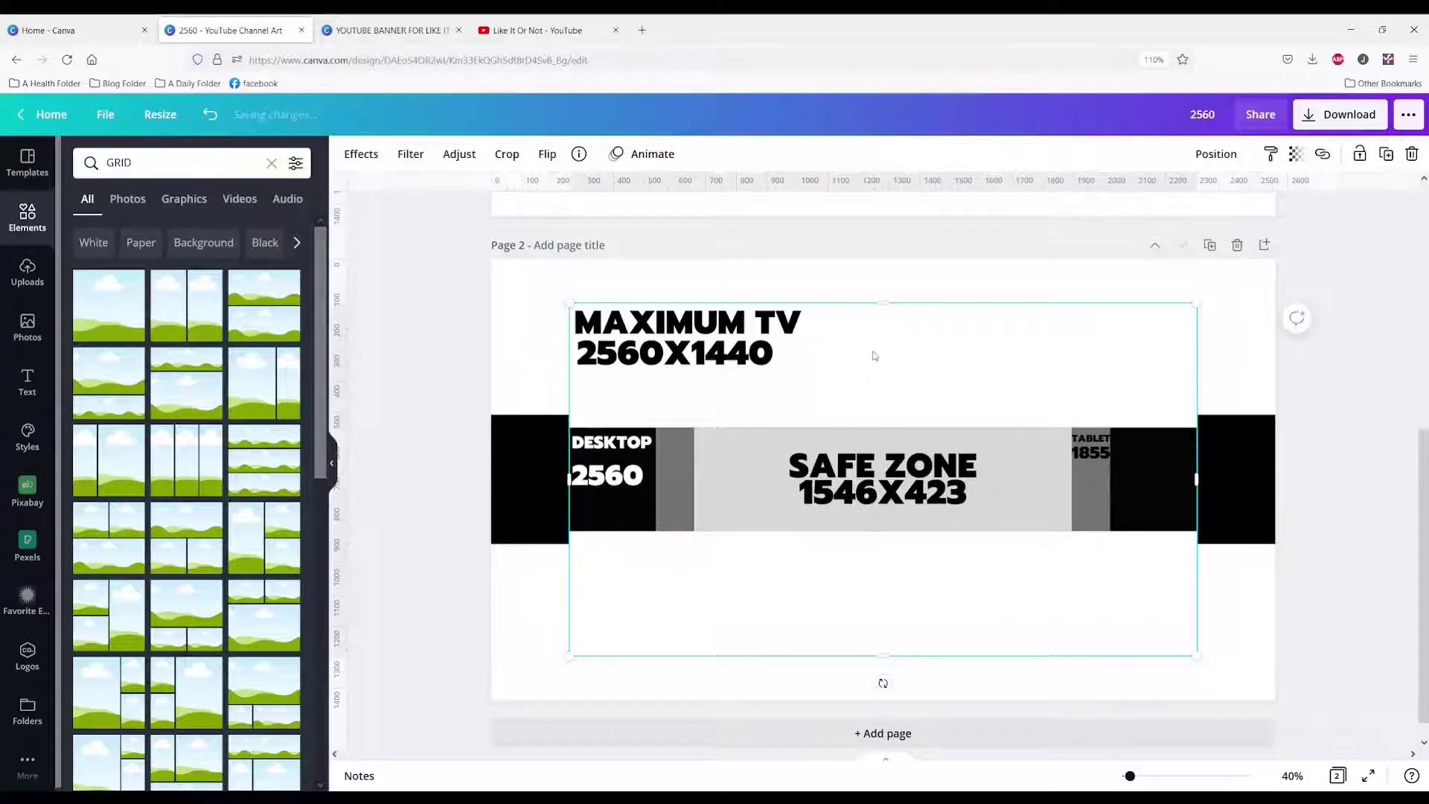
pyautogui.press('Delete')
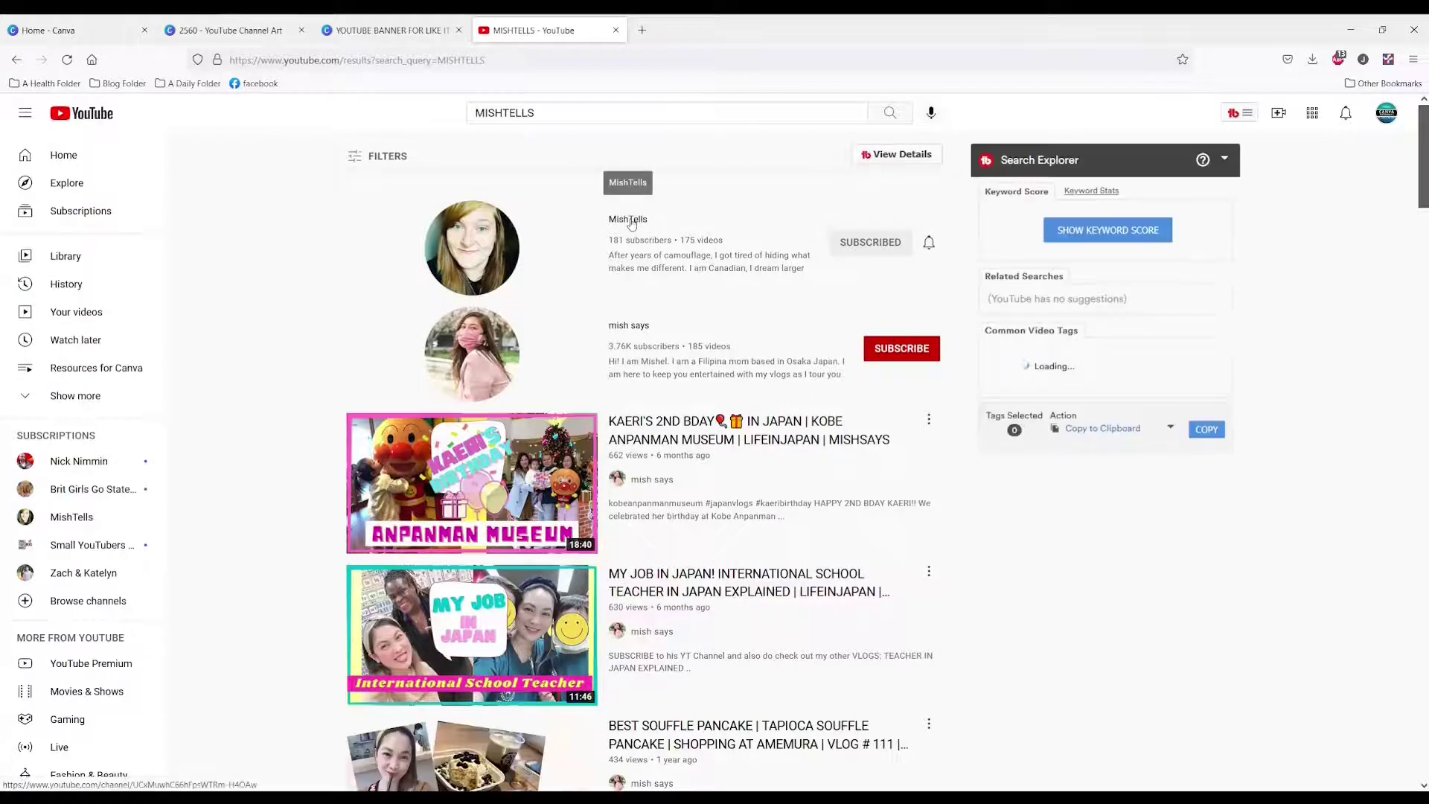
# Step: Open the MishTells channel from the search results on YouTube
pyautogui.click(632, 221)
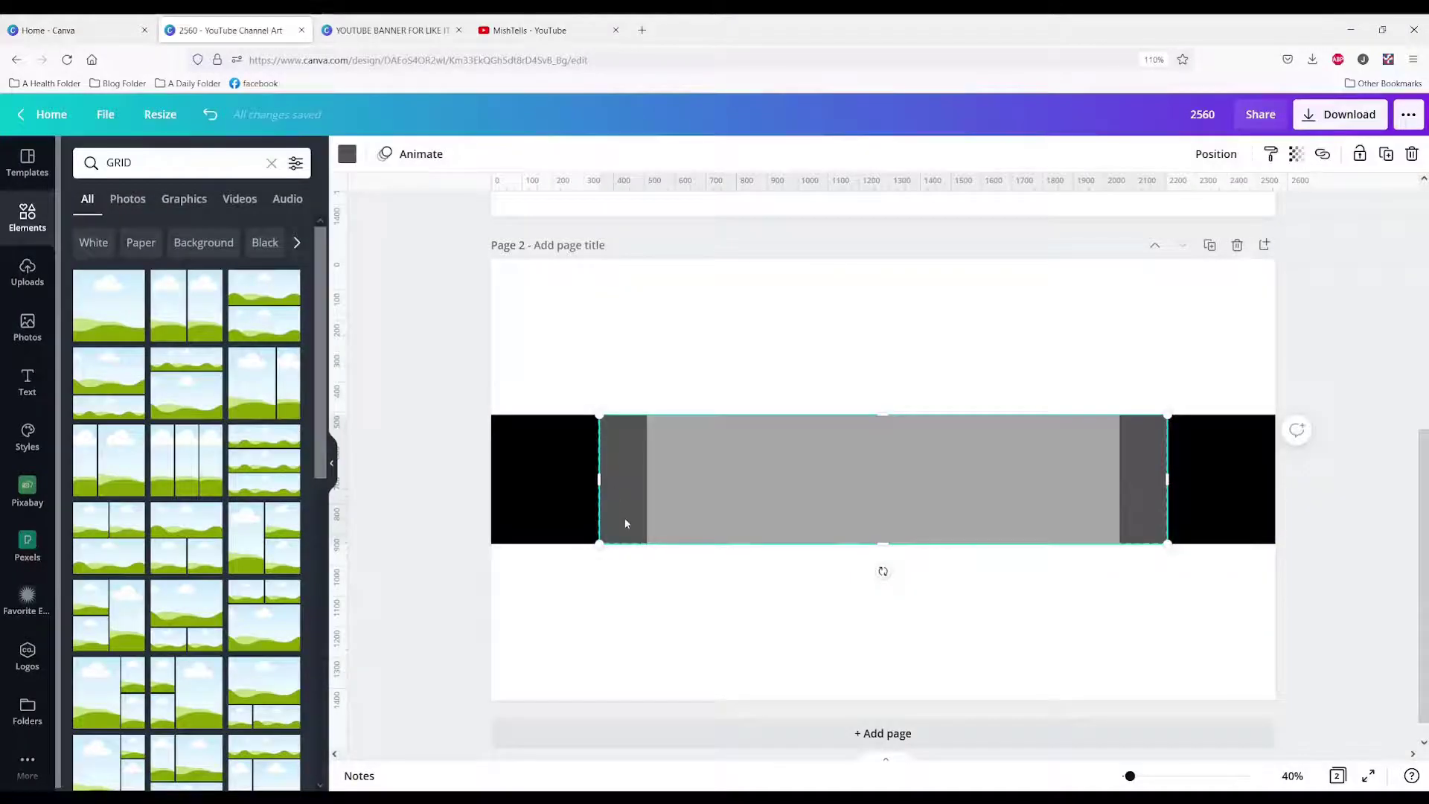
# Step: Remove the dark gray tablet grid from page 2 of the Canva design
pyautogui.click(682, 362)
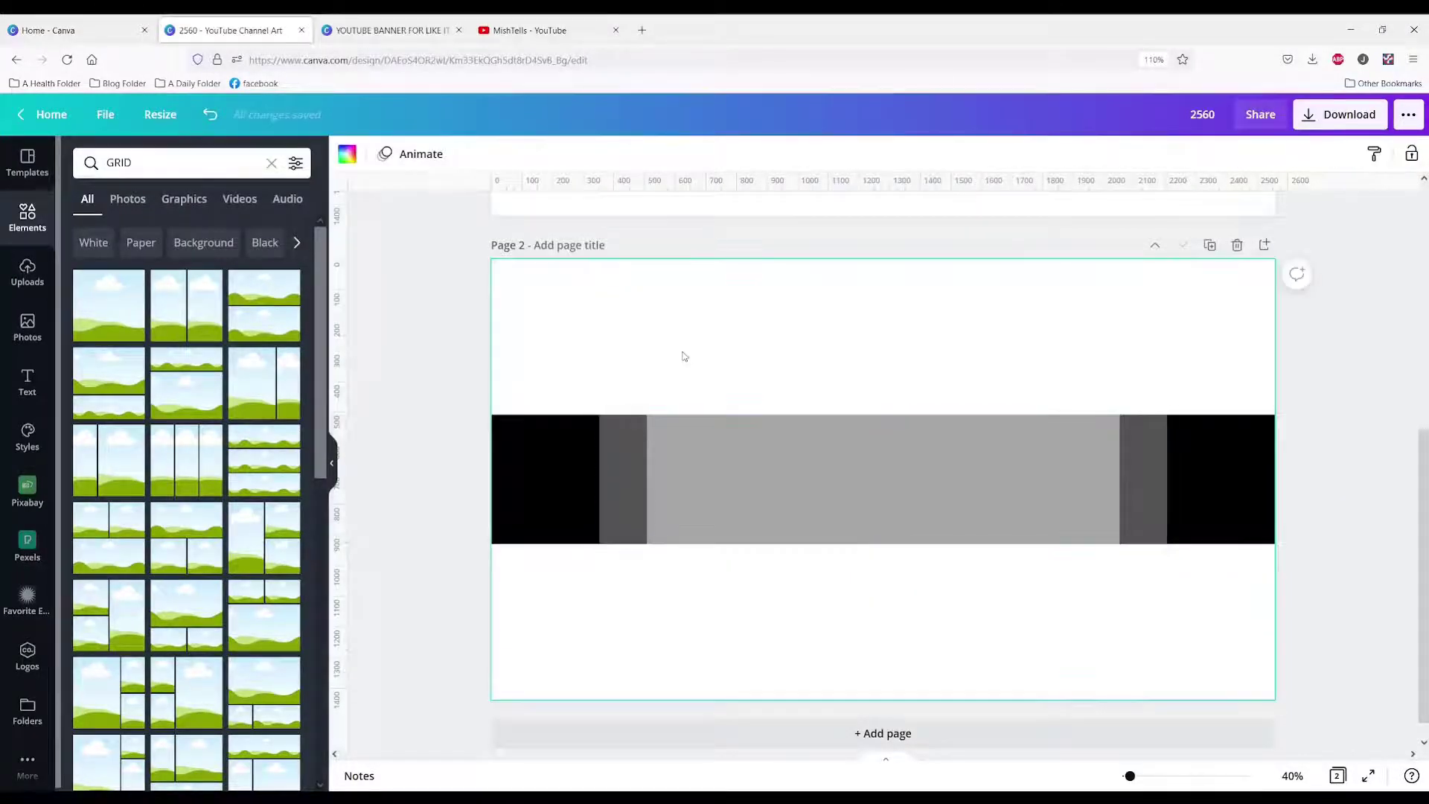
pyautogui.click(626, 497)
pyautogui.click(690, 325)
pyautogui.click(625, 463)
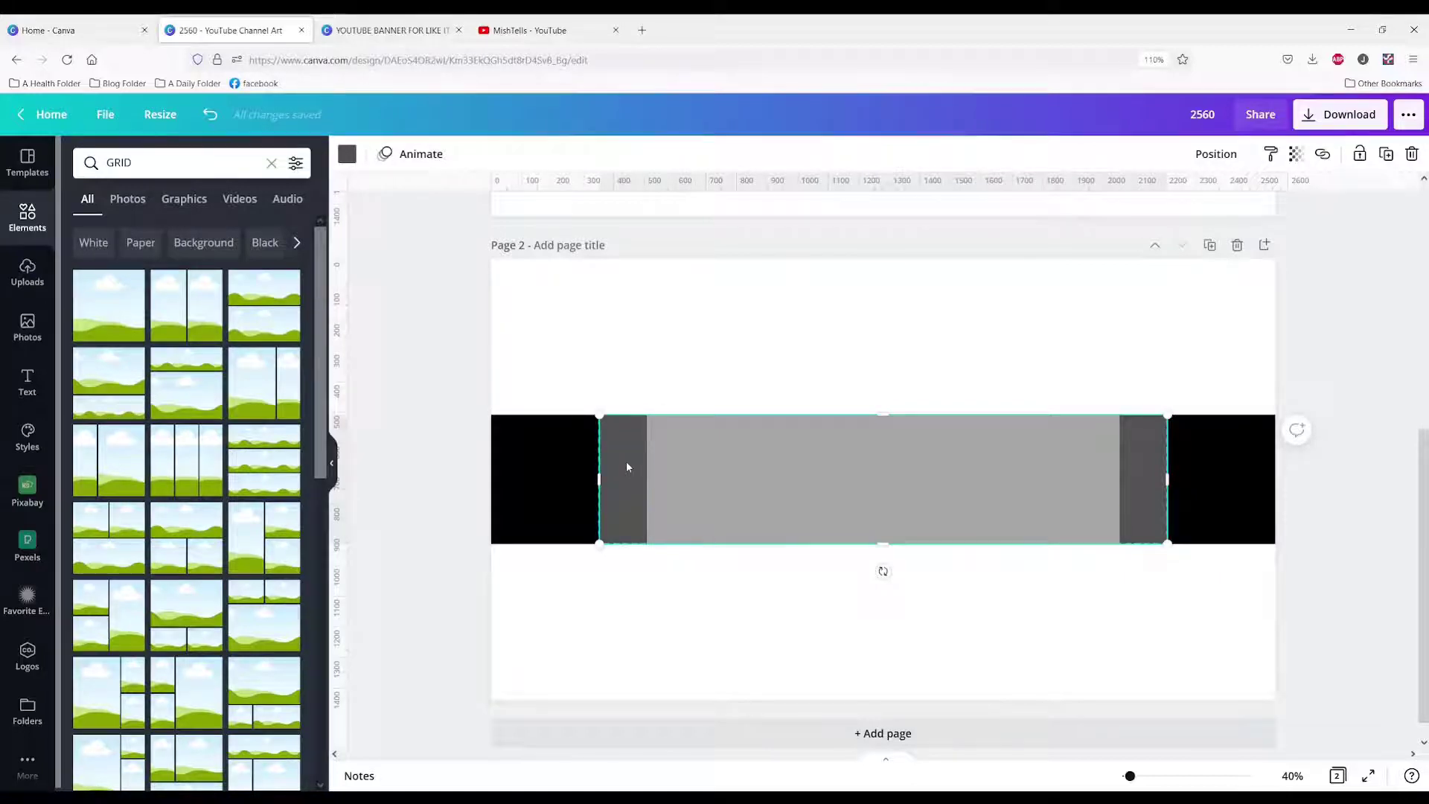
pyautogui.hotkey('ctrl', 'z')
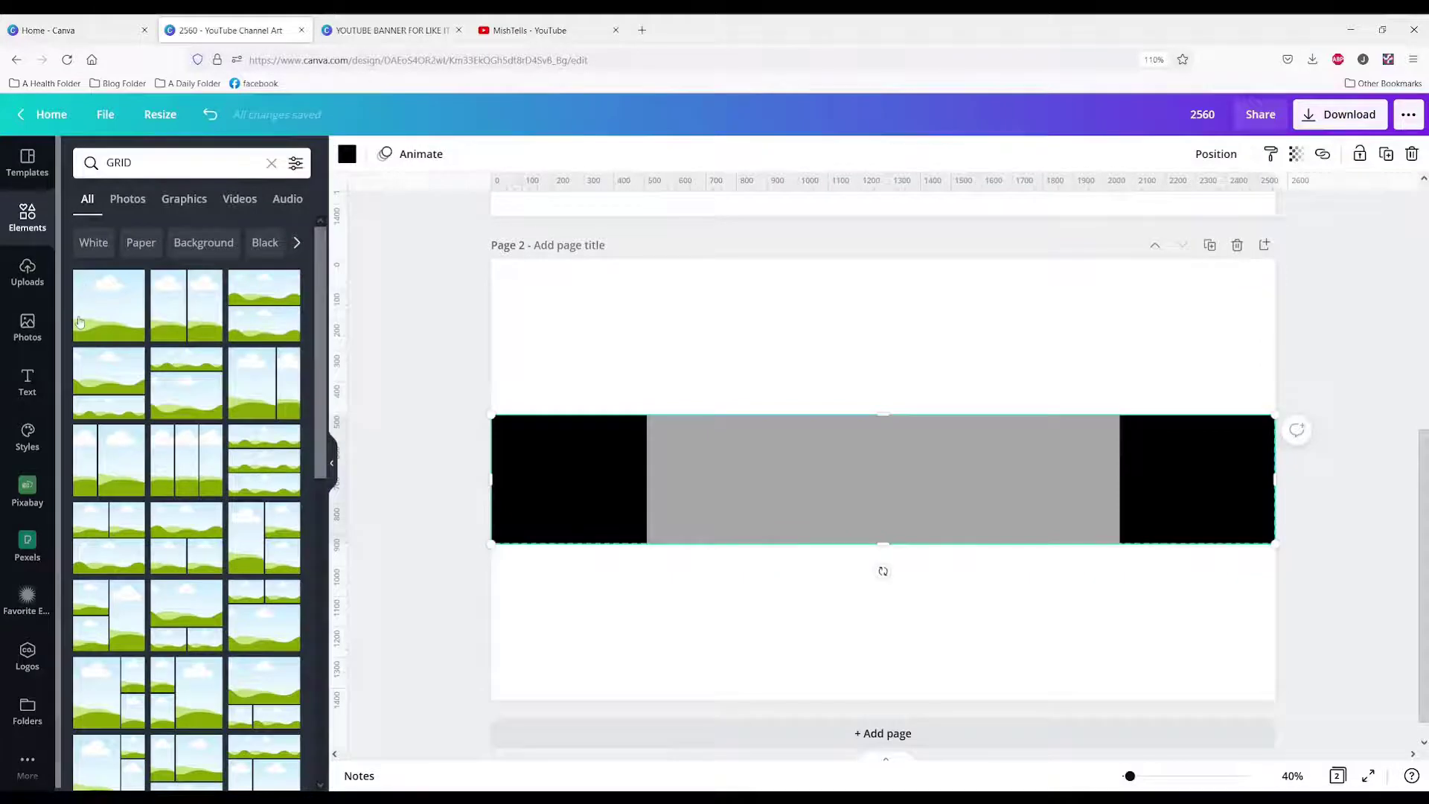
# Step: Search the photo library for GAMING
pyautogui.click(27, 326)
pyautogui.click(132, 162)
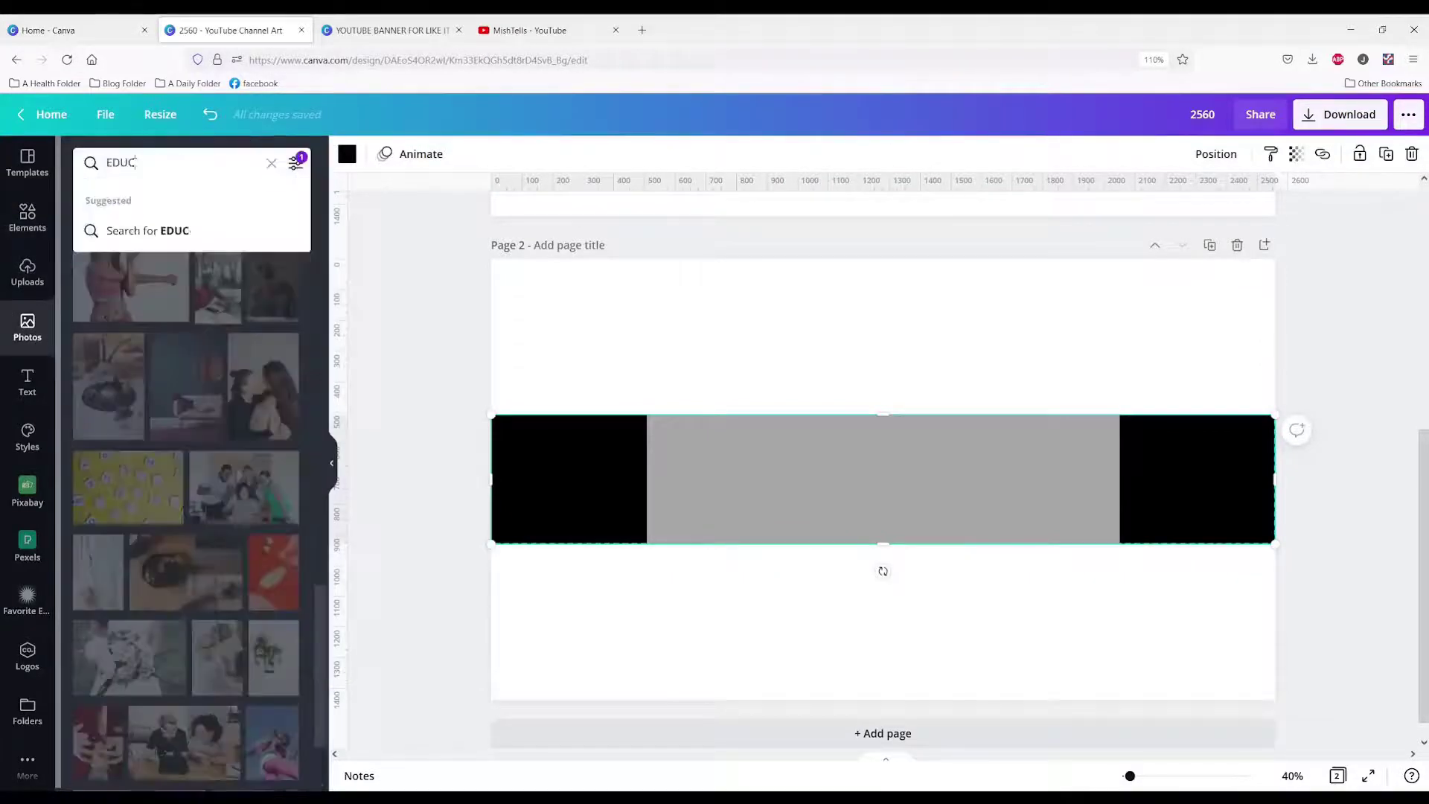
pyautogui.write('GAMING')
pyautogui.press('Return')
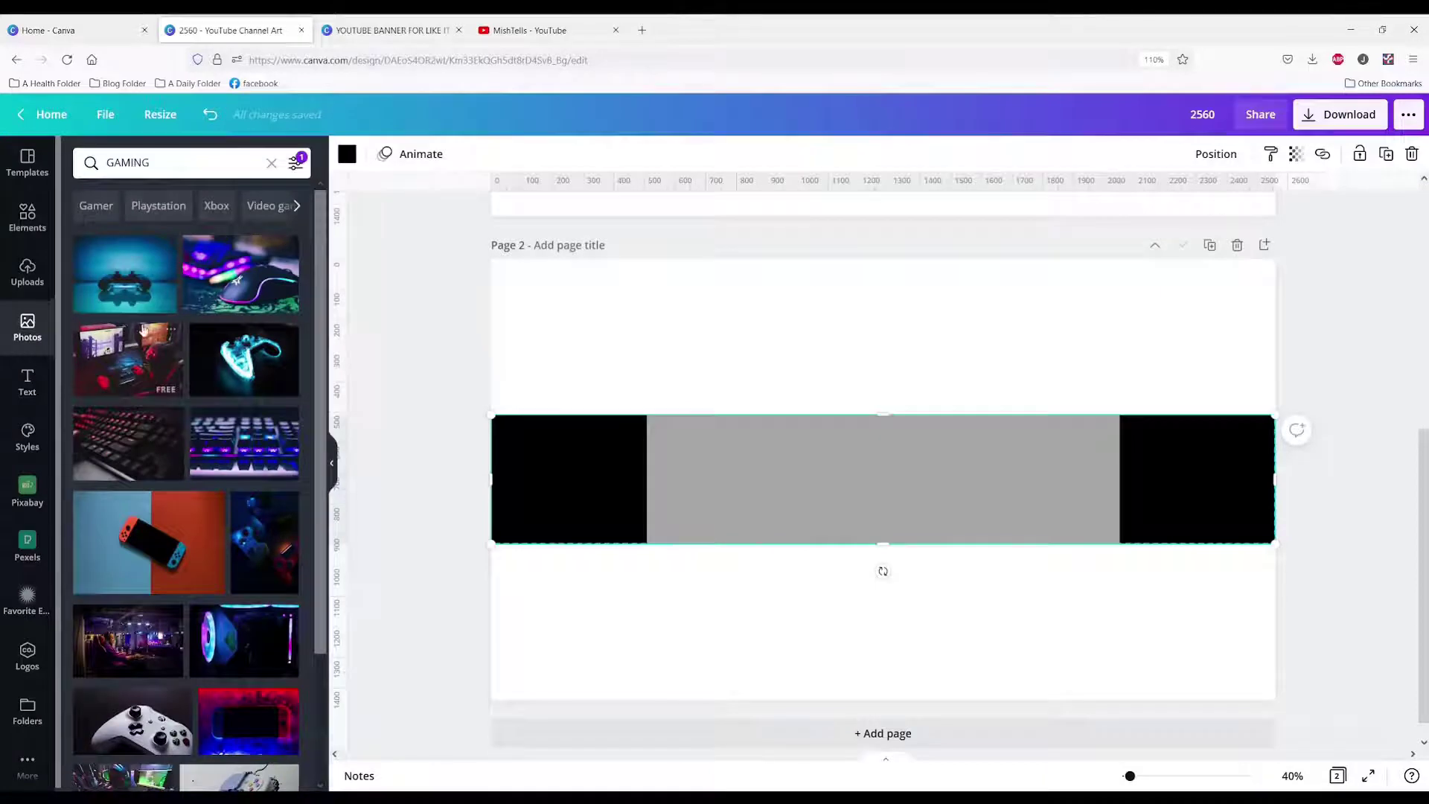
# Step: Try the keyboard, gaming setup and red-and-blue console photos as the fill of the full-width band grid on page 2
pyautogui.moveTo(244, 443); pyautogui.dragTo(570, 498)
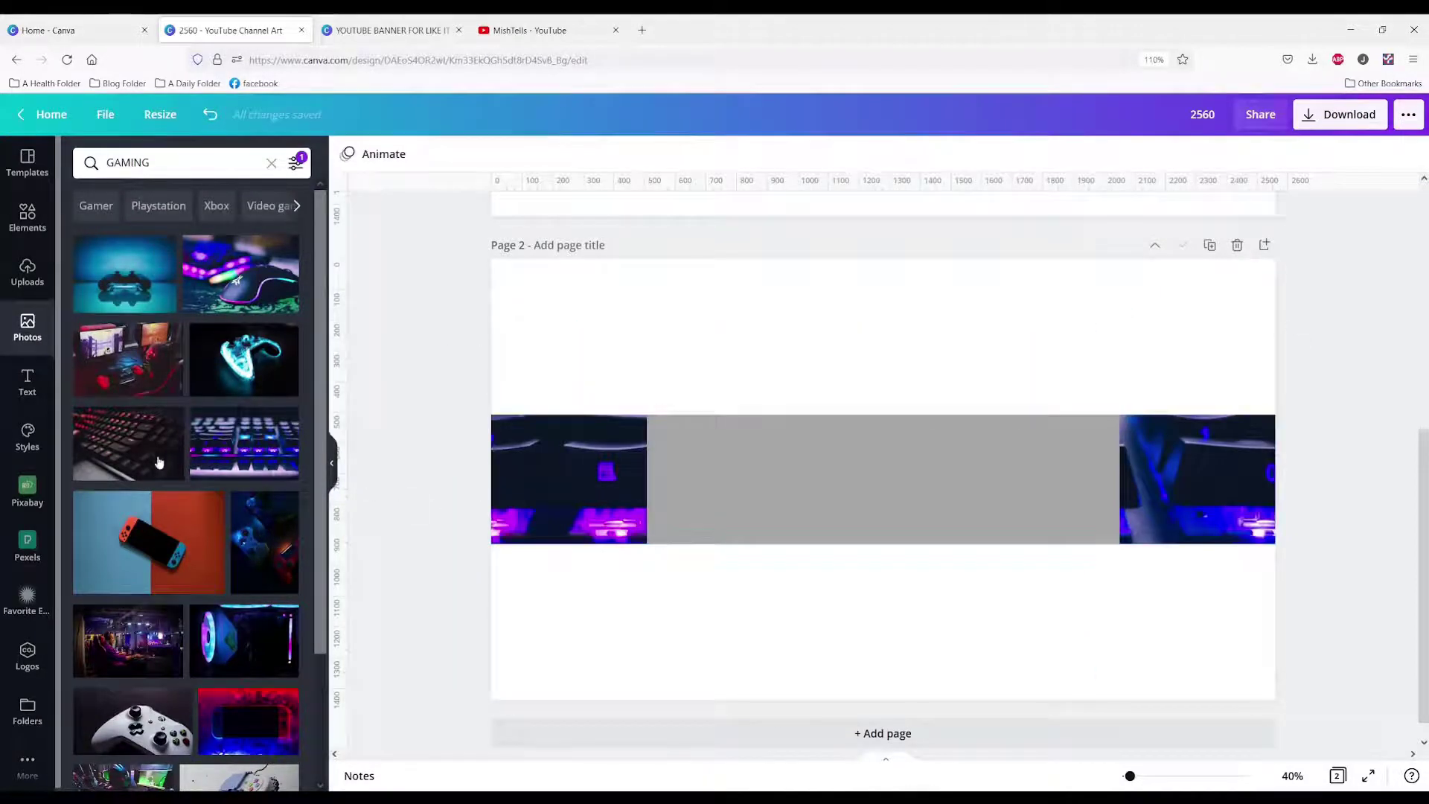
pyautogui.moveTo(159, 462); pyautogui.dragTo(520, 485)
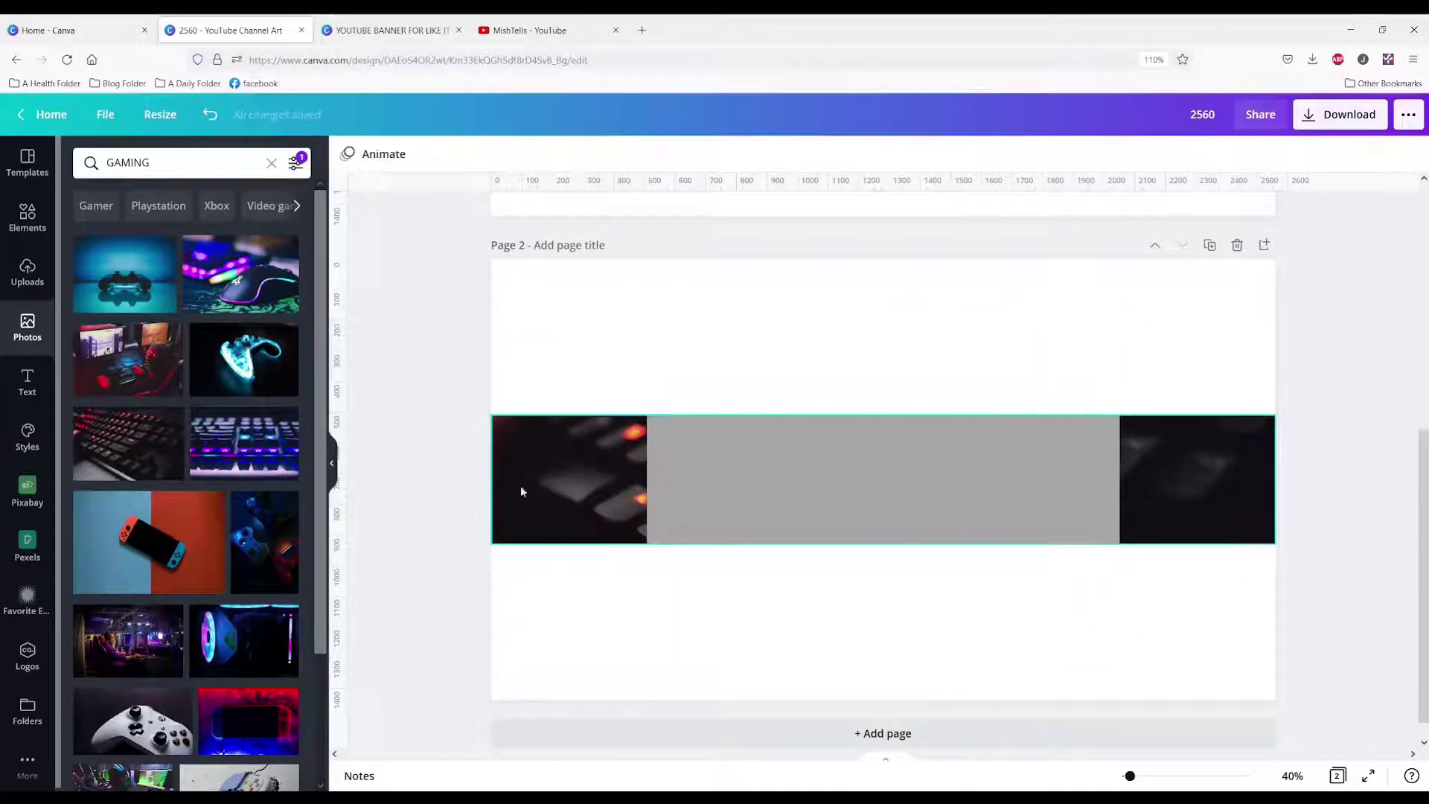
pyautogui.click(127, 350)
pyautogui.moveTo(683, 456); pyautogui.dragTo(559, 457)
pyautogui.scroll(-2, 211, 663)
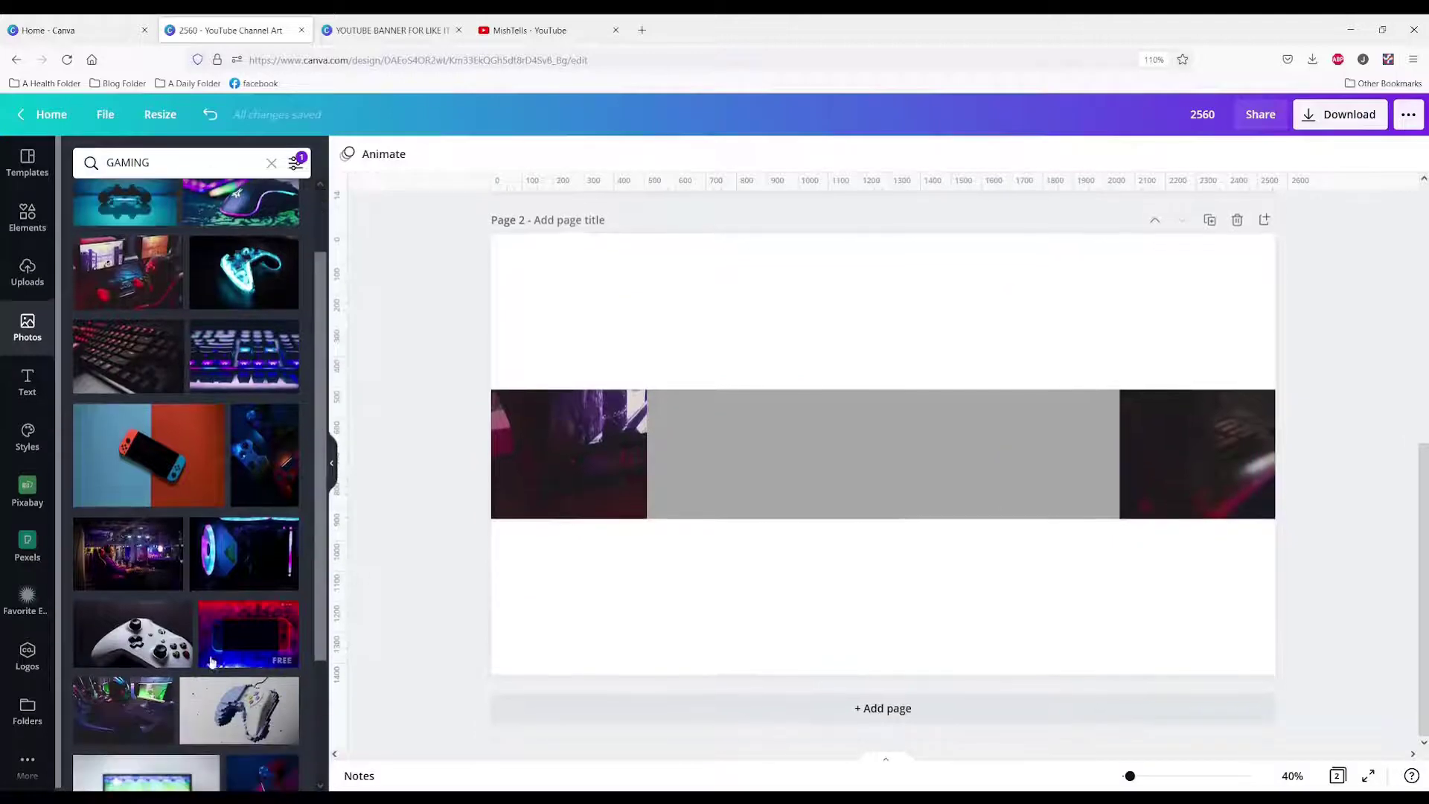
pyautogui.scroll(-2, 212, 662)
pyautogui.scroll(-2, 245, 418)
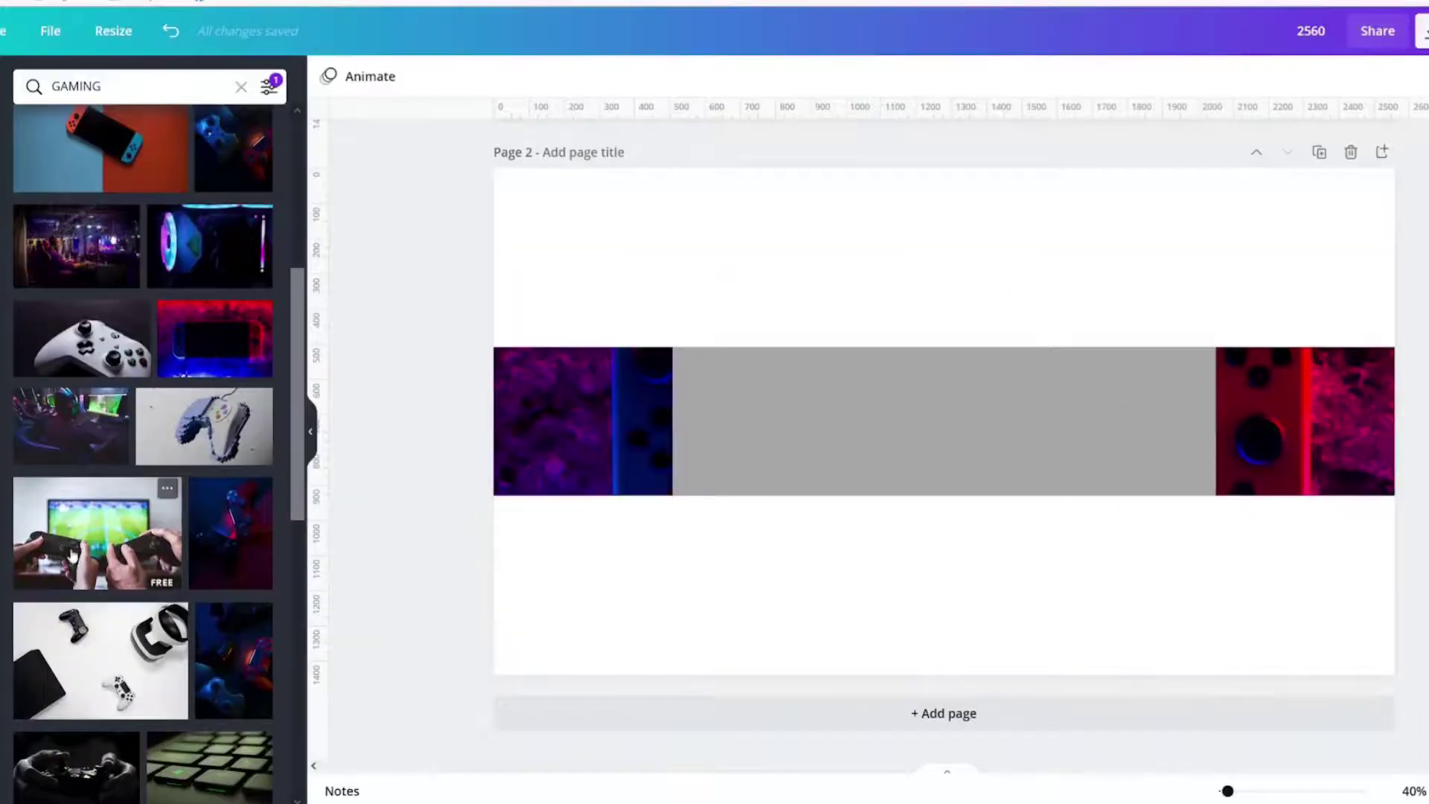
# Step: Fill the full-width band grid with the photo of two players holding controllers and shift the image up so the controllers show
pyautogui.click(142, 551)
pyautogui.moveTo(755, 453); pyautogui.dragTo(574, 469)
pyautogui.click(621, 549)
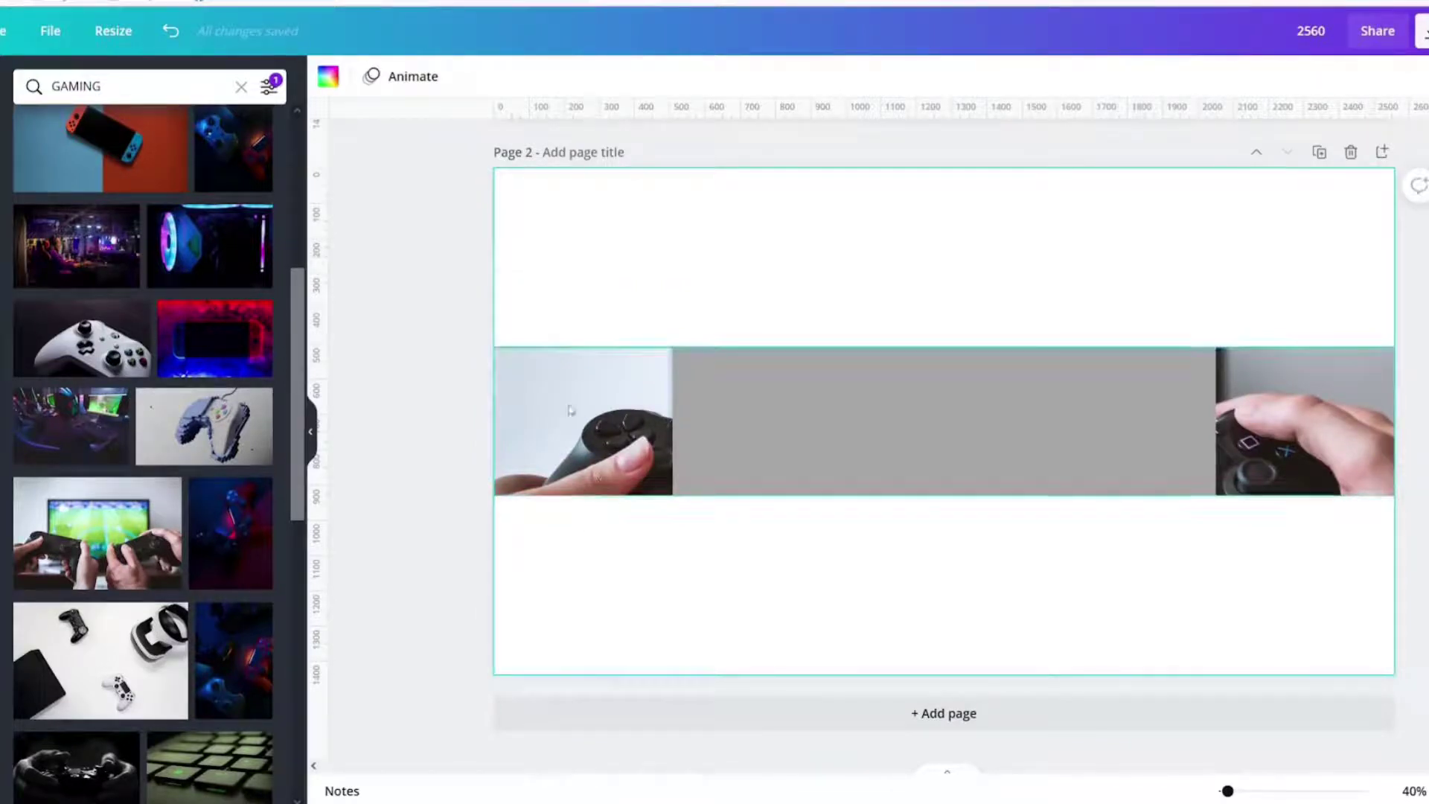
pyautogui.click(607, 440)
pyautogui.doubleClick(607, 438)
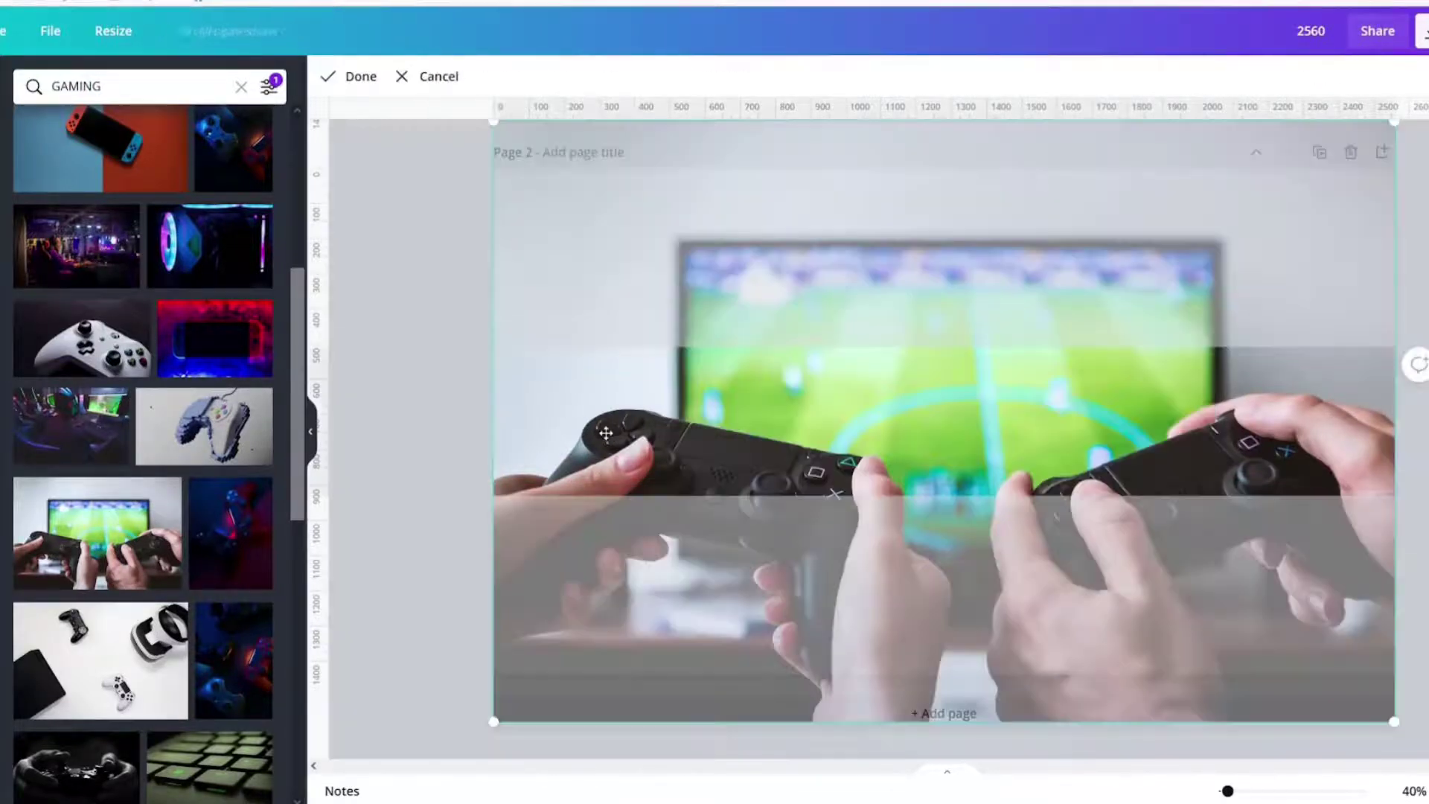
pyautogui.moveTo(606, 434); pyautogui.dragTo(606, 387)
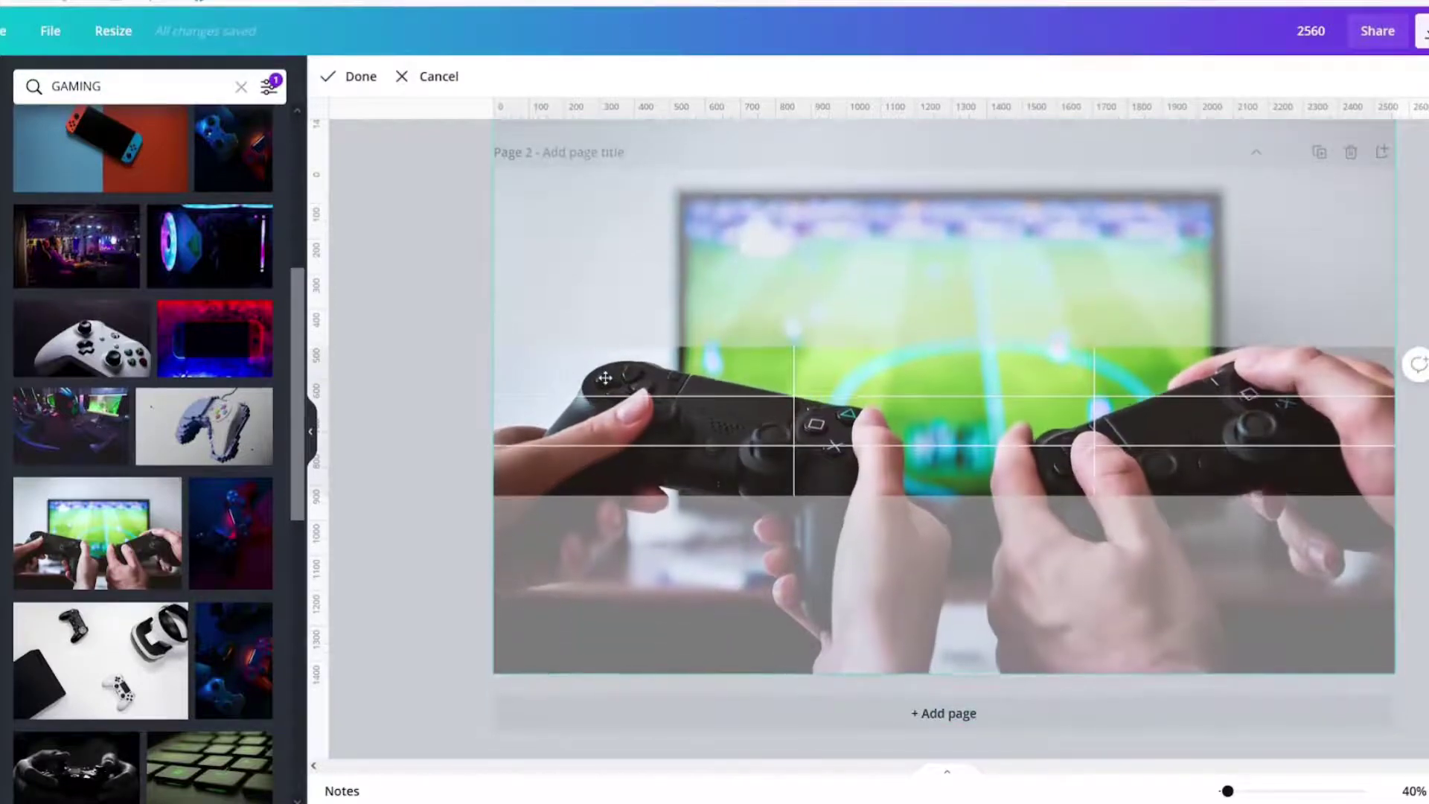
pyautogui.click(402, 397)
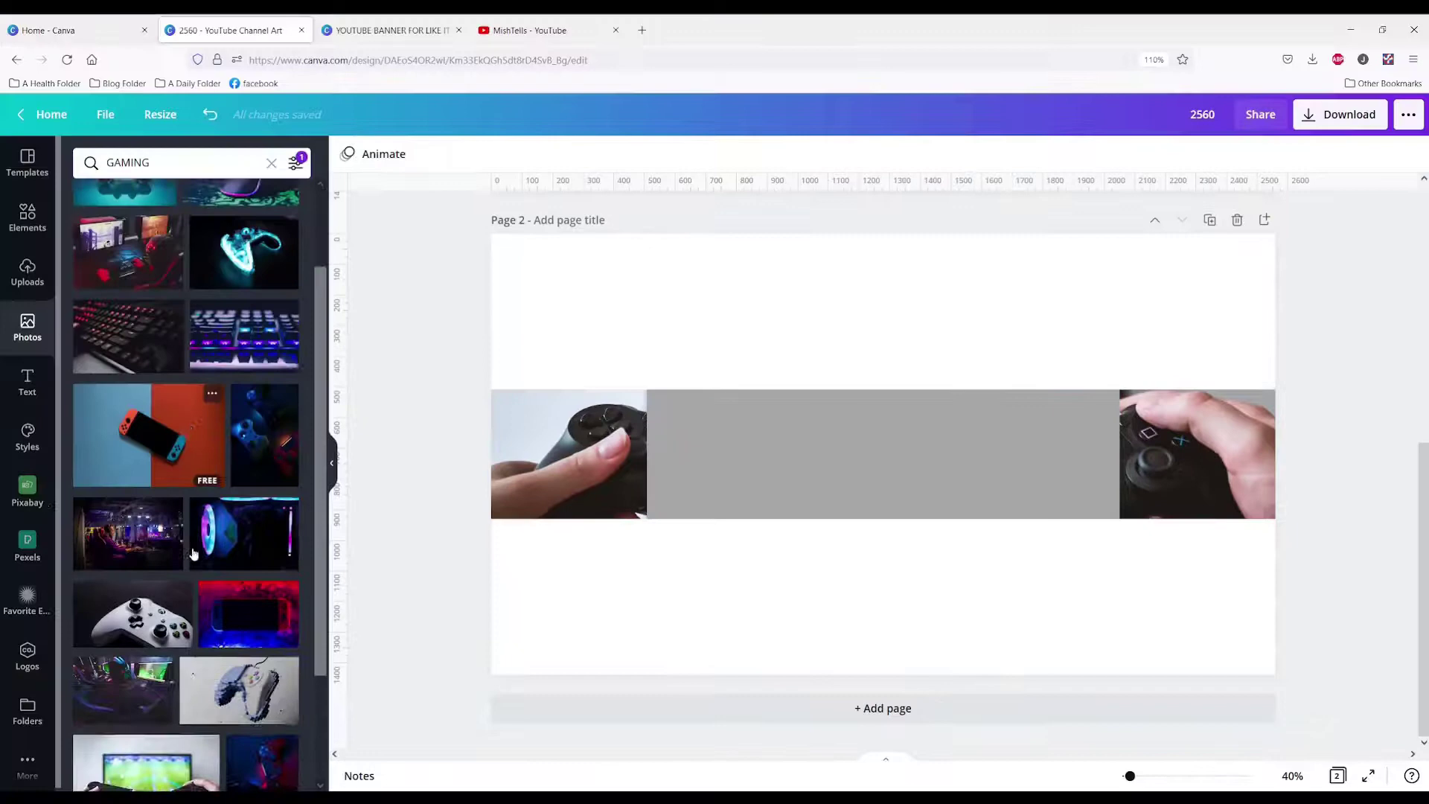
# Step: Add the photo of the woman playing on a couch to page 2, crop both sides closer to her and shrink it
pyautogui.scroll(-10, 231, 531)
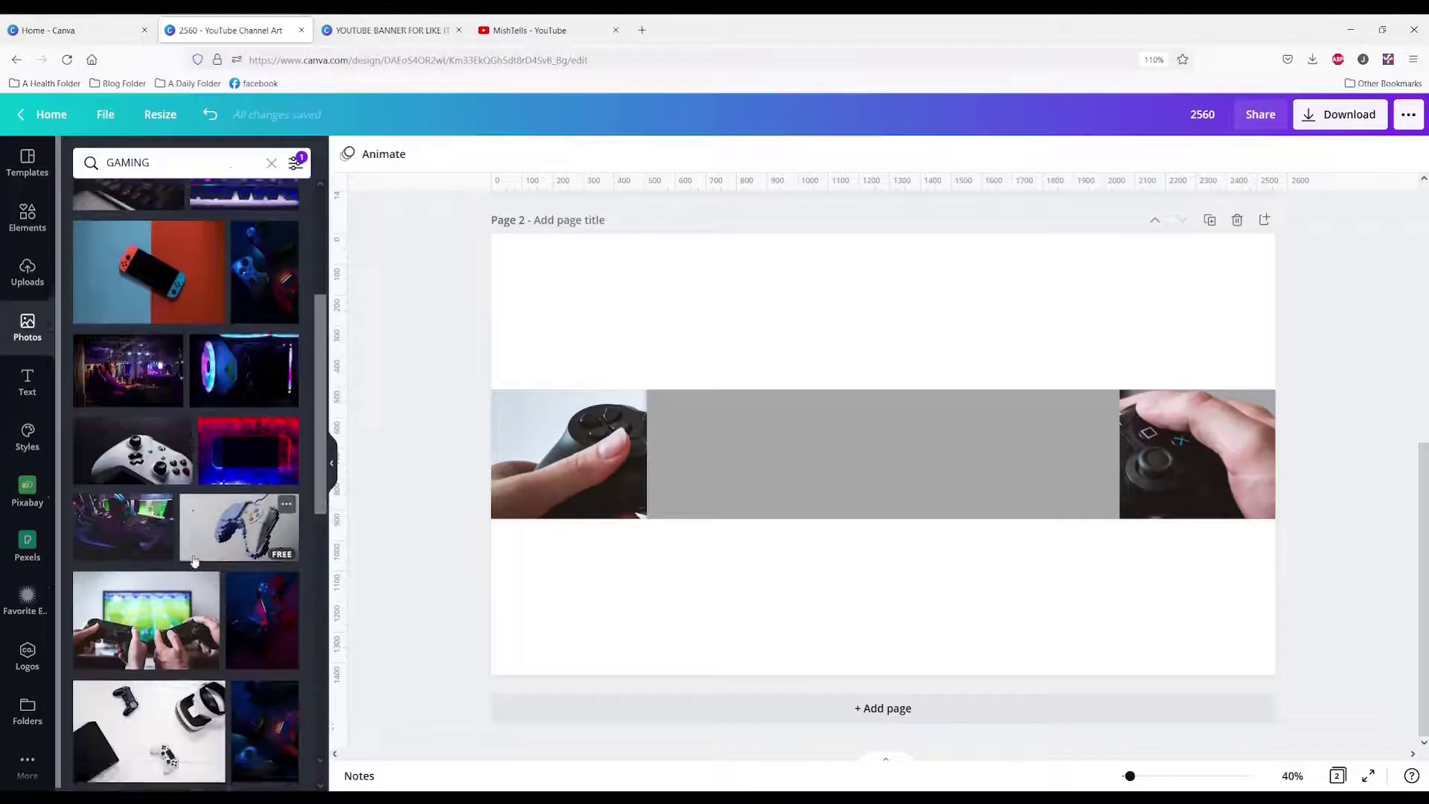
pyautogui.scroll(-10, 189, 563)
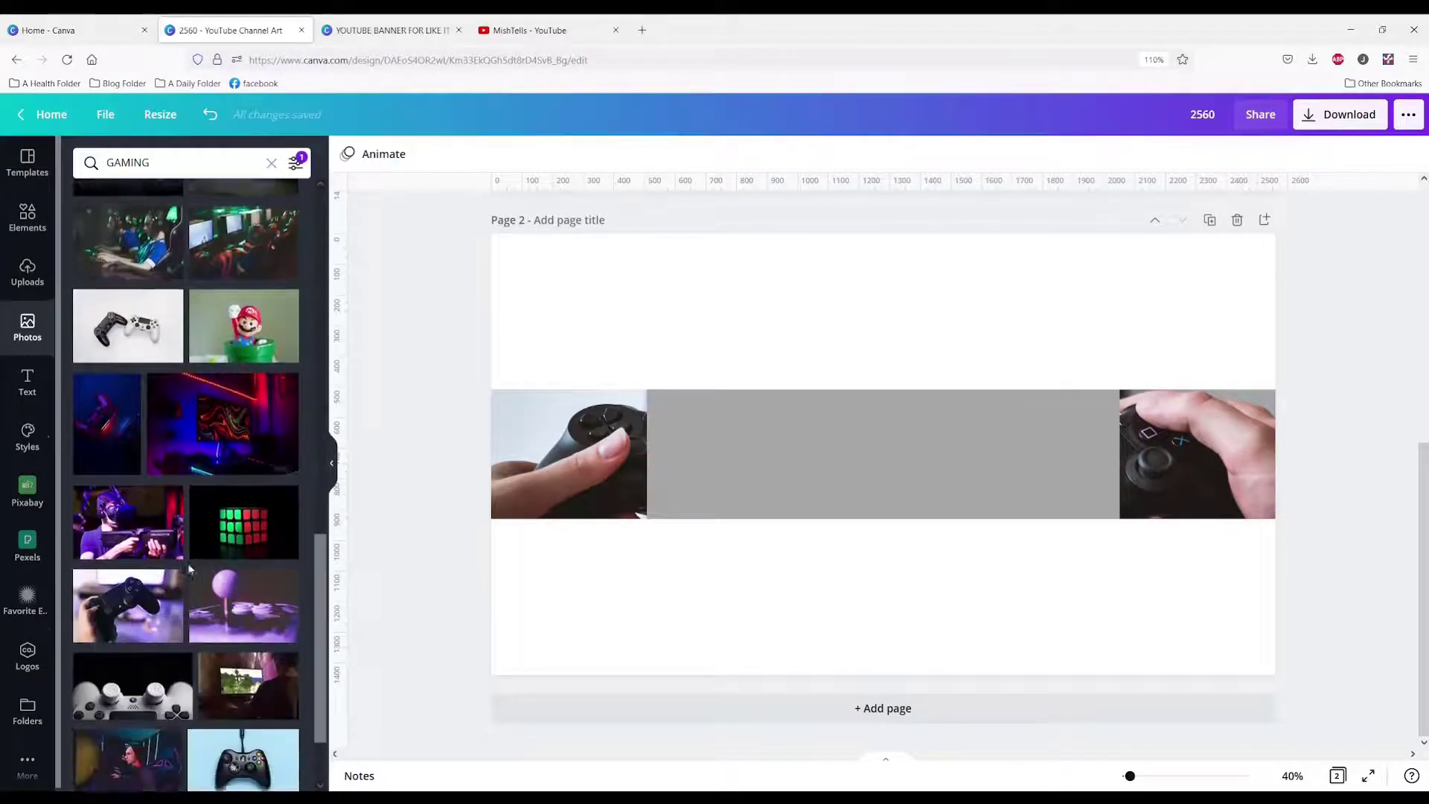
pyautogui.click(137, 261)
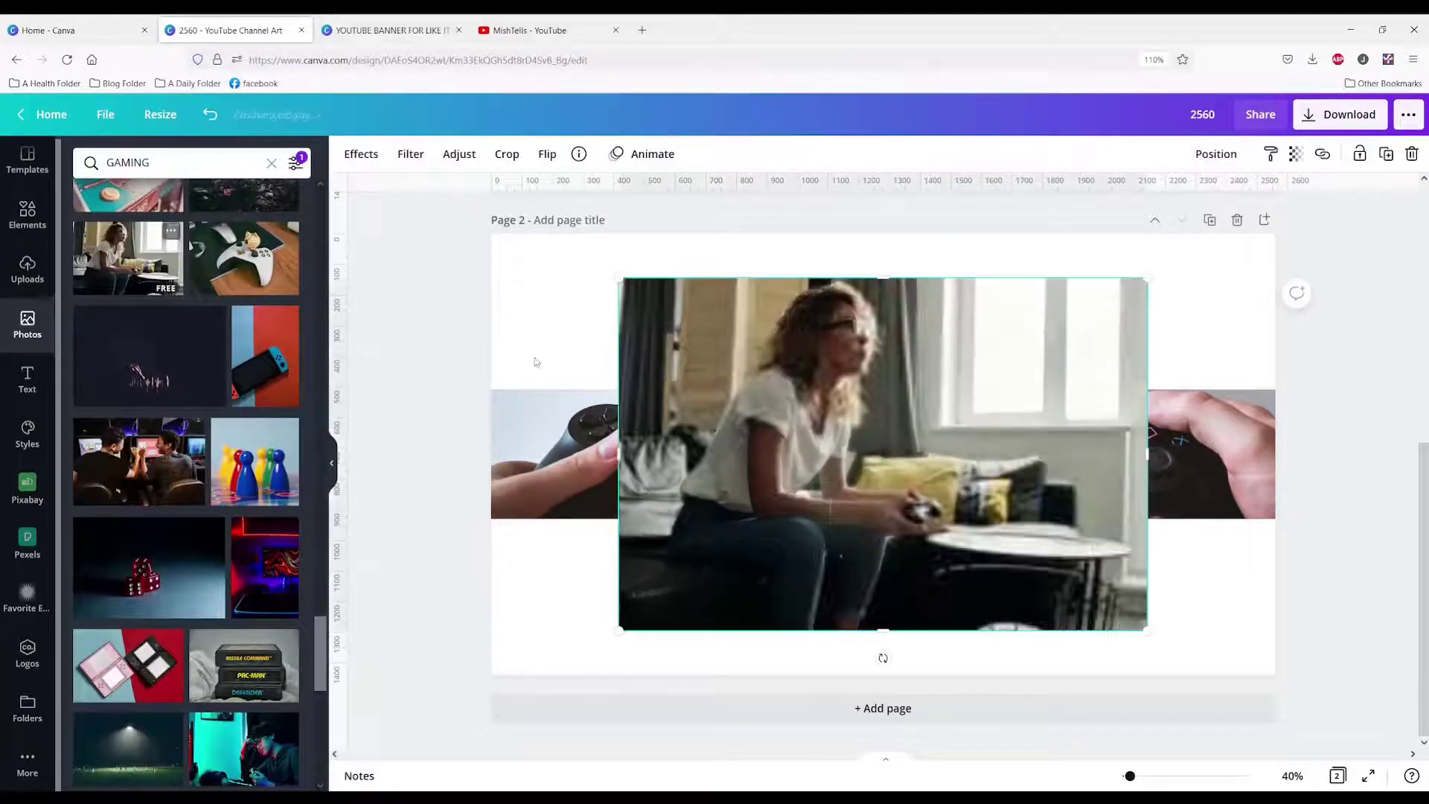
pyautogui.moveTo(823, 391); pyautogui.dragTo(755, 426)
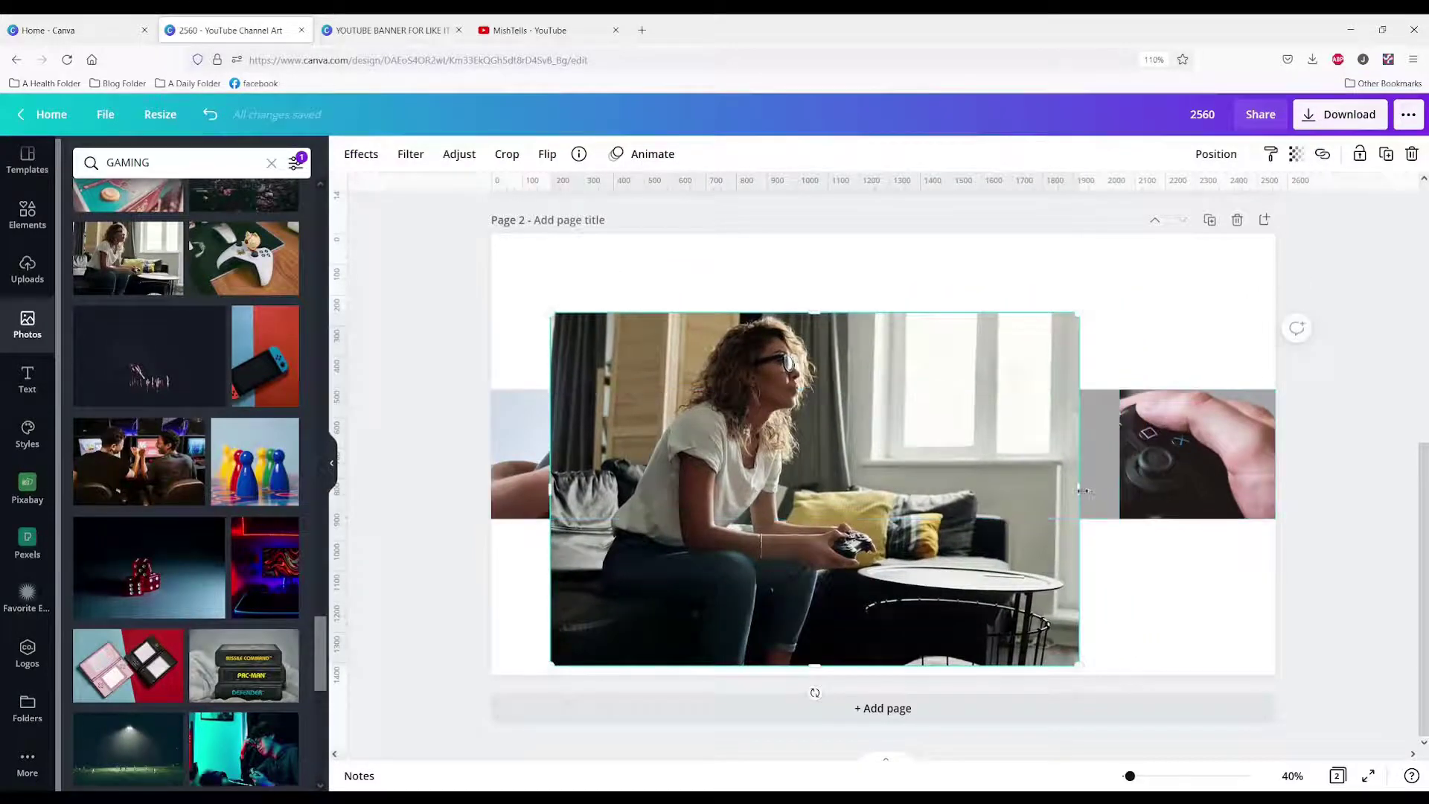
pyautogui.moveTo(1079, 489); pyautogui.dragTo(912, 520)
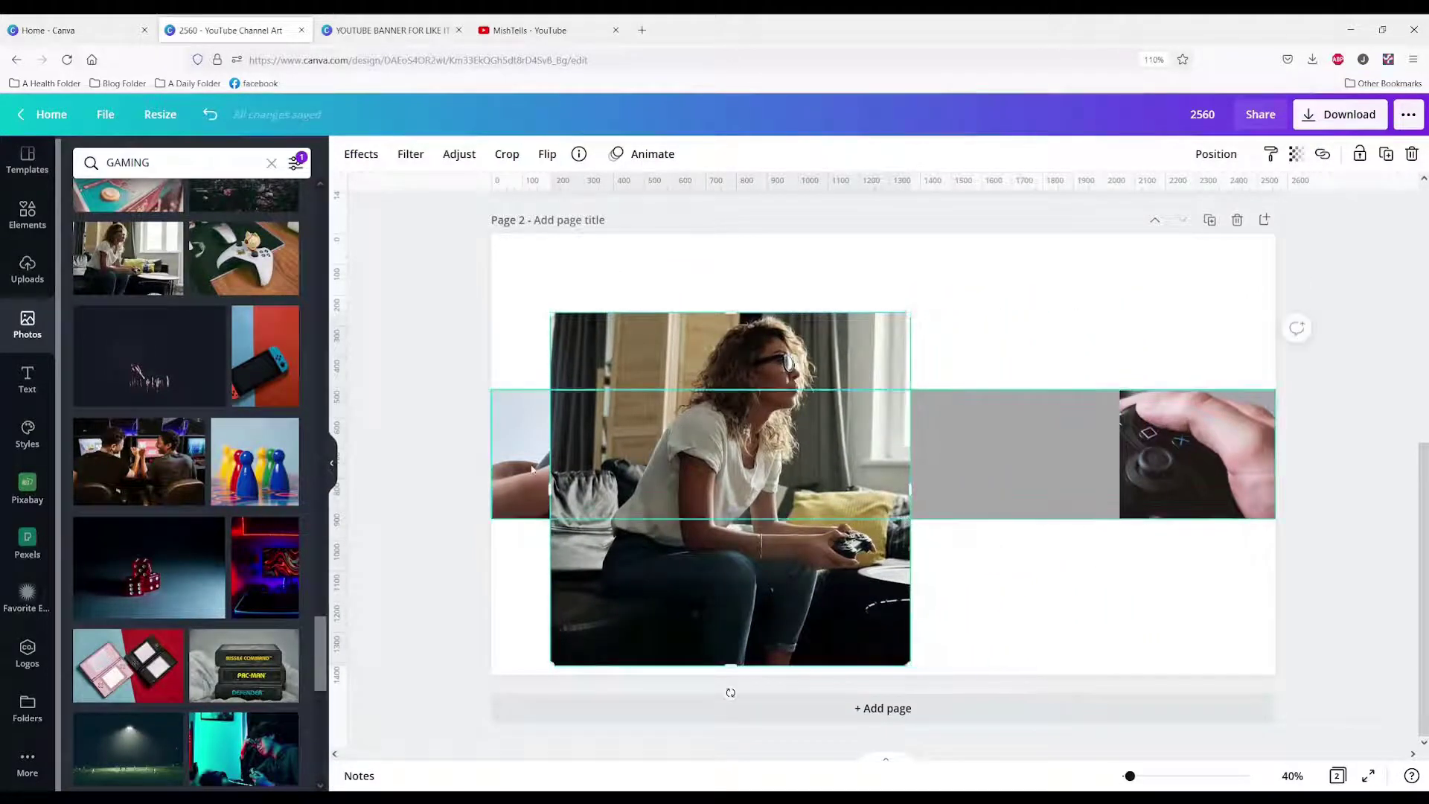
pyautogui.moveTo(552, 493); pyautogui.dragTo(571, 492)
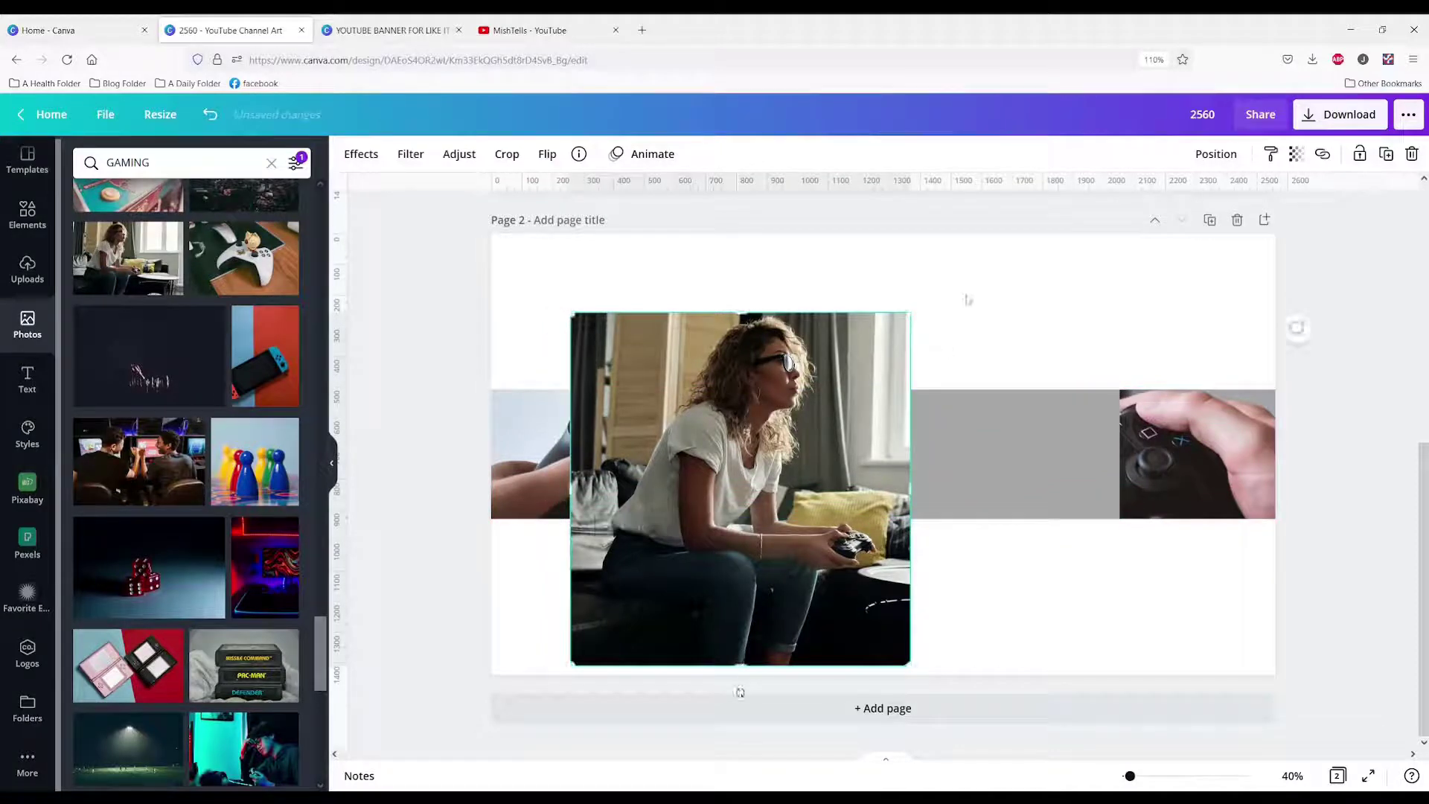
pyautogui.moveTo(915, 315); pyautogui.dragTo(772, 453)
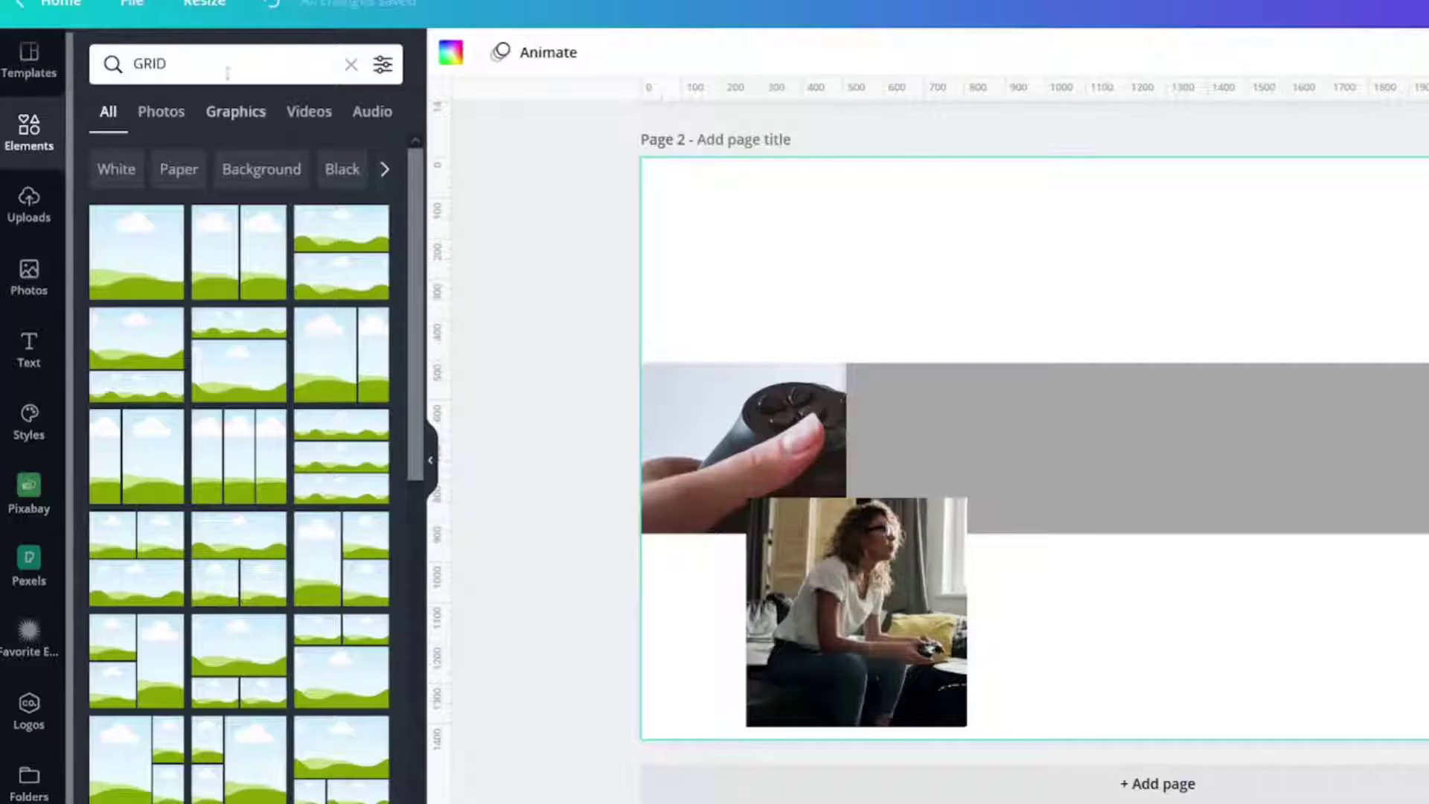
# Step: Search the elements for FRAME and add the square frame with a solid border to page 2
pyautogui.click(170, 158)
pyautogui.doubleClick(221, 55)
pyautogui.write('FRAME')
pyautogui.press('Return')
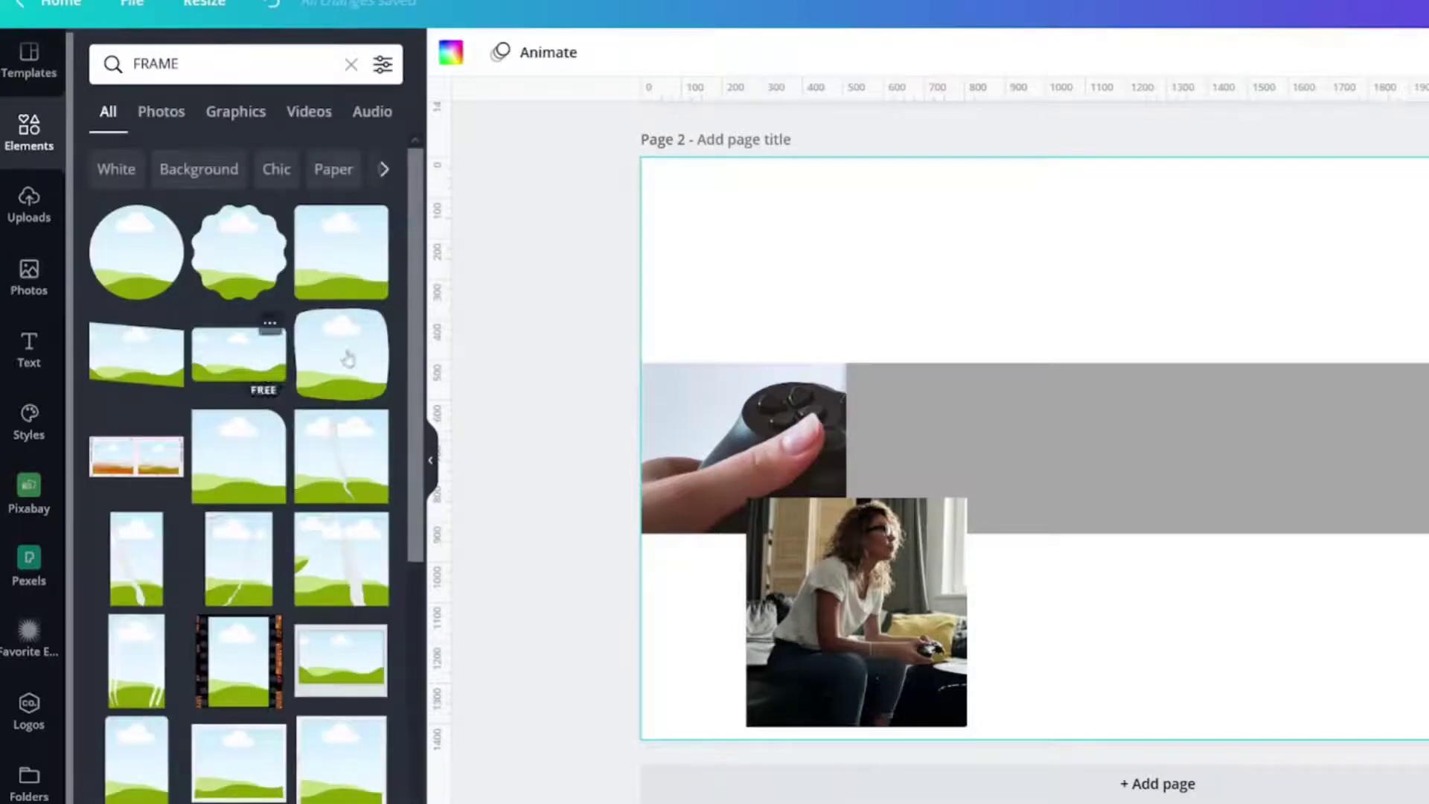
pyautogui.scroll(-6, 311, 443)
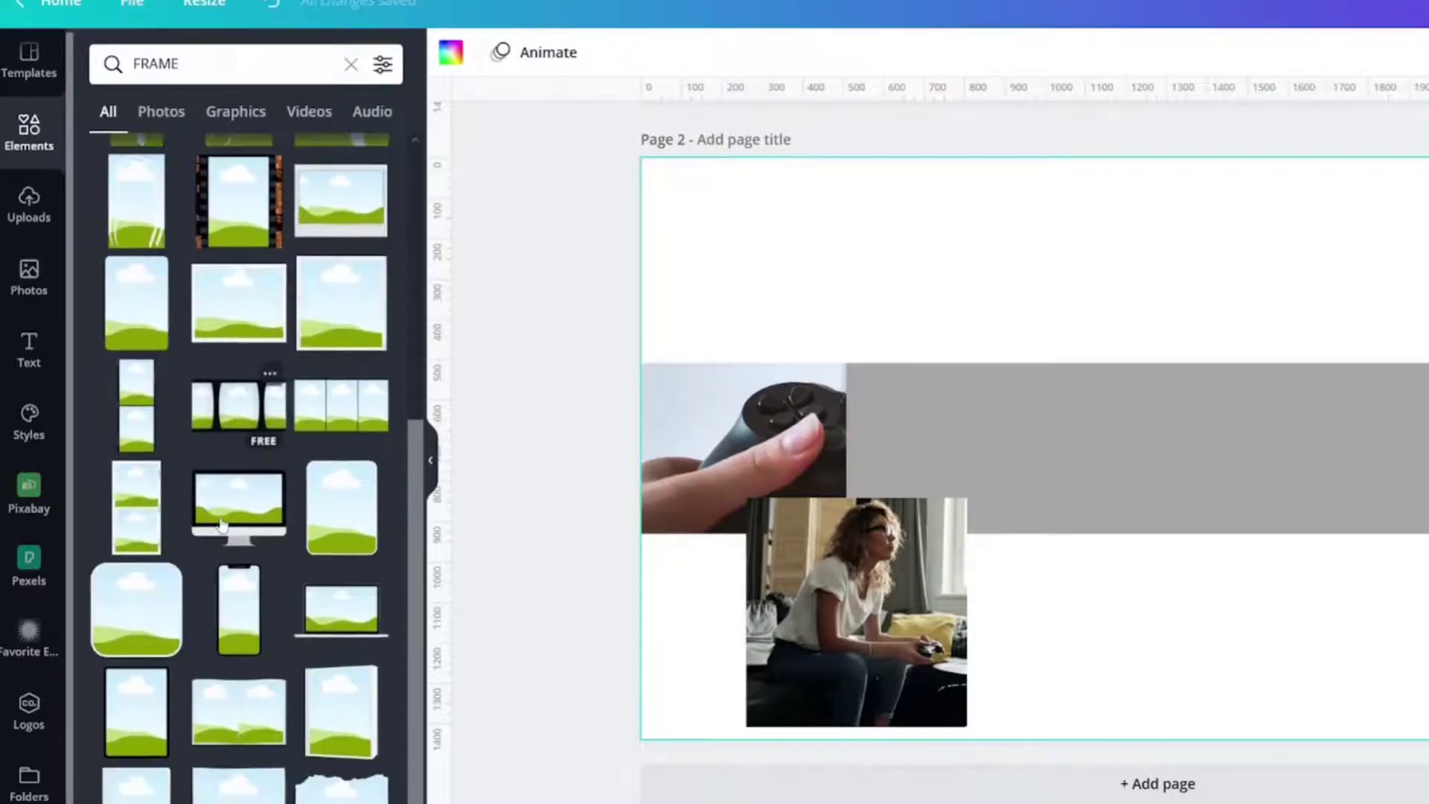
pyautogui.scroll(-1, 240, 509)
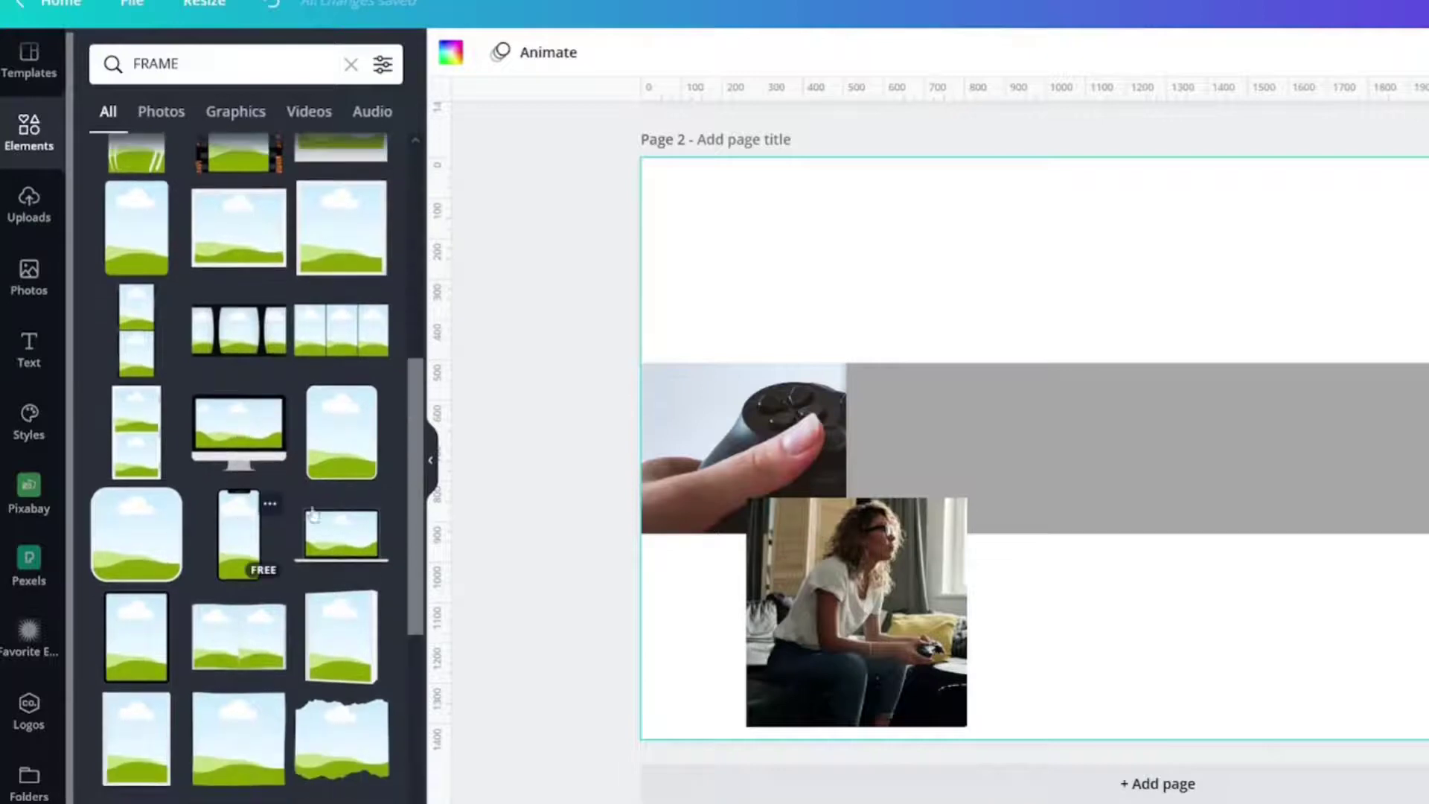
pyautogui.scroll(-5, 253, 521)
pyautogui.scroll(-12, 254, 566)
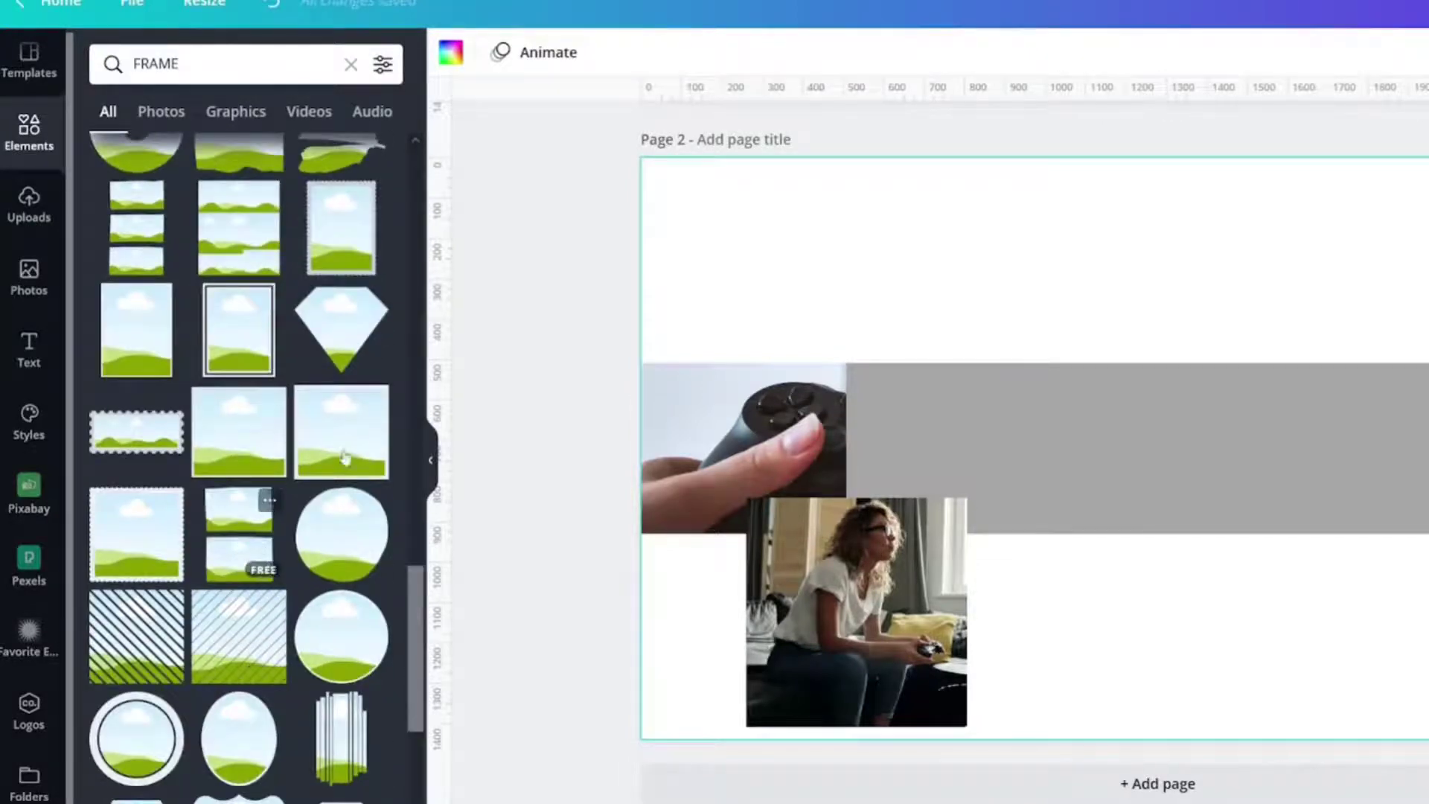
pyautogui.click(360, 434)
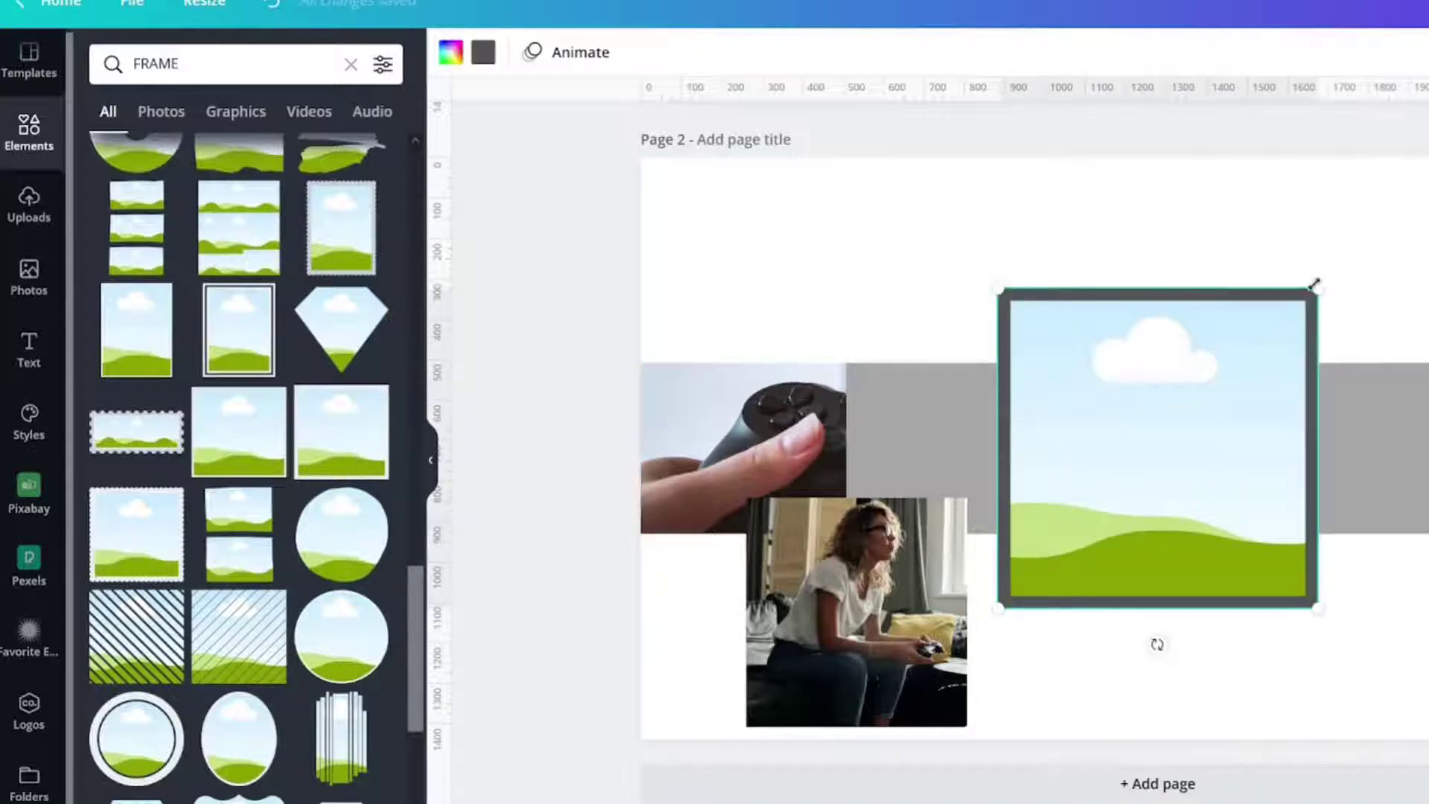
# Step: Shrink the square frame to about 423 x 423 px to match the height of the banner band
pyautogui.moveTo(1315, 284); pyautogui.dragTo(1227, 373)
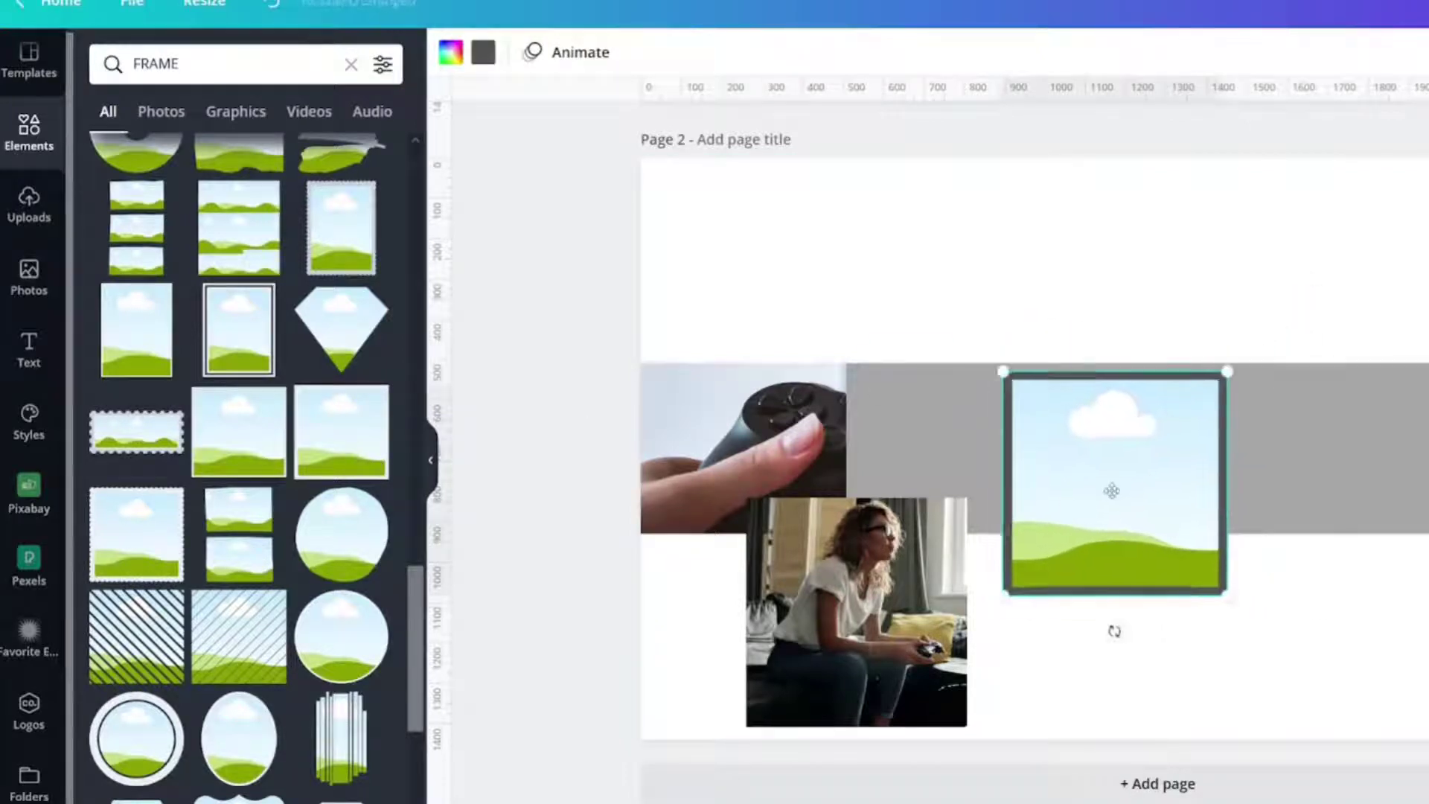
pyautogui.moveTo(1111, 491); pyautogui.dragTo(1115, 434)
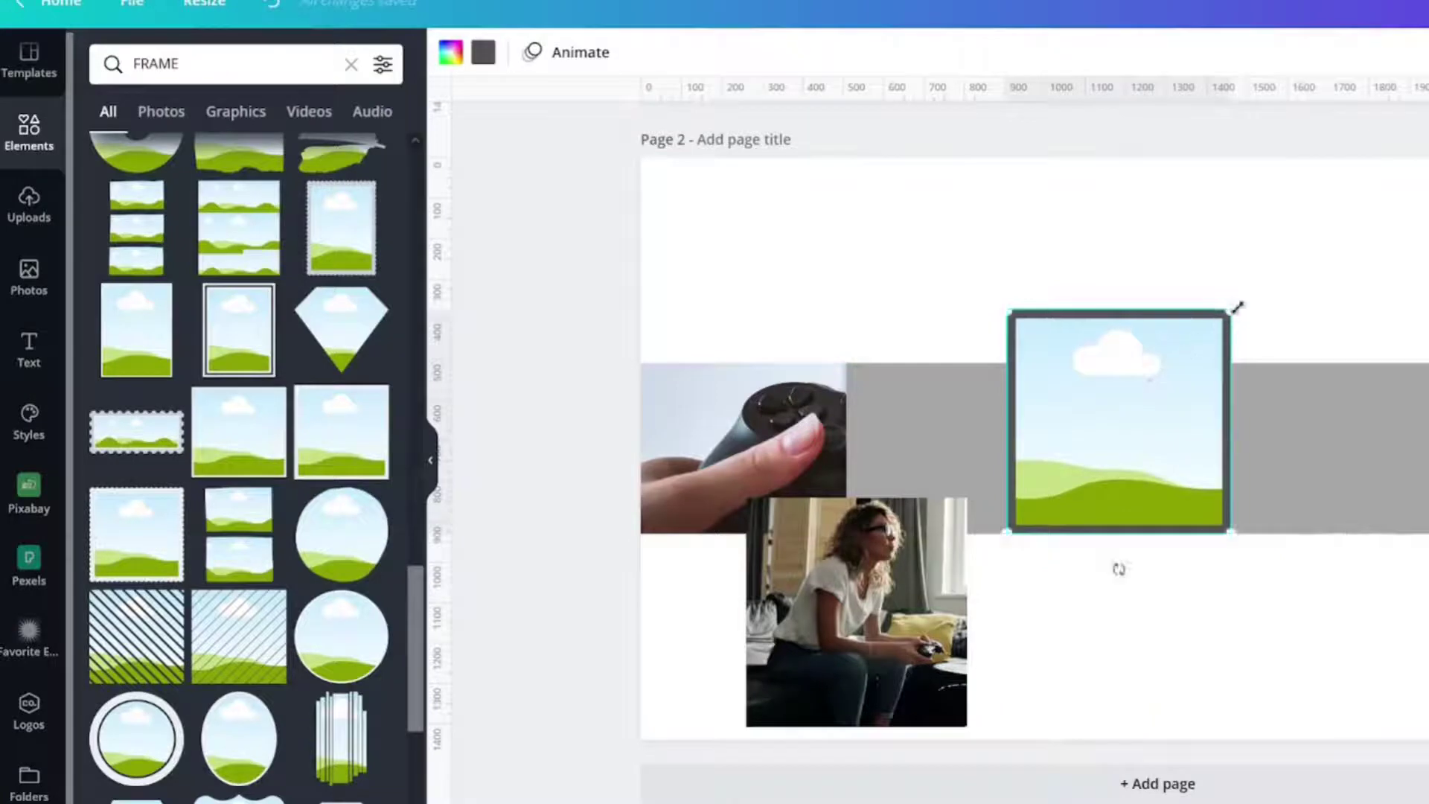
pyautogui.moveTo(1233, 311); pyautogui.dragTo(1186, 363)
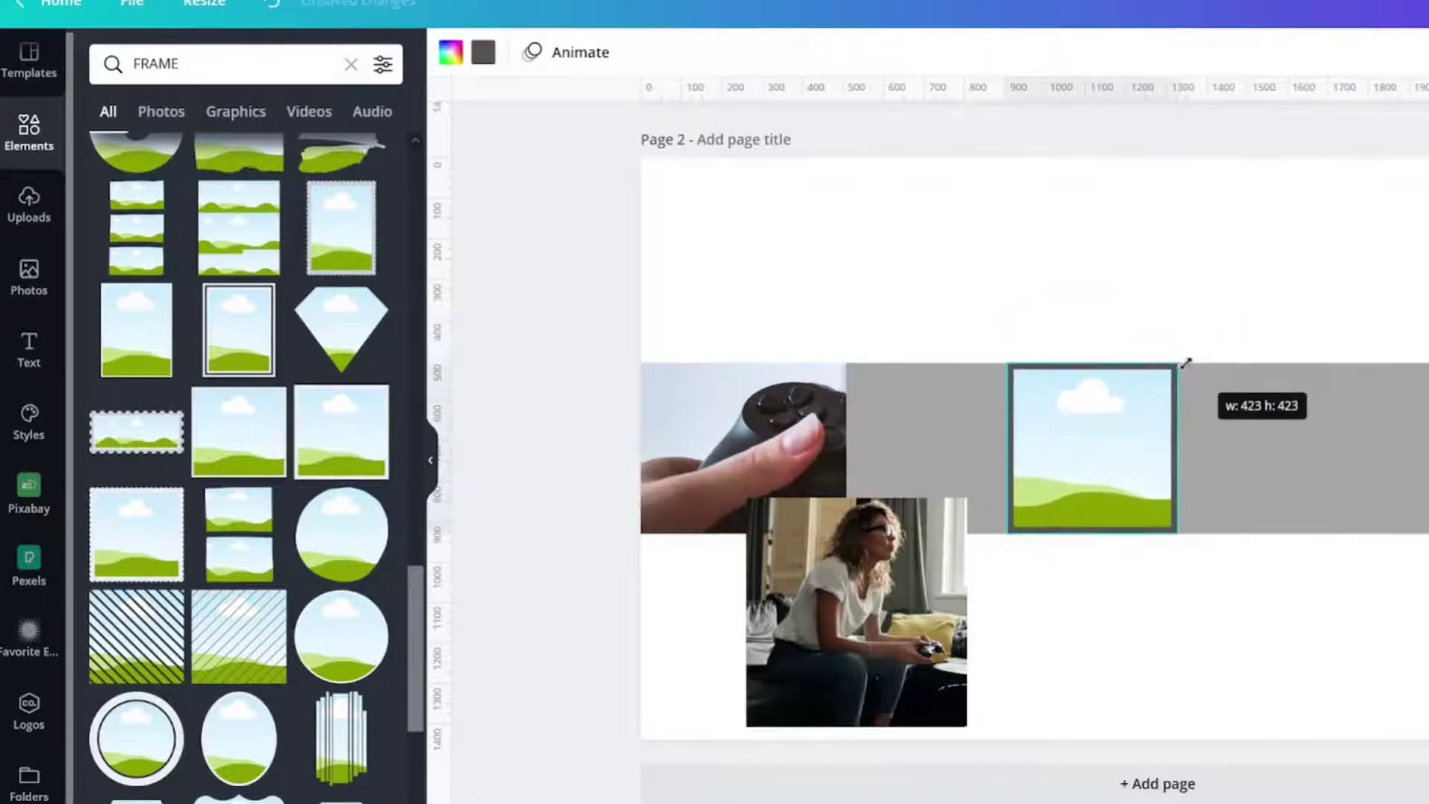
# Step: Fill the frame at the left end of the safe zone with the woman's photo and recolor its border red
pyautogui.moveTo(821, 589); pyautogui.dragTo(897, 484)
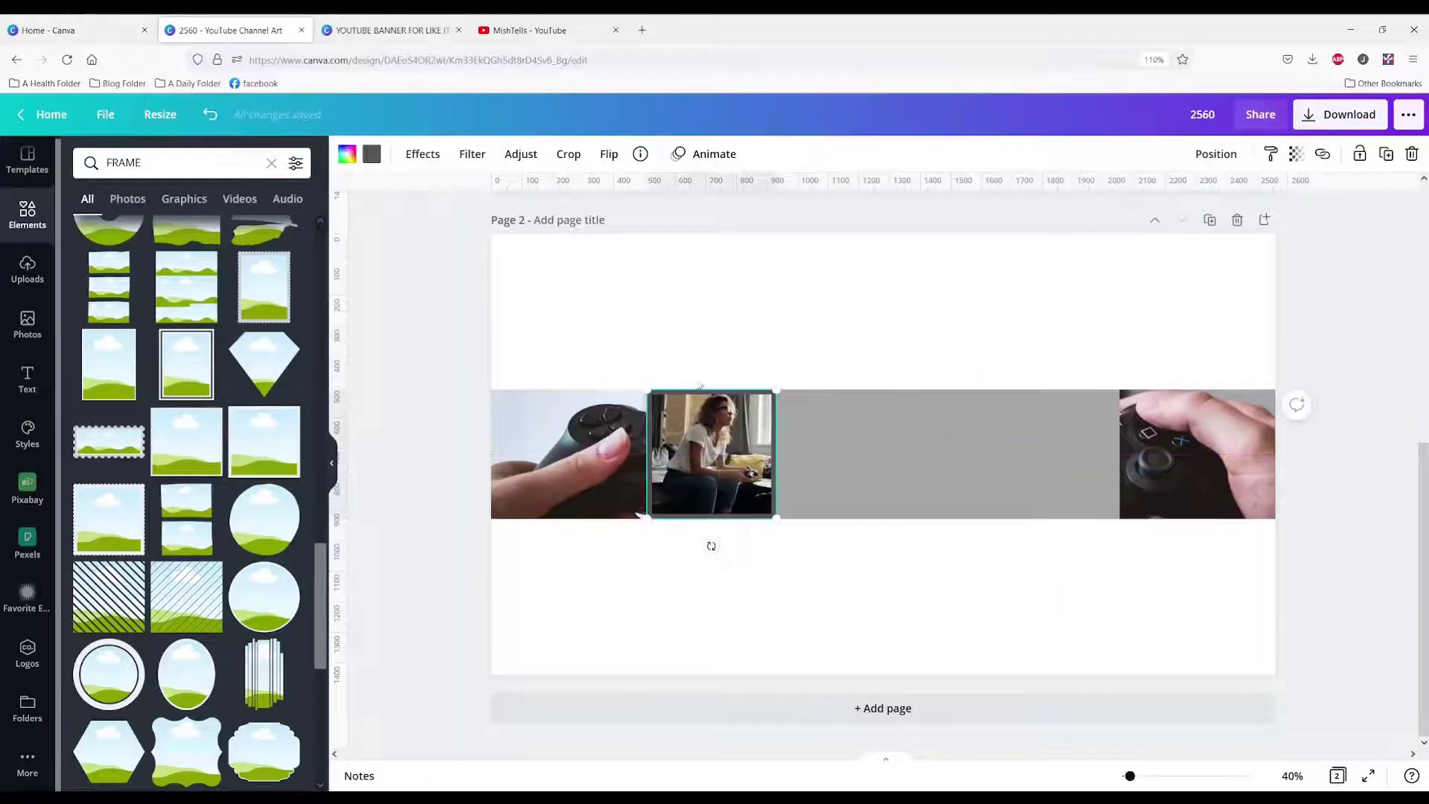
pyautogui.click(373, 155)
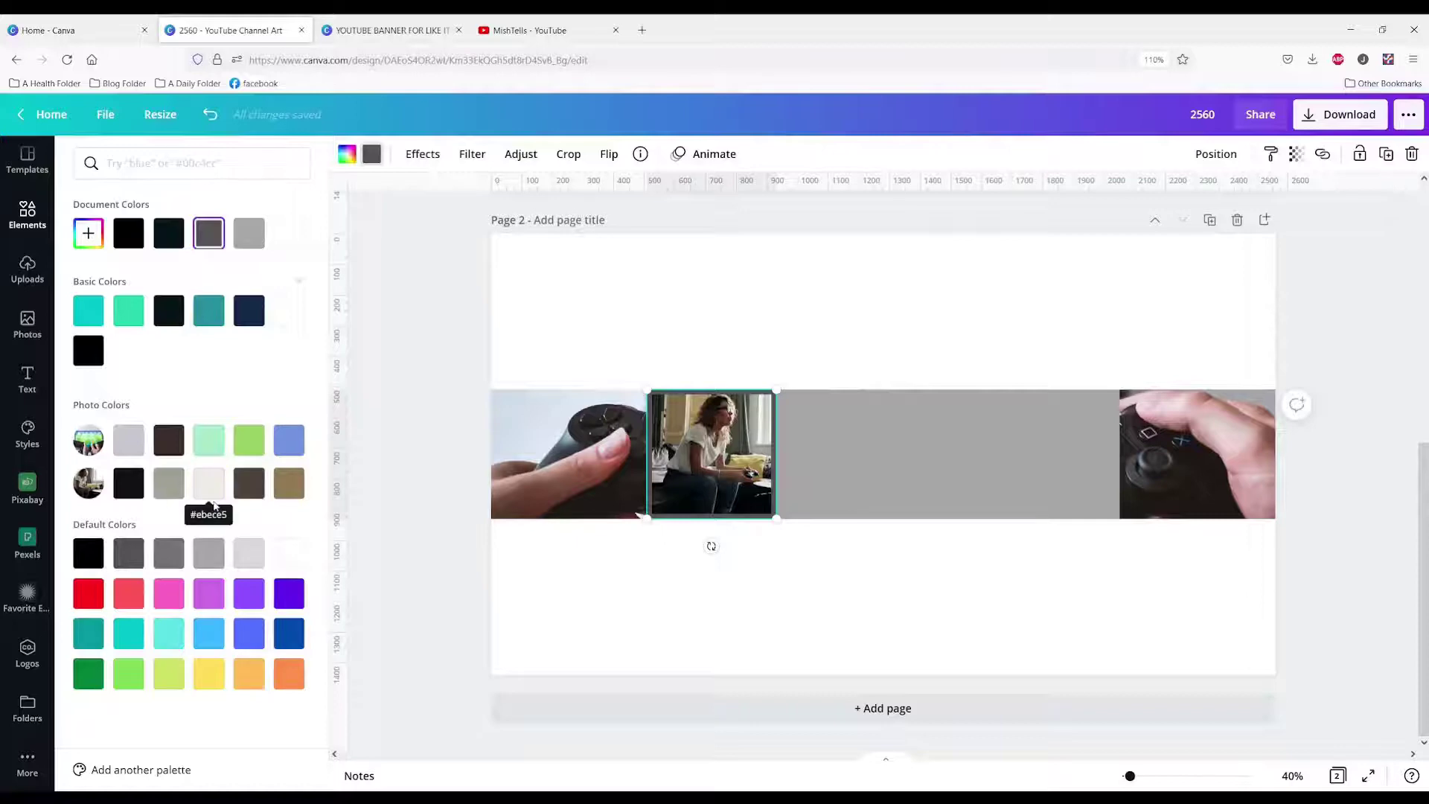
pyautogui.click(87, 593)
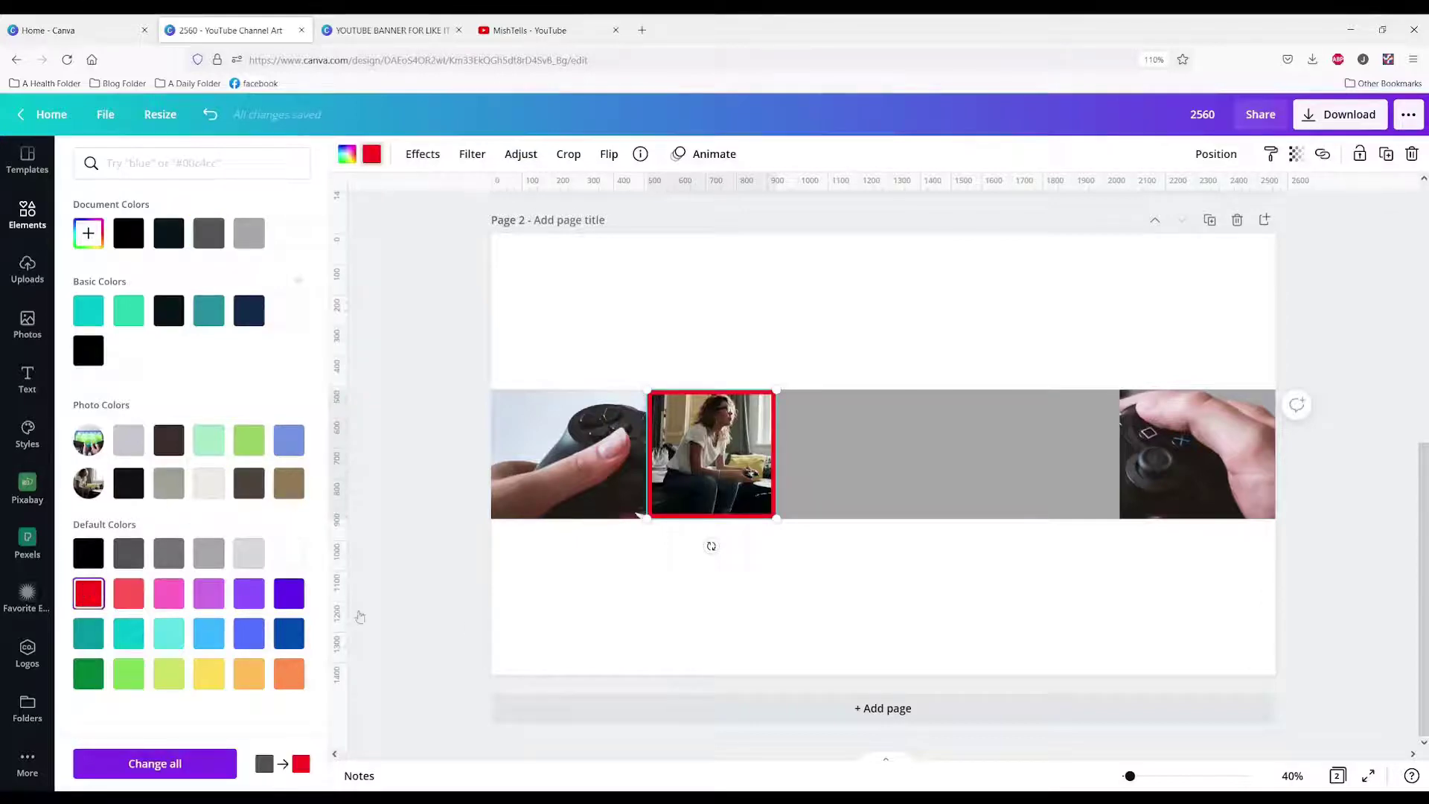
# Step: Set the transparency of the light gray safe-zone grid to 78
pyautogui.click(931, 455)
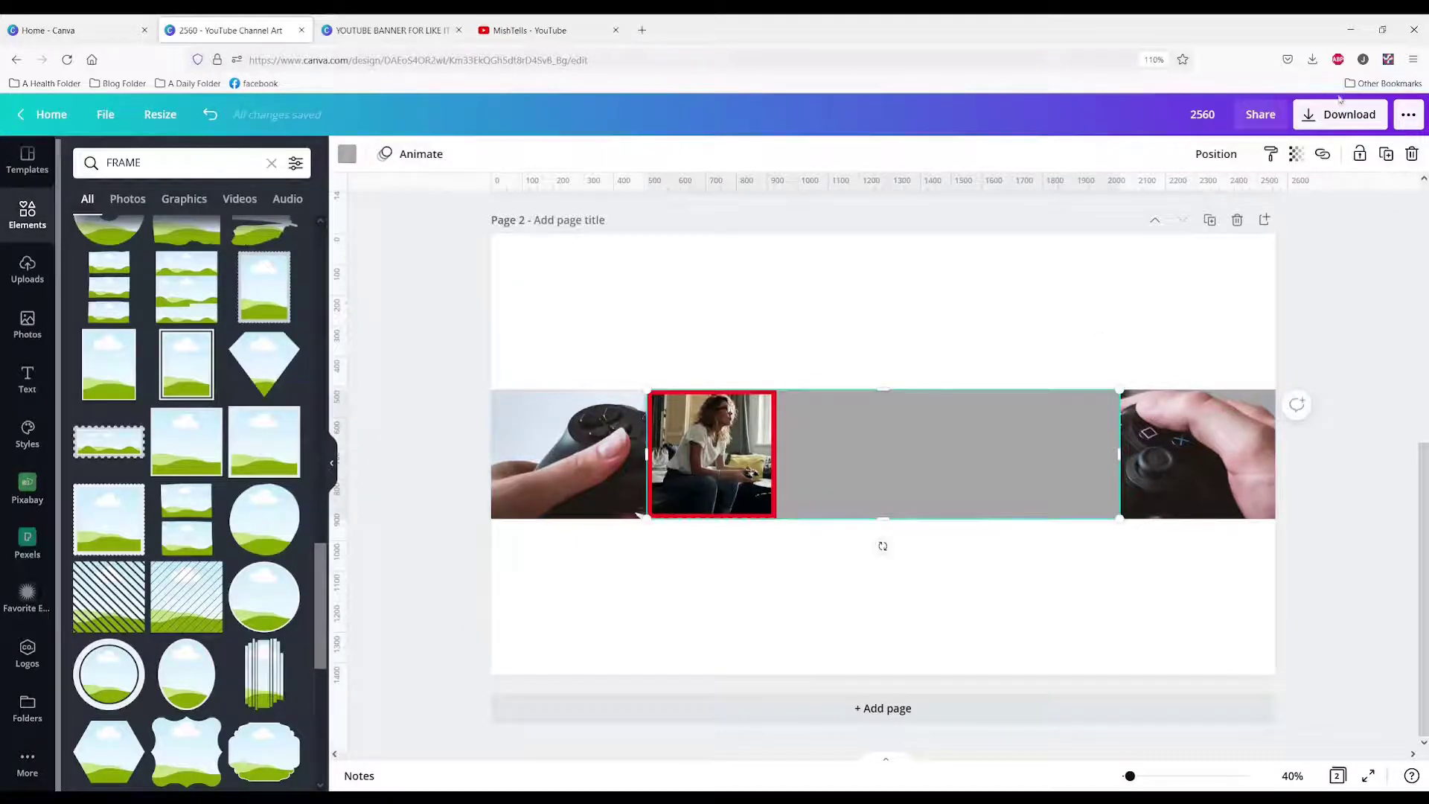
pyautogui.click(1294, 154)
pyautogui.moveTo(1238, 201); pyautogui.dragTo(1226, 214)
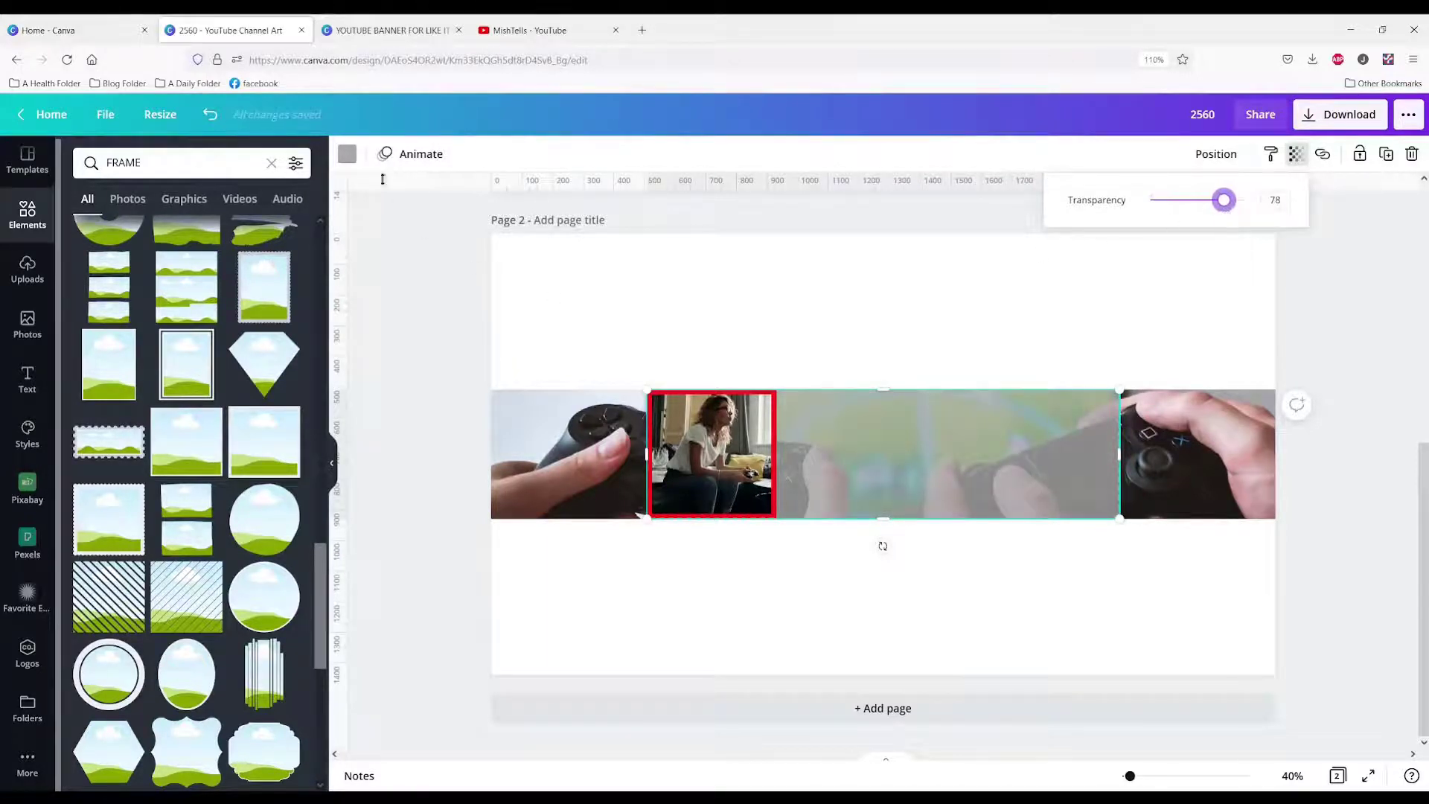
# Step: Try red as the color of the semi-transparent safe-zone grid
pyautogui.click(347, 156)
pyautogui.click(303, 241)
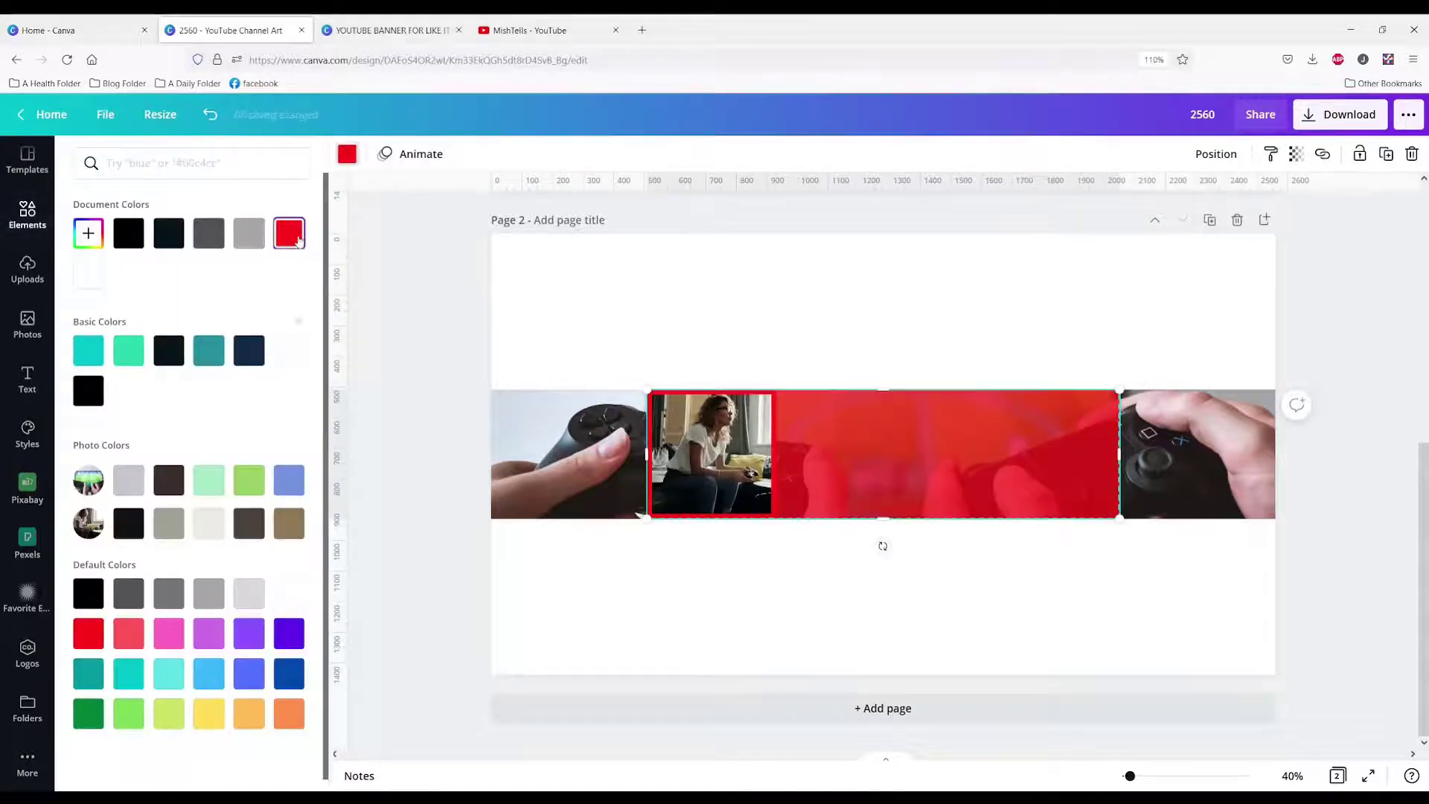
pyautogui.click(787, 276)
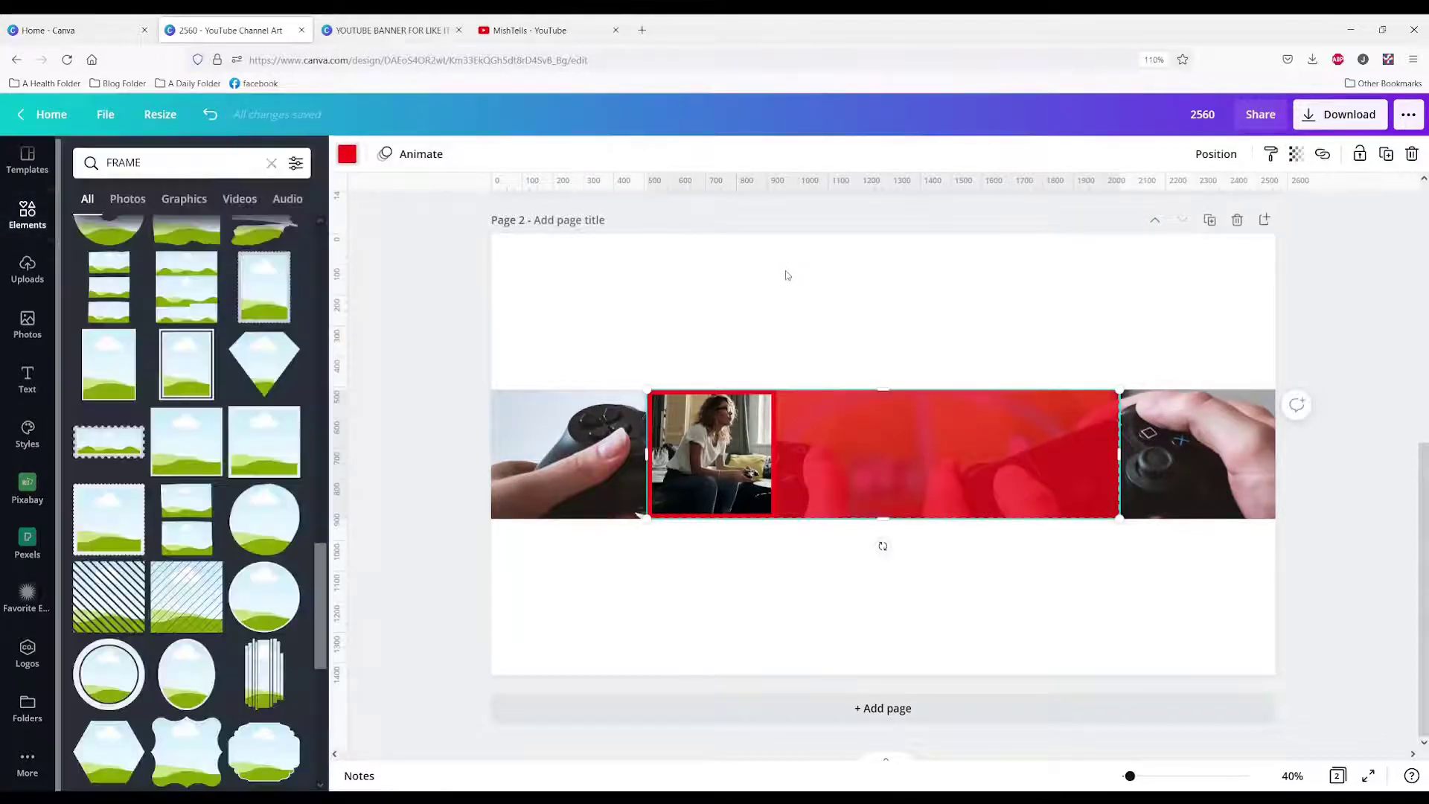
# Step: Recolor the semi-transparent safe-zone grid white
pyautogui.click(924, 432)
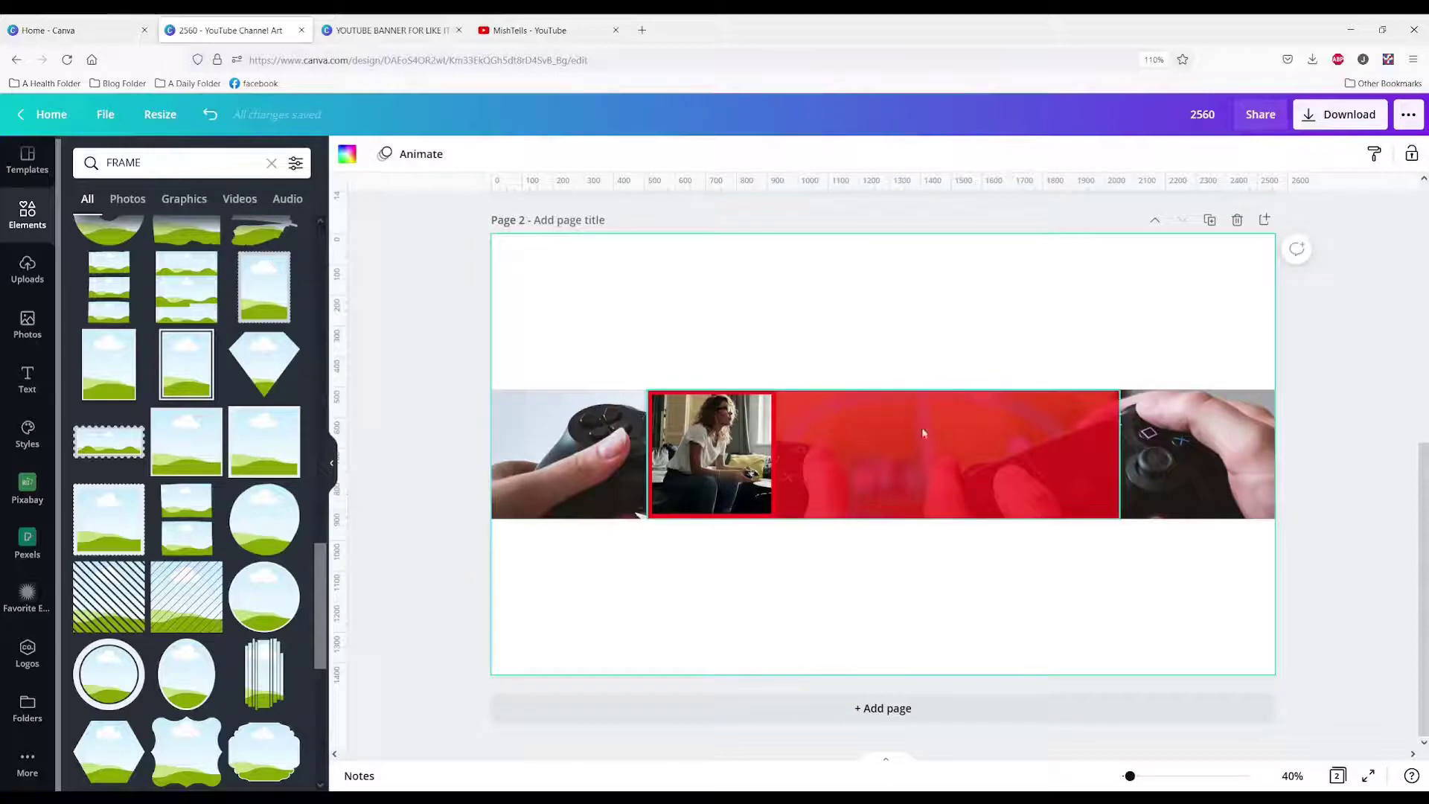
pyautogui.click(348, 154)
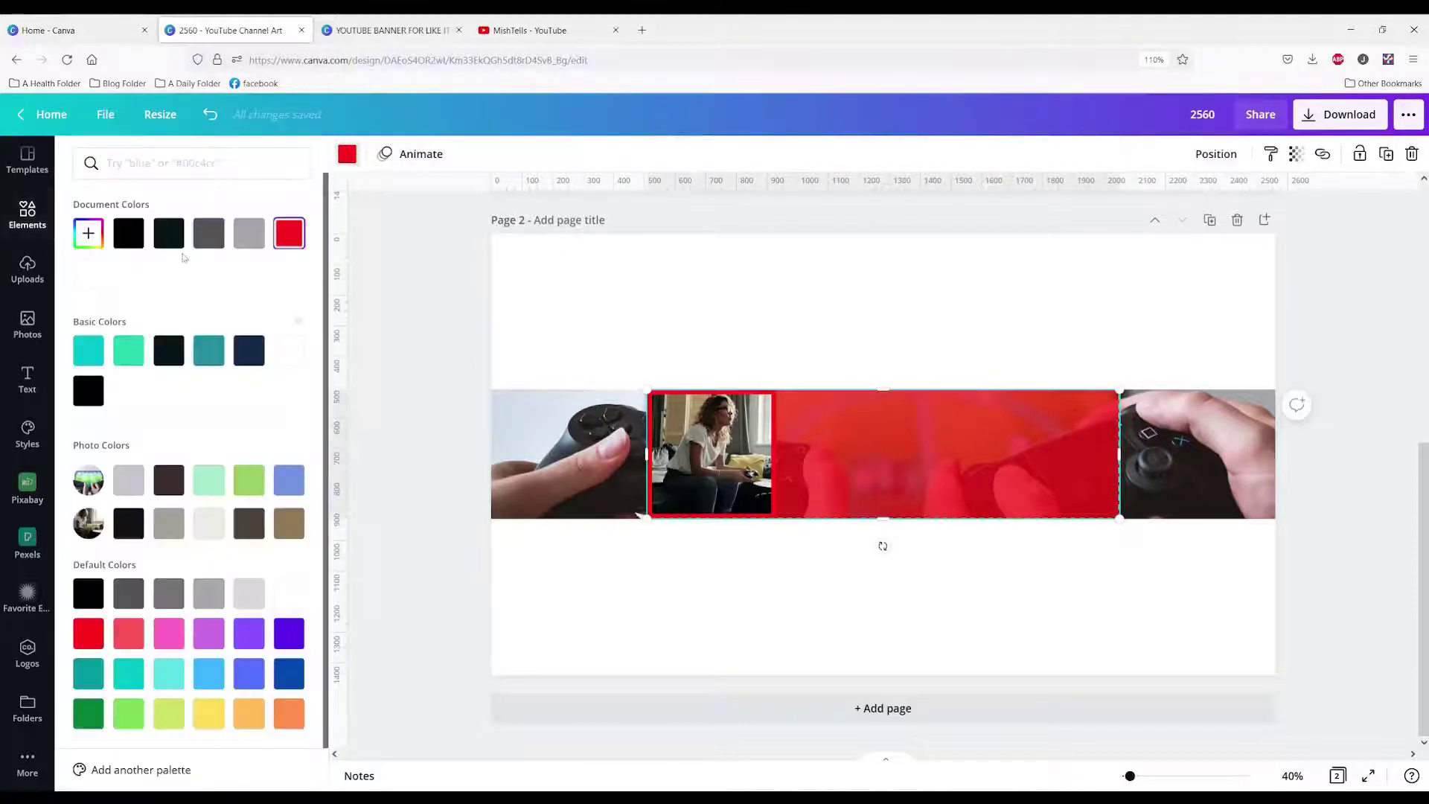
pyautogui.click(92, 280)
pyautogui.click(767, 304)
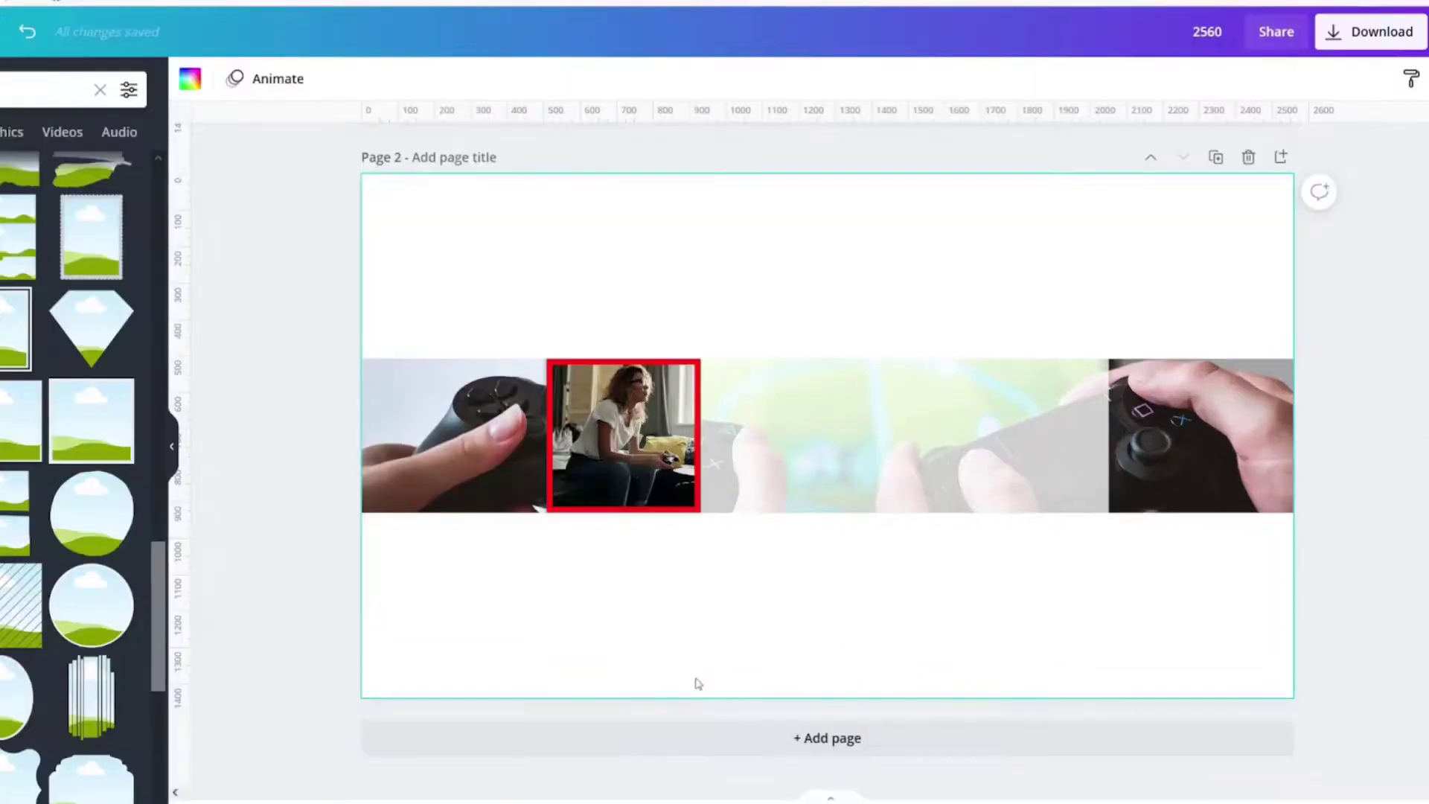
# Step: Add a text line reading GAMERS UNITE at the top of the light safe-zone area
pyautogui.press('t')
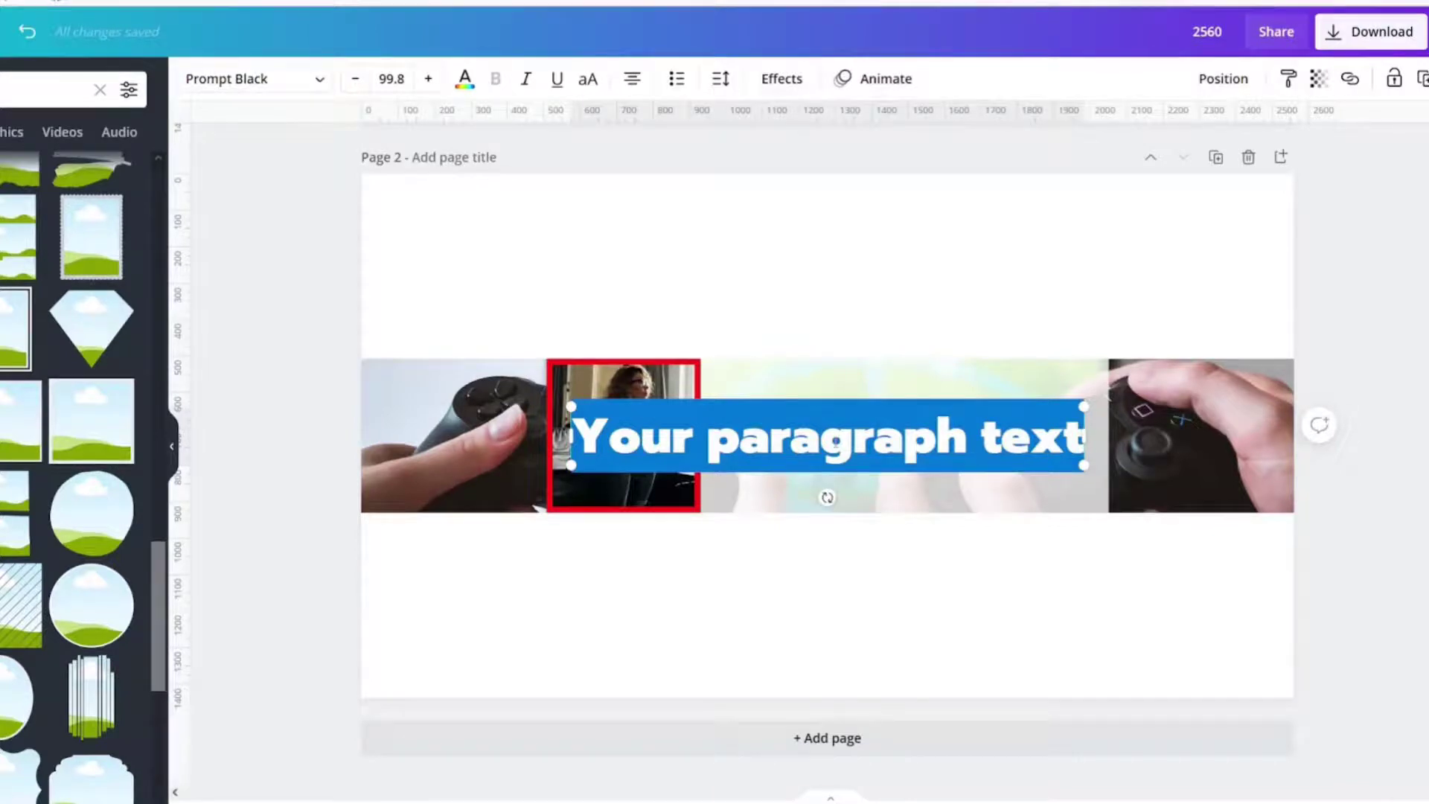
pyautogui.write('gal')
pyautogui.press('BackSpace')
pyautogui.press('BackSpace')
pyautogui.press('BackSpace')
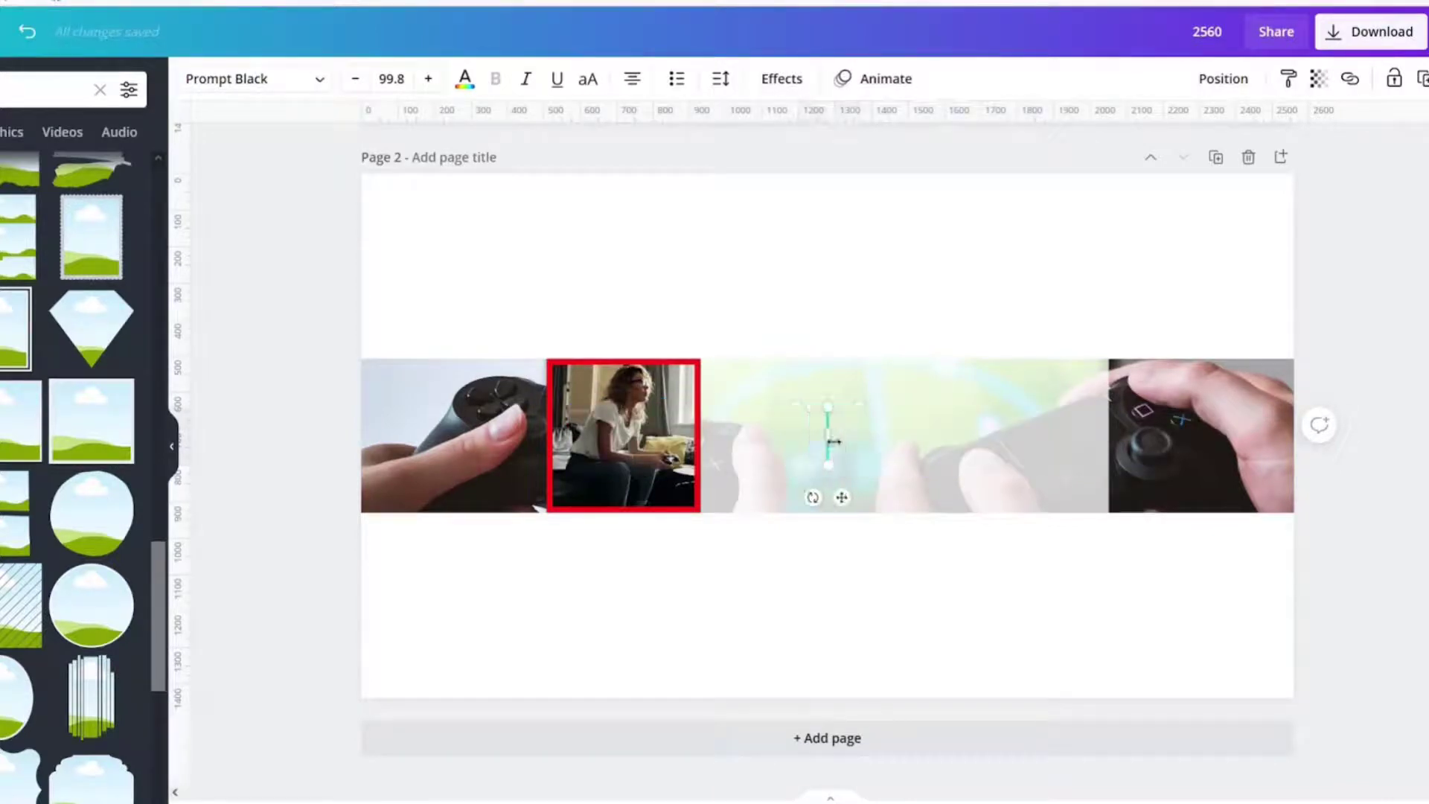
pyautogui.write('GAMERS UNITE')
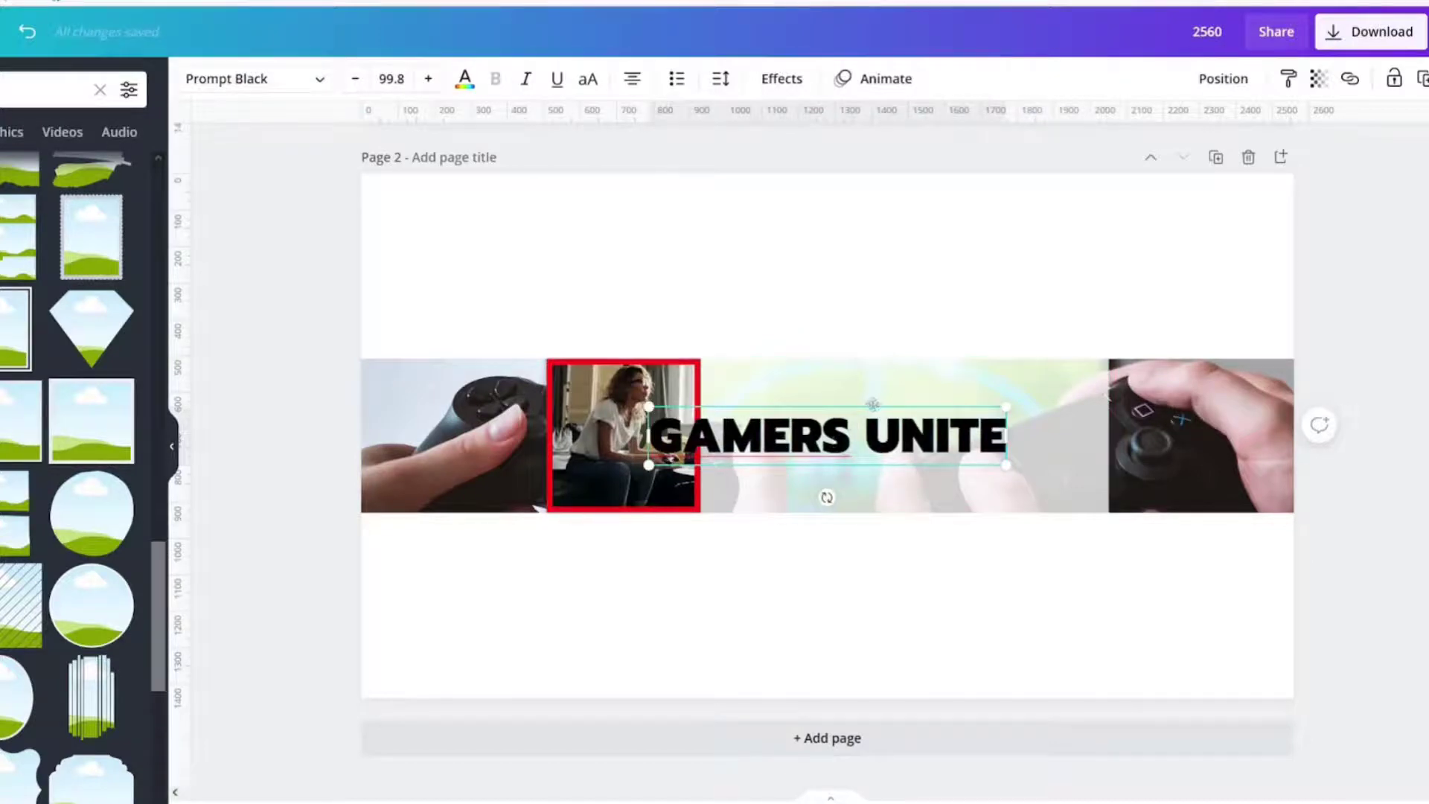
# Step: Add a second text line reading LIVE STREAM and place it directly below GAMERS UNITE
pyautogui.click(839, 647)
pyautogui.write('tLIVGES')
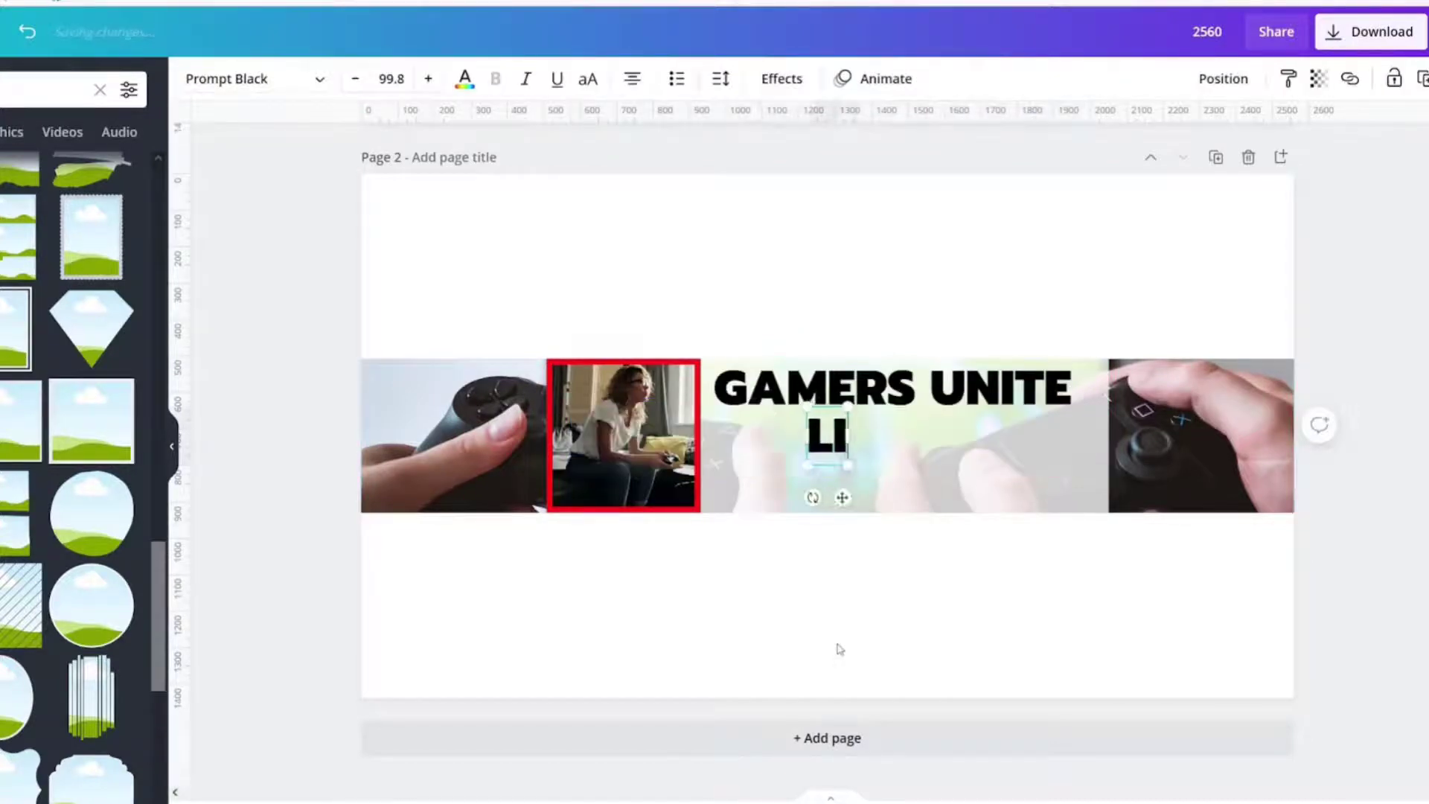
pyautogui.press('BackSpace')
pyautogui.press('BackSpace')
pyautogui.press('BackSpace')
pyautogui.write('E STREAMS')
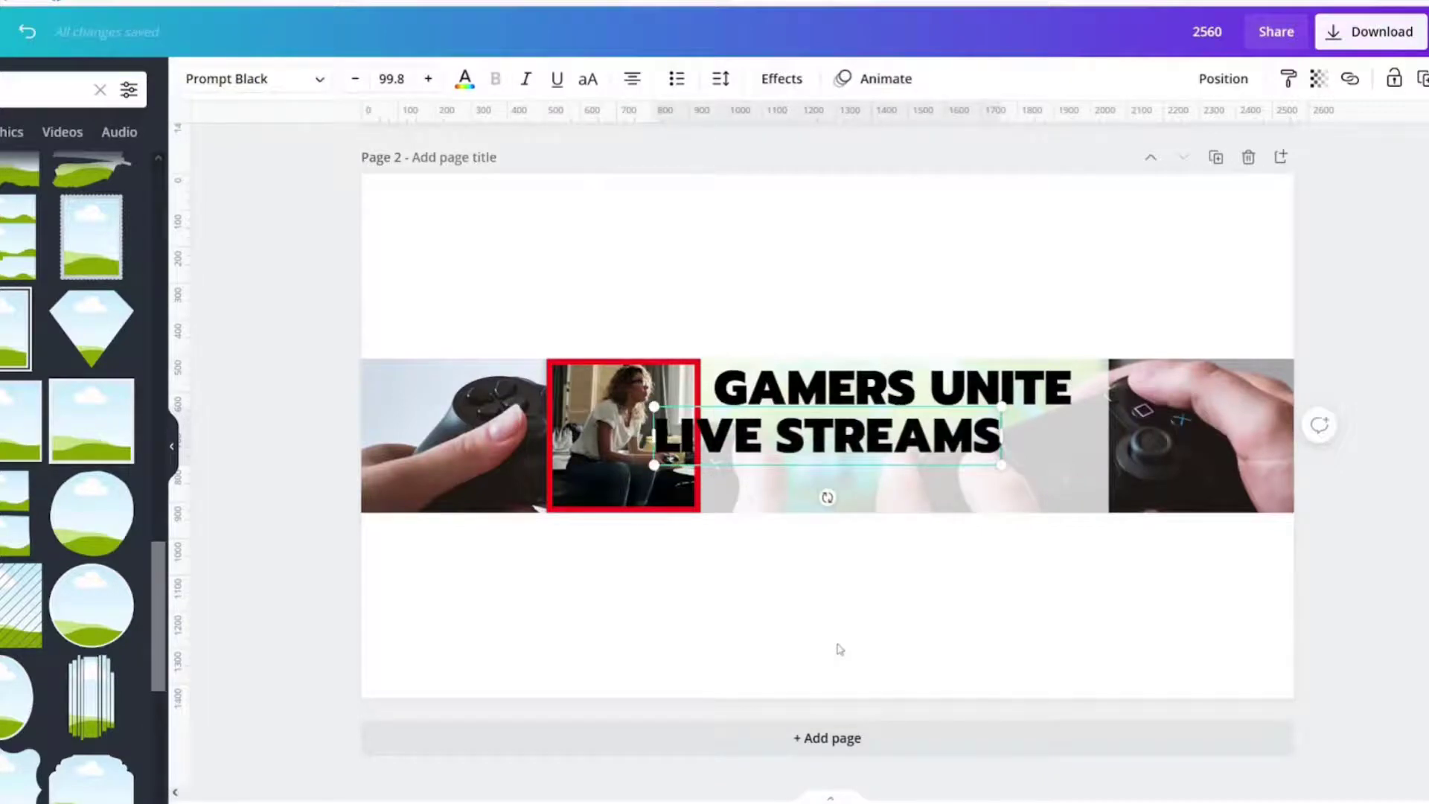
pyautogui.press('BackSpace')
pyautogui.moveTo(886, 403); pyautogui.dragTo(966, 395)
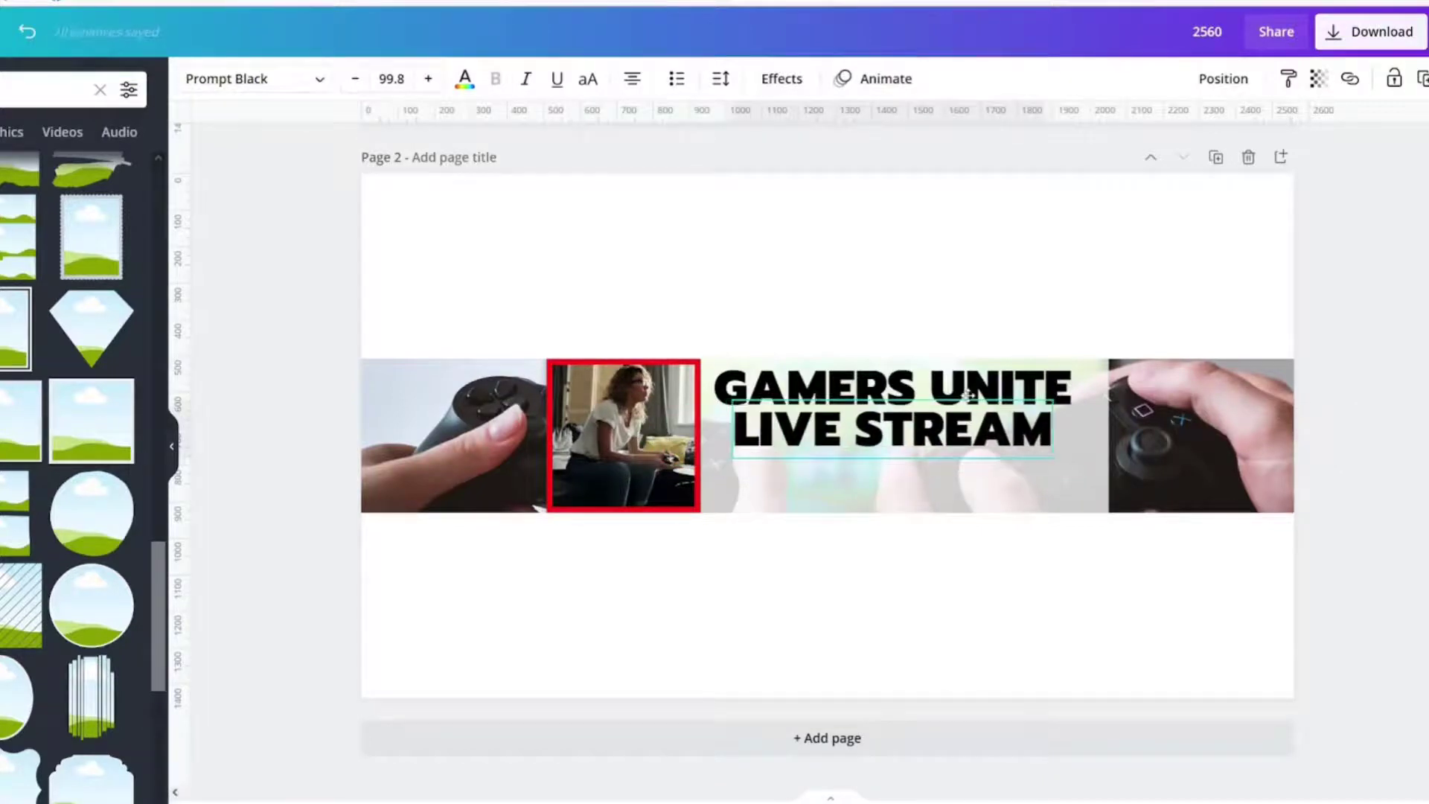
# Step: Add a third text line reading FRIDAY 8PM and place it centered below LIVE STREAM
pyautogui.click(903, 587)
pyautogui.write('tFRIDAY 8PM')
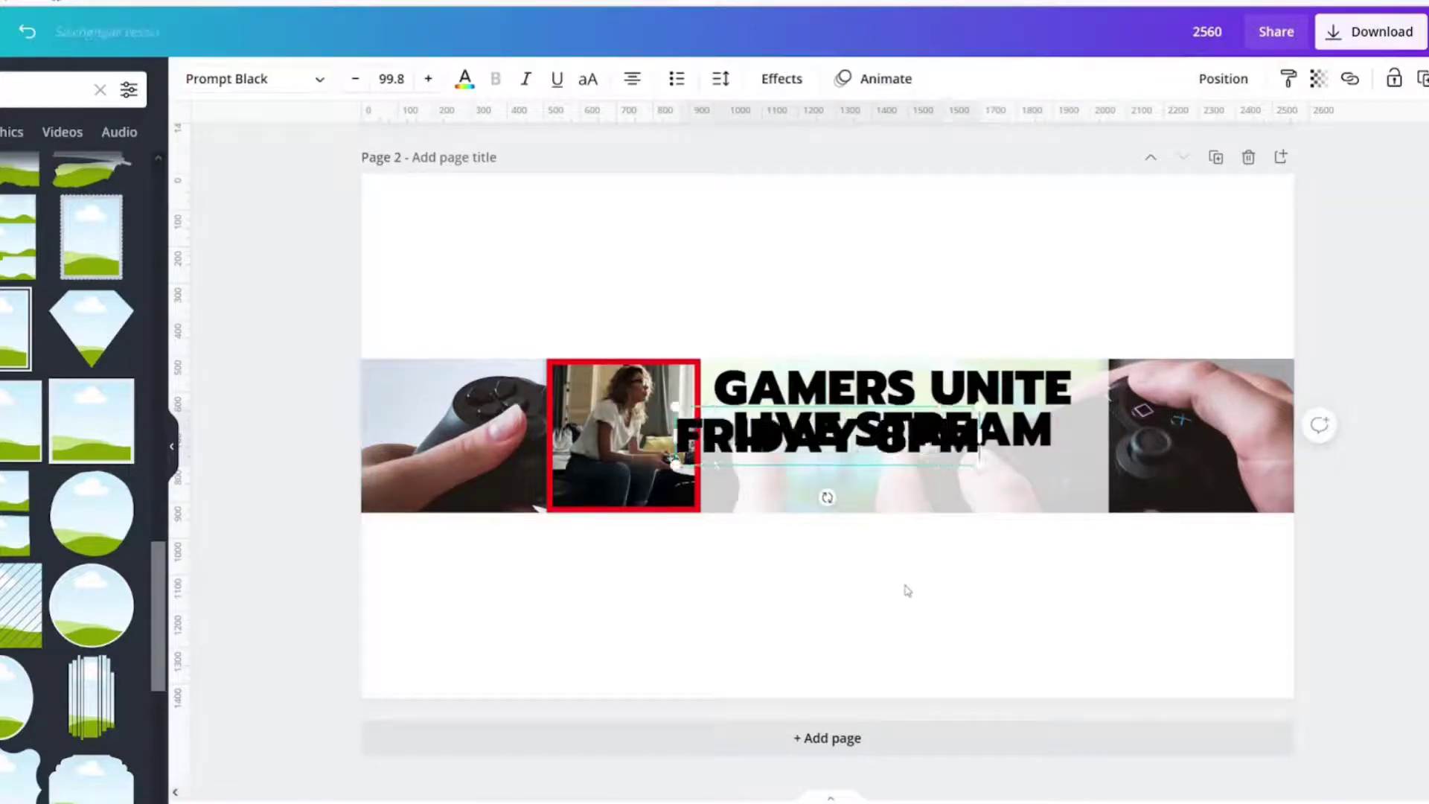
pyautogui.moveTo(892, 406); pyautogui.dragTo(957, 444)
pyautogui.click(919, 277)
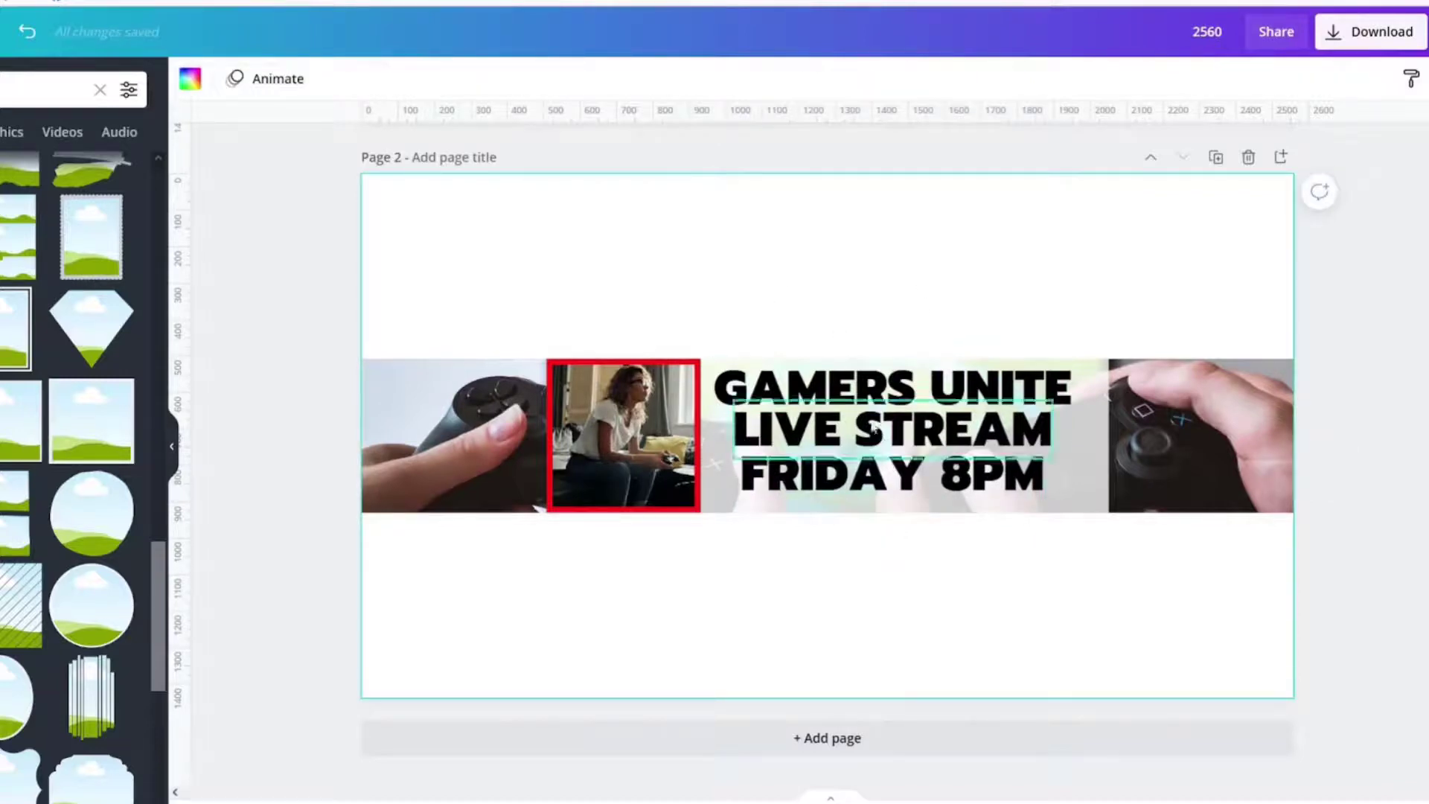
# Step: Space the three text lines GAMERS UNITE, LIVE STREAM and FRIDAY 8PM evenly in the vertical direction
pyautogui.click(830, 388)
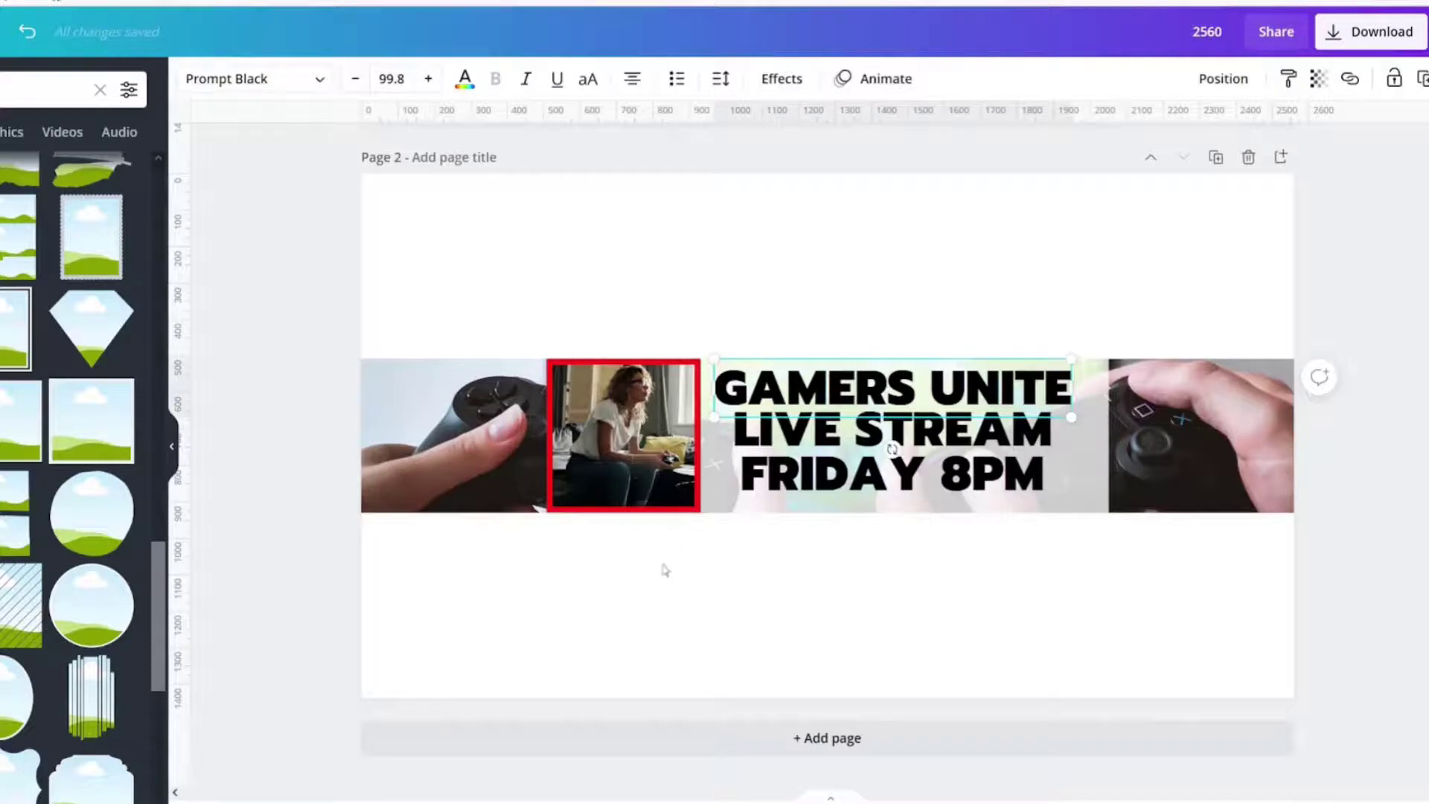
pyautogui.keyDown('shift'); pyautogui.click(819, 431); pyautogui.keyUp('shift')
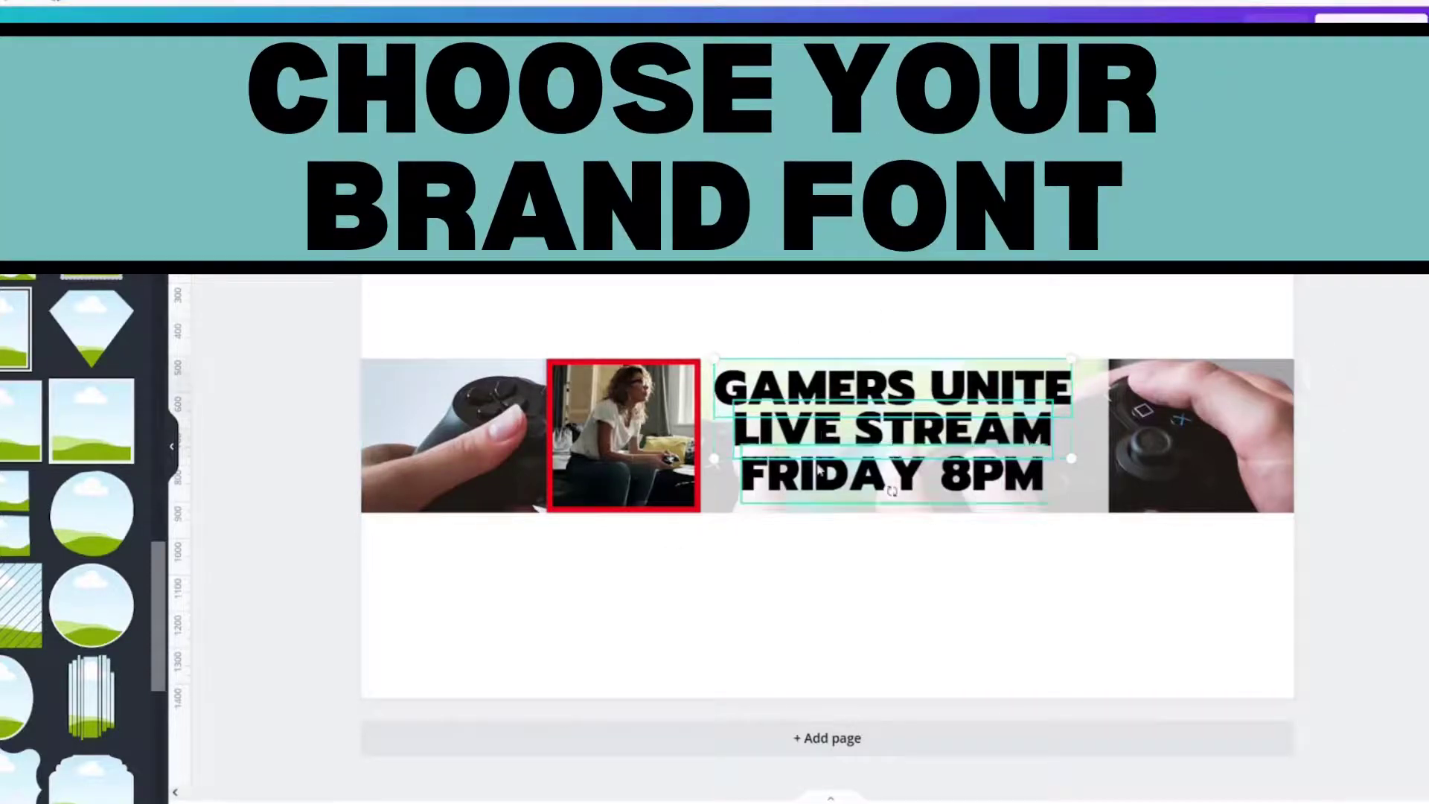
pyautogui.keyDown('shift'); pyautogui.click(815, 477); pyautogui.keyUp('shift')
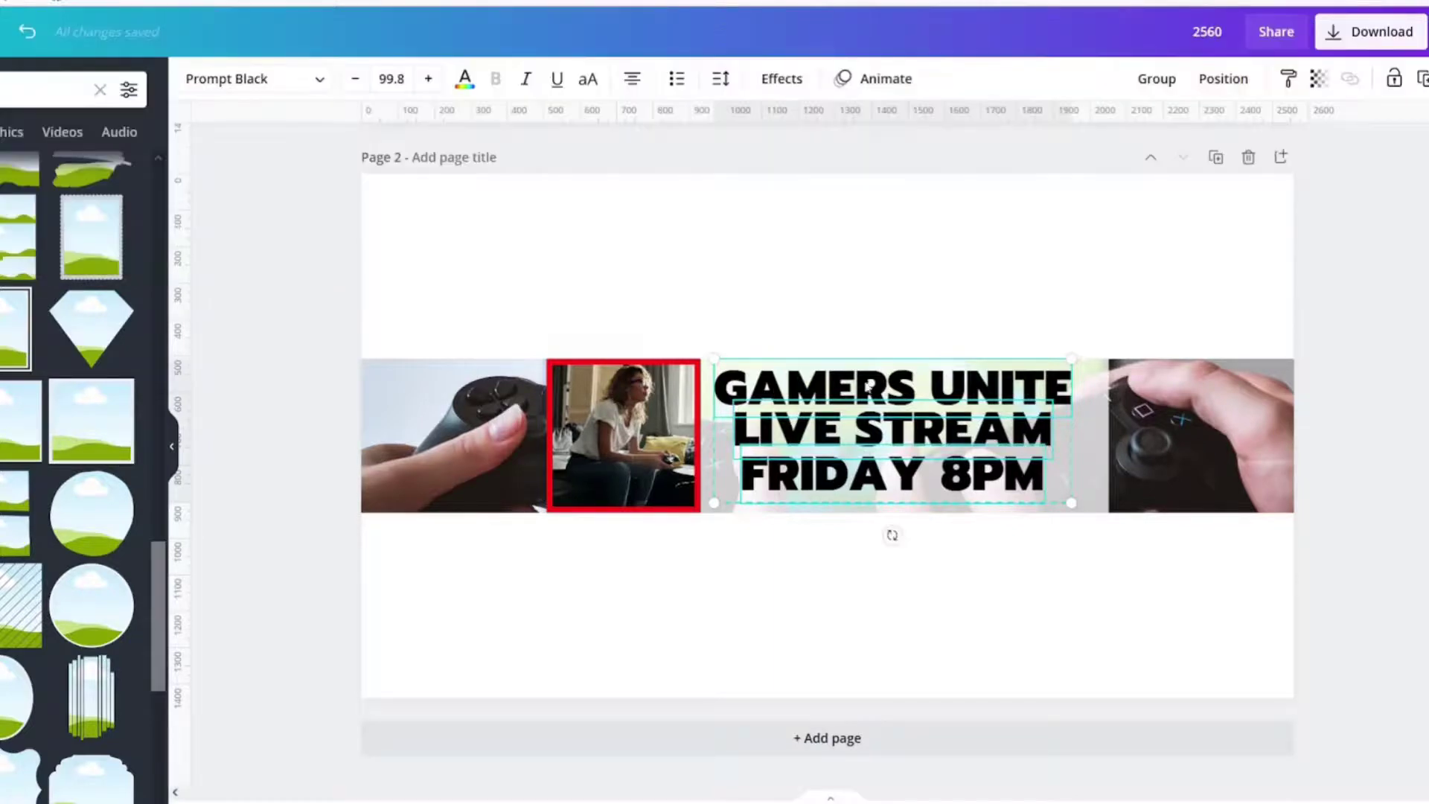
pyautogui.click(1198, 86)
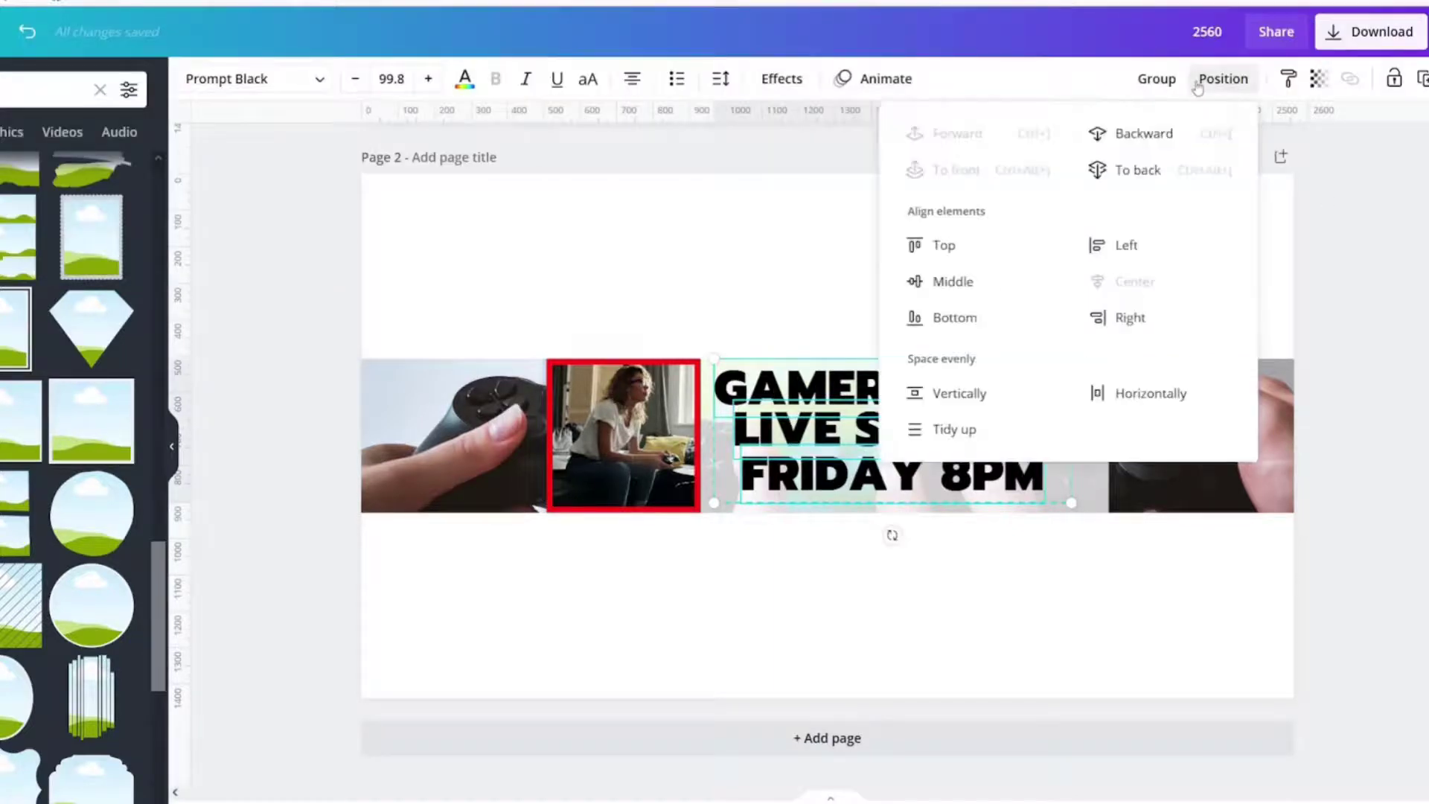
pyautogui.click(949, 394)
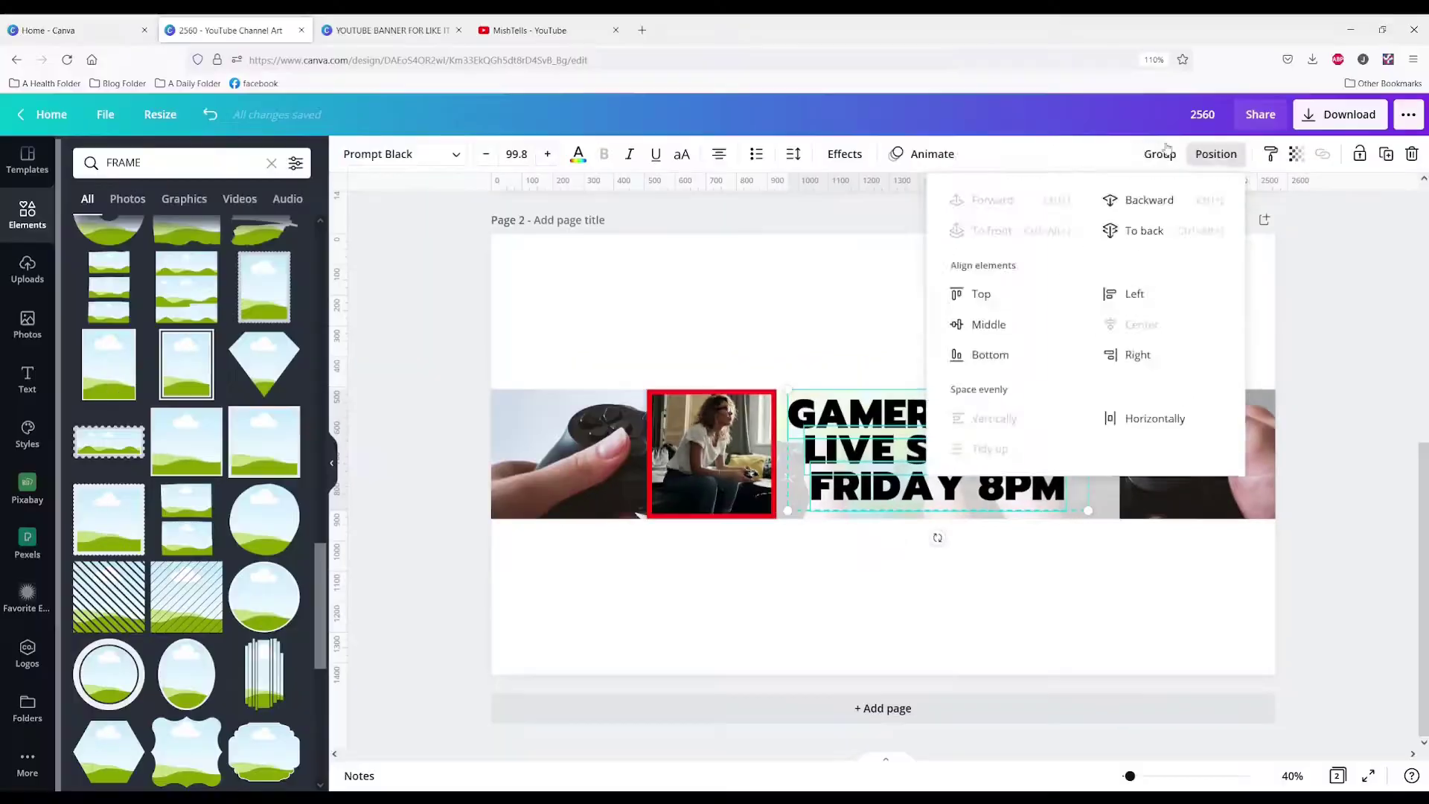
# Step: Group the three text lines and align the group to the vertical middle of the page
pyautogui.click(1157, 79)
pyautogui.click(1217, 158)
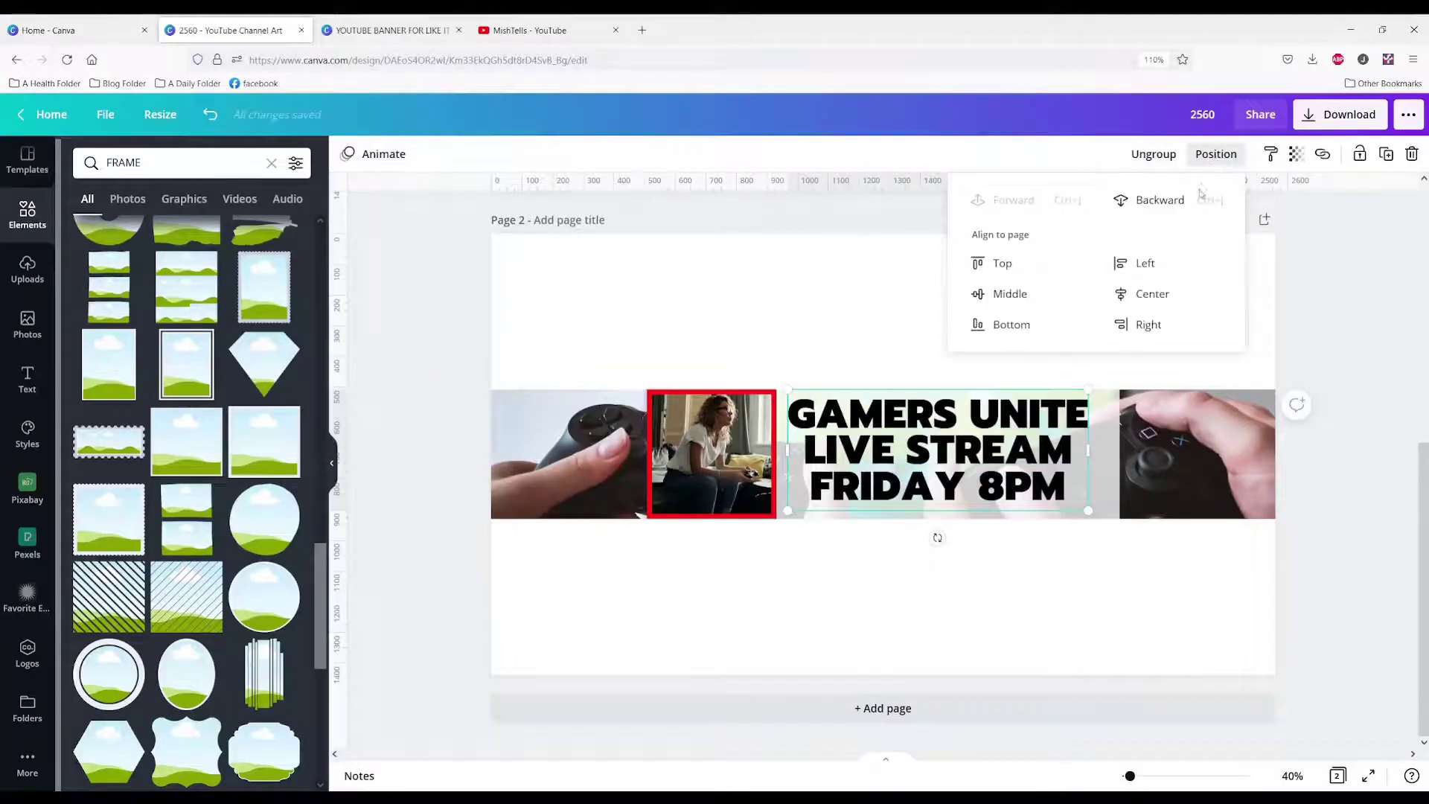
pyautogui.click(1010, 294)
# Step: Set the red game controller photo as the page background and set its blur to 16
pyautogui.click(813, 318)
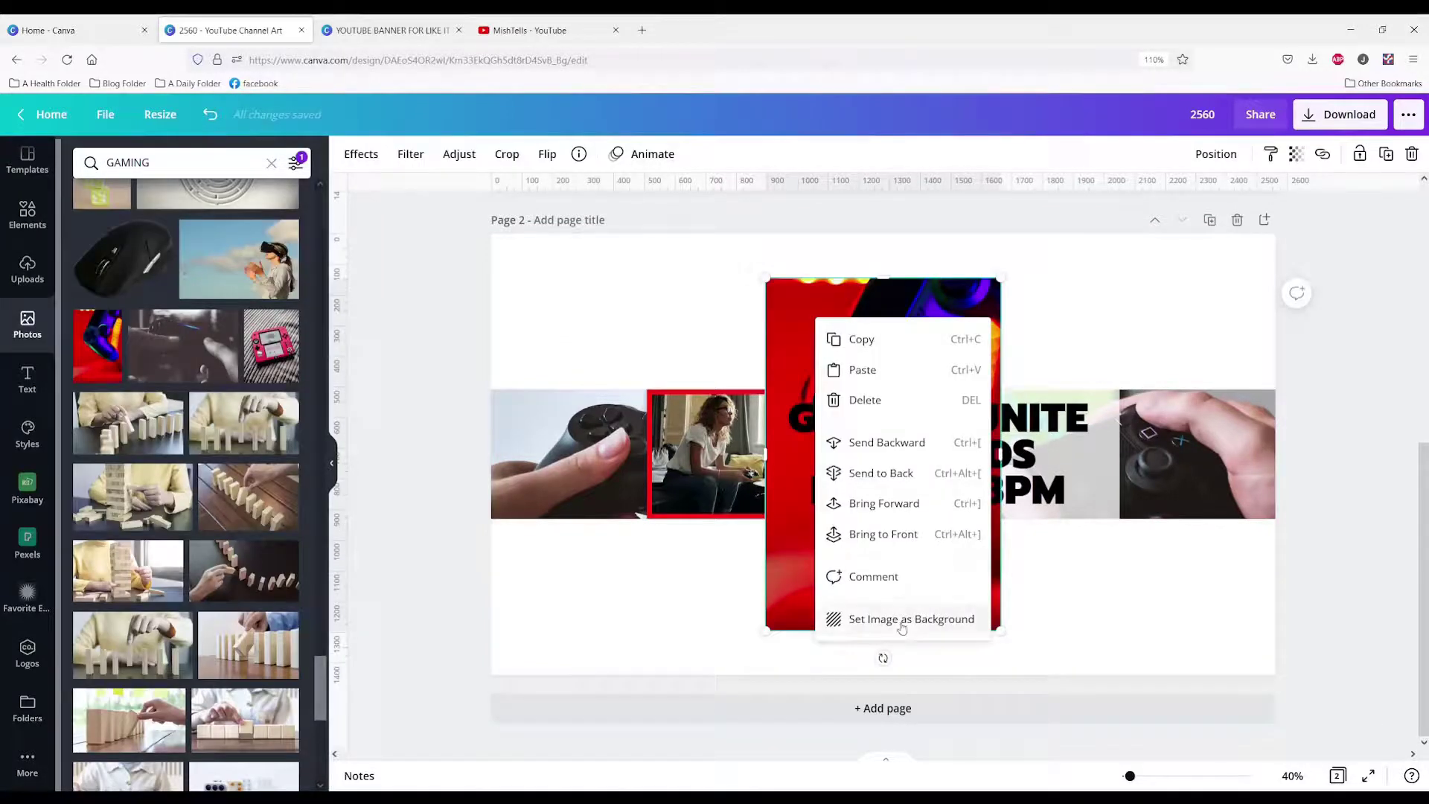
pyautogui.click(903, 626)
pyautogui.click(672, 630)
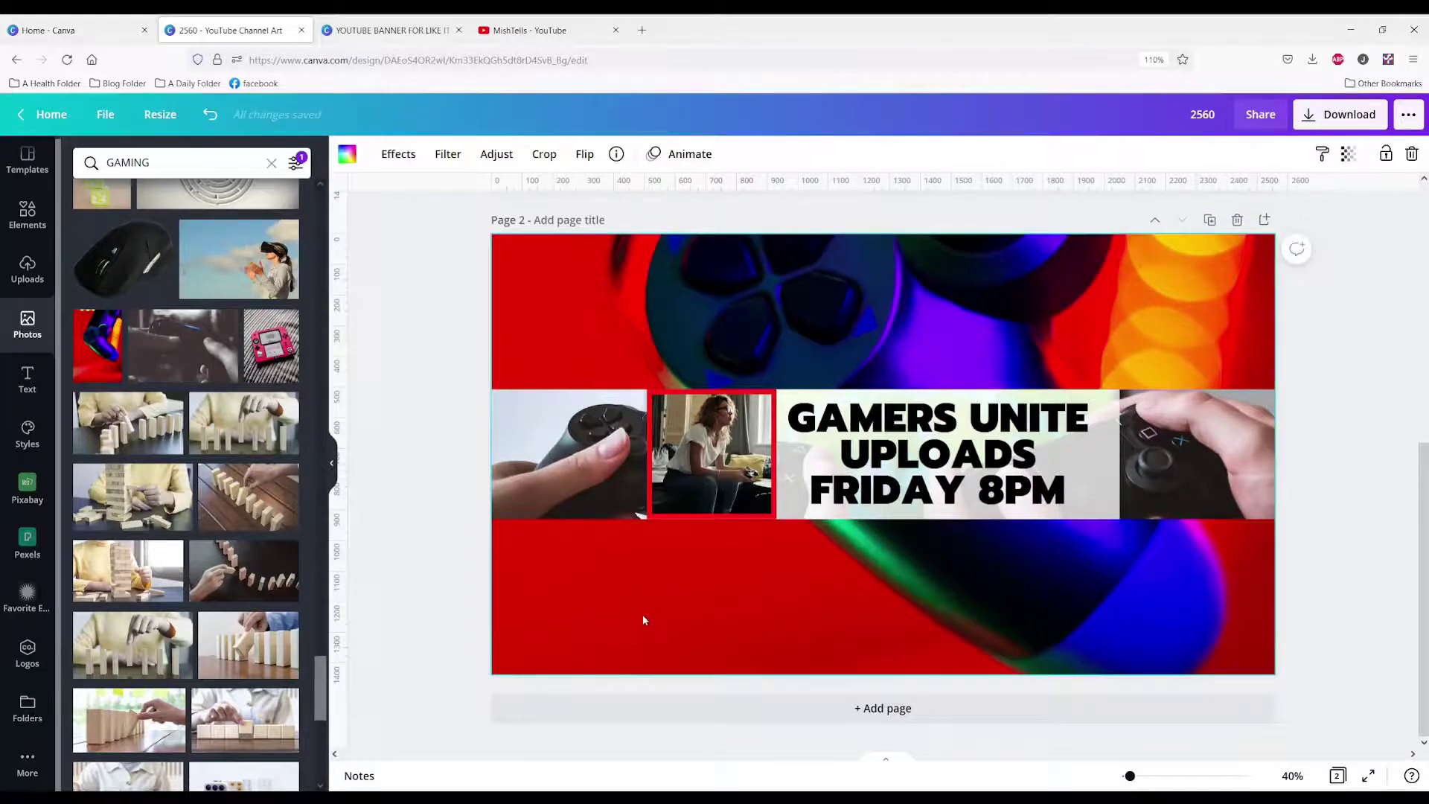
pyautogui.click(496, 154)
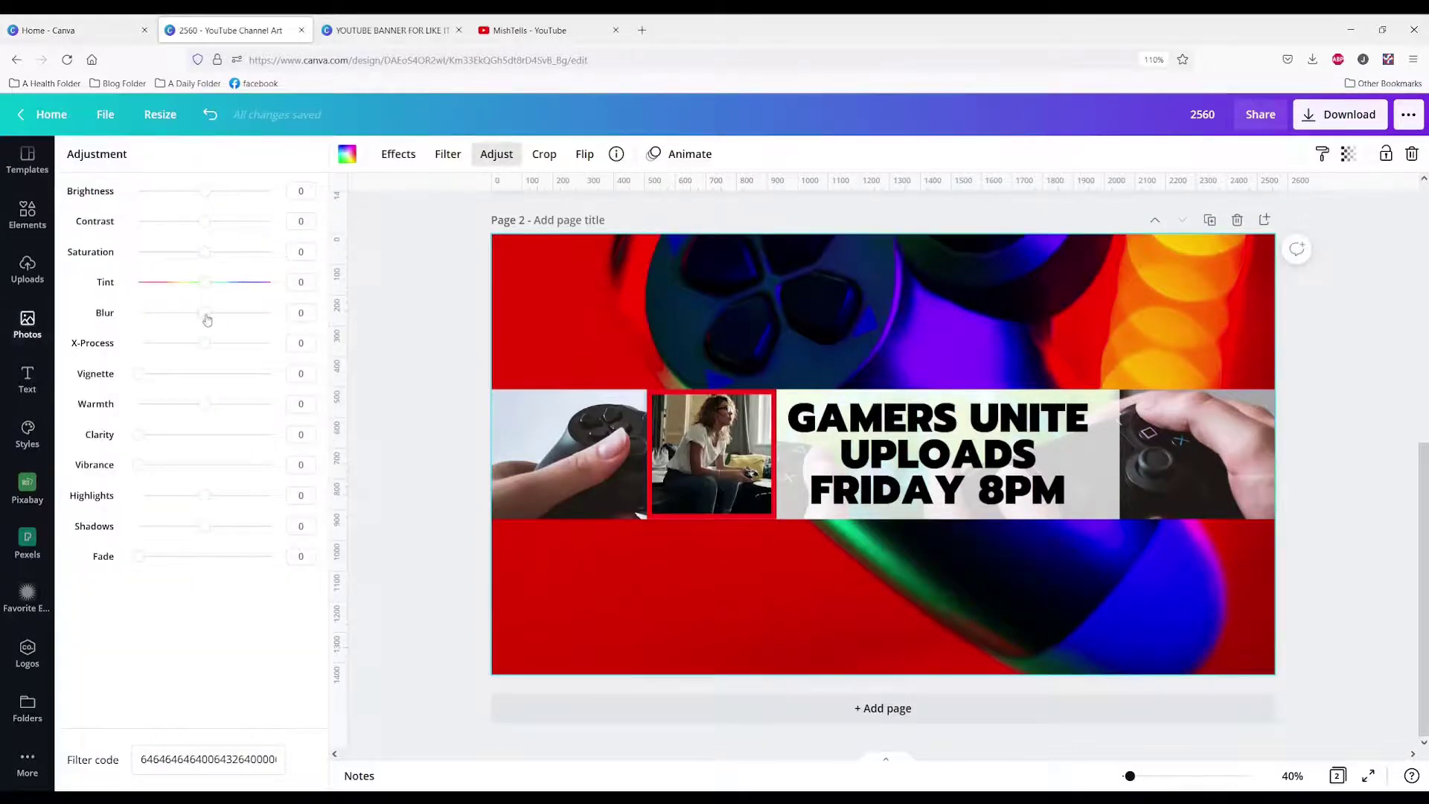
pyautogui.moveTo(207, 319)
pyautogui.mouseDown()
pyautogui.moveTo(243, 312)
pyautogui.moveTo(215, 313)
pyautogui.mouseUp()
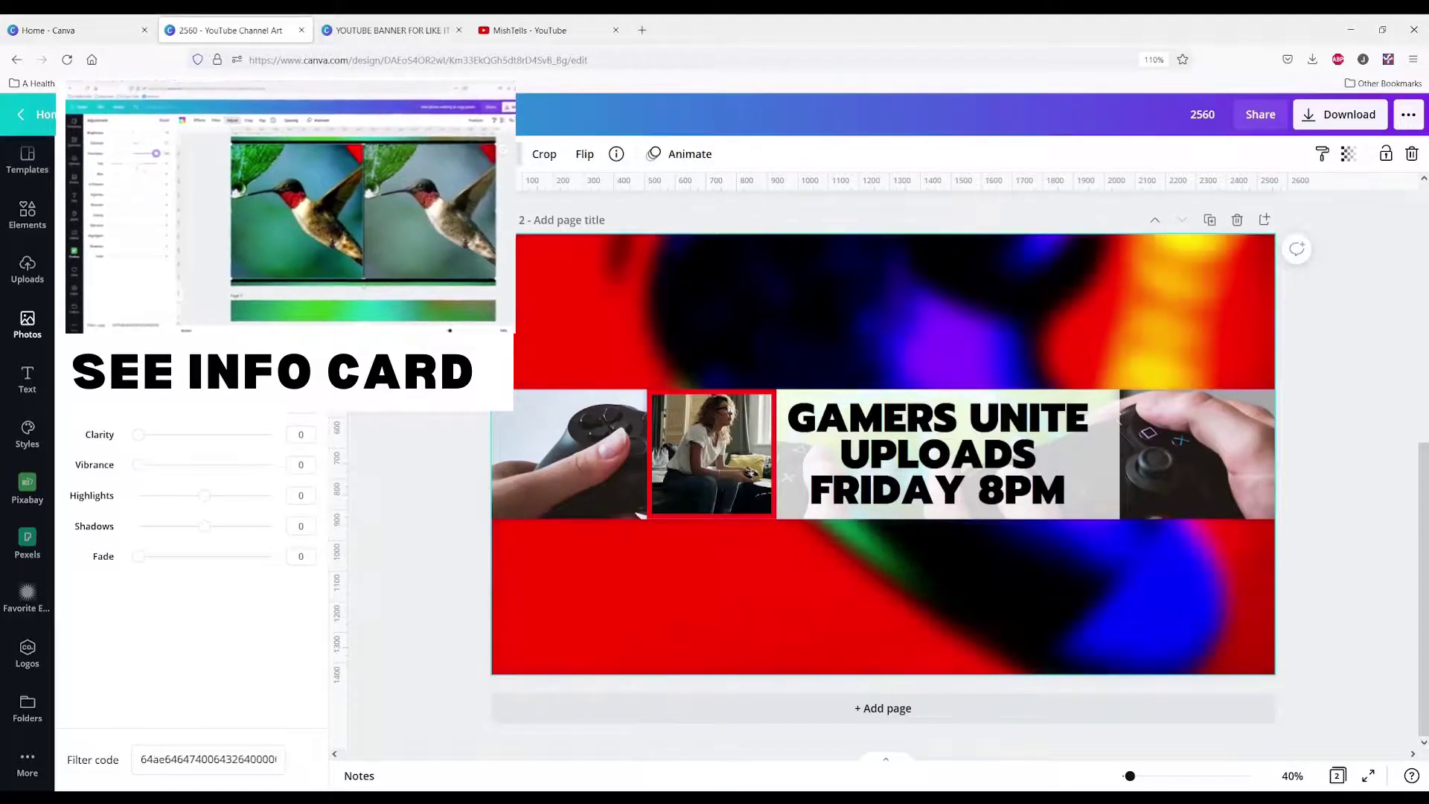
# Step: Set the background photo's contrast to -36, saturation to 100, warmth to 95, vignette to 100 and highlights to the maximum
pyautogui.moveTo(185, 222)
pyautogui.mouseDown()
pyautogui.moveTo(166, 221)
pyautogui.moveTo(270, 251)
pyautogui.mouseUp()
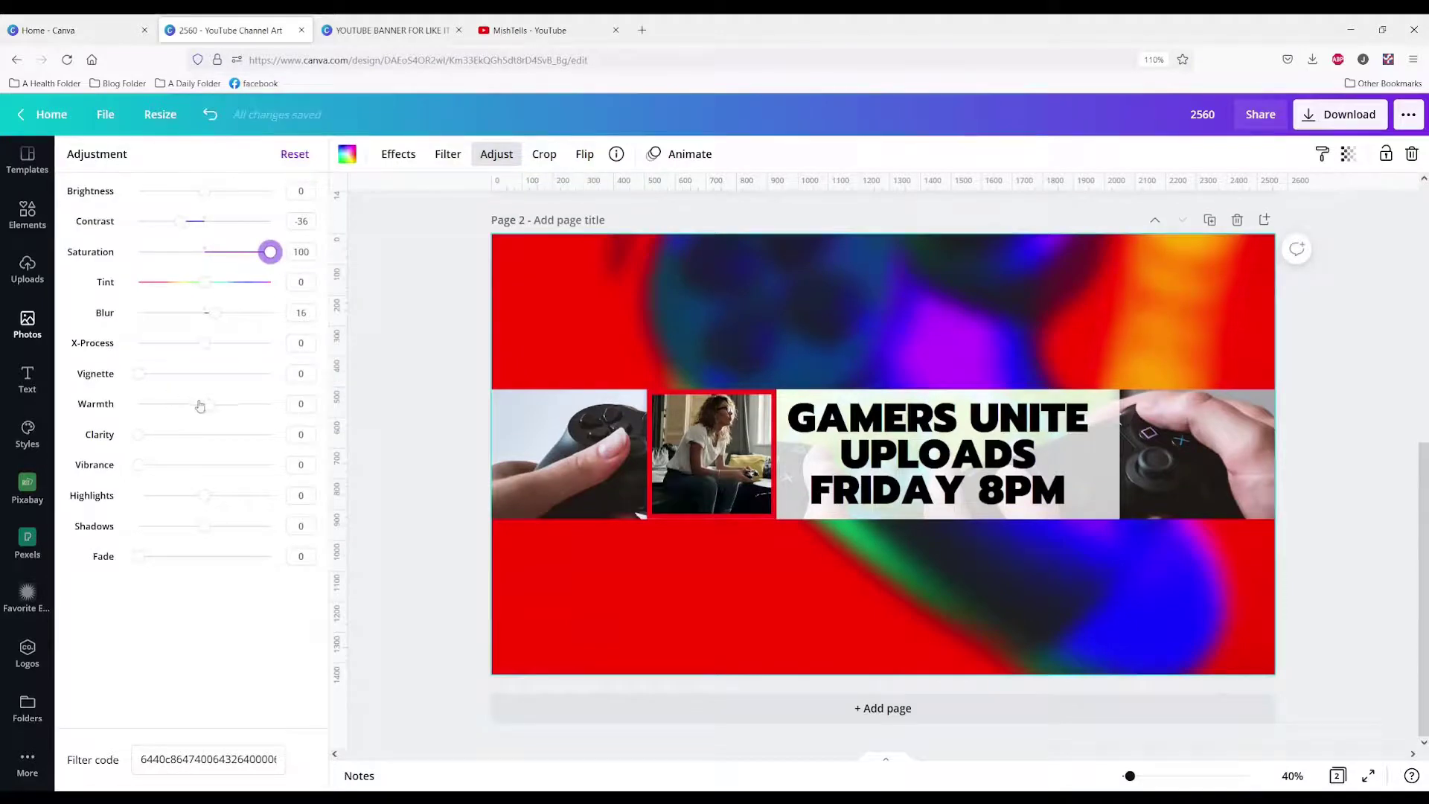
pyautogui.moveTo(205, 404); pyautogui.dragTo(267, 404)
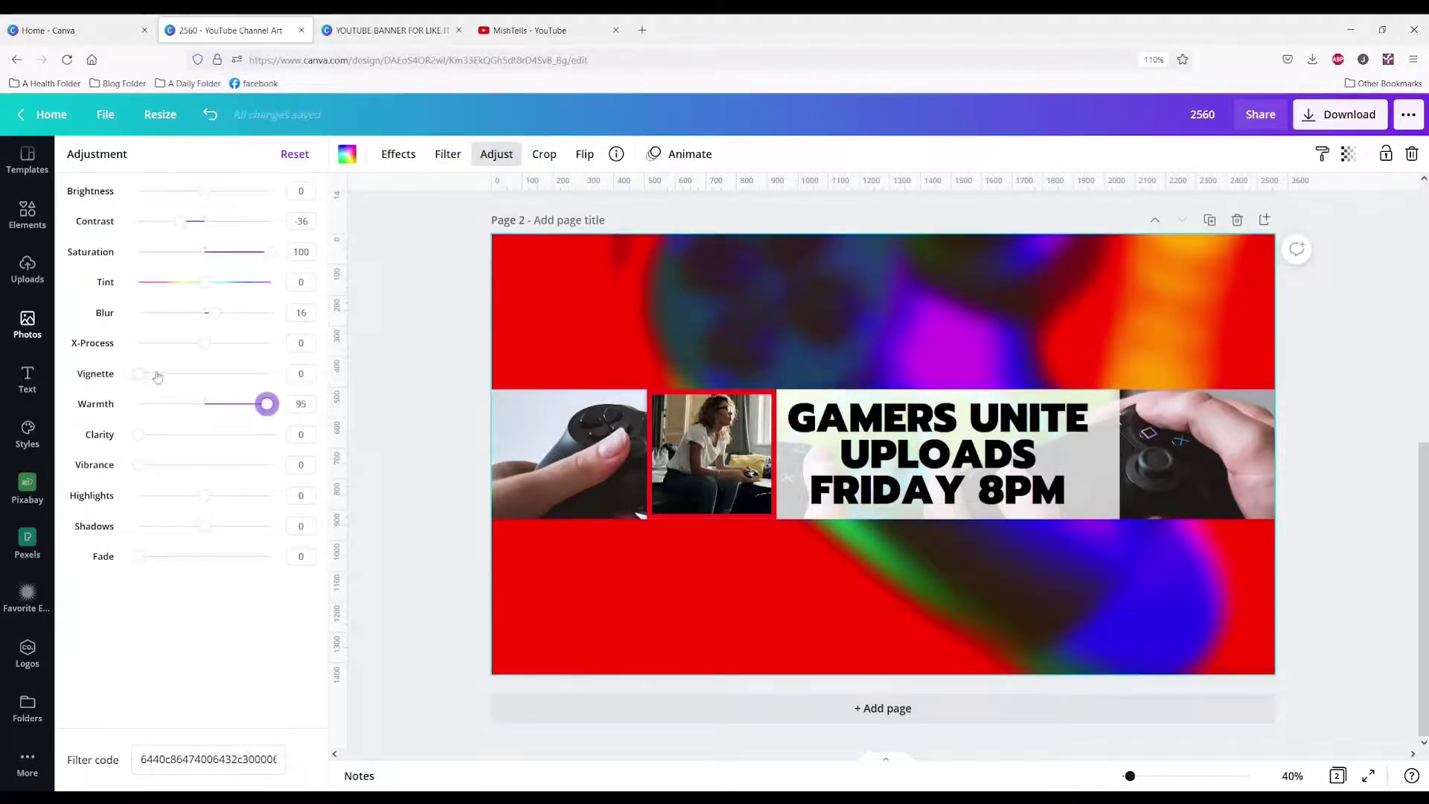
pyautogui.moveTo(140, 373); pyautogui.dragTo(286, 374)
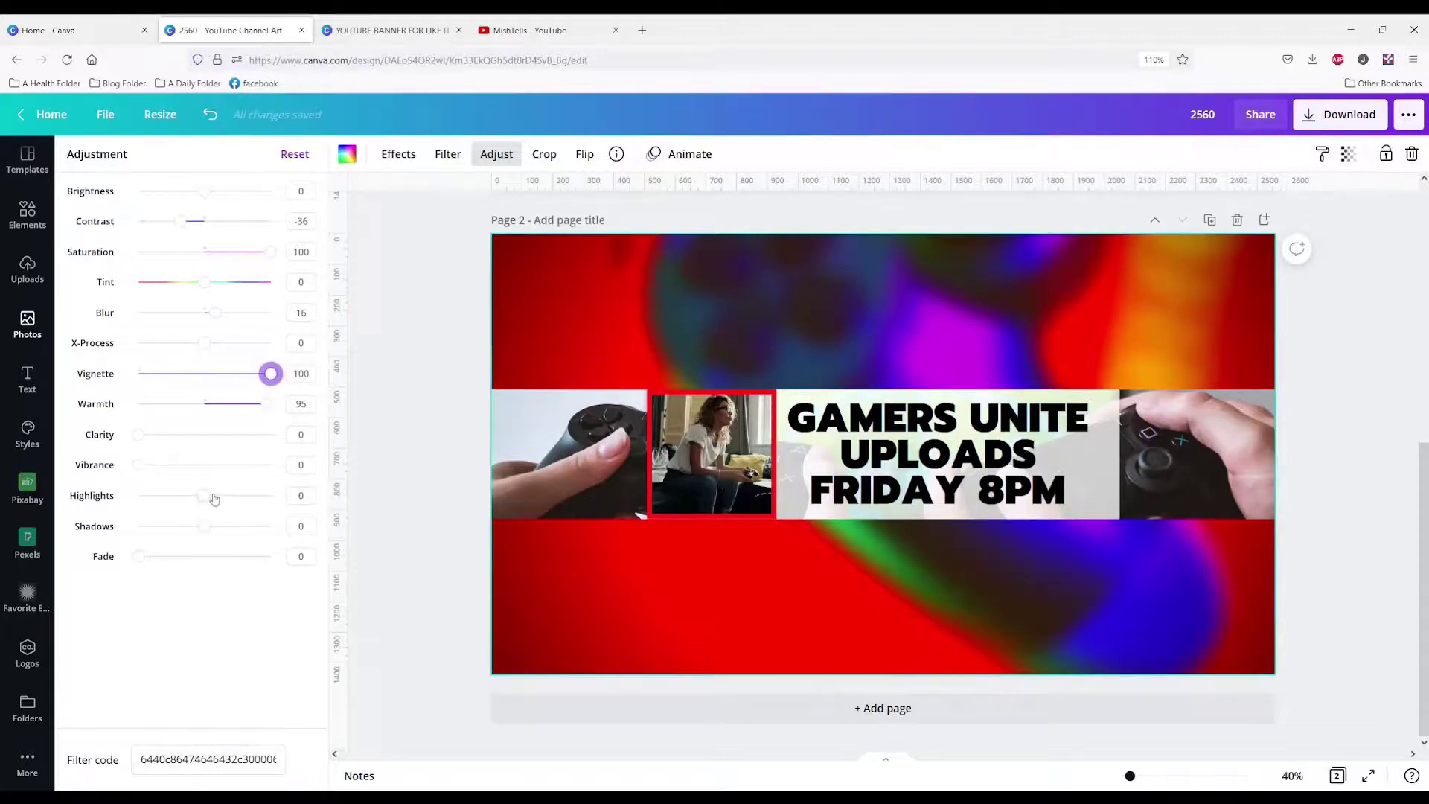
pyautogui.moveTo(215, 497); pyautogui.dragTo(300, 496)
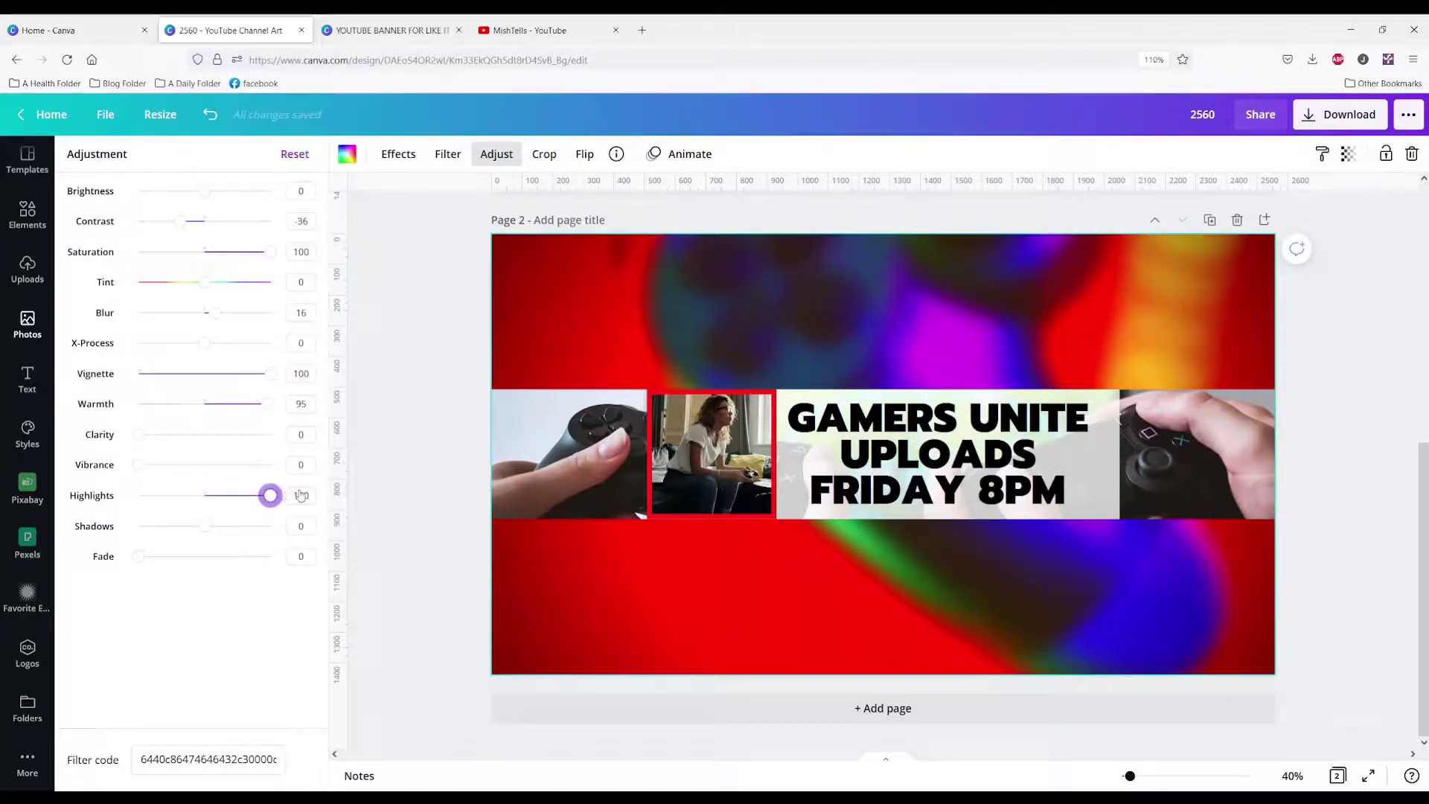
pyautogui.click(405, 491)
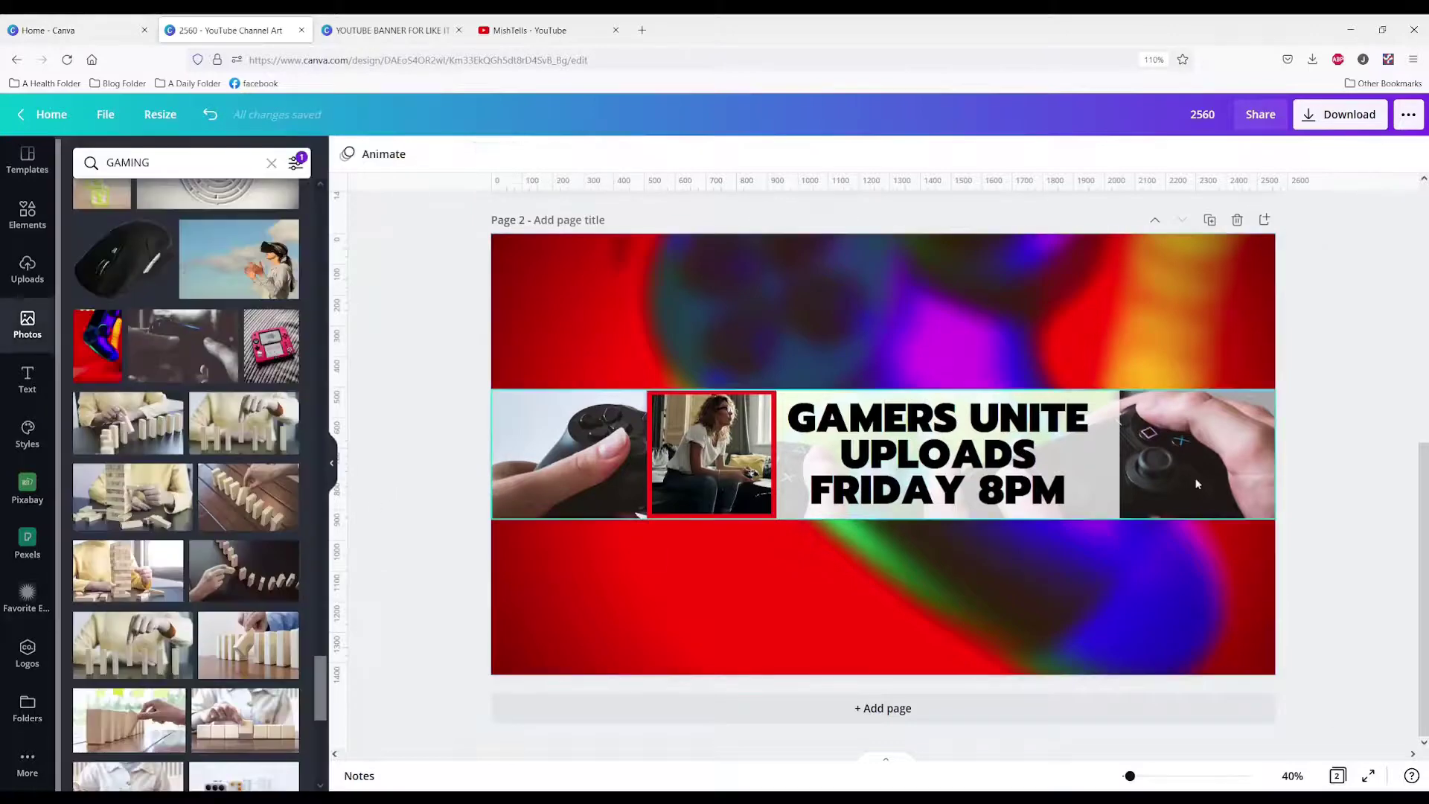
pyautogui.click(1057, 622)
pyautogui.click(1387, 503)
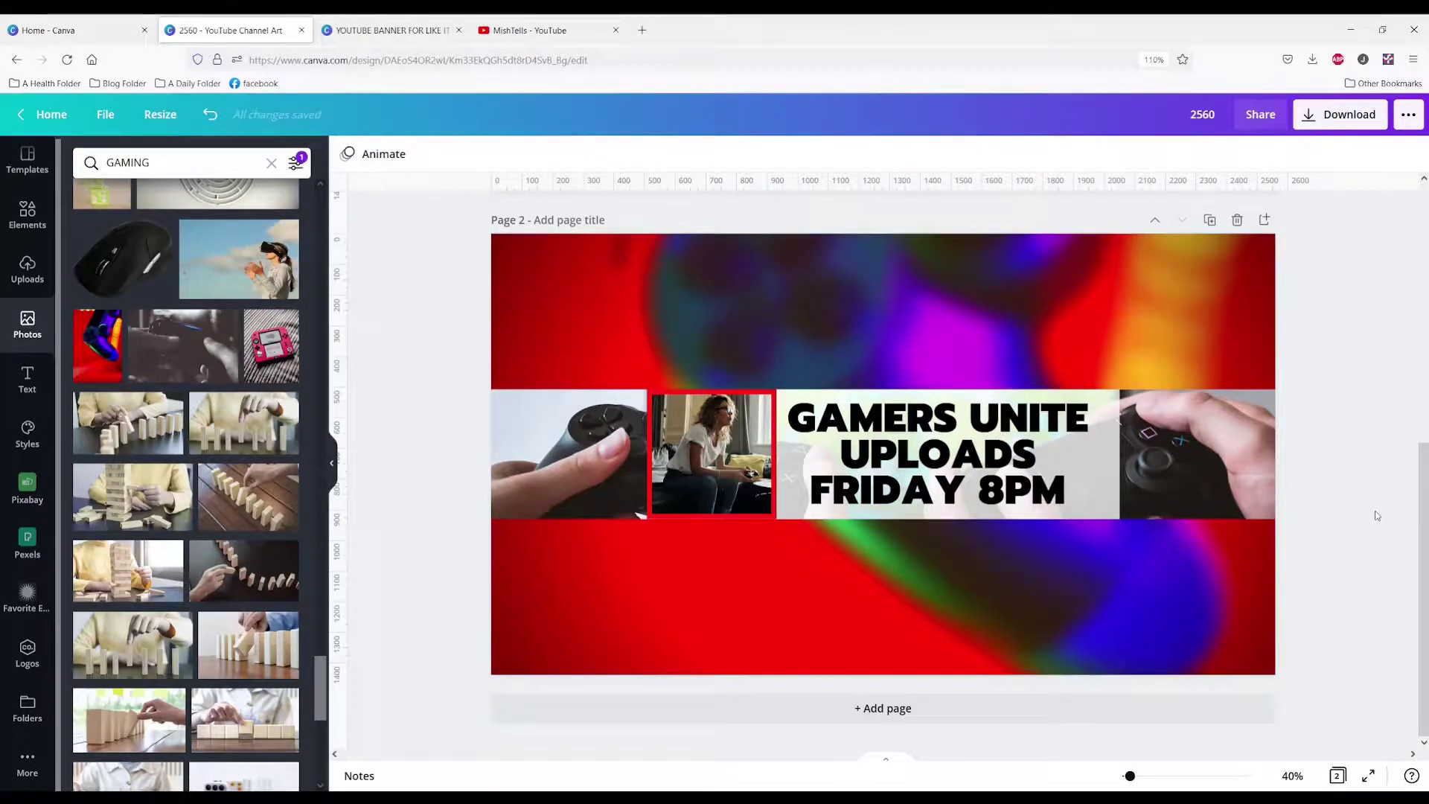
# Step: Add a horizontal line along the upper edge of the photo strip and extend it past both sides of the page
pyautogui.press('l')
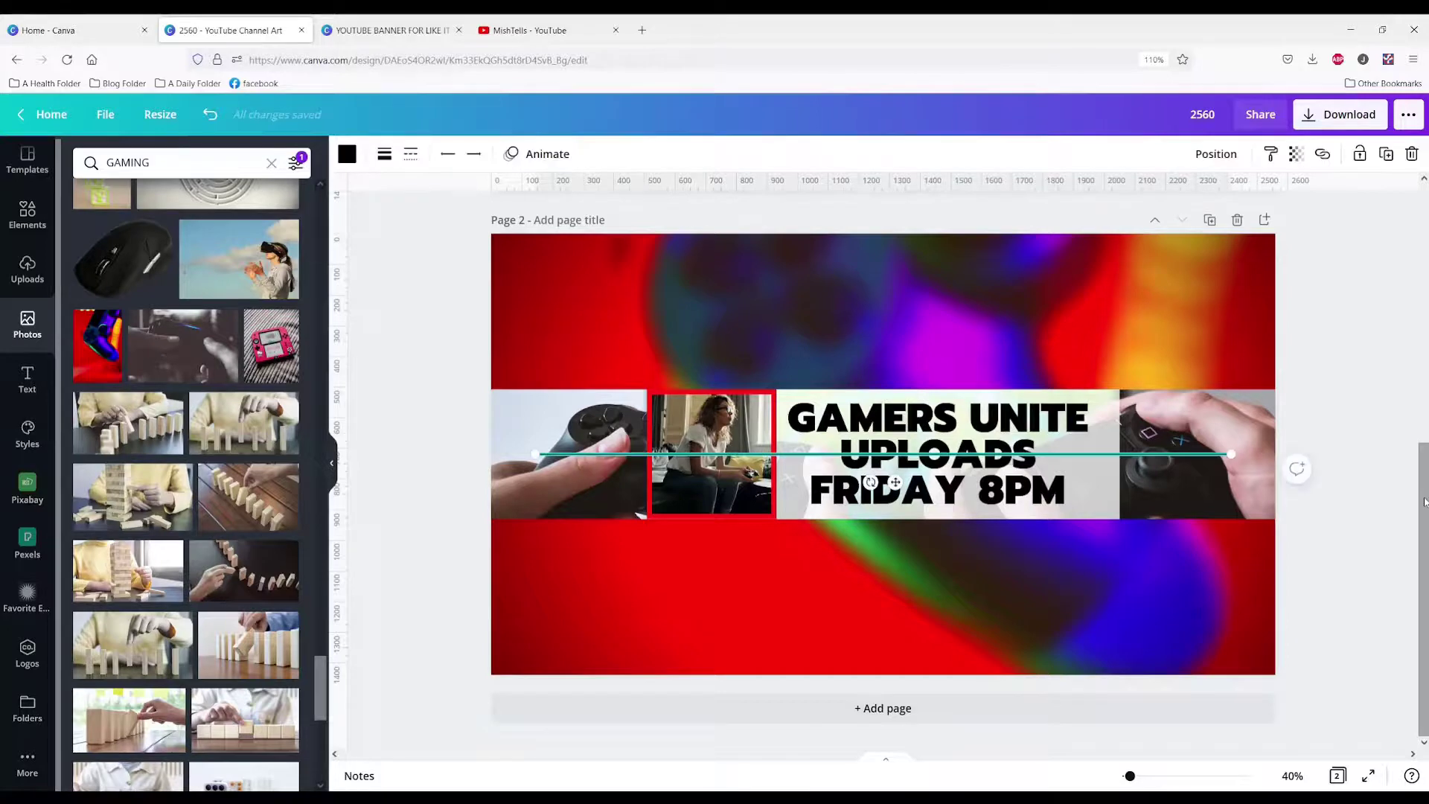
pyautogui.moveTo(894, 478); pyautogui.dragTo(777, 412)
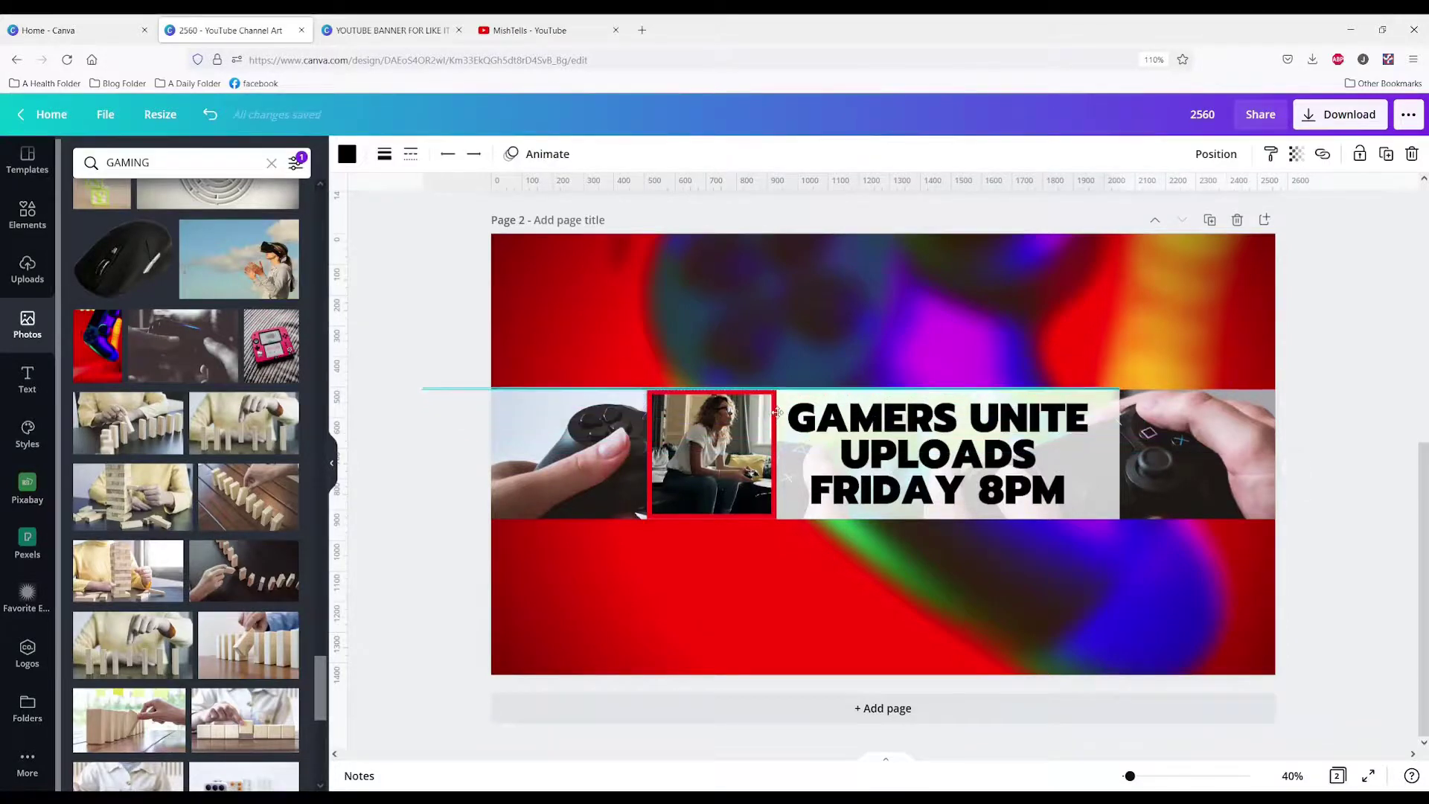
pyautogui.moveTo(1120, 388); pyautogui.dragTo(1322, 384)
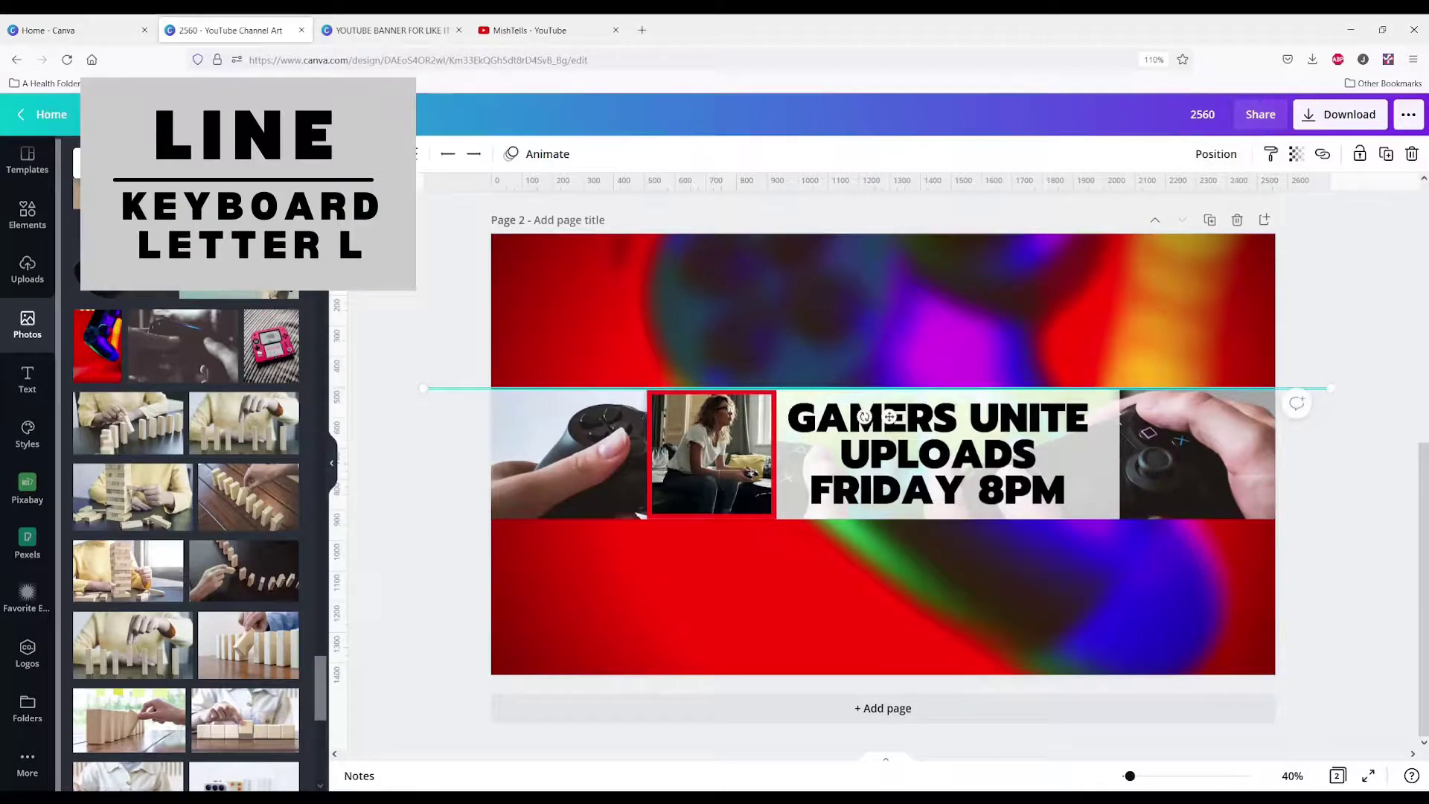
# Step: Recolor the line above the photo strip white and make it thicker
pyautogui.click(347, 154)
pyautogui.click(89, 275)
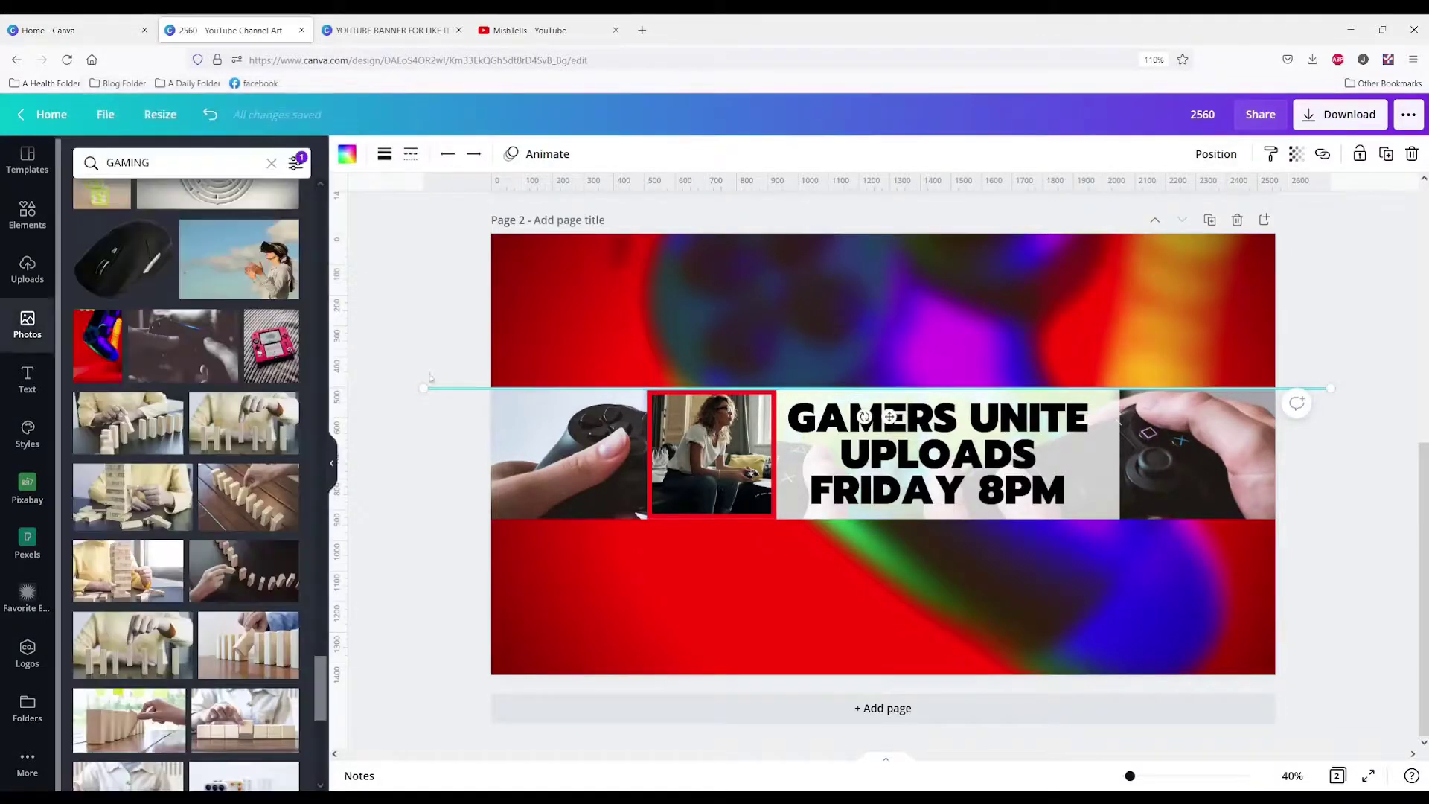
pyautogui.click(411, 154)
pyautogui.click(385, 154)
pyautogui.click(384, 154)
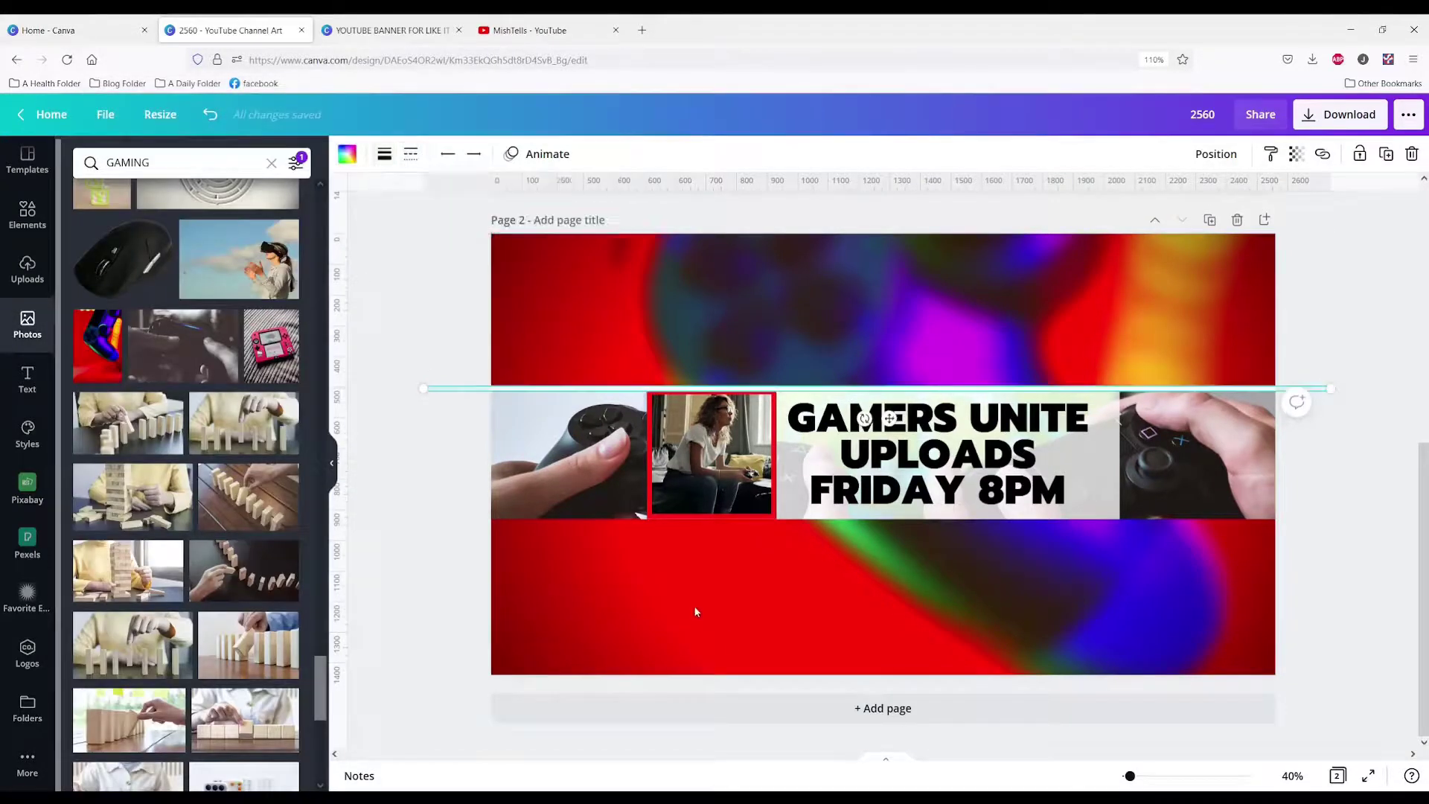
pyautogui.doubleClick(696, 612)
pyautogui.click(372, 469)
pyautogui.click(382, 458)
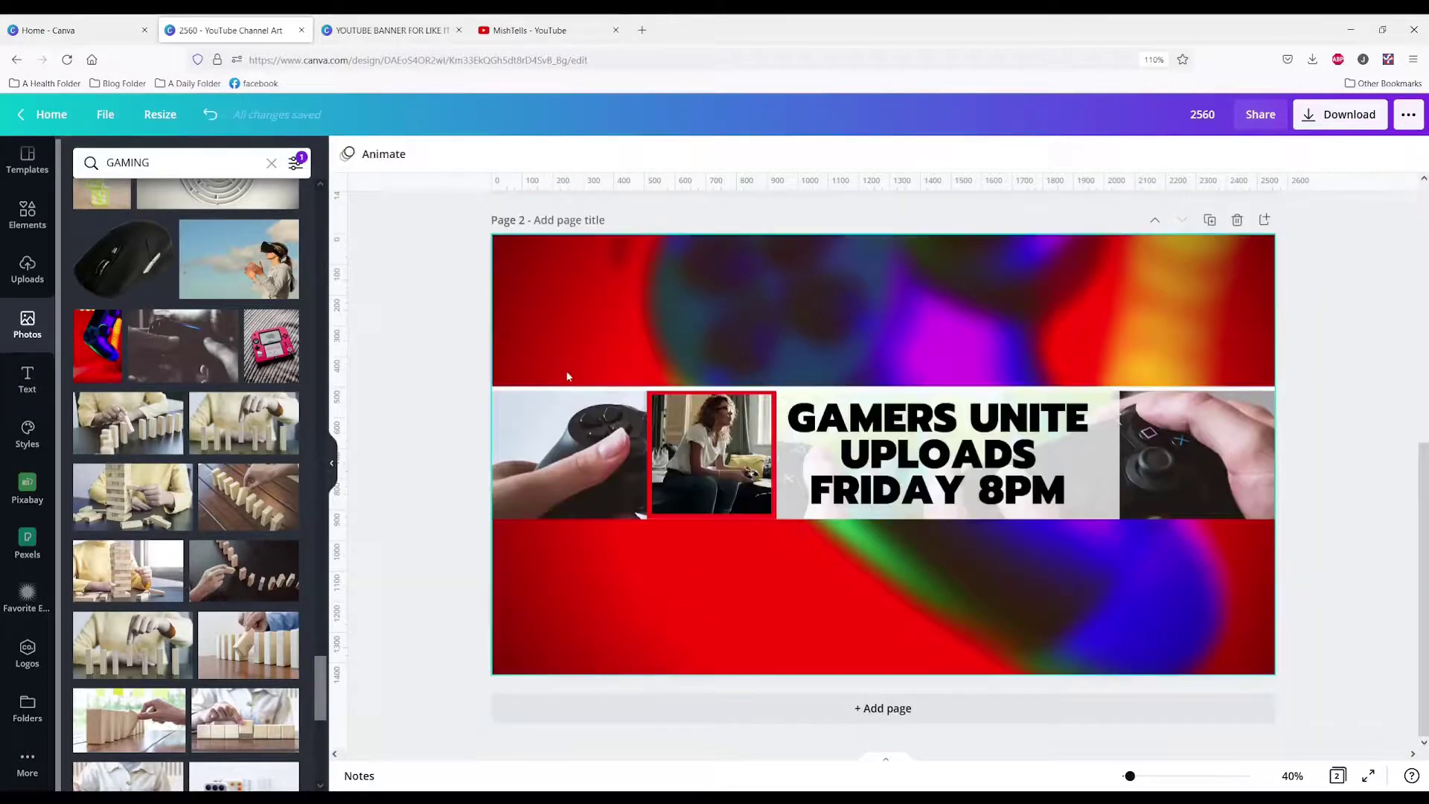
# Step: Duplicate the white line and place the copy along the lower edge of the photo strip
pyautogui.click(558, 389)
pyautogui.moveTo(865, 419); pyautogui.dragTo(909, 552)
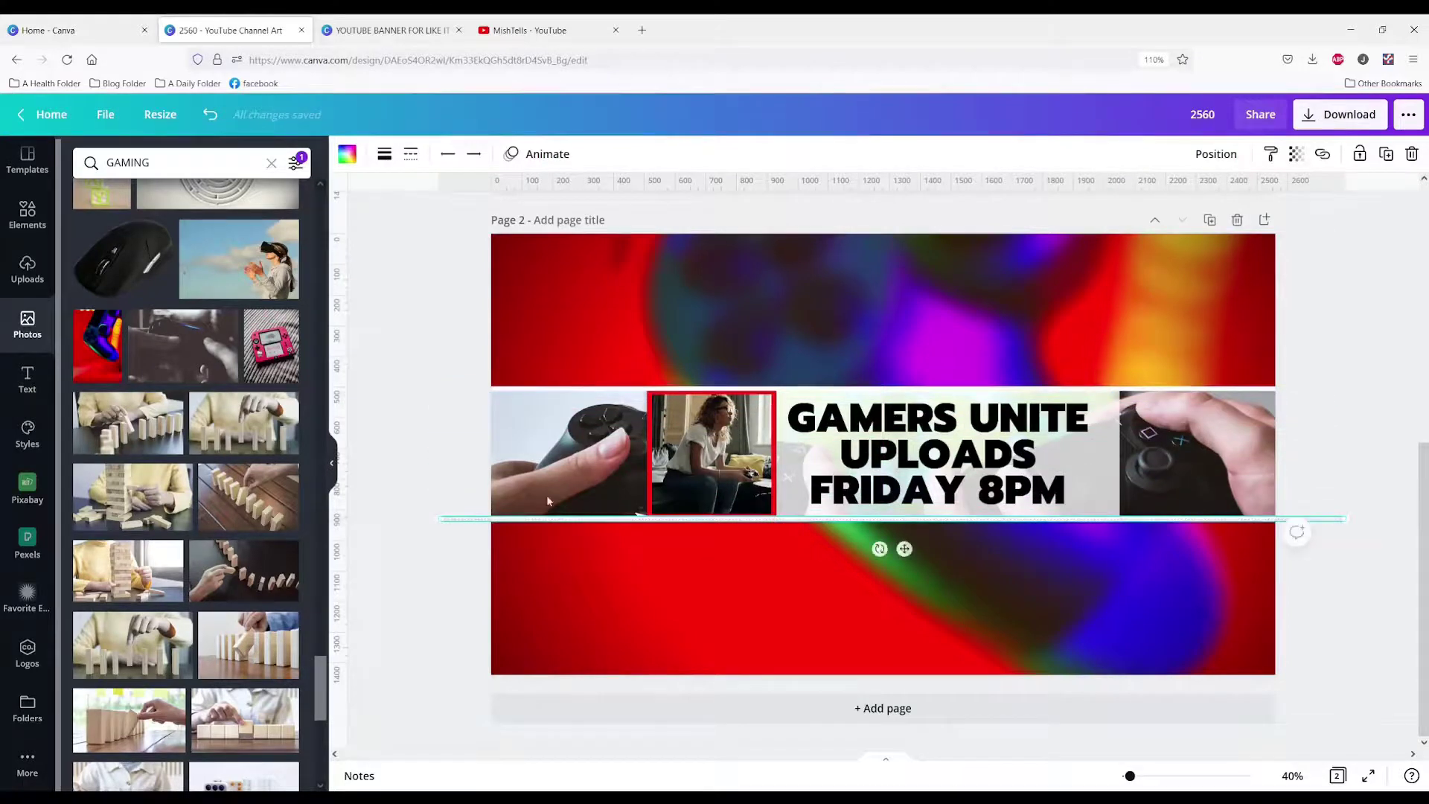
pyautogui.click(422, 466)
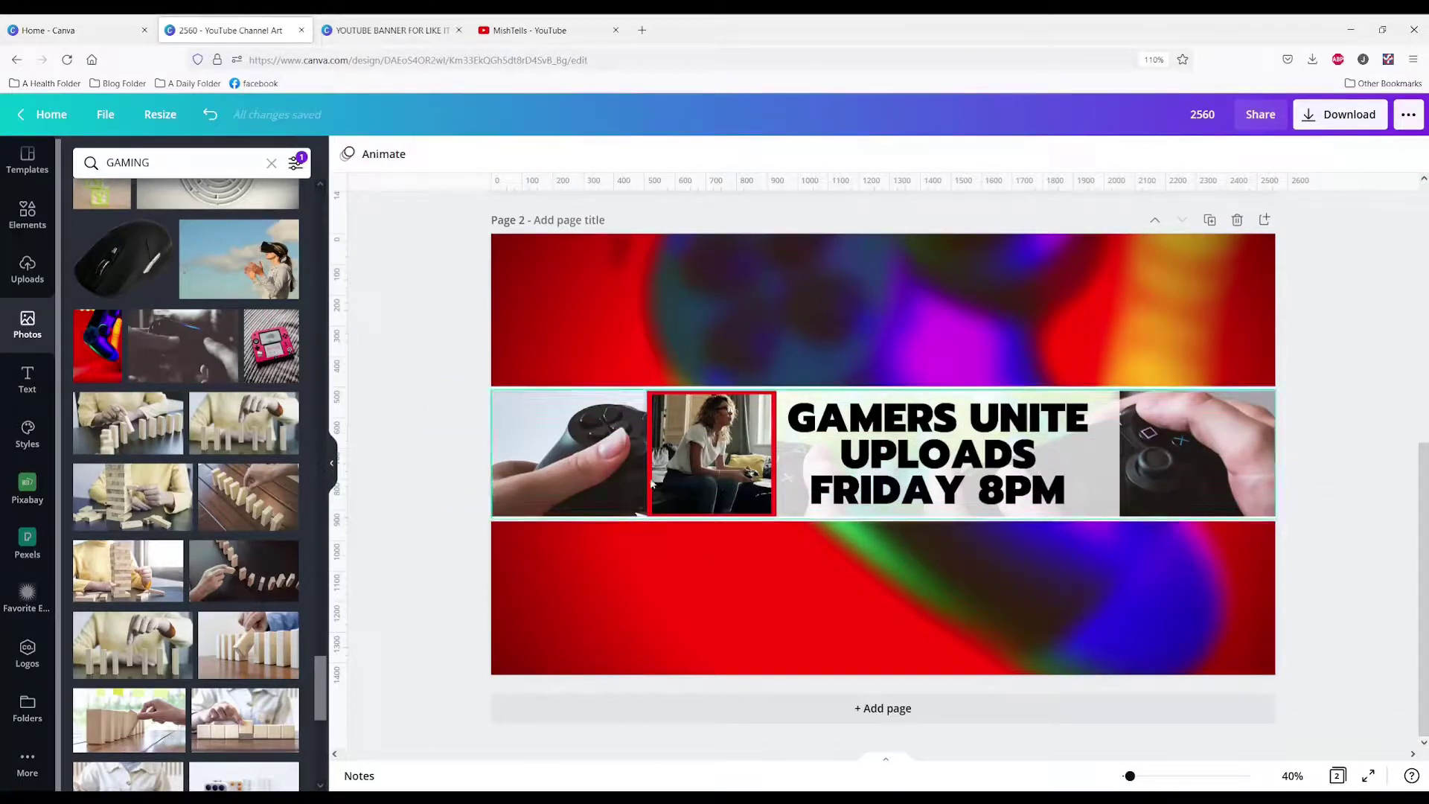
# Step: Bring the red-bordered frame with the woman's photo to the front, above the white lines
pyautogui.click(679, 465)
pyautogui.rightClick(679, 465)
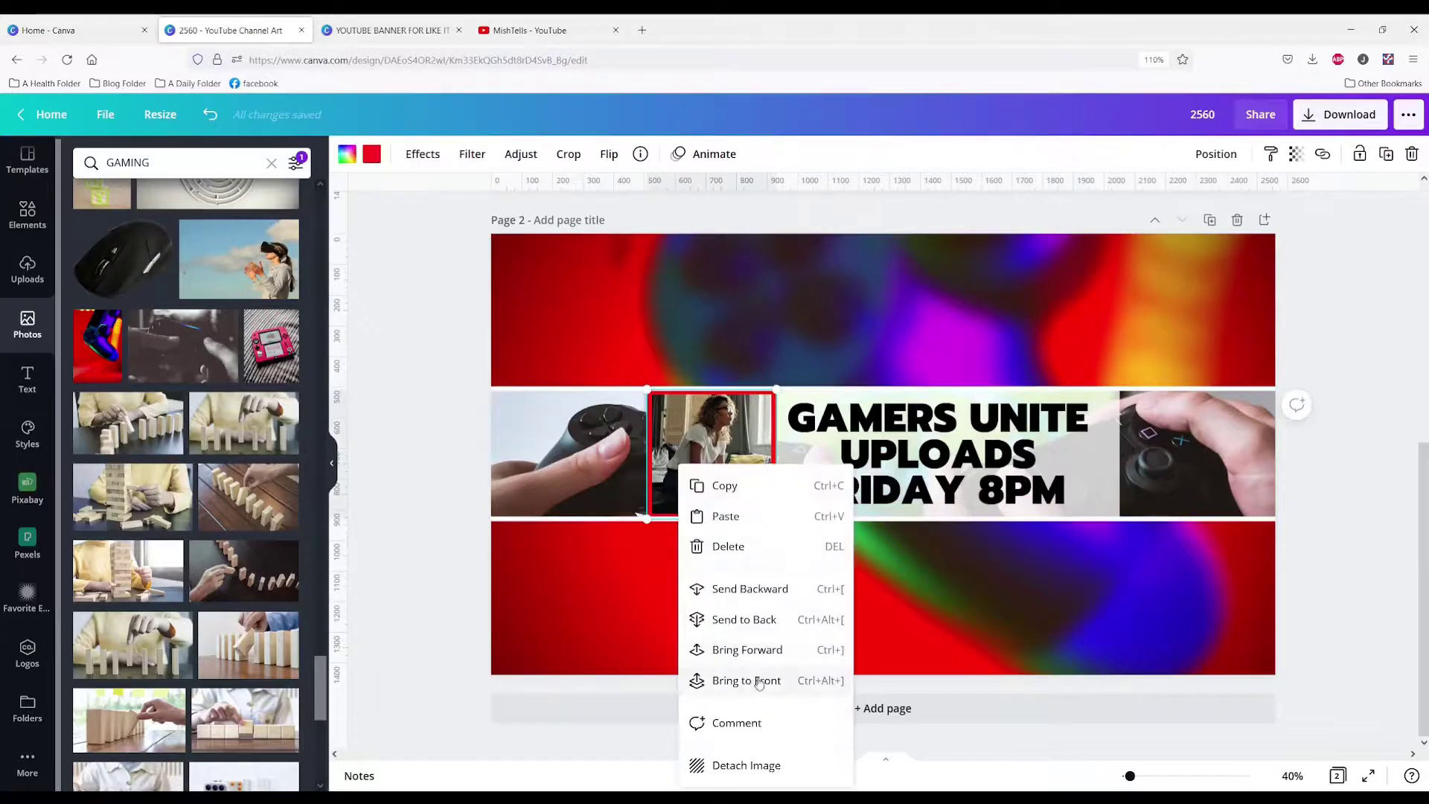
pyautogui.click(758, 681)
pyautogui.click(449, 519)
pyautogui.click(682, 431)
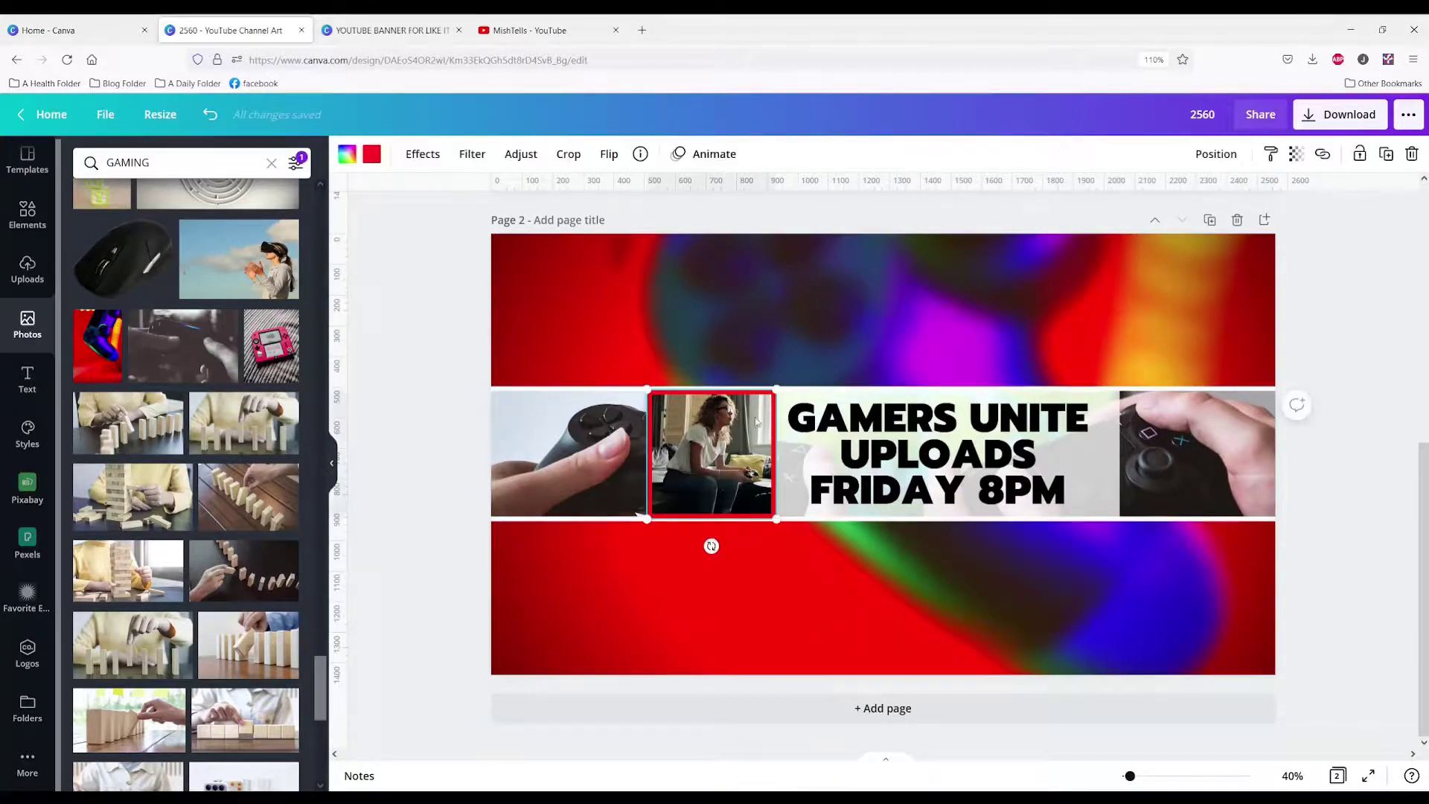
pyautogui.click(1217, 154)
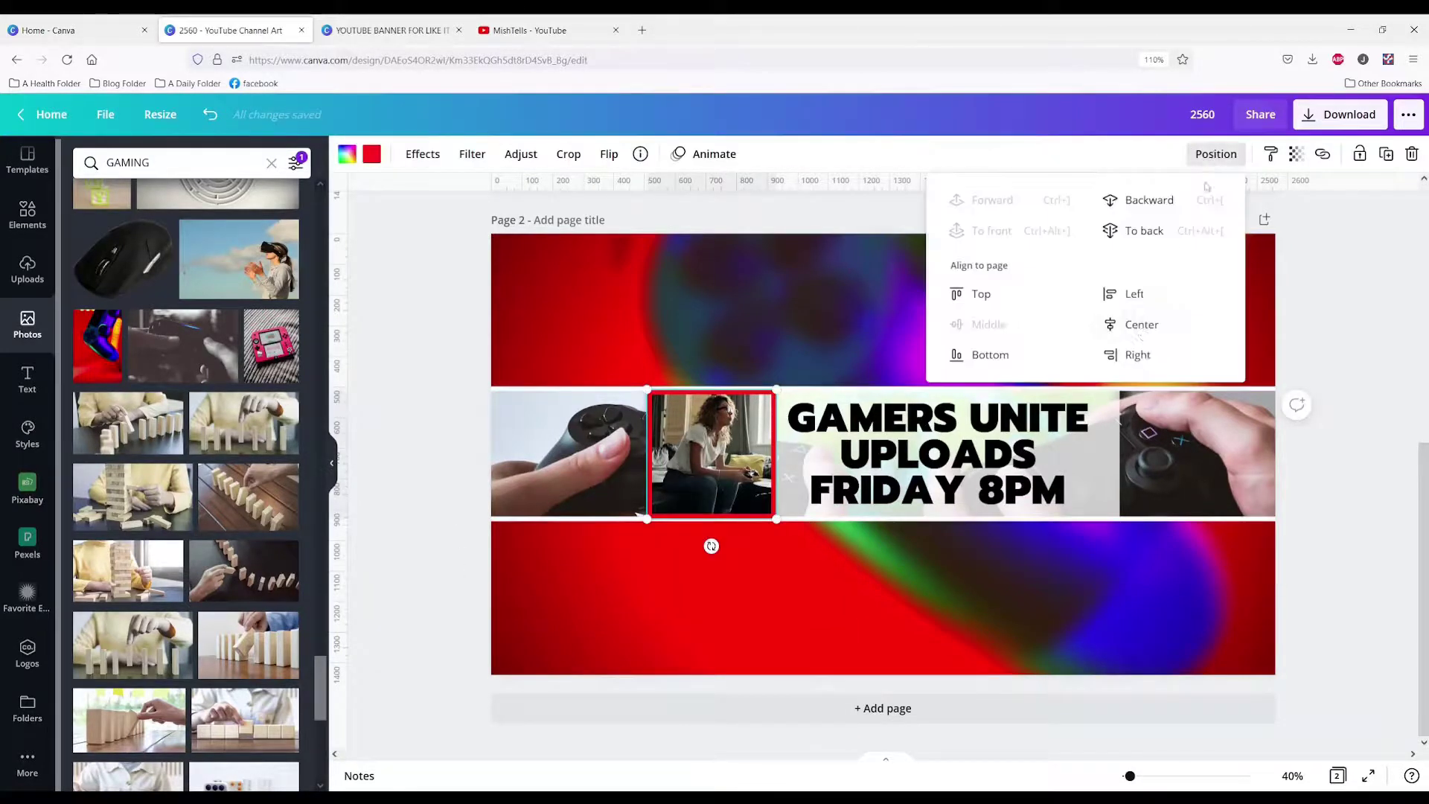
pyautogui.click(1403, 332)
# Step: Download only page 2 of the design as a PNG at size 1 (2560 × 1440 px)
pyautogui.click(1340, 114)
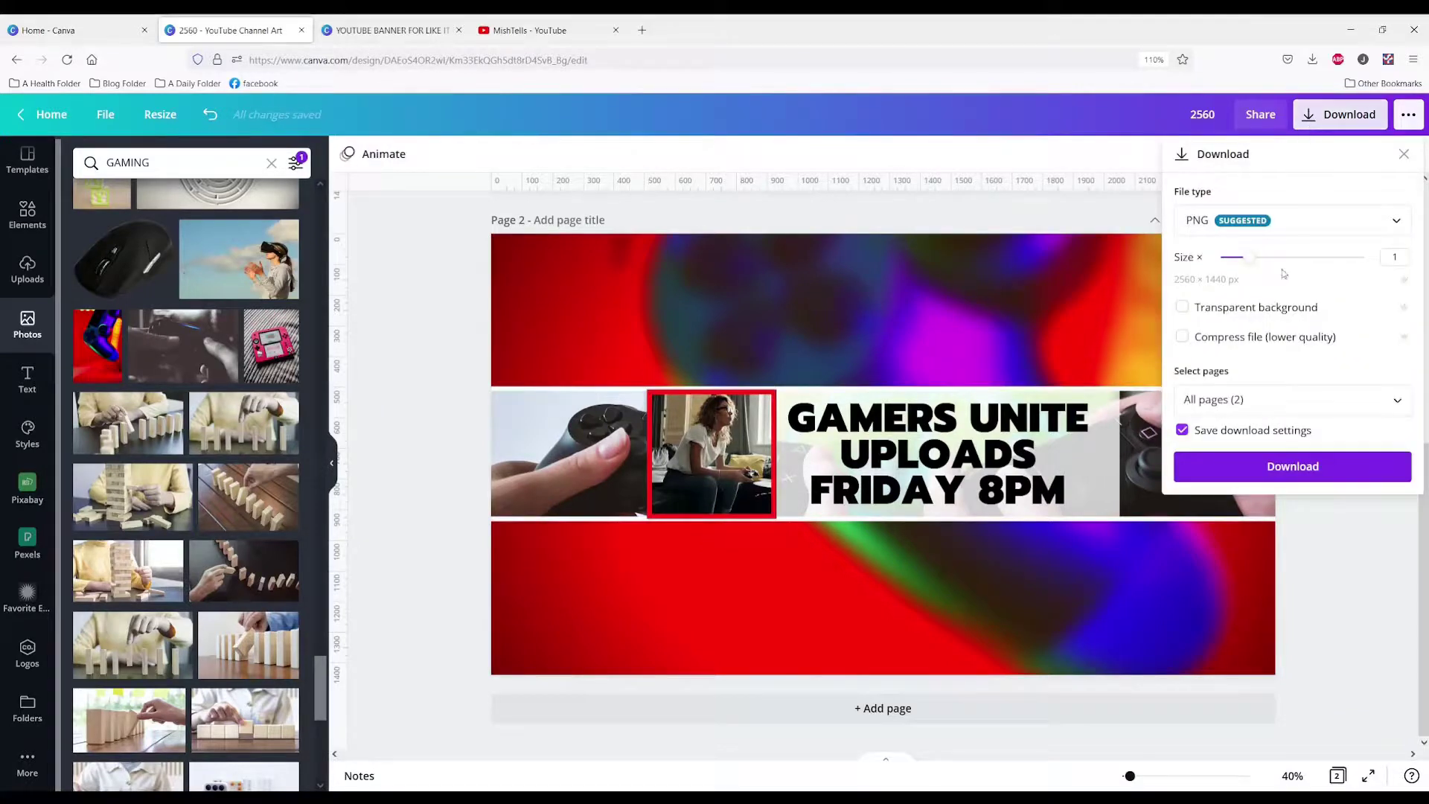
pyautogui.click(1281, 399)
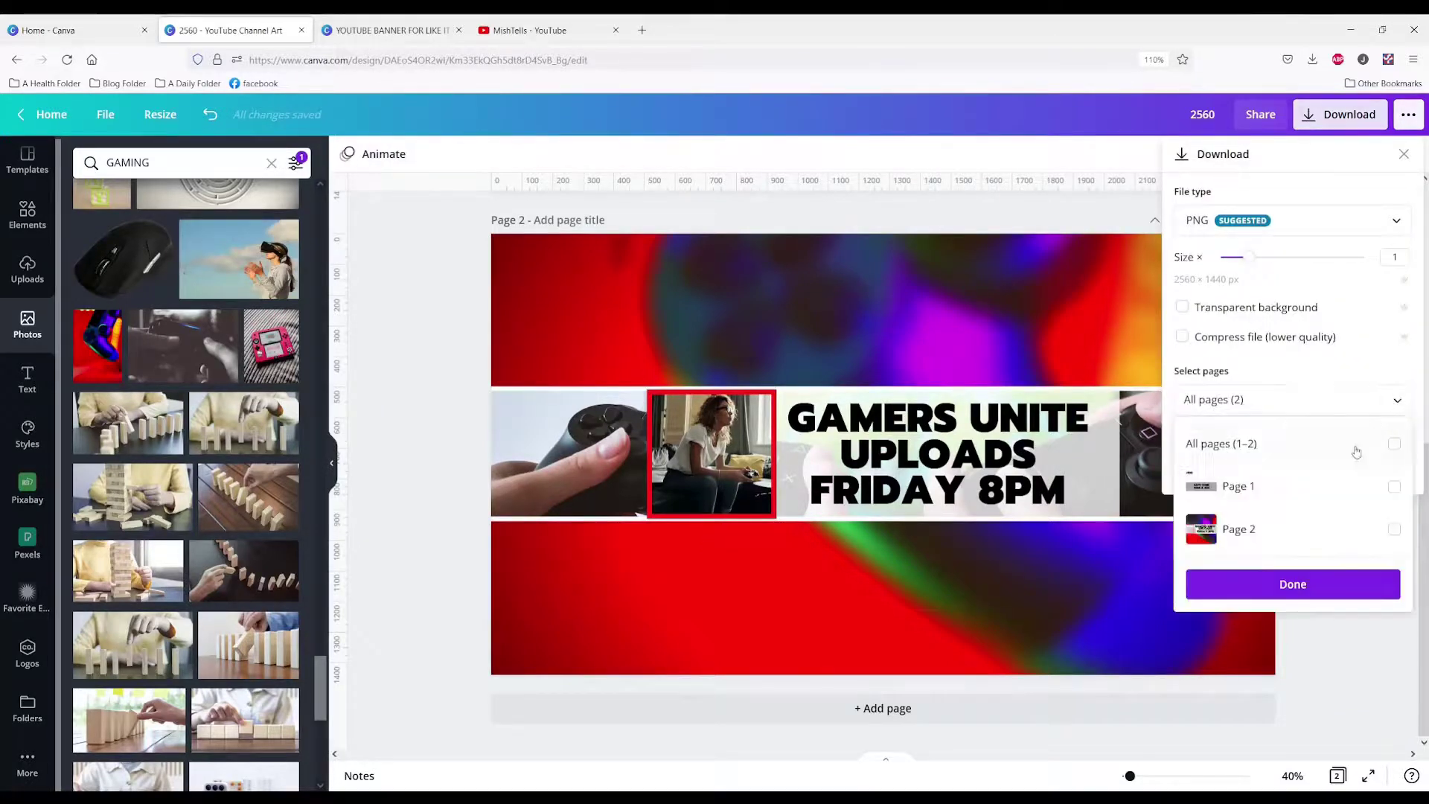
pyautogui.click(1285, 530)
pyautogui.click(1292, 585)
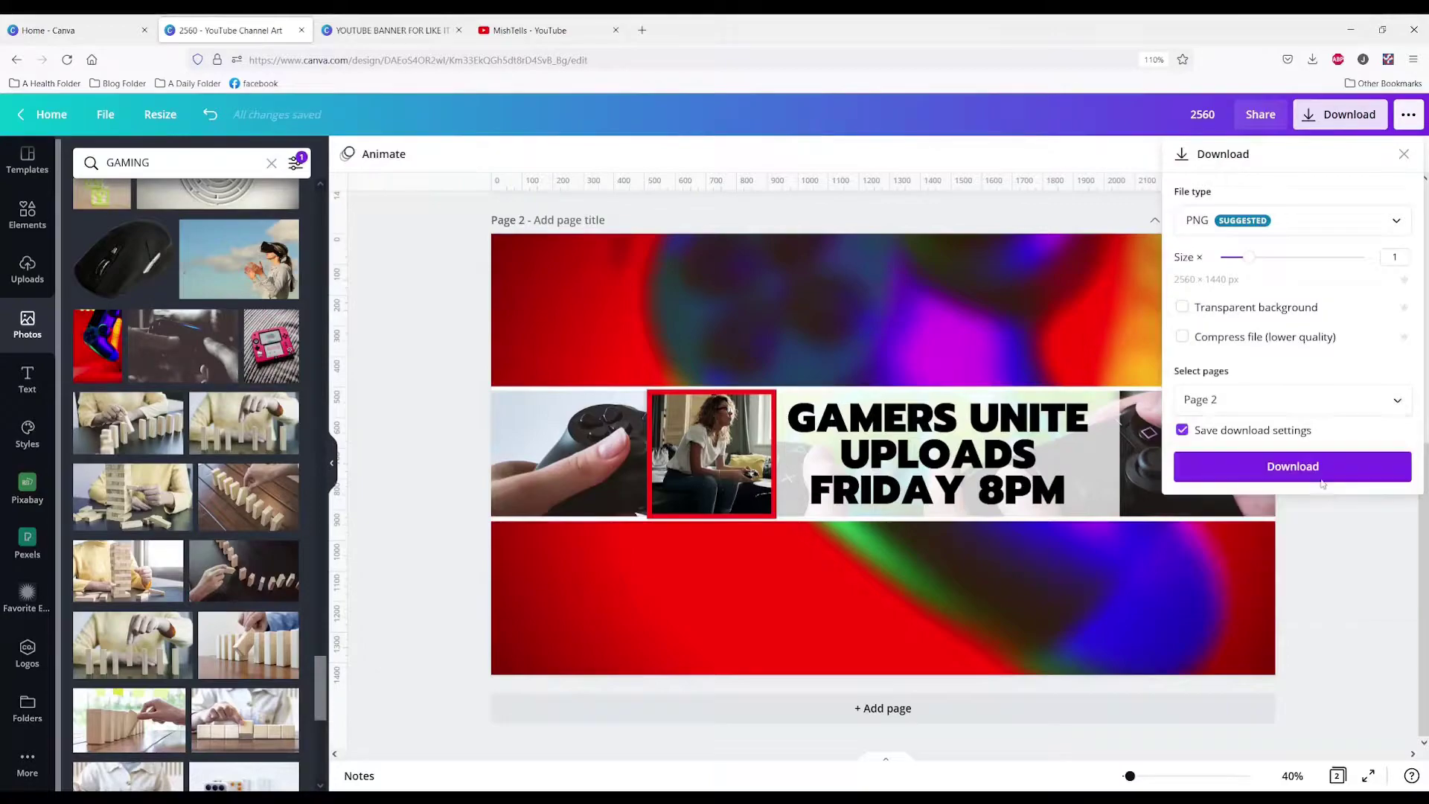
pyautogui.click(1293, 467)
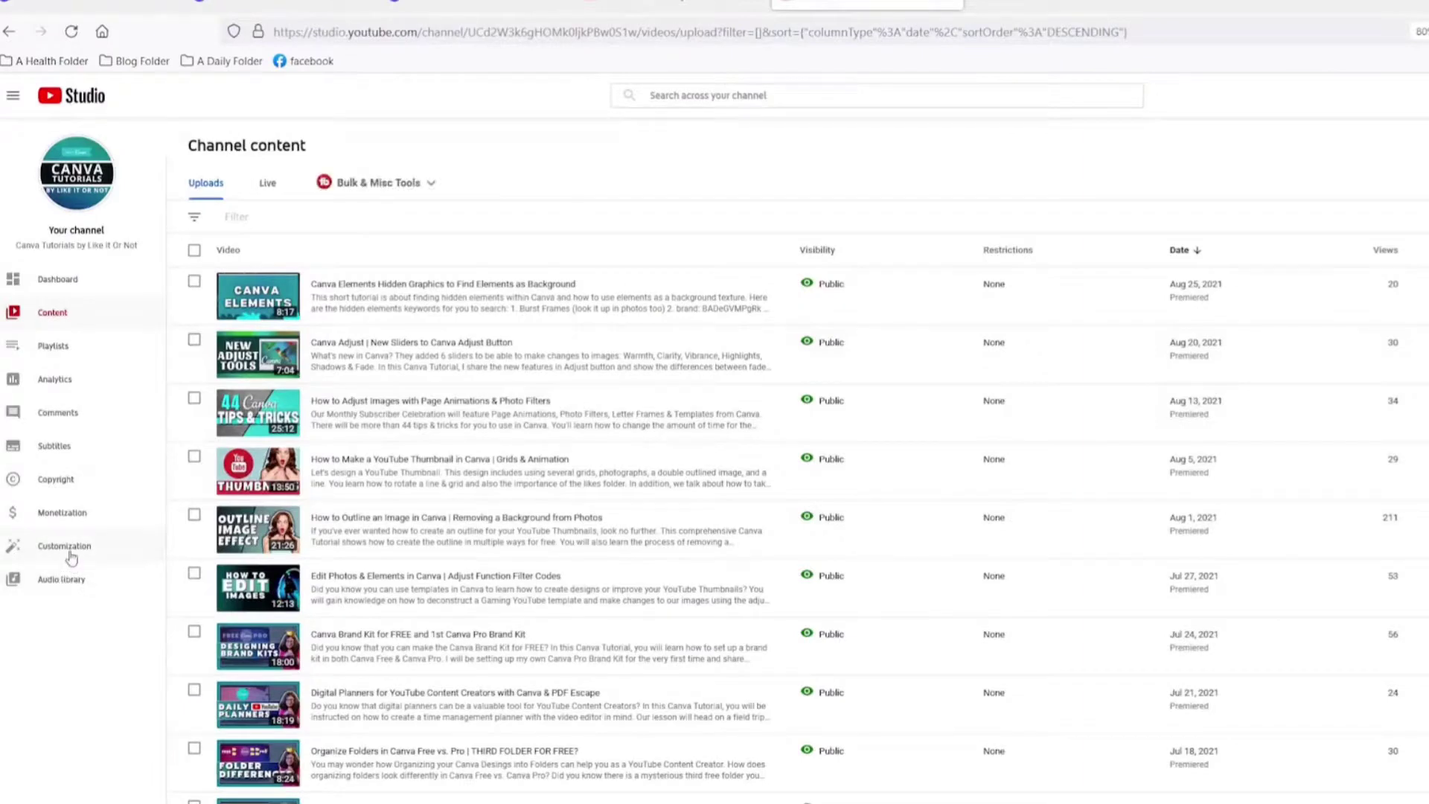
# Step: Switch to YouTube Studio and replace the banner image in the channel's branding settings with the downloaded gaming banner, keeping its default crop
pyautogui.click(72, 555)
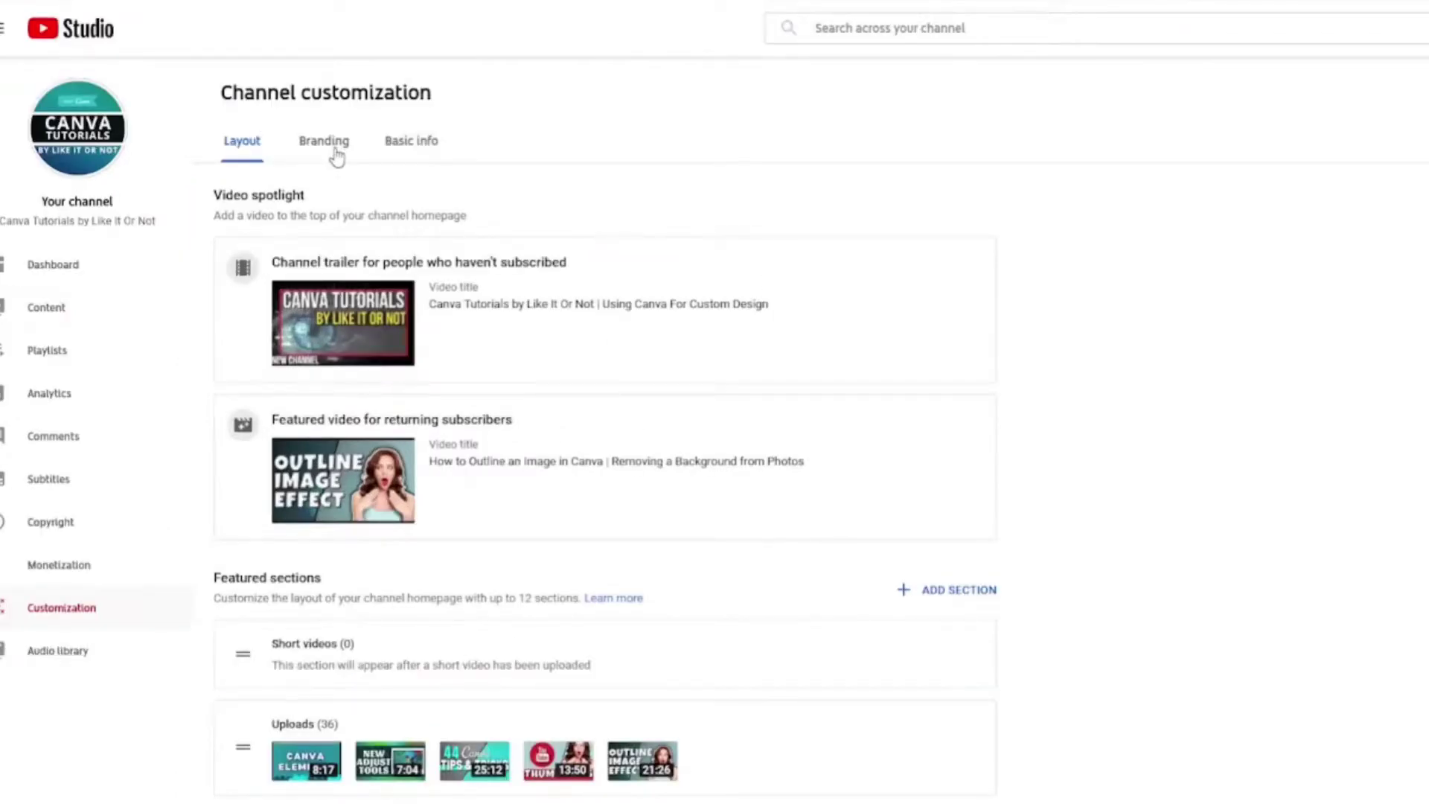
pyautogui.click(337, 155)
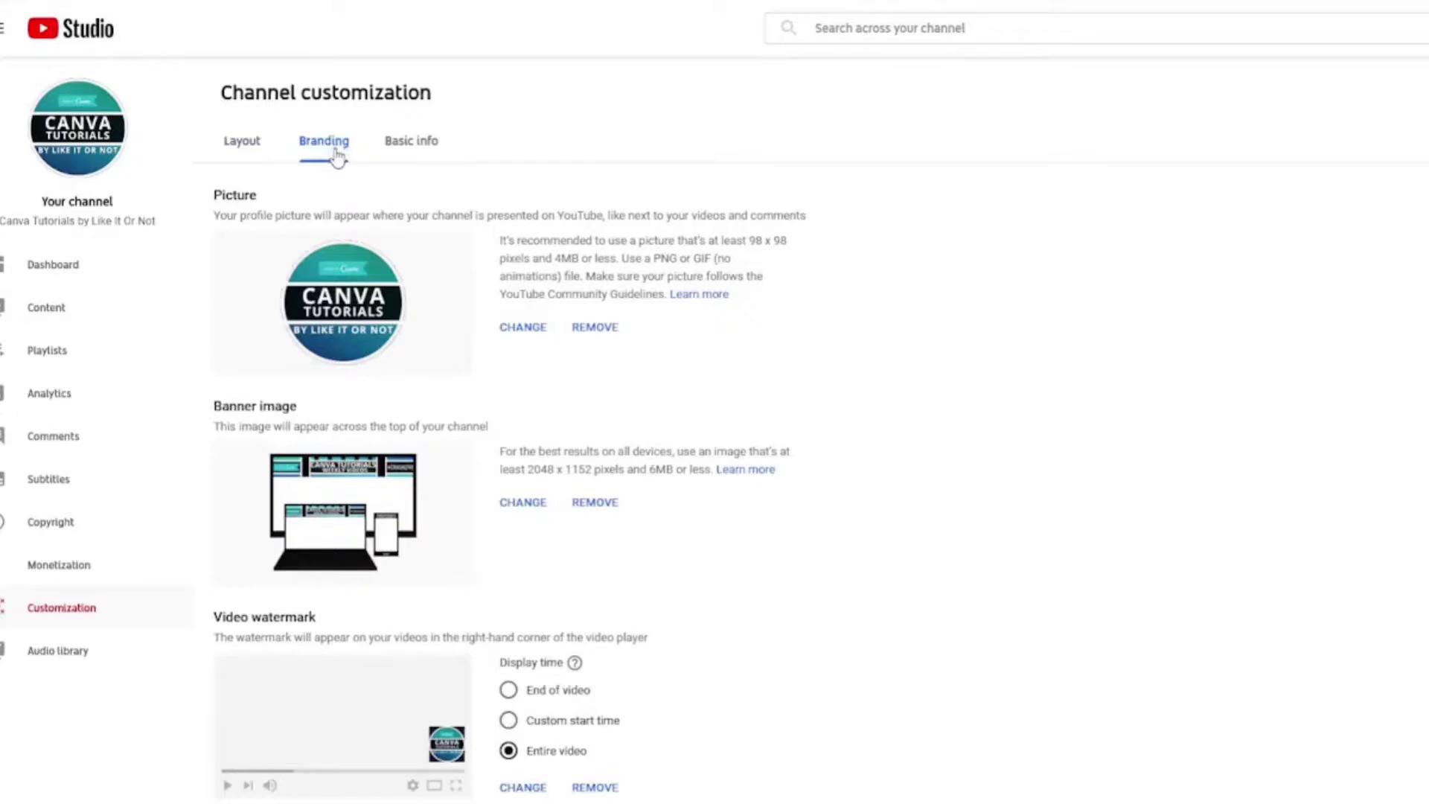
pyautogui.click(521, 504)
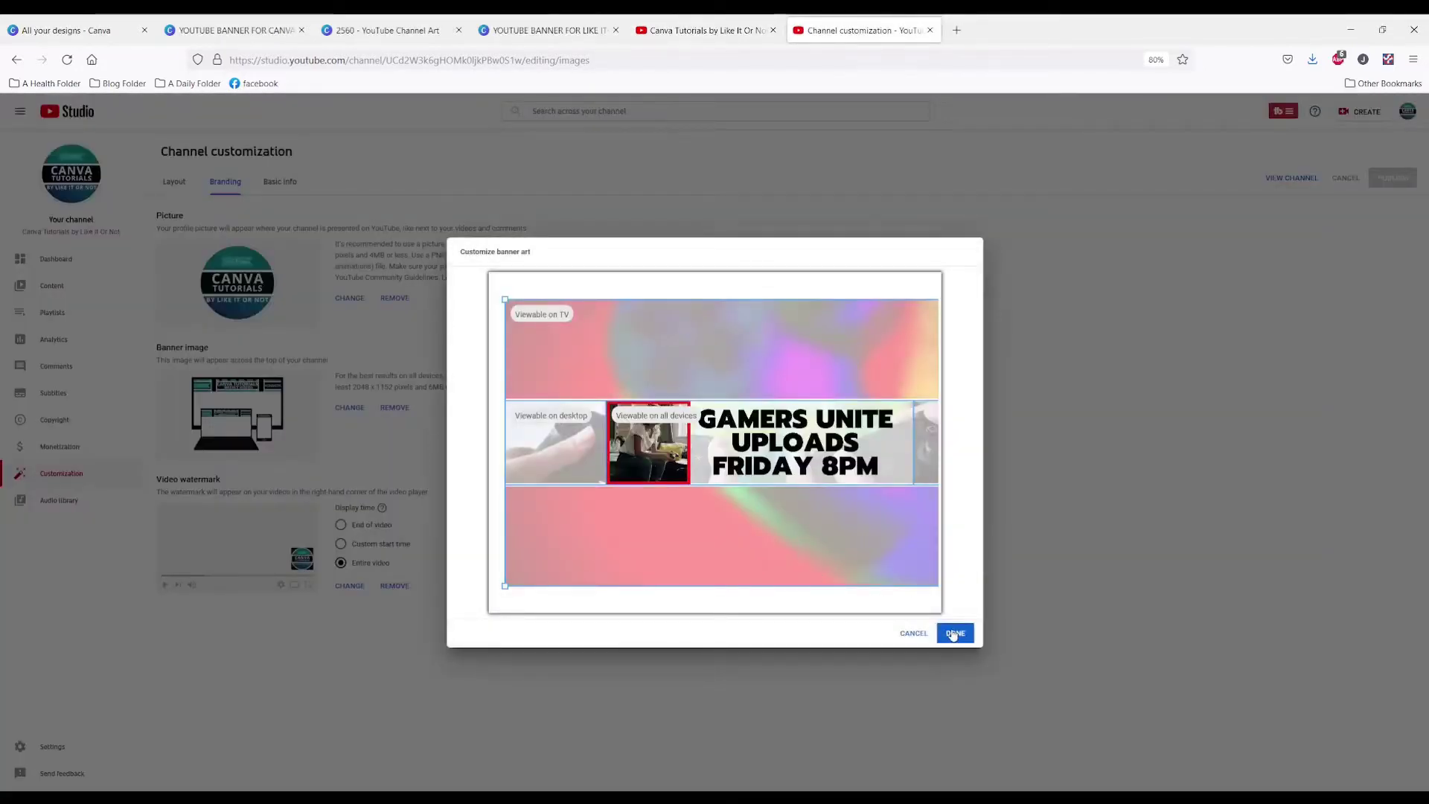
pyautogui.click(944, 625)
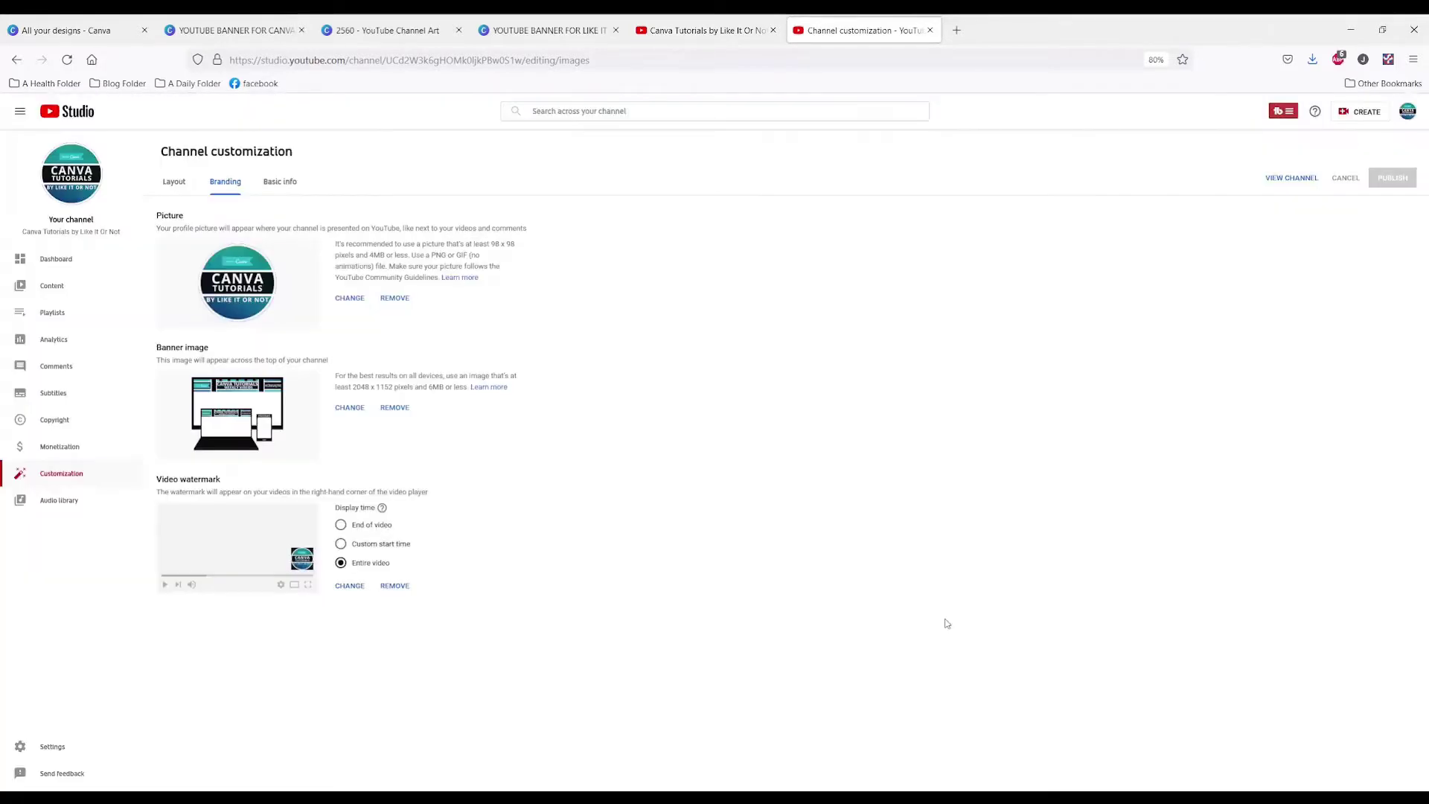
# Step: Publish the new channel banner and open the channel page to view it
pyautogui.click(1394, 180)
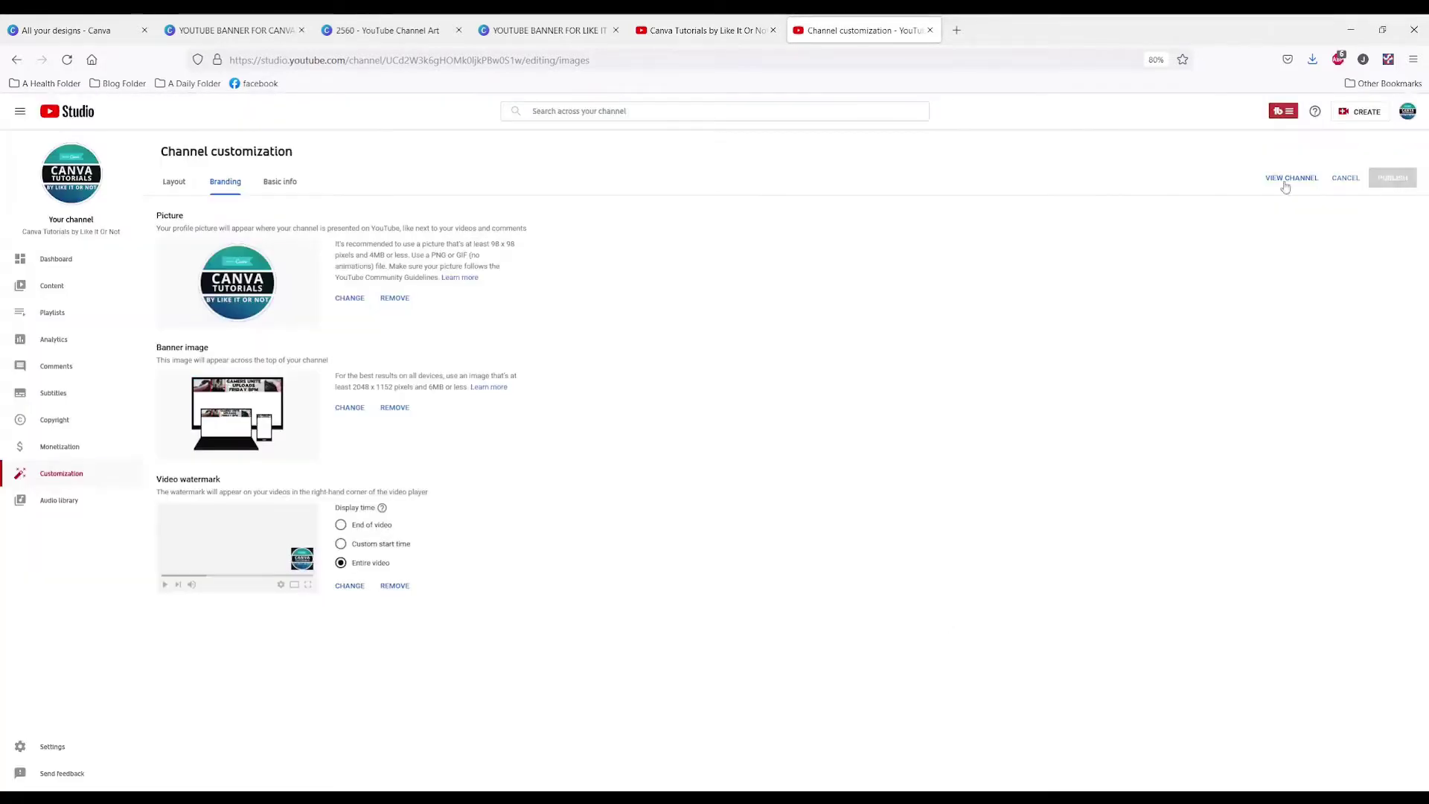
pyautogui.click(1286, 181)
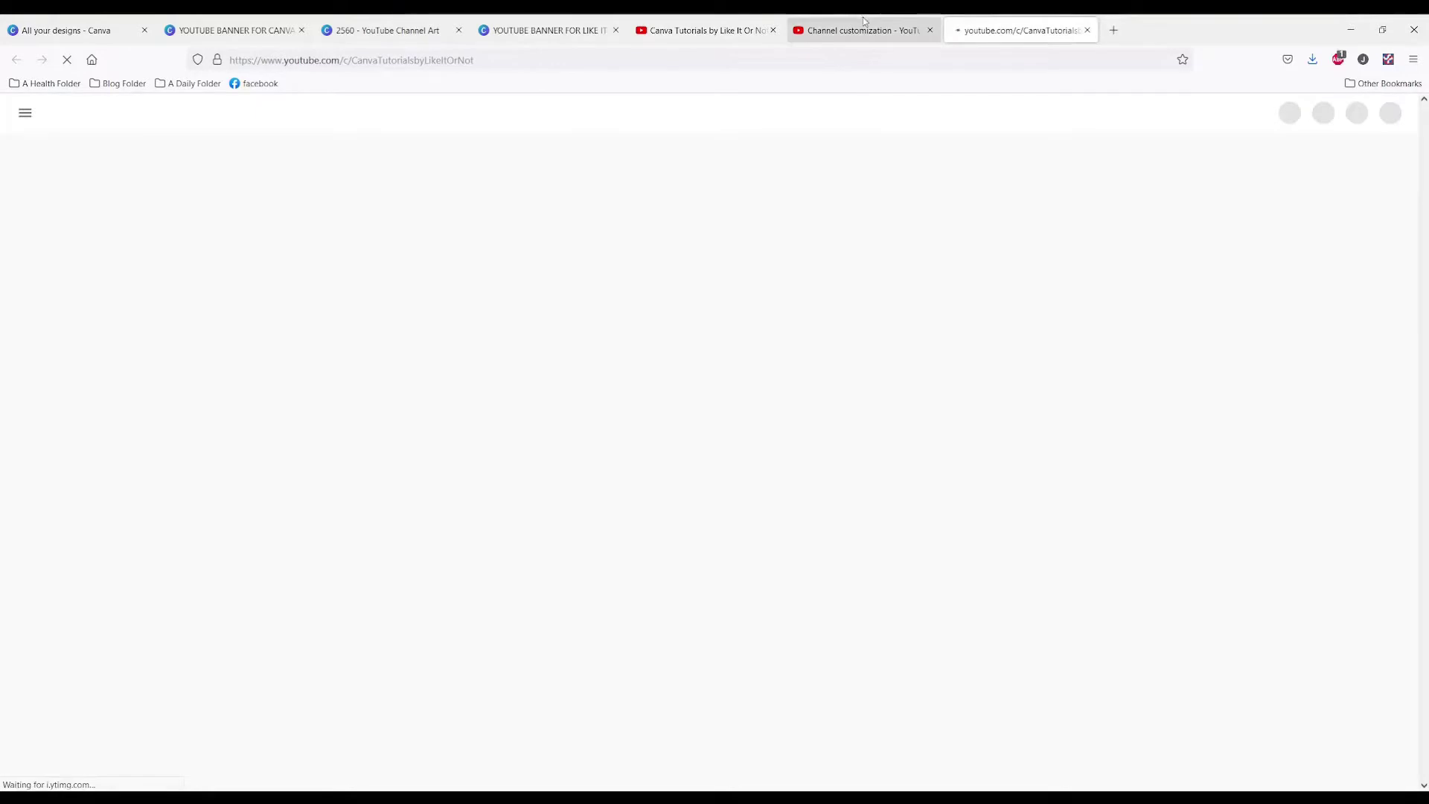